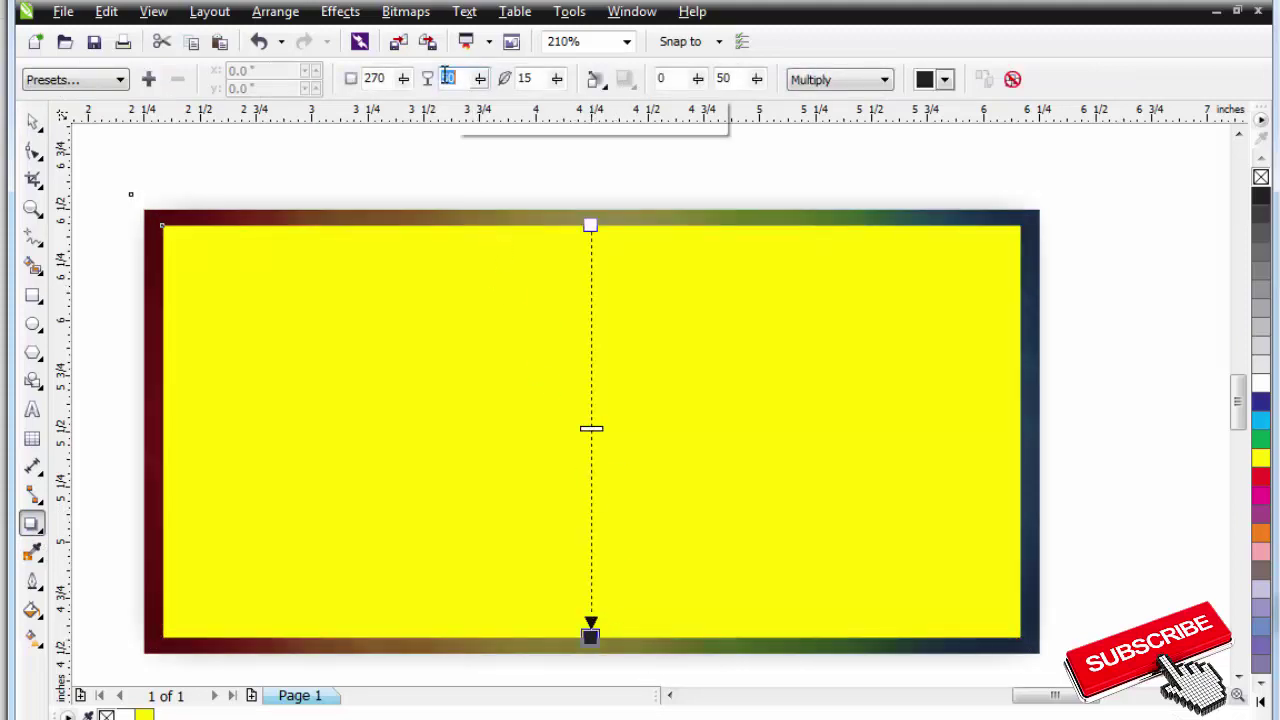
# Set the yellow rectangle's drop shadow to opacity 100 and feathering 10.
pyautogui.write('80')
pyautogui.press('Tab')
pyautogui.write('5')
pyautogui.press('Return')
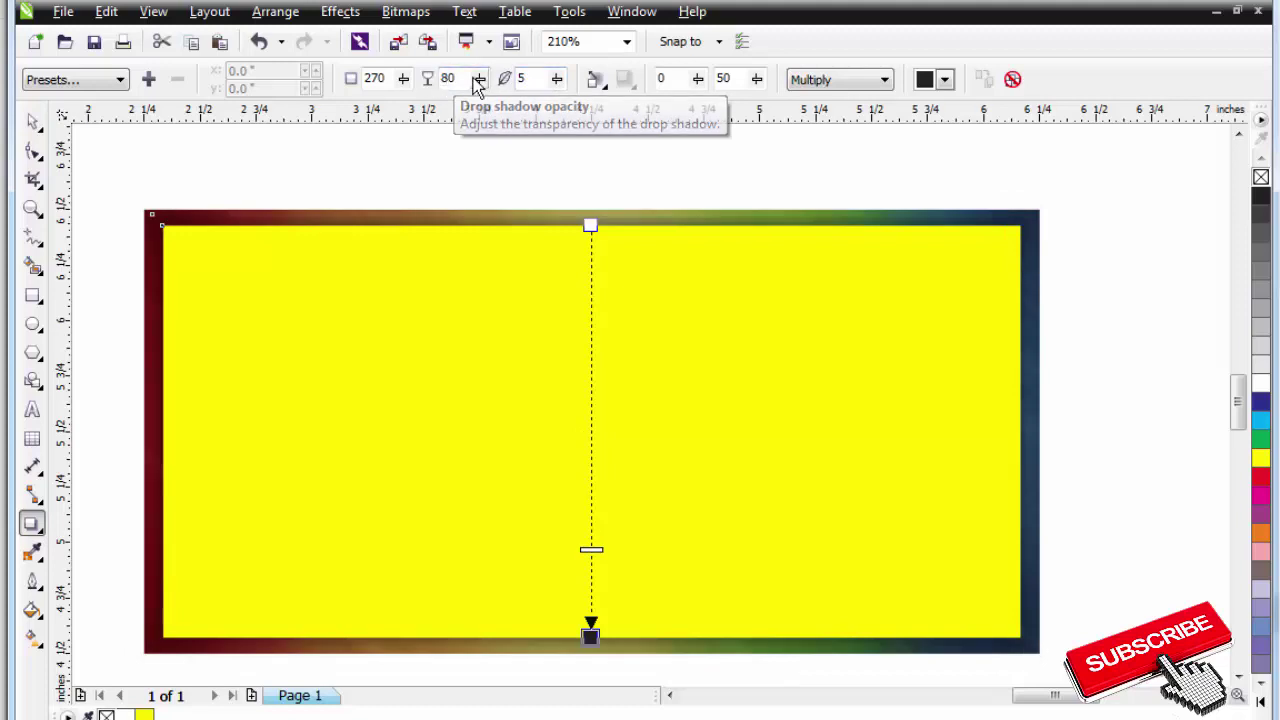
pyautogui.write('10')
pyautogui.press('Return')
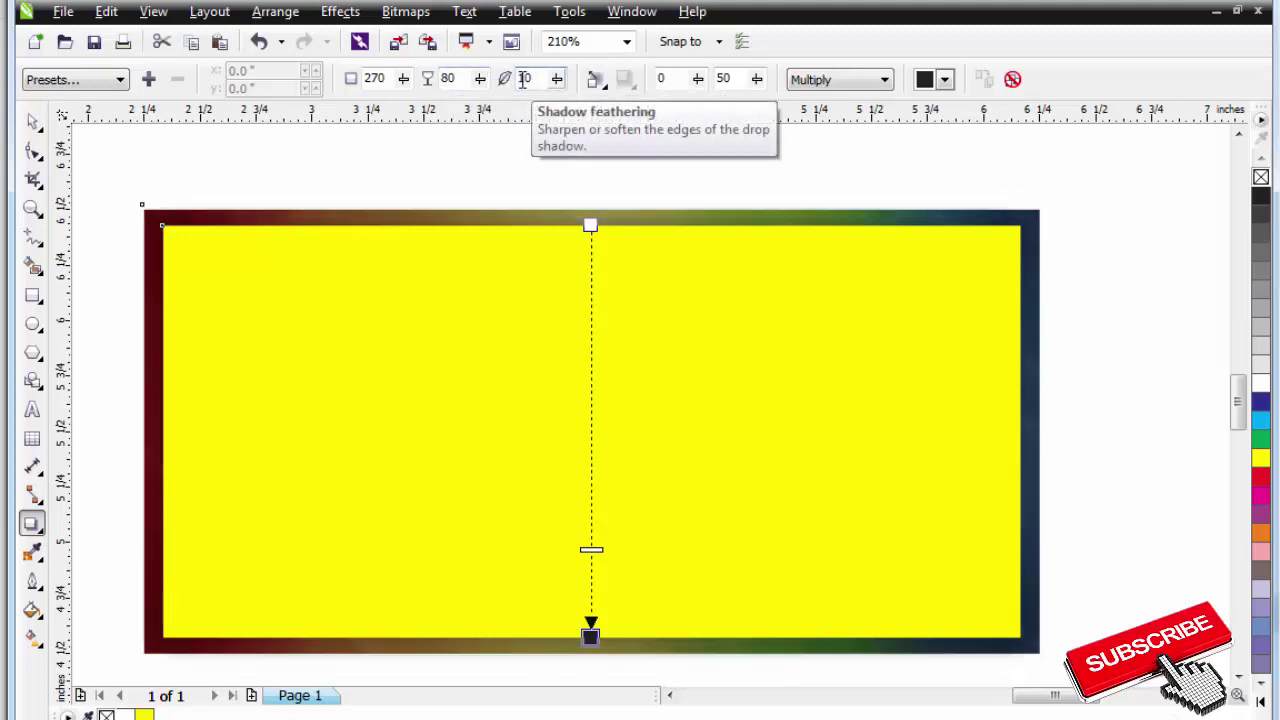
pyautogui.click(466, 74)
pyautogui.write('100')
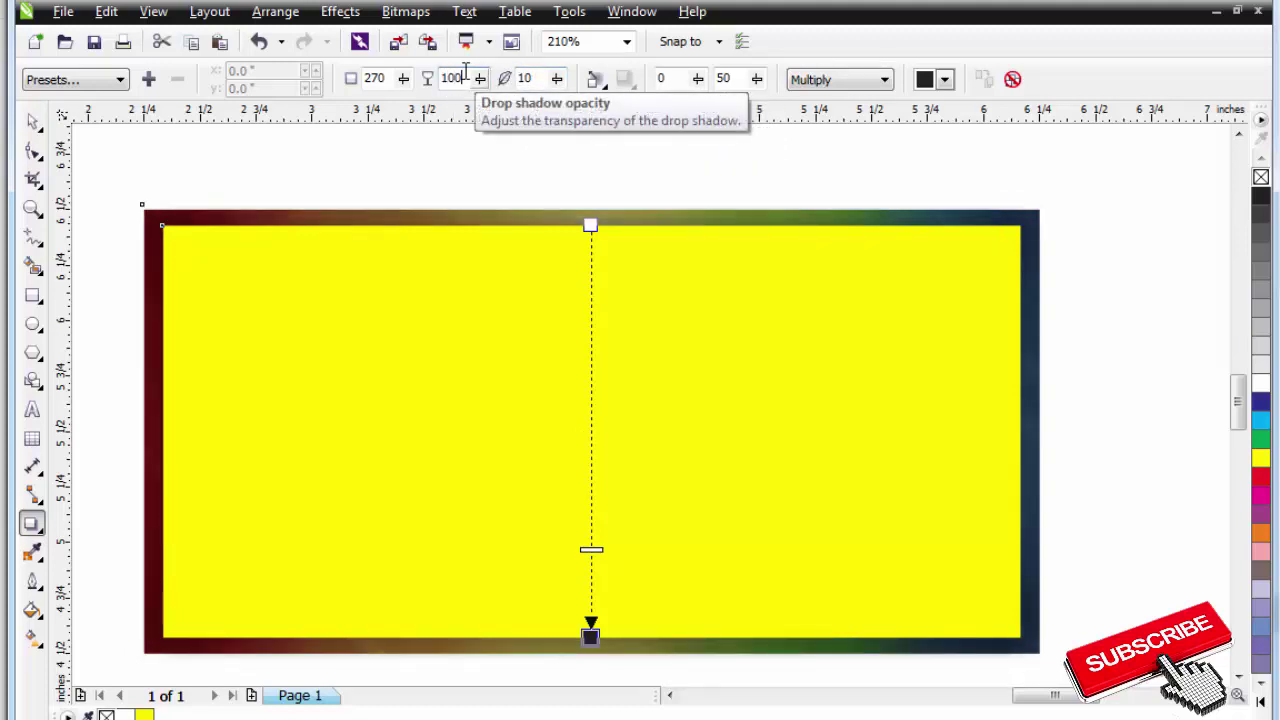
pyautogui.press('Return')
# Break the drop shadow apart from the yellow rectangle and delete the separate object lying over the border.
pyautogui.hotkey('alt', 'a')
pyautogui.press('b')
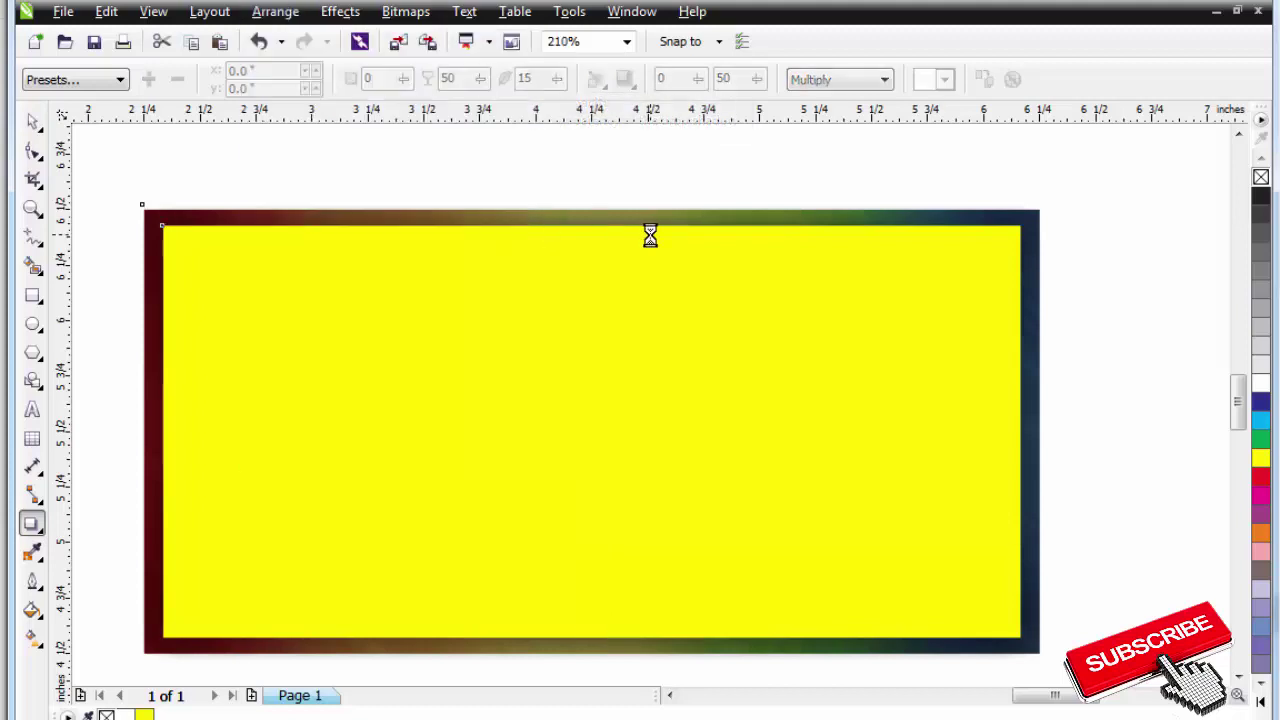
pyautogui.press('space')
pyautogui.press('Escape')
pyautogui.press('F2')
pyautogui.moveTo(568, 191); pyautogui.dragTo(701, 275)
pyautogui.click(665, 307)
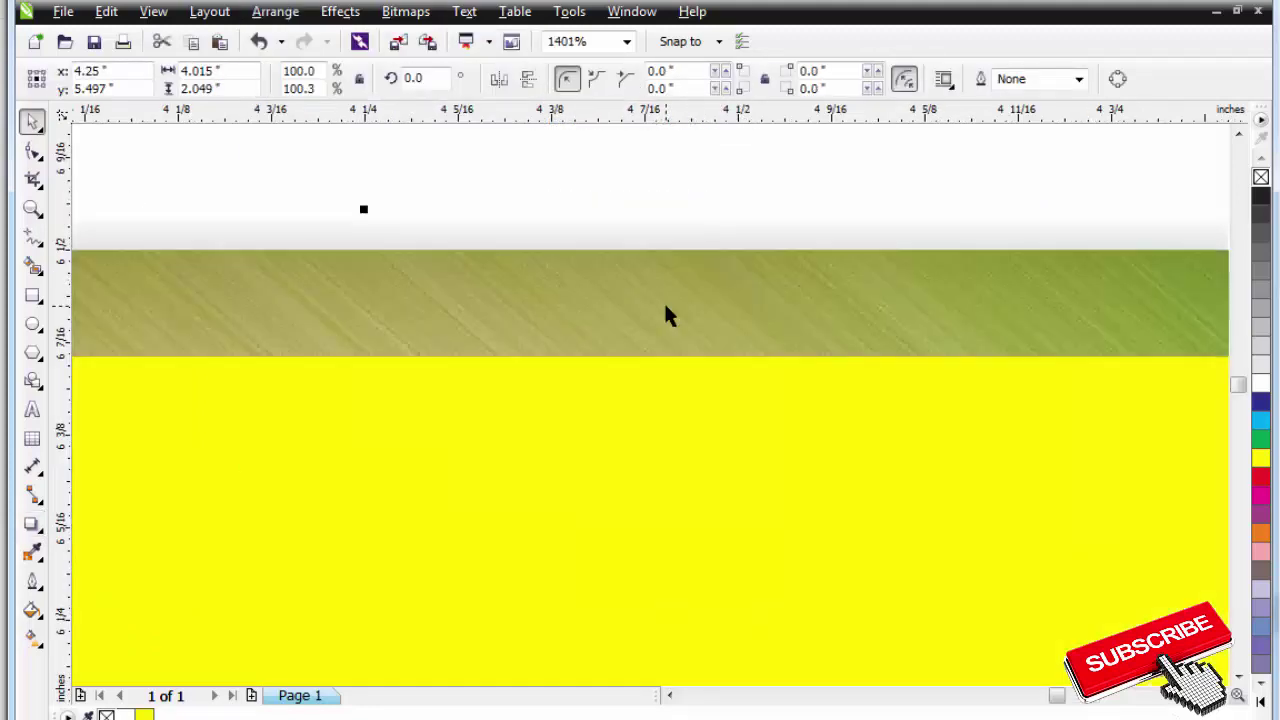
pyautogui.press('Delete')
pyautogui.scroll(-2, 665, 307)
pyautogui.scroll(-3, 660, 310)
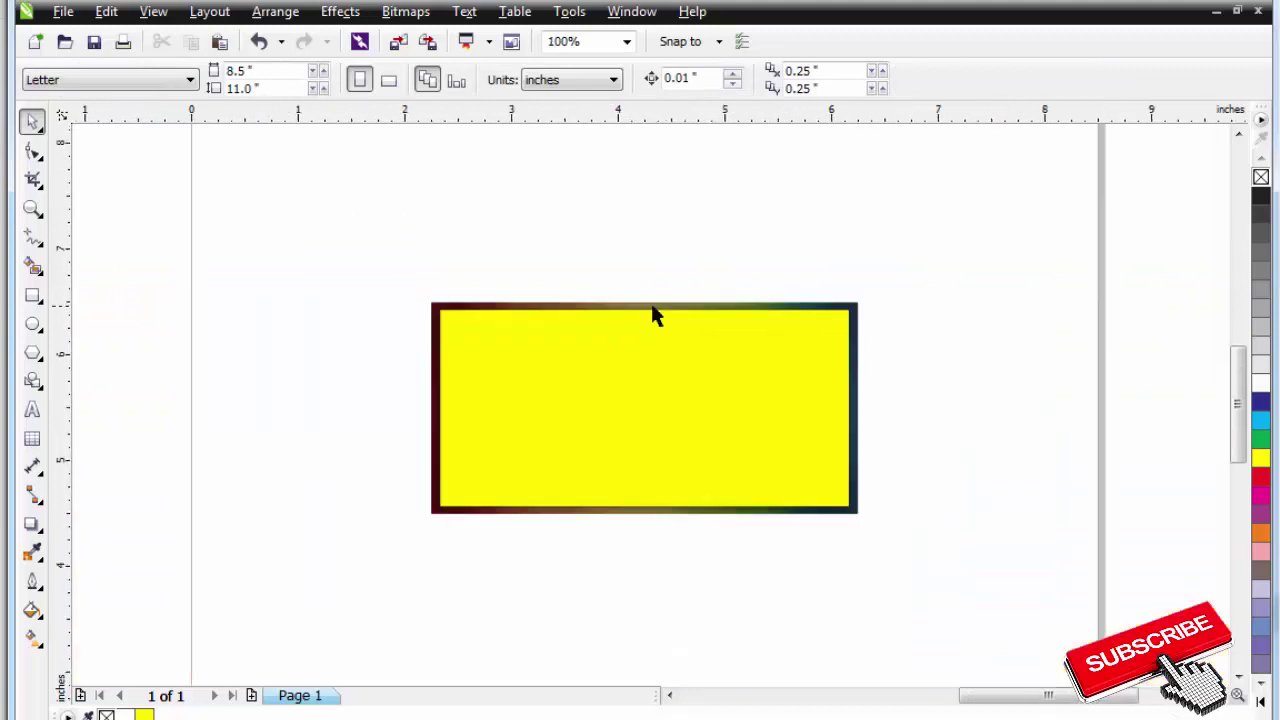
pyautogui.scroll(1, 900, 540)
pyautogui.scroll(-2, 980, 566)
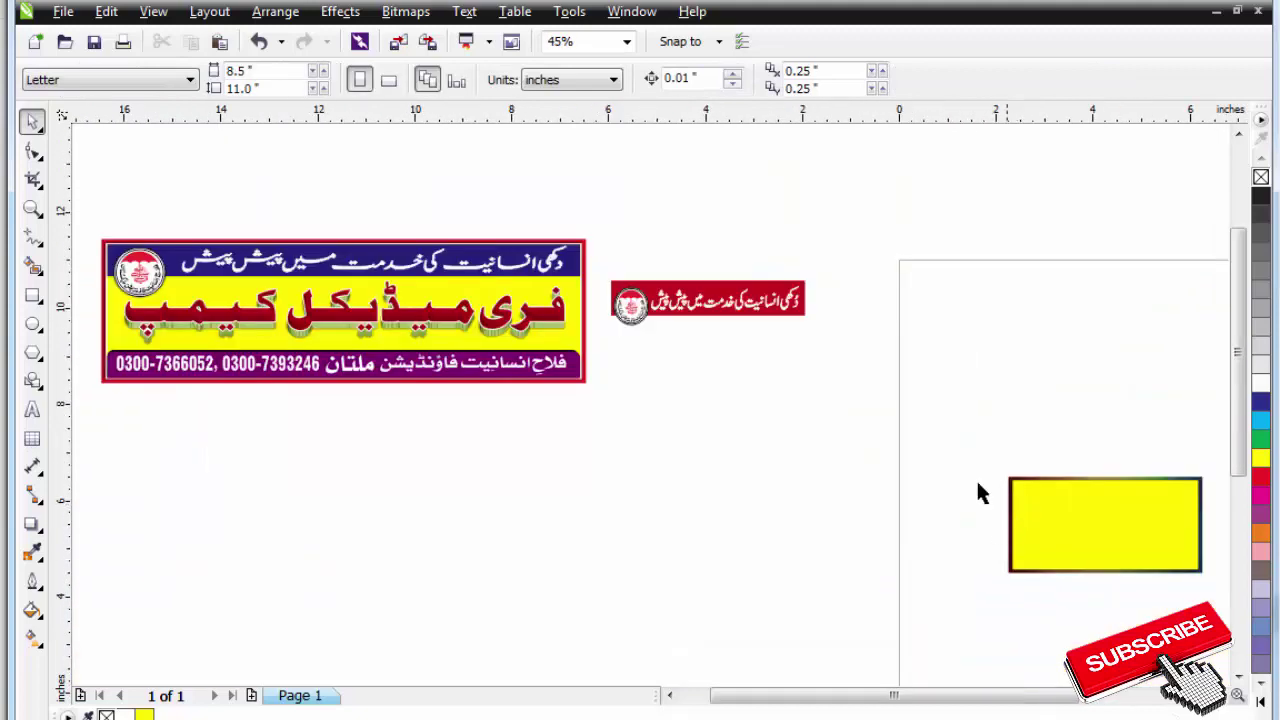
pyautogui.scroll(-1, 922, 422)
pyautogui.moveTo(700, 351); pyautogui.dragTo(1008, 477)
pyautogui.hotkey('ctrl', 'z')
# Move the red heading strip with the logo and Urdu slogan onto the page, above the yellow rectangle.
pyautogui.press('F2')
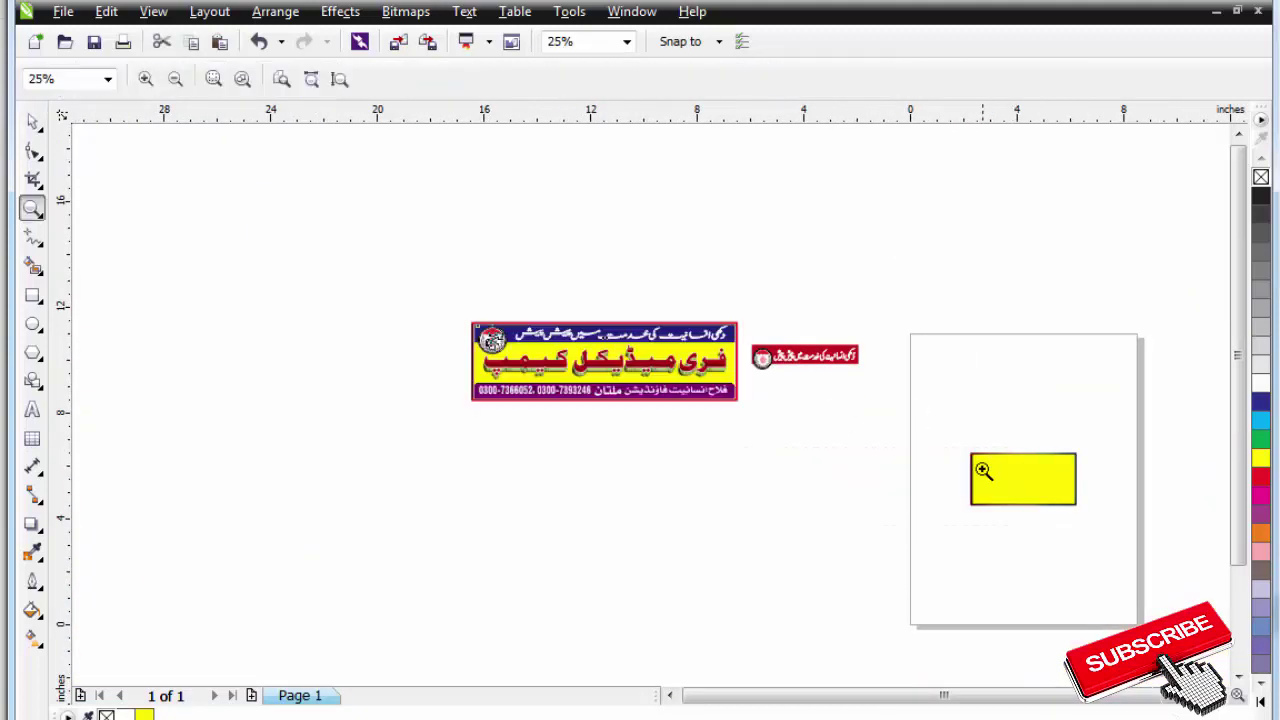
pyautogui.scroll(1, 984, 564)
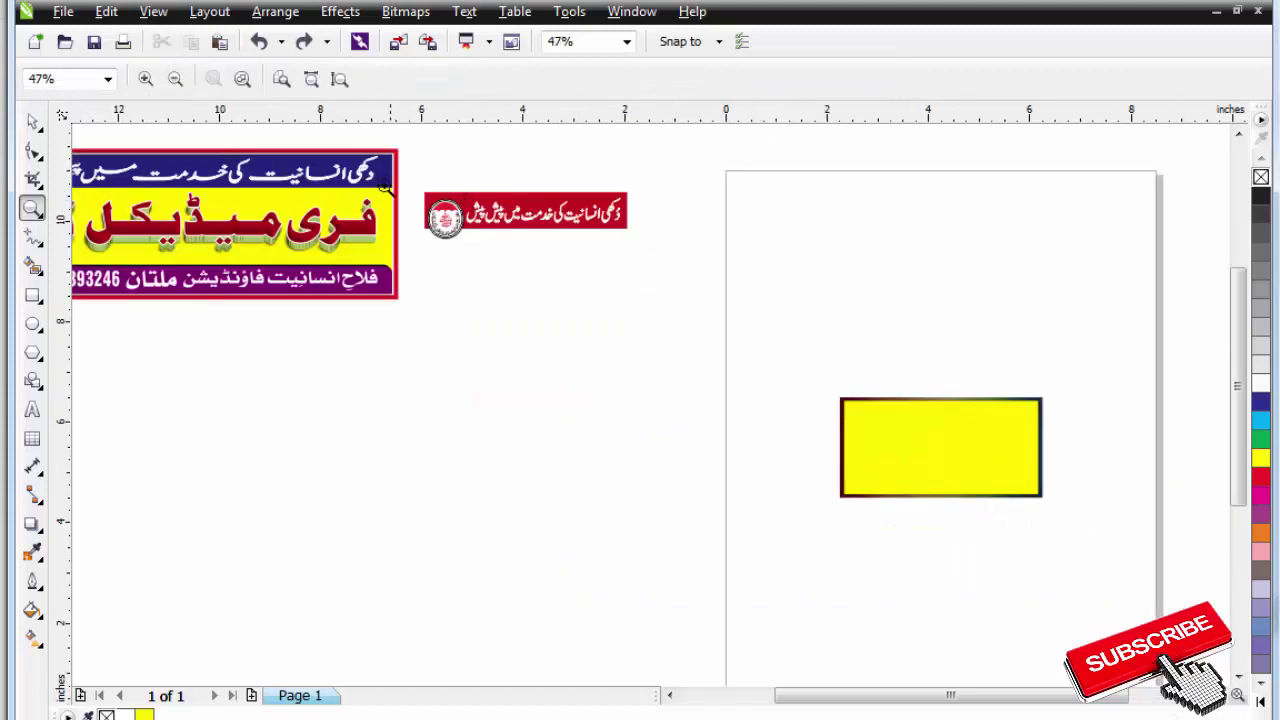
pyautogui.moveTo(385, 188); pyautogui.dragTo(1020, 372)
pyautogui.press('space')
pyautogui.scroll(-2, 493, 224)
pyautogui.moveTo(555, 207); pyautogui.dragTo(316, 291)
pyautogui.moveTo(405, 253); pyautogui.dragTo(708, 369)
pyautogui.press('F2')
pyautogui.moveTo(561, 329); pyautogui.dragTo(959, 496)
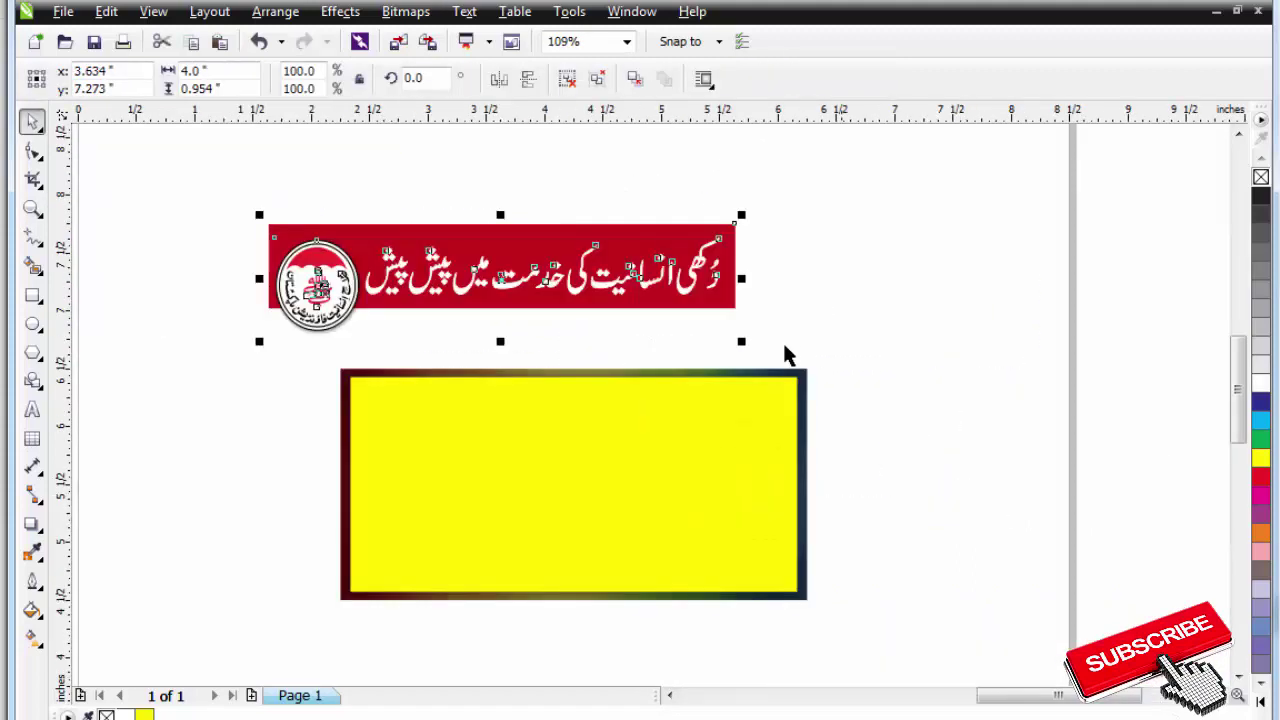
# Ungroup the red heading strip and move its white slogan onto the upper part of the yellow rectangle.
pyautogui.hotkey('ctrl', 'u')
pyautogui.click(784, 345)
pyautogui.moveTo(692, 264); pyautogui.dragTo(726, 407)
pyautogui.press('F2')
pyautogui.moveTo(272, 349); pyautogui.dragTo(844, 510)
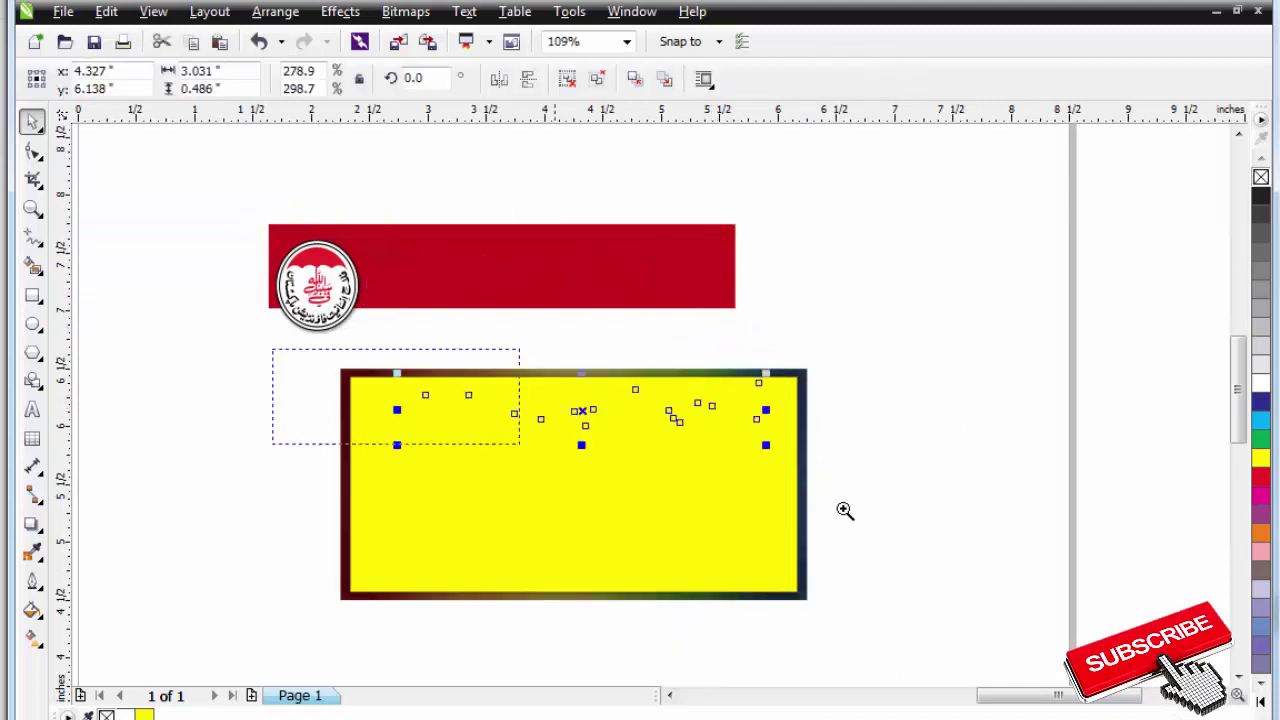
pyautogui.click(845, 510)
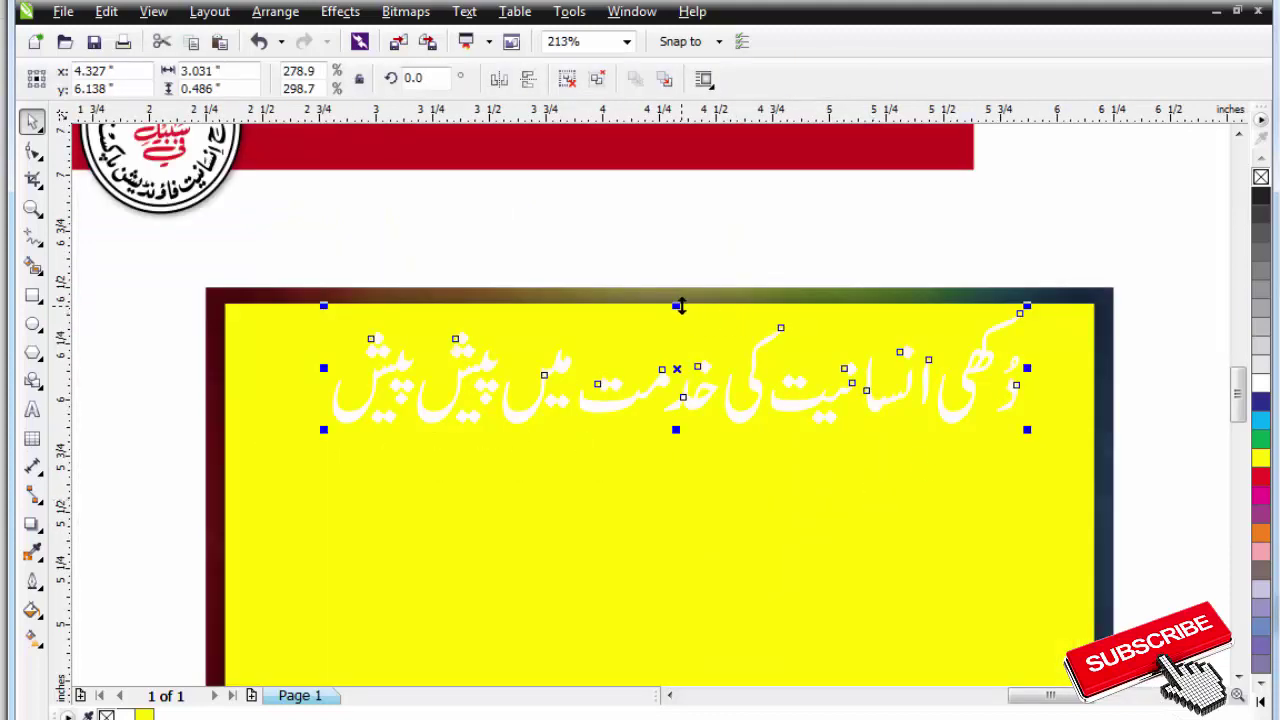
# Reduce the slogan's height to about 0.42 inch and fill it with red.
pyautogui.moveTo(680, 305); pyautogui.dragTo(678, 320)
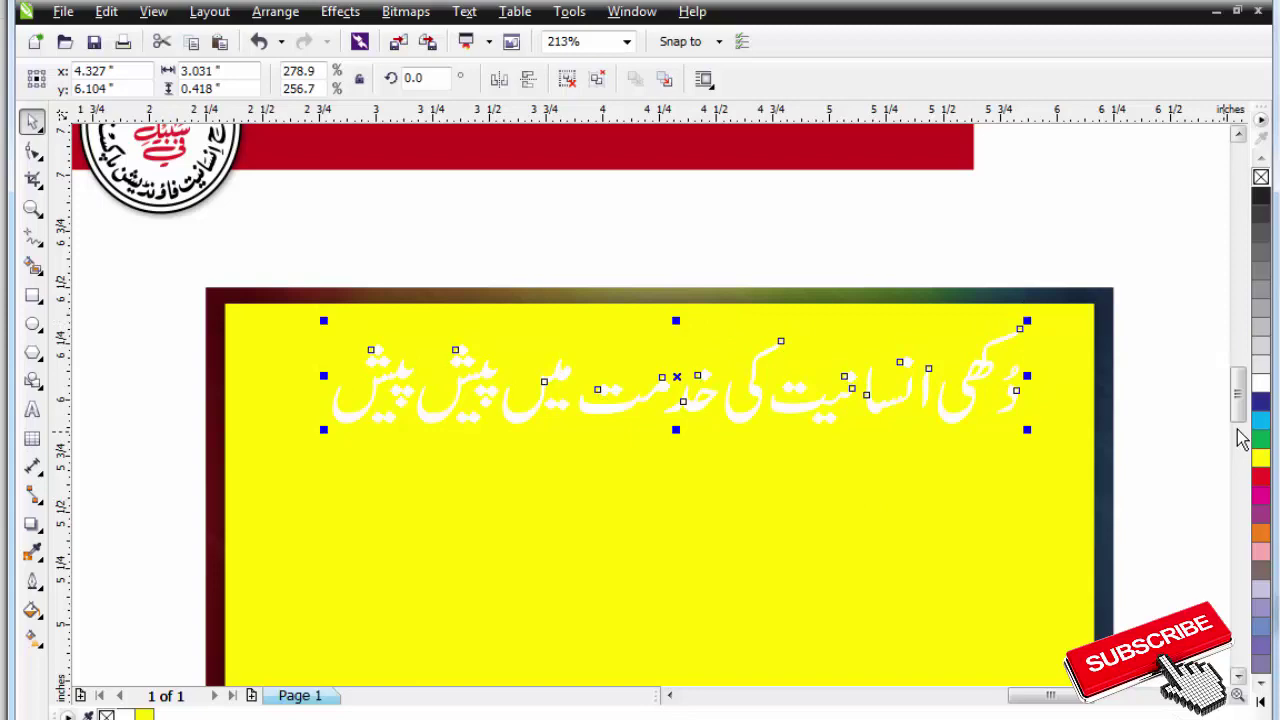
pyautogui.click(1261, 480)
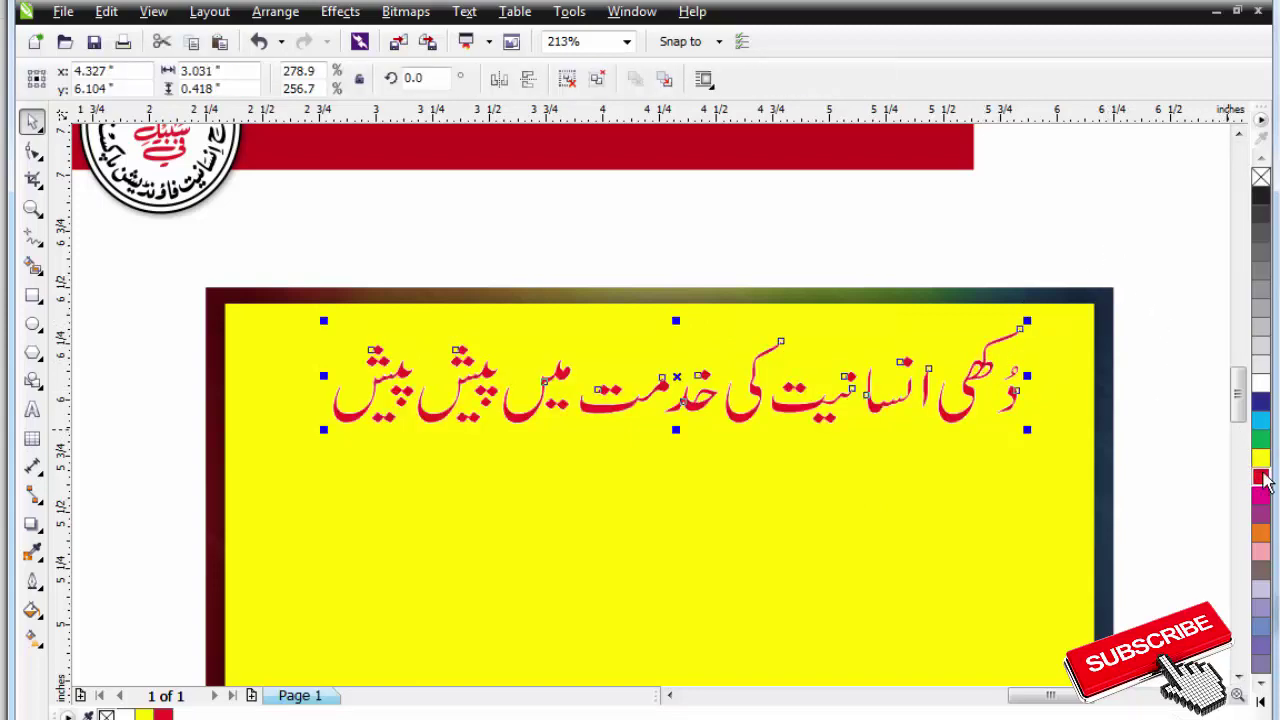
pyautogui.click(1123, 200)
# Move the red slogan to the upper right corner of the yellow rectangle.
pyautogui.moveTo(992, 362); pyautogui.dragTo(1072, 380)
pyautogui.click(1050, 402)
pyautogui.scroll(-4, 735, 385)
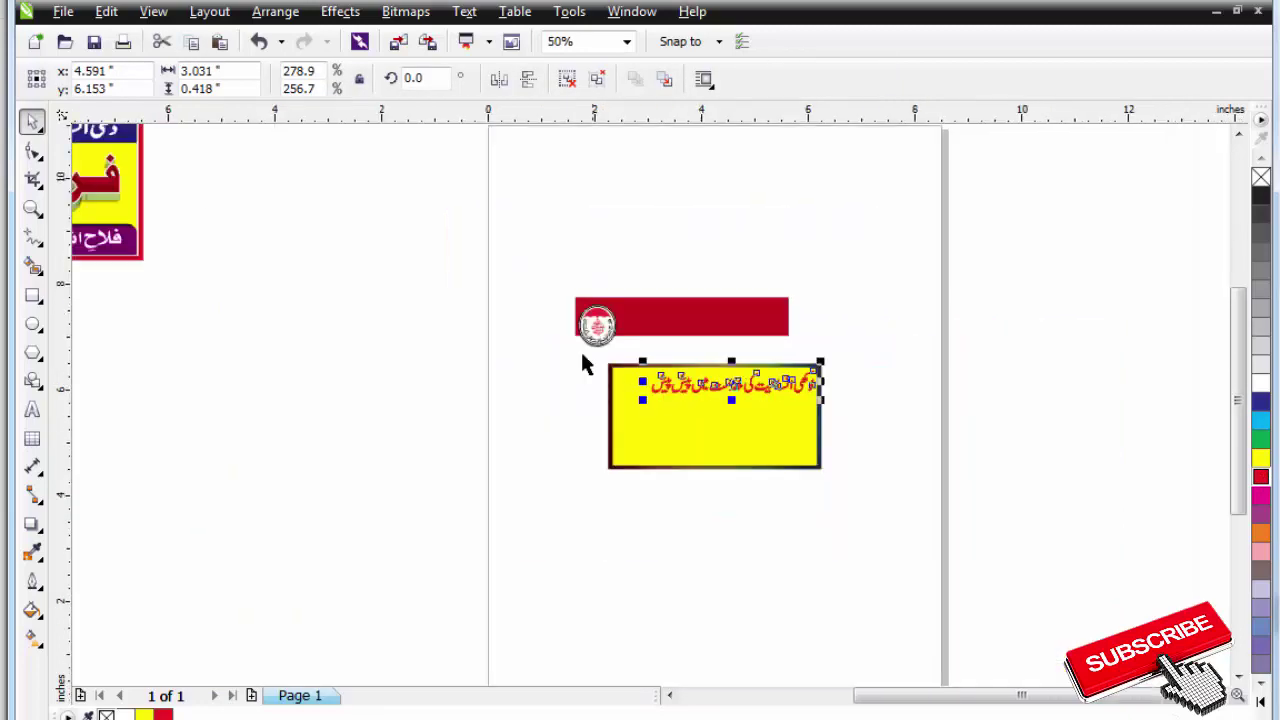
pyautogui.scroll(3, 842, 408)
pyautogui.scroll(-2, 410, 282)
pyautogui.press('Escape')
# Move the round logo from the red strip onto the upper left corner of the yellow rectangle.
pyautogui.scroll(-2, 326, 286)
pyautogui.scroll(4, 240, 230)
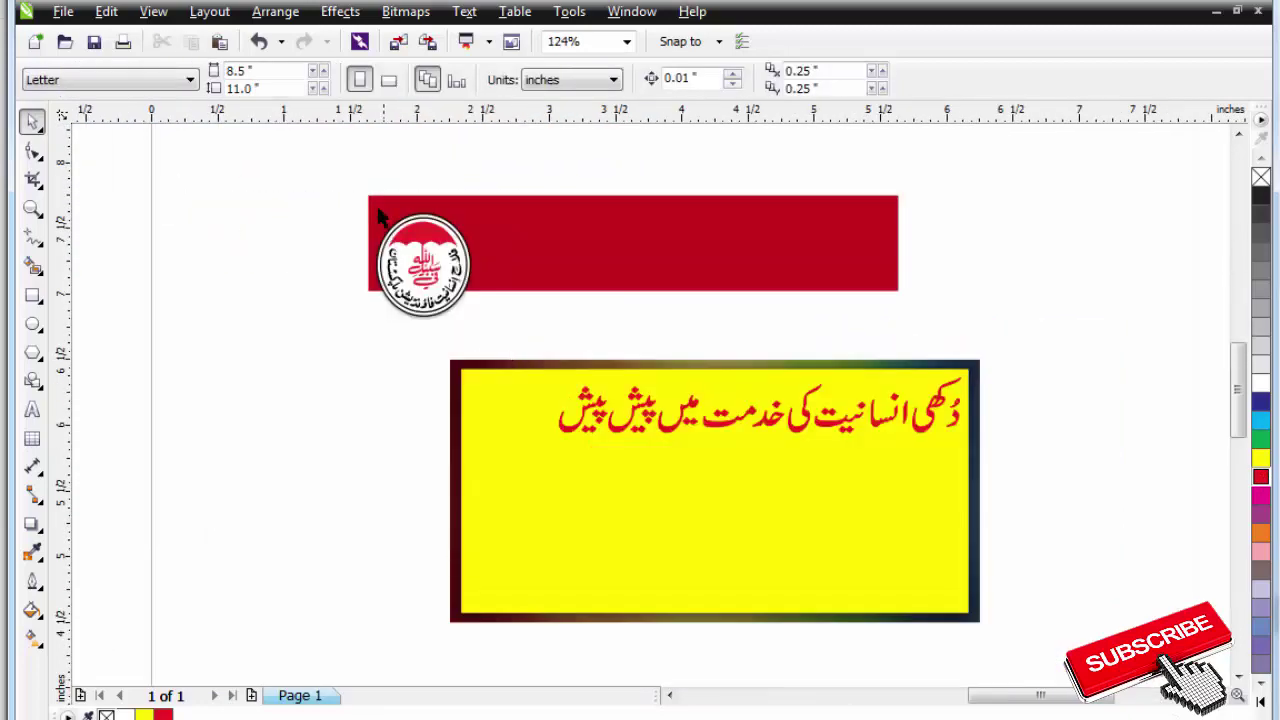
pyautogui.moveTo(286, 194); pyautogui.dragTo(538, 382)
pyautogui.moveTo(463, 272); pyautogui.dragTo(544, 425)
pyautogui.press('F2')
pyautogui.moveTo(348, 300); pyautogui.dragTo(706, 508)
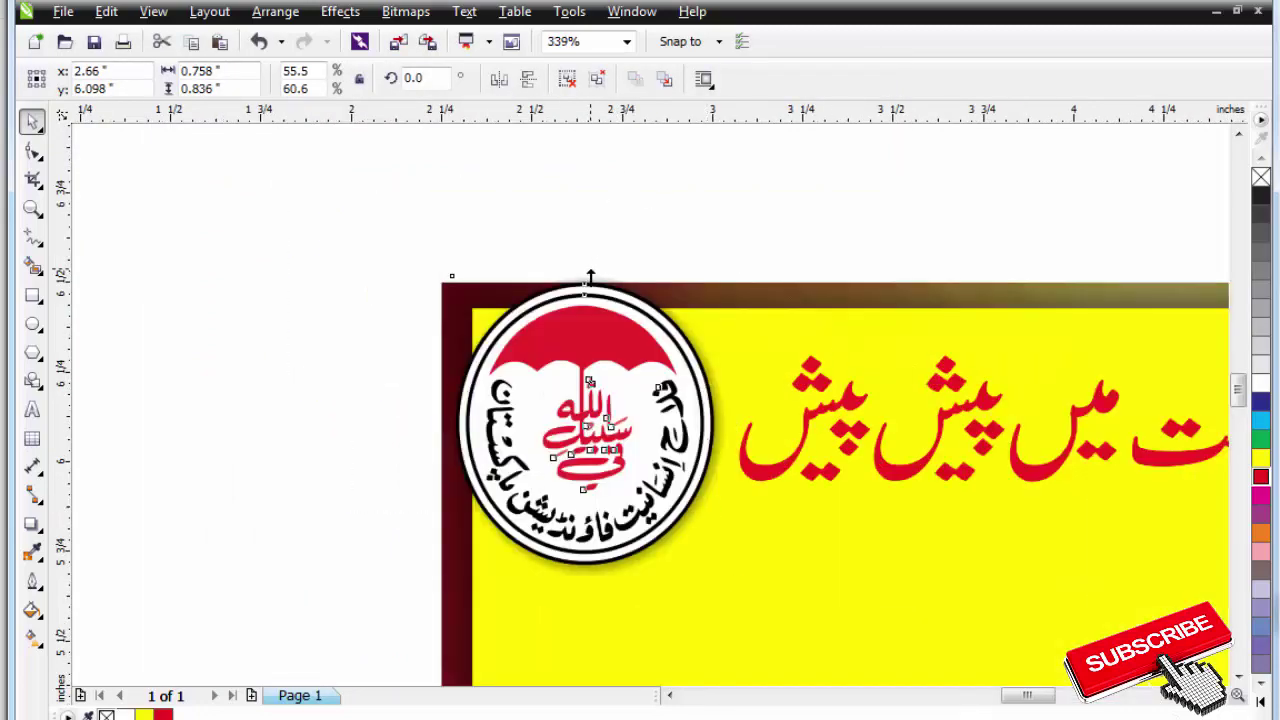
# Scale the logo down to about 0.69 by 0.66 inch and position it inside the yellow area, left of the slogan.
pyautogui.moveTo(590, 277); pyautogui.dragTo(591, 313)
pyautogui.moveTo(610, 371); pyautogui.dragTo(626, 371)
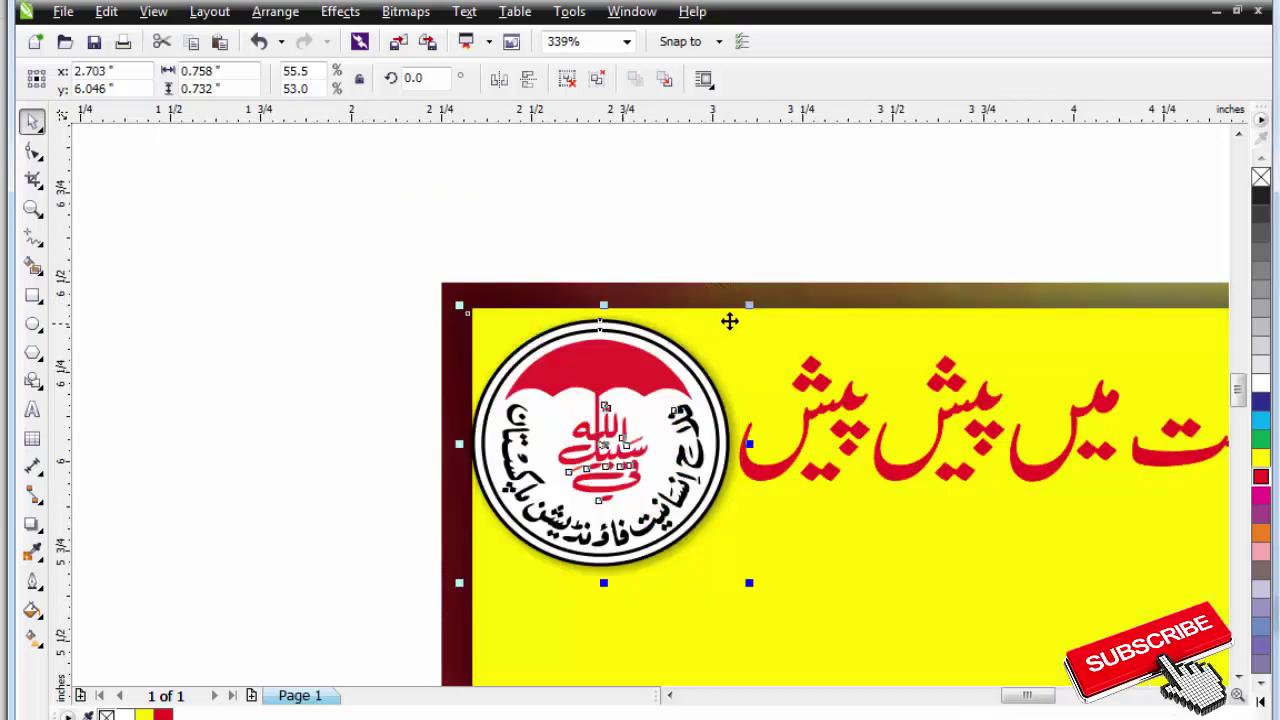
pyautogui.moveTo(750, 309); pyautogui.dragTo(736, 319)
pyautogui.moveTo(664, 388); pyautogui.dragTo(648, 390)
pyautogui.scroll(-4, 646, 388)
pyautogui.press('F2')
pyautogui.moveTo(511, 331); pyautogui.dragTo(1004, 531)
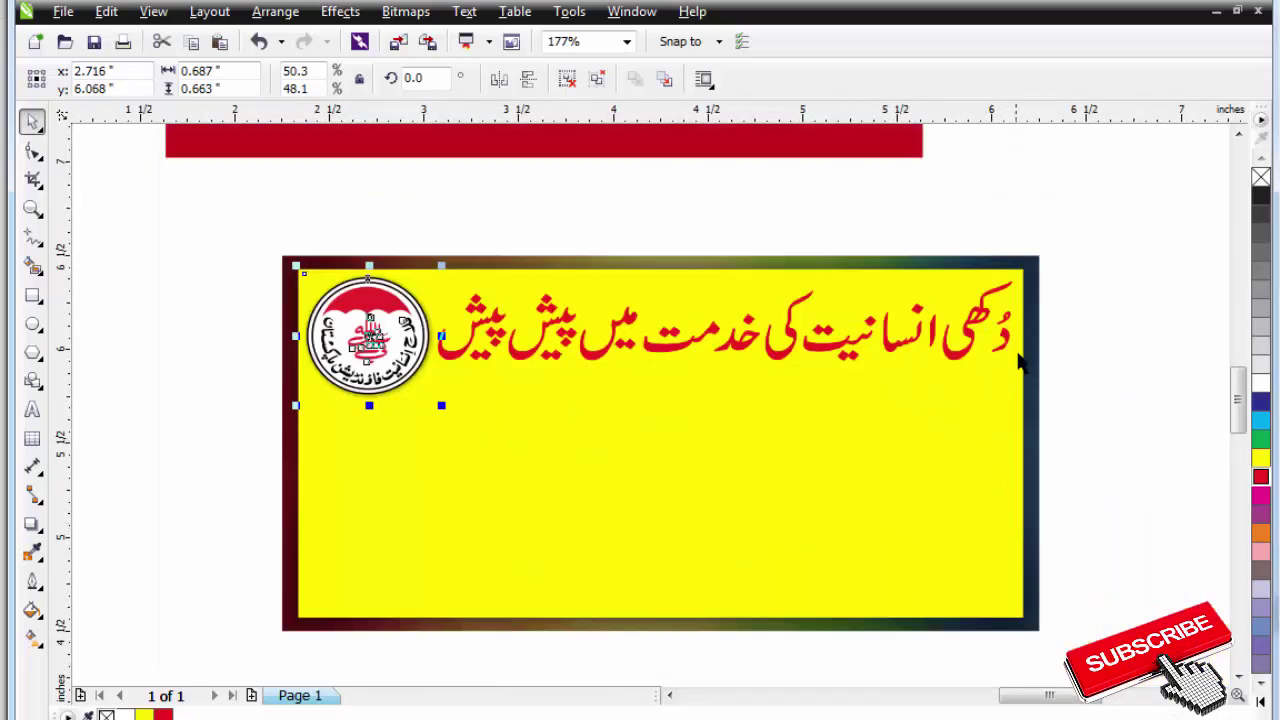
# Resize the slogan to about 3 inches wide so it fits between the logo and the right border.
pyautogui.press('Escape')
pyautogui.click(978, 314)
pyautogui.moveTo(1018, 320); pyautogui.dragTo(1008, 320)
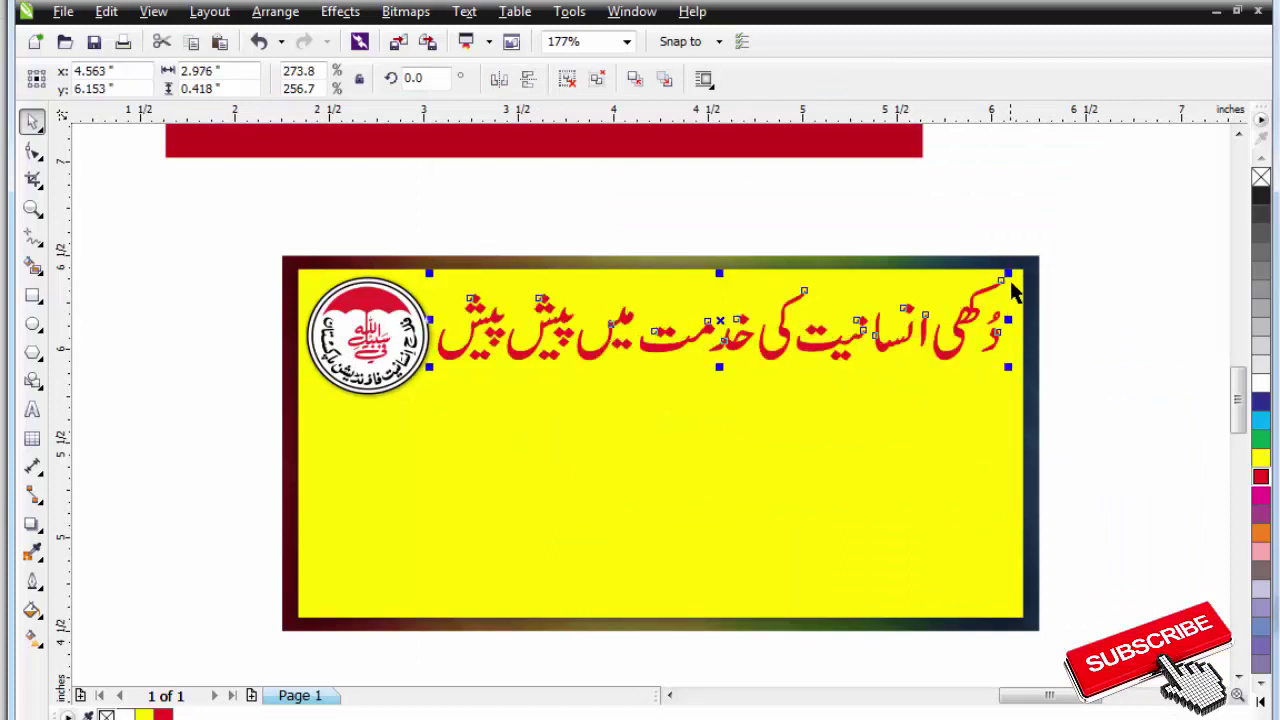
pyautogui.moveTo(1013, 276); pyautogui.dragTo(1018, 273)
# Group the slogan with the logo and center the group horizontally on the yellow rectangle.
pyautogui.keyDown('shift'); pyautogui.click(412, 320); pyautogui.keyUp('shift')
pyautogui.hotkey('ctrl', 'g')
pyautogui.keyDown('shift'); pyautogui.click(640, 445); pyautogui.keyUp('shift')
pyautogui.press('c')
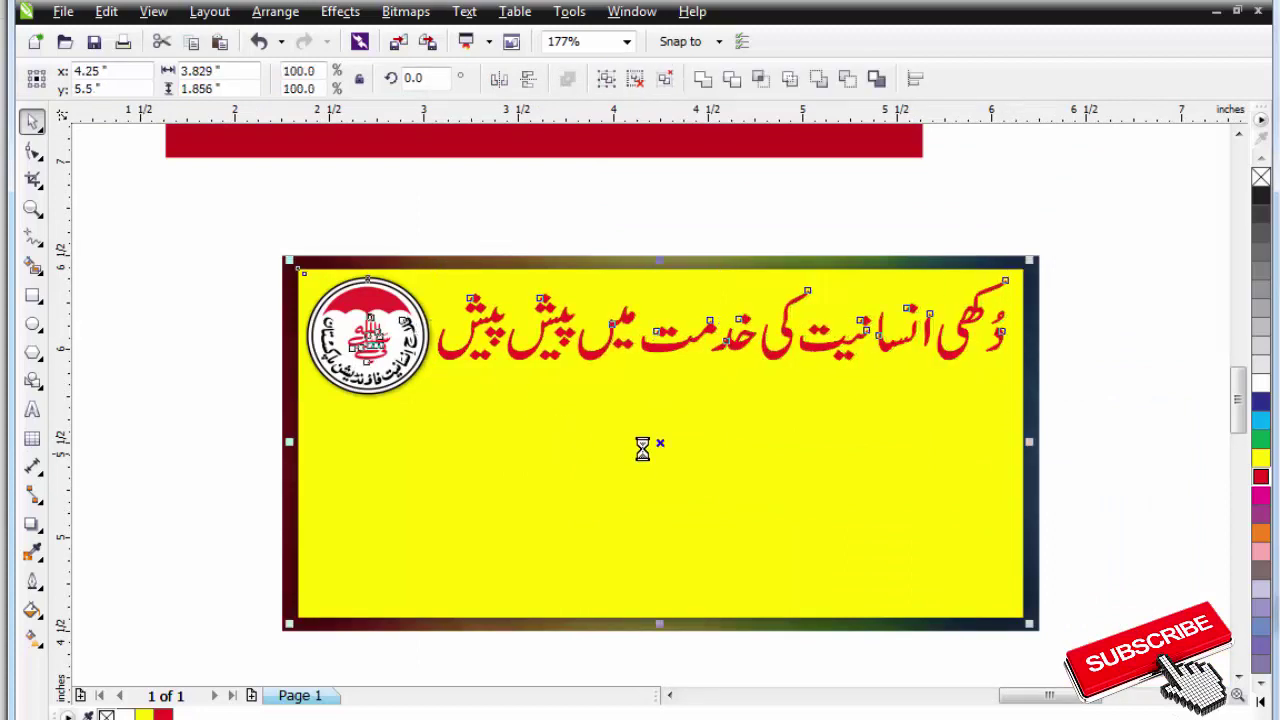
pyautogui.press('Escape')
# Place a horizontal guideline just below the slogan at y 5.906 inches.
pyautogui.scroll(-1, 638, 336)
pyautogui.scroll(2, 643, 343)
pyautogui.scroll(-4, 423, 343)
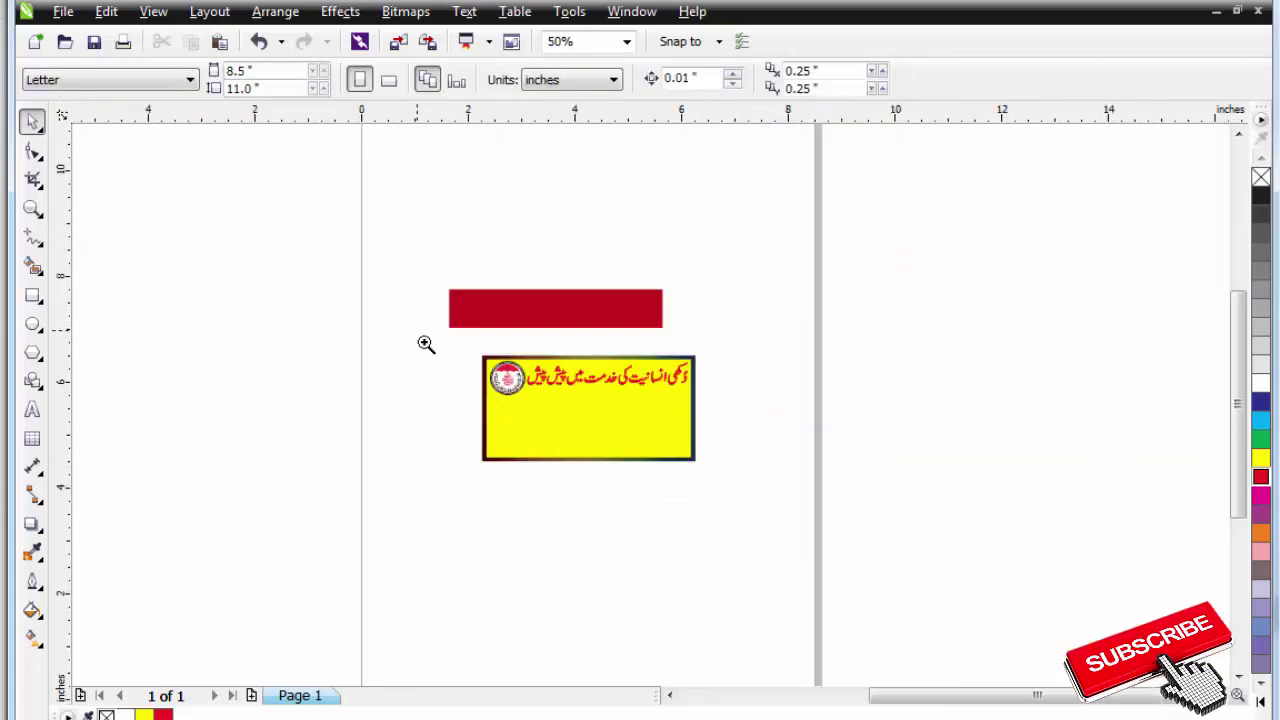
pyautogui.scroll(3, 700, 220)
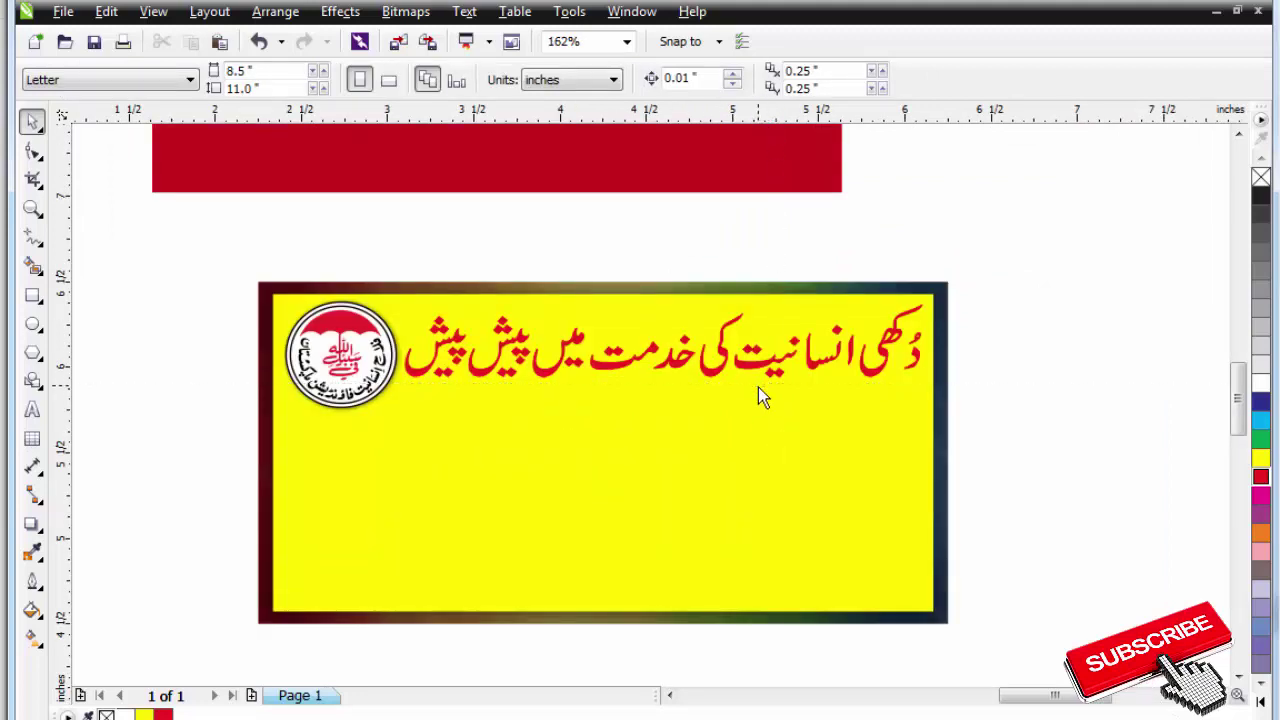
pyautogui.moveTo(758, 387); pyautogui.dragTo(764, 383)
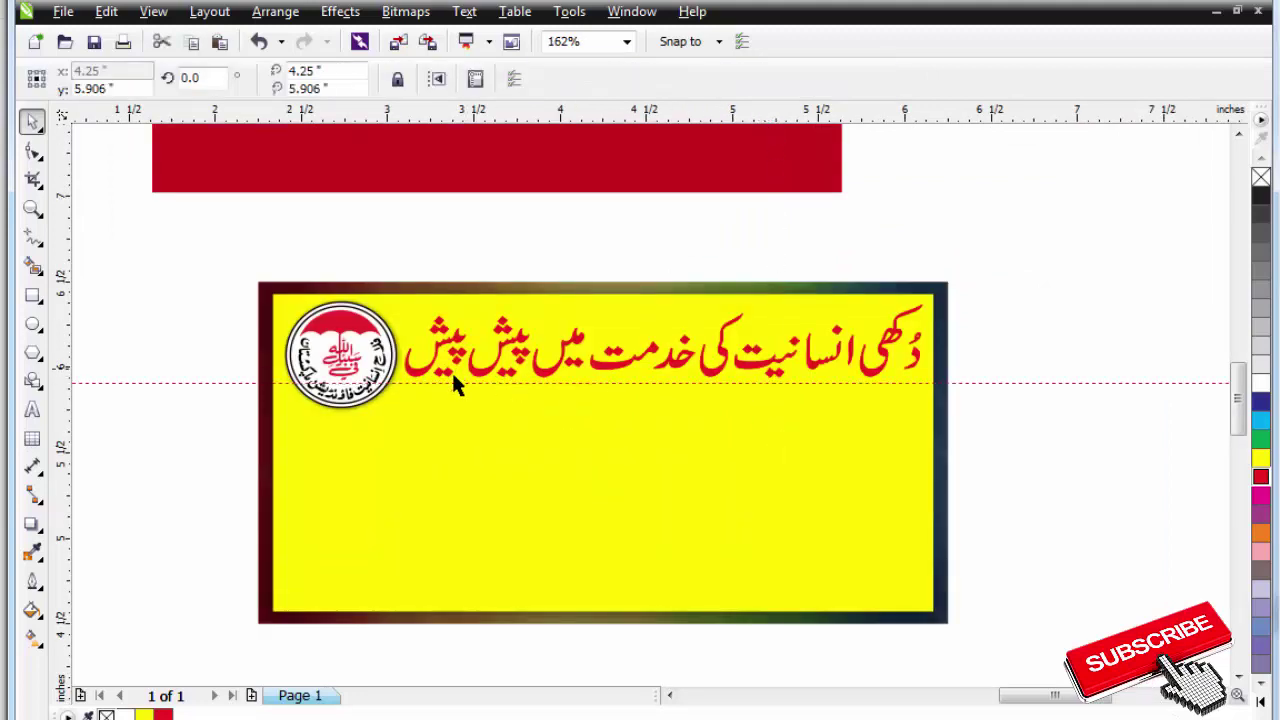
pyautogui.click(513, 455)
# Lower the red bar to the yellow rectangle's top edge and reduce its height to about 0.35 inch.
pyautogui.moveTo(720, 171); pyautogui.dragTo(580, 214)
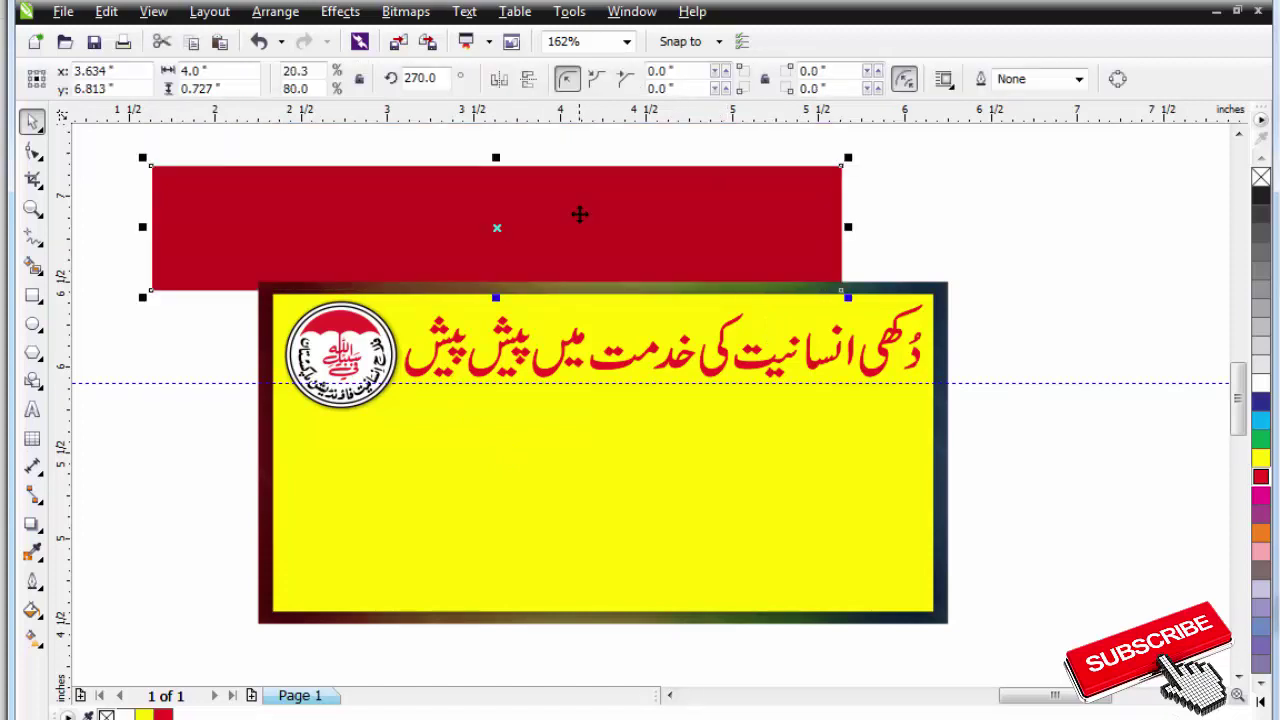
pyautogui.press('F4')
pyautogui.hotkey('shift', 'F2')
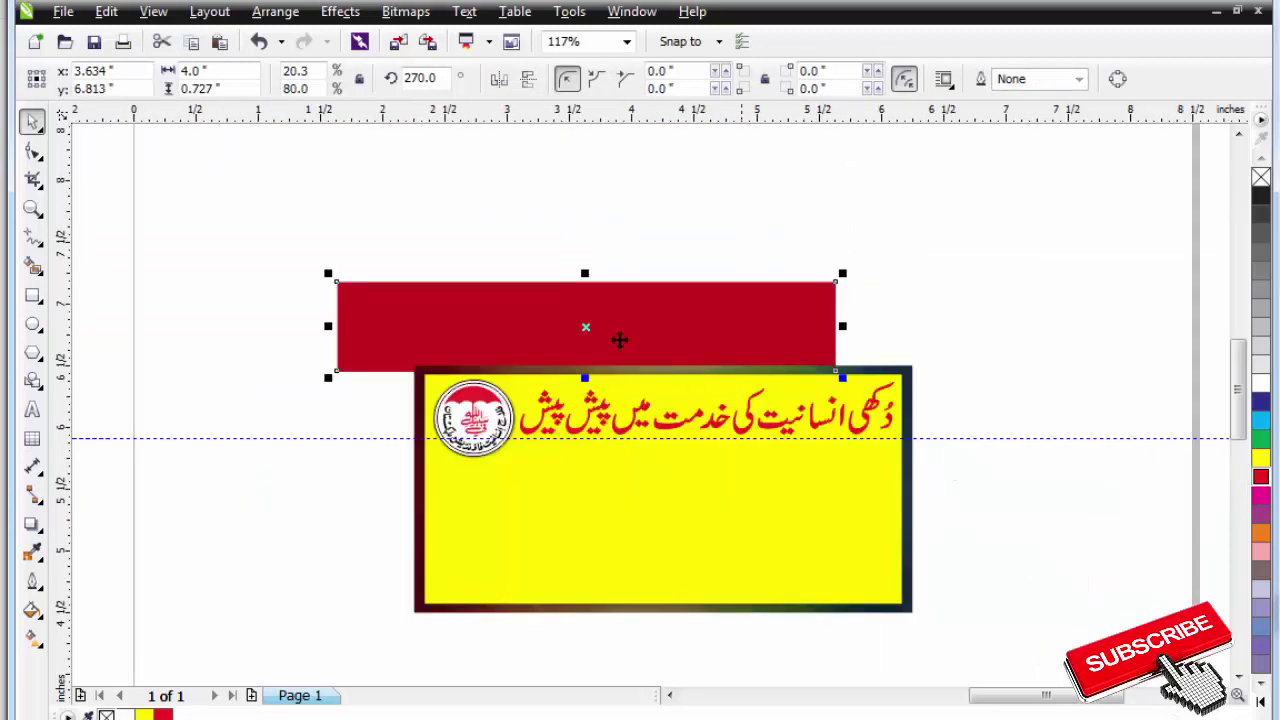
pyautogui.moveTo(583, 280); pyautogui.dragTo(583, 303)
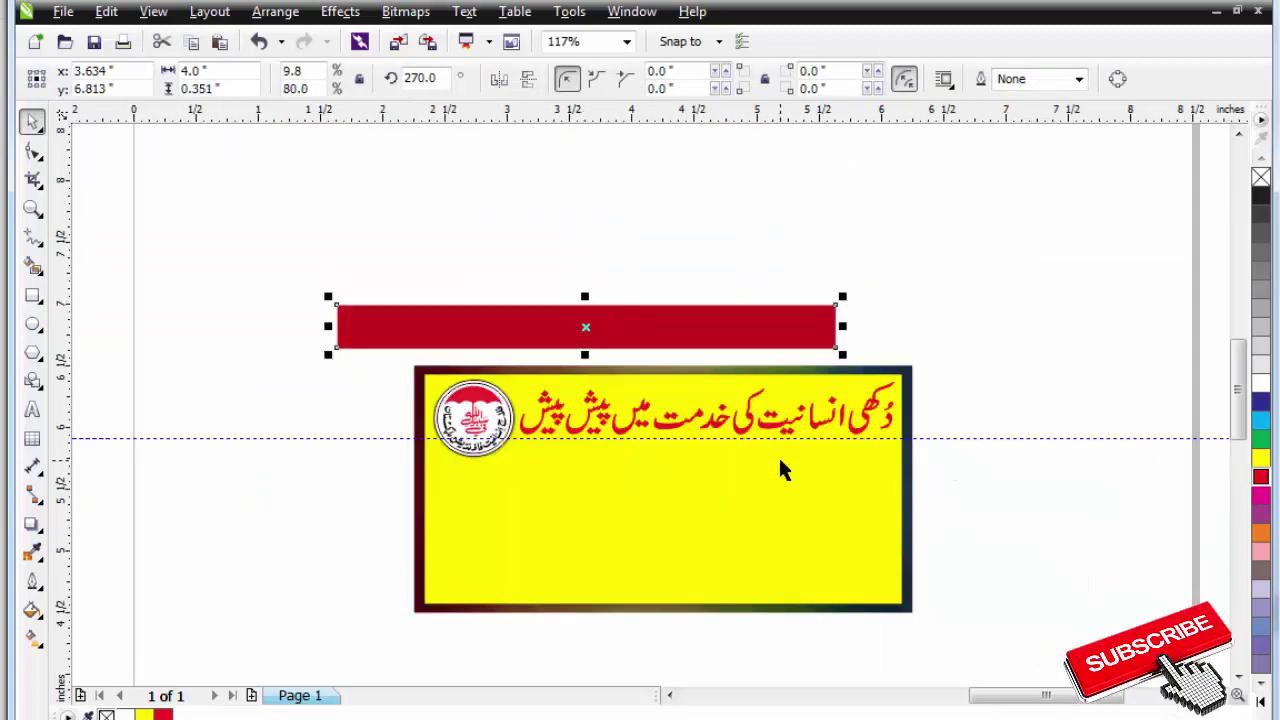
# Try aligning the red bar with the yellow rectangle's right edge and with its left edge.
pyautogui.keyDown('shift'); pyautogui.click(780, 484); pyautogui.keyUp('shift')
pyautogui.press('r')
pyautogui.click(853, 337)
pyautogui.keyDown('shift'); pyautogui.click(849, 481); pyautogui.keyUp('shift')
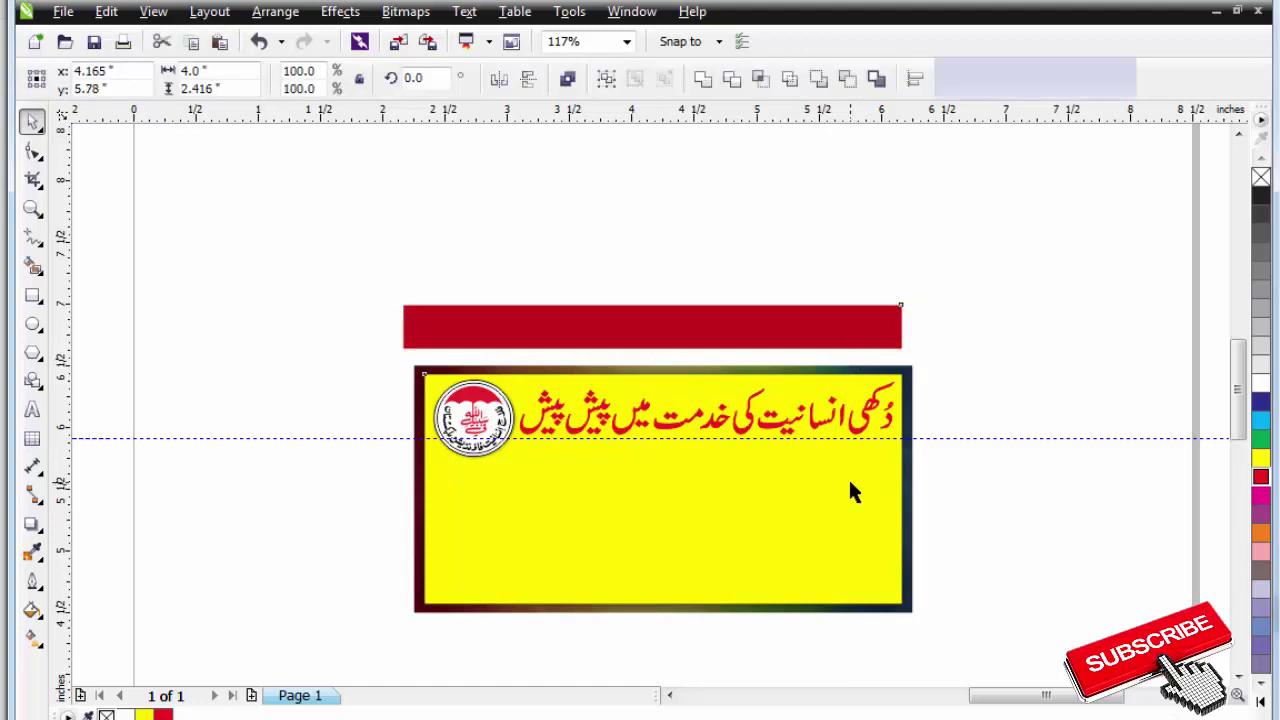
pyautogui.press('l')
pyautogui.press('Escape')
# Move the red bar down over the slogan row and align it with the yellow rectangle's right edge.
pyautogui.moveTo(848, 333); pyautogui.dragTo(848, 405)
pyautogui.press('F2')
pyautogui.moveTo(698, 331); pyautogui.dragTo(976, 565)
pyautogui.scroll(3, 977, 565)
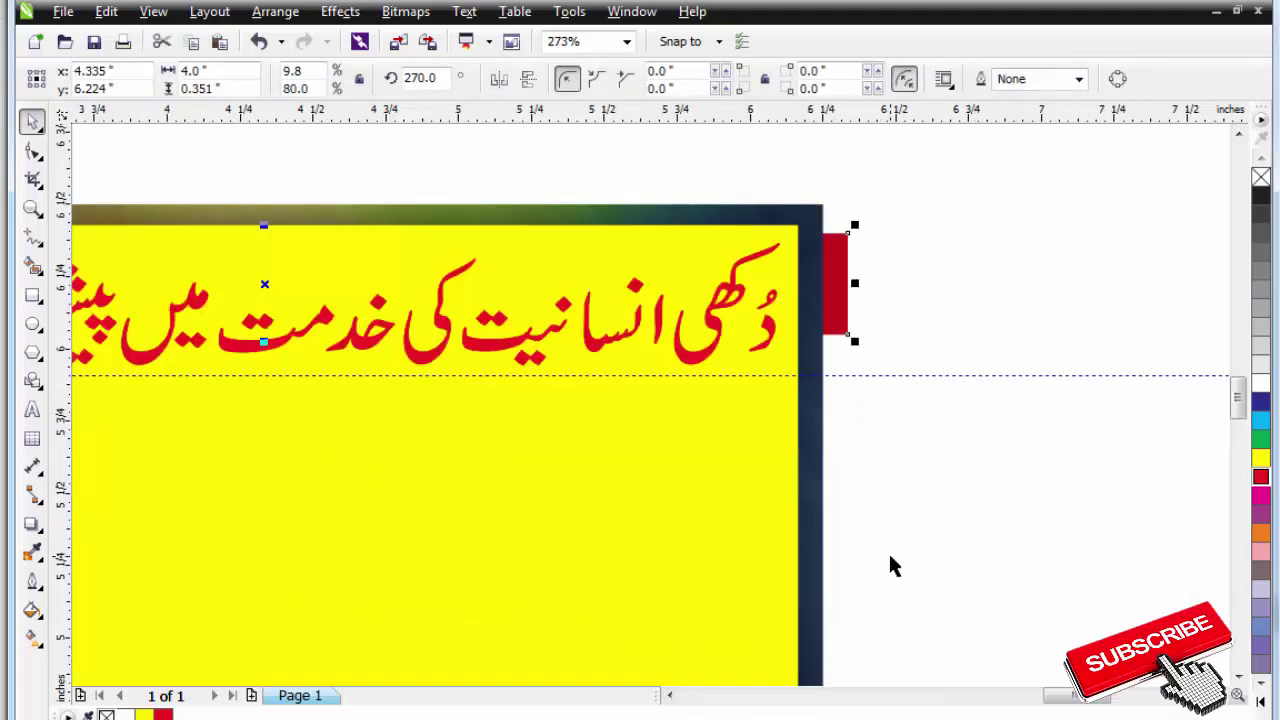
pyautogui.keyDown('shift'); pyautogui.click(765, 496); pyautogui.keyUp('shift')
pyautogui.press('r')
pyautogui.press('Escape')
# Fill the red bar covering the slogan with dark blue.
pyautogui.click(790, 298)
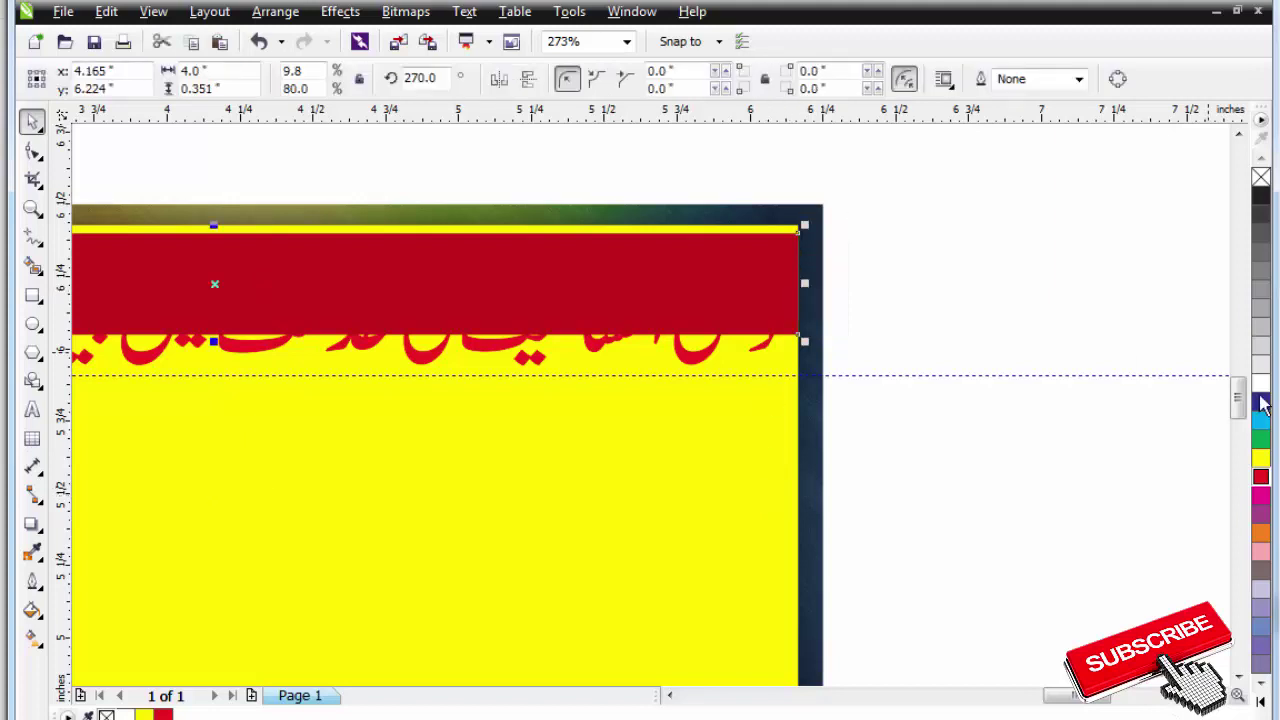
pyautogui.click(1261, 403)
pyautogui.press('F3')
pyautogui.press('F3')
pyautogui.press('F2')
pyautogui.moveTo(377, 249); pyautogui.dragTo(855, 409)
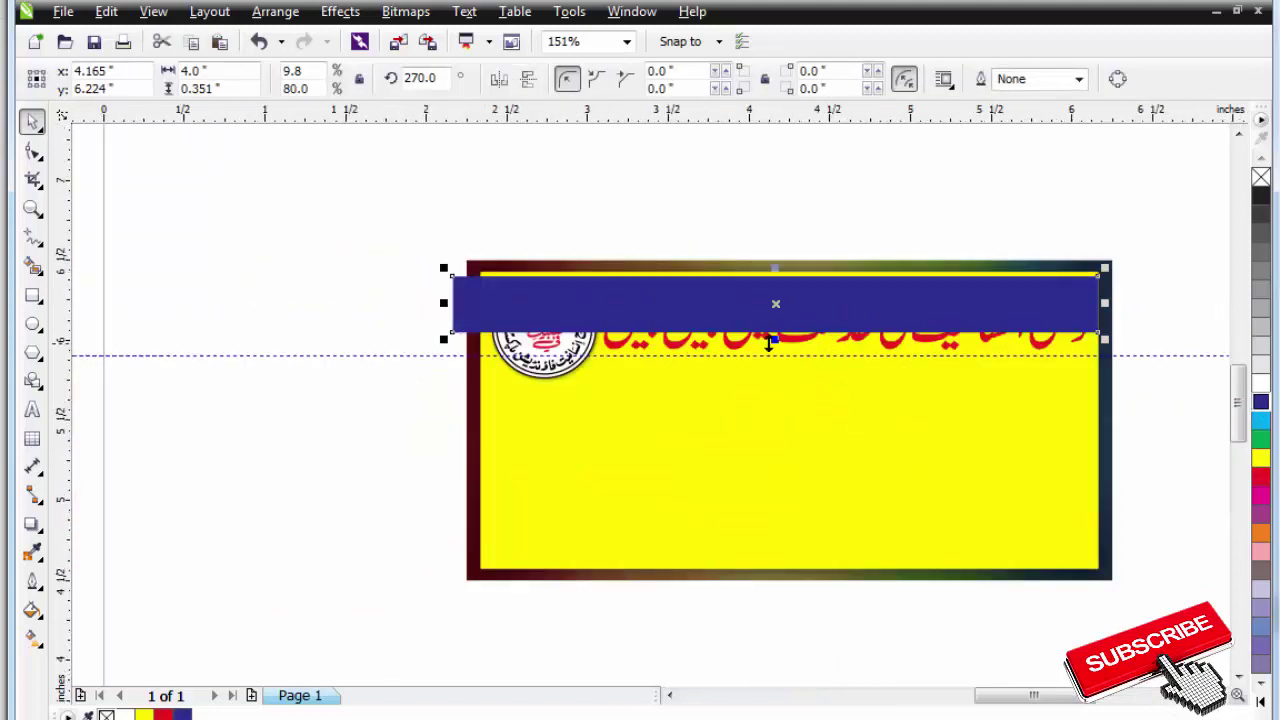
# Extend the blue bar down to the guideline with 0.2-inch rounded left corners, and shorten it to about 3.09 inches beside the logo.
pyautogui.moveTo(775, 338); pyautogui.dragTo(775, 363)
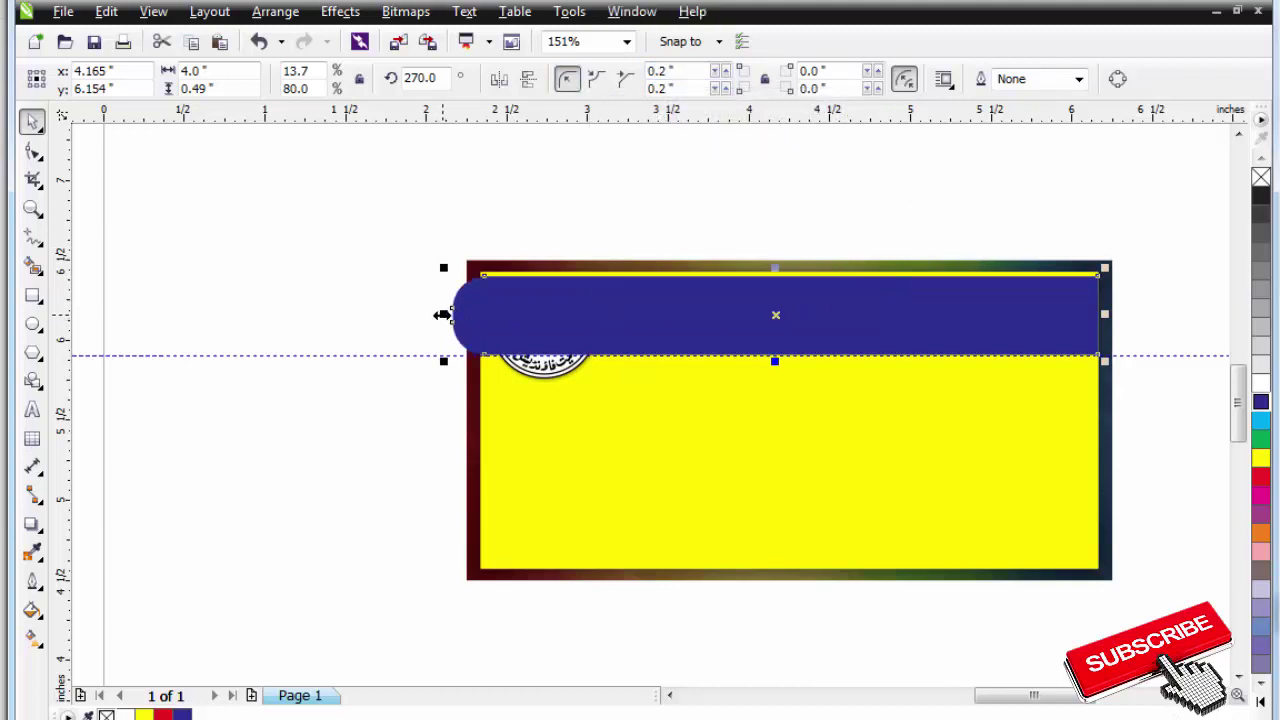
pyautogui.moveTo(441, 315); pyautogui.dragTo(597, 317)
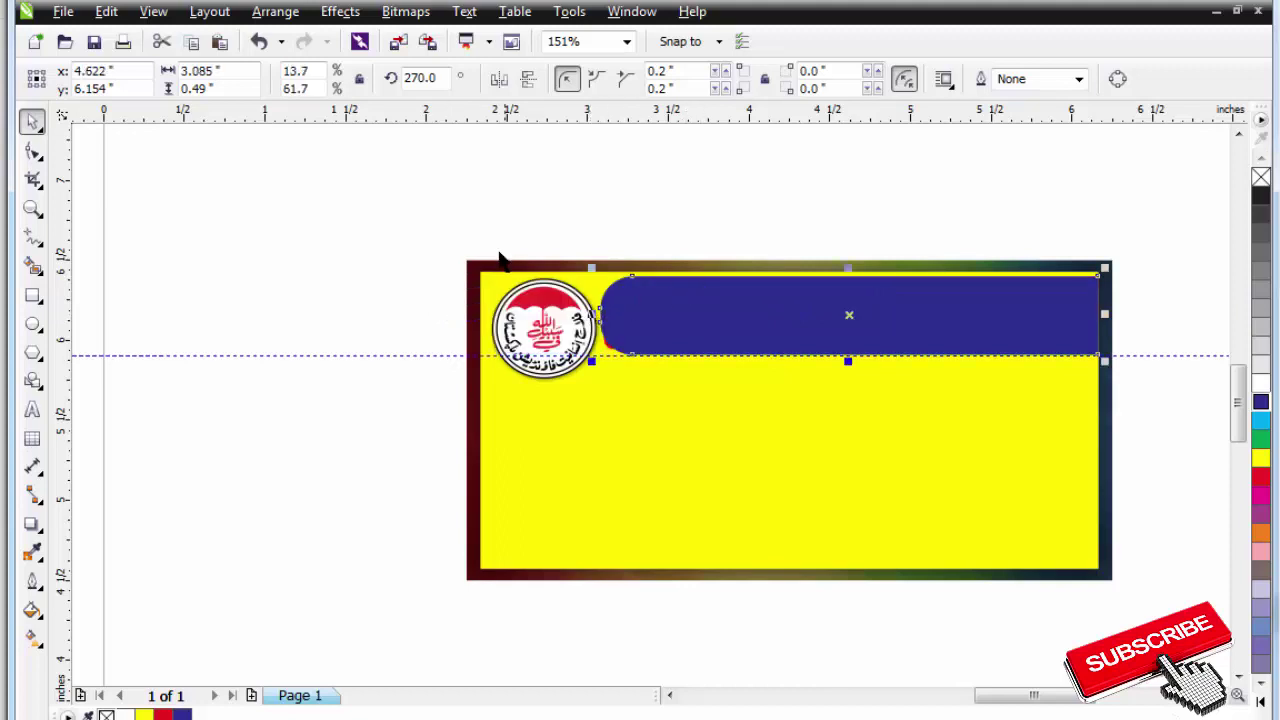
# Reduce the left corner radius of the blue bar to about 0.106 inches.
pyautogui.press('F2')
pyautogui.moveTo(531, 264); pyautogui.dragTo(876, 400)
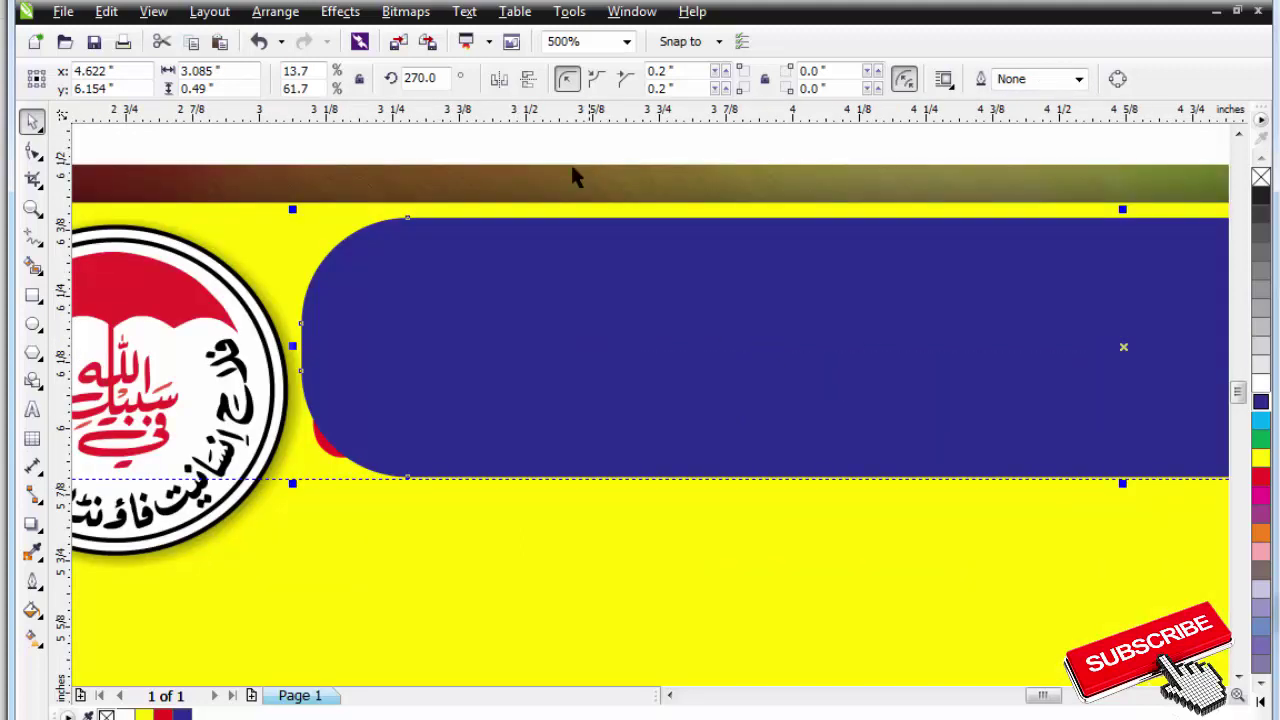
pyautogui.click(30, 150)
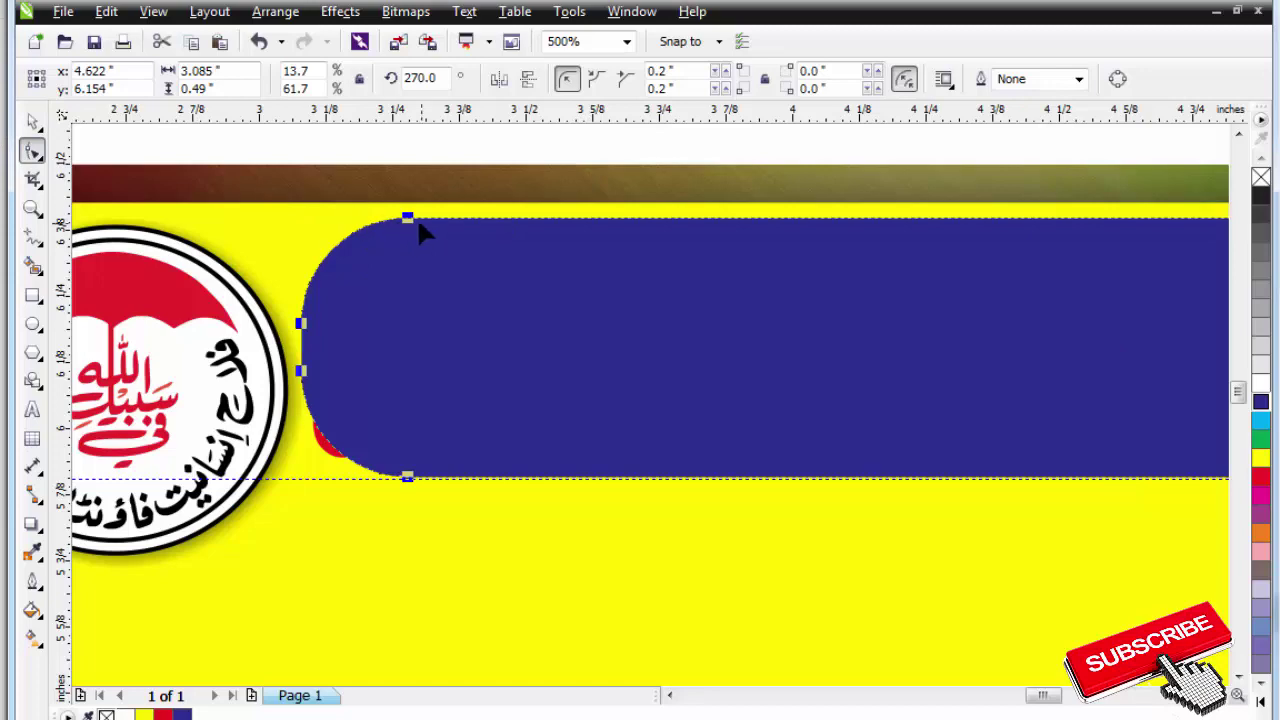
pyautogui.moveTo(408, 218); pyautogui.dragTo(357, 218)
pyautogui.press('space')
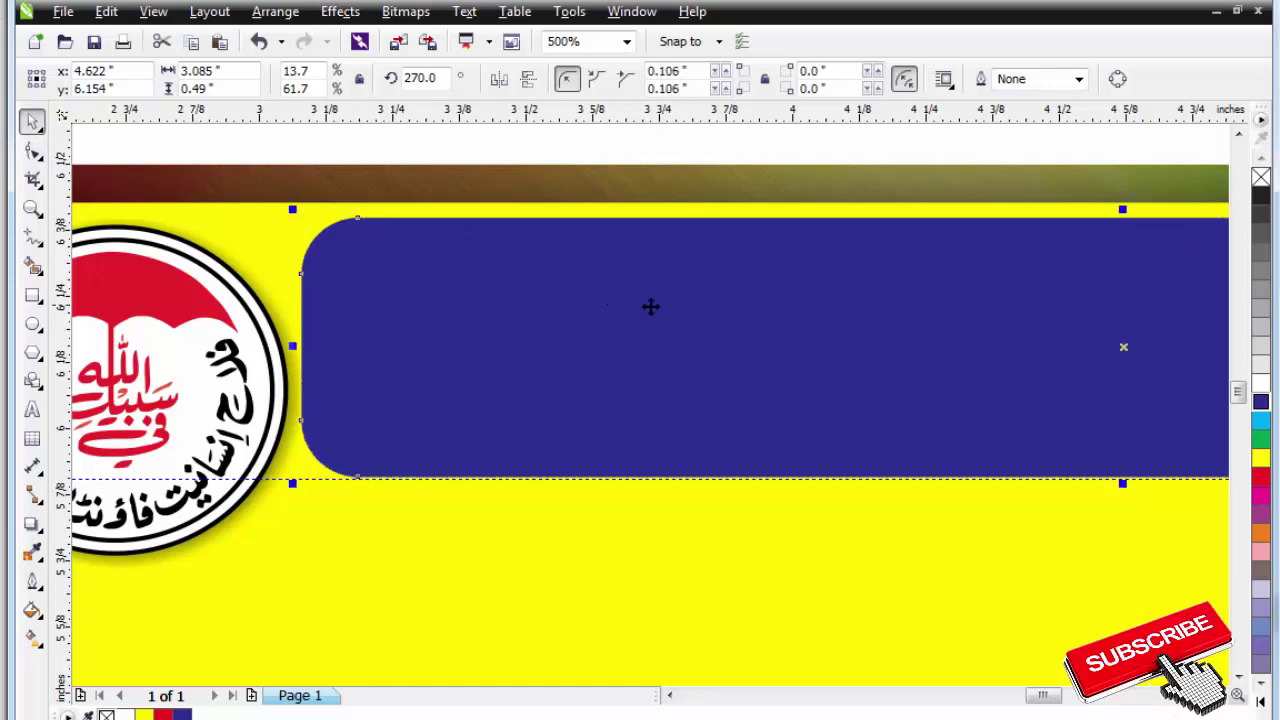
# Shorten the blue bar from its lower edge to a height of about 0.43 inches.
pyautogui.press('Escape')
pyautogui.scroll(-3, 930, 316)
pyautogui.press('F2')
pyautogui.moveTo(857, 291); pyautogui.dragTo(1194, 384)
pyautogui.click(621, 328)
pyautogui.scroll(-1, 596, 326)
pyautogui.press('F2')
pyautogui.moveTo(313, 272); pyautogui.dragTo(563, 409)
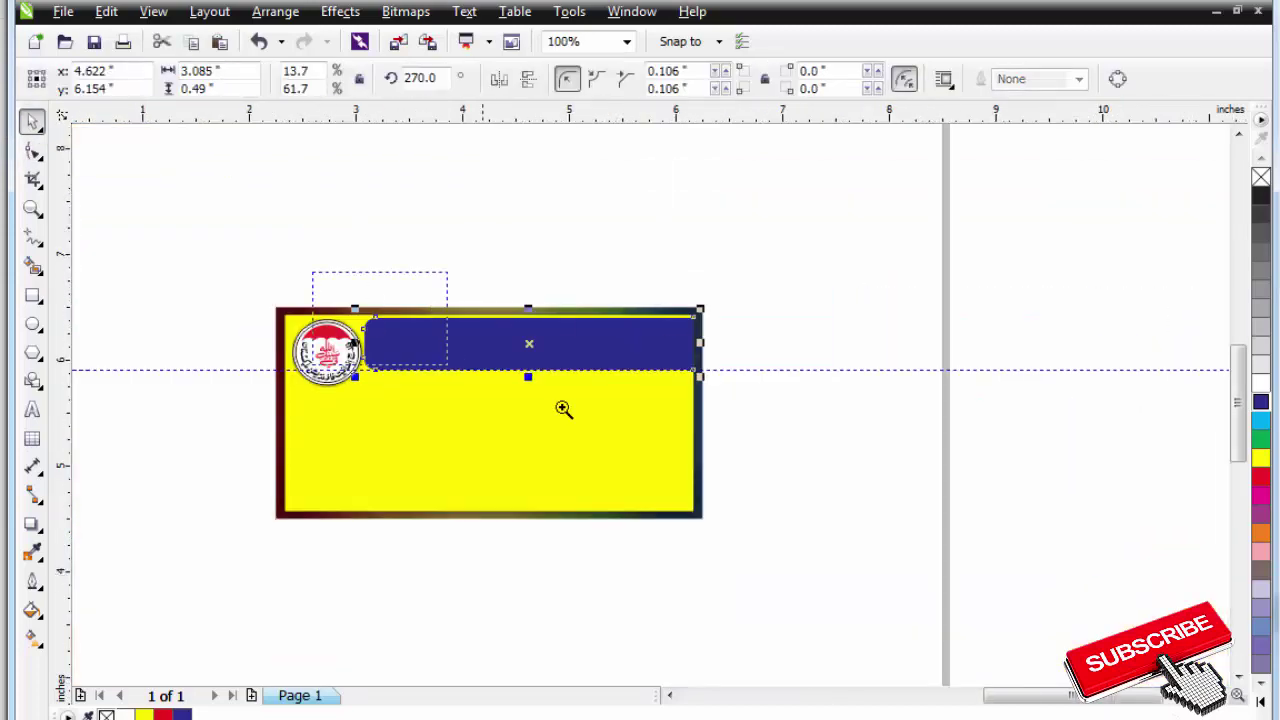
pyautogui.scroll(3, 563, 408)
pyautogui.moveTo(675, 443); pyautogui.dragTo(680, 420)
pyautogui.press('Escape')
# Bring the logo and the slogan hidden behind the blue bar to the front.
pyautogui.click(249, 427)
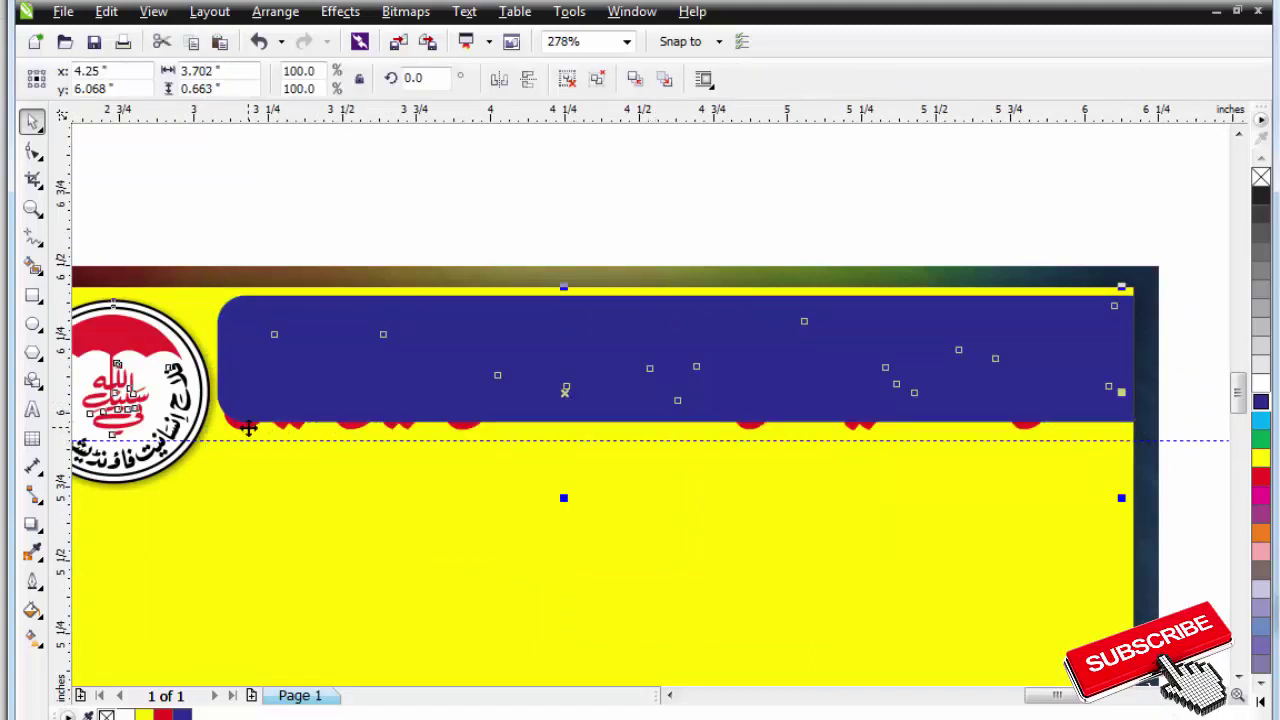
pyautogui.hotkey('shift', 'pageup')
pyautogui.press('Escape')
# Shrink the slogan to about 2.77 by 0.35 inches, centre it on the blue bar and fill it with white.
pyautogui.click(316, 366)
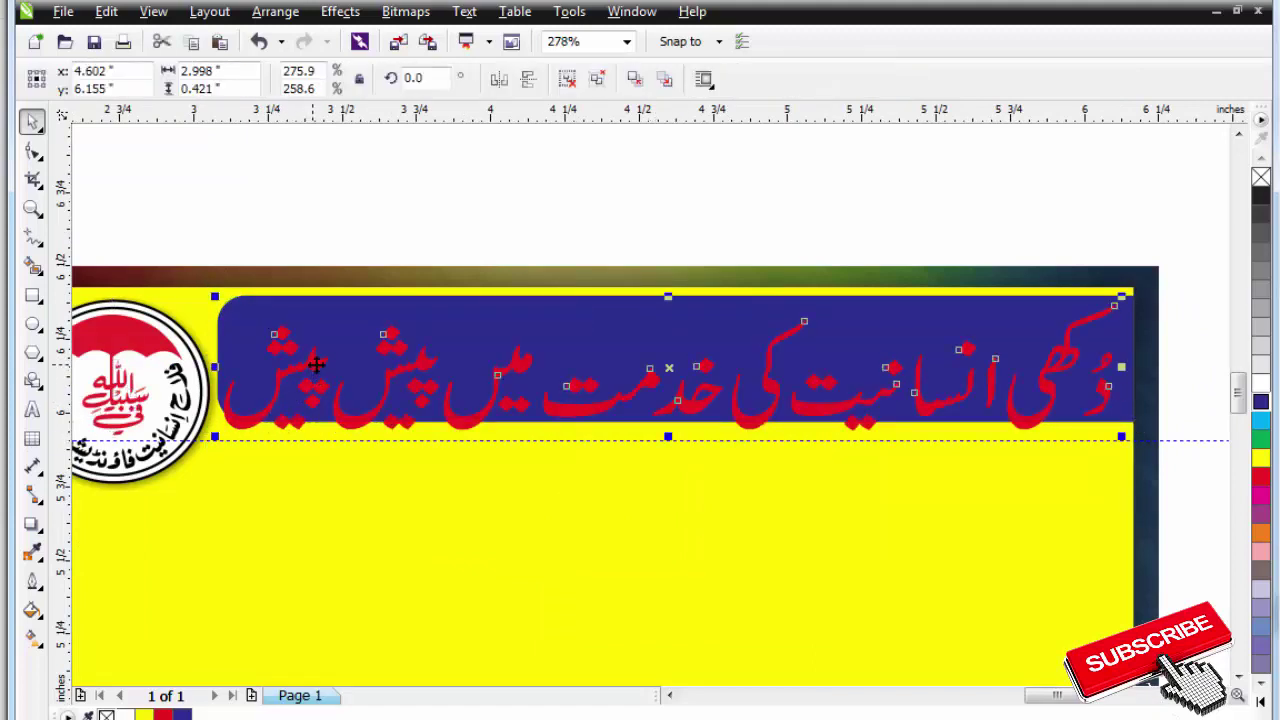
pyautogui.moveTo(1122, 293); pyautogui.dragTo(1093, 358)
pyautogui.press('Escape')
pyautogui.click(1060, 393)
pyautogui.click(1260, 384)
pyautogui.scroll(-2, 800, 364)
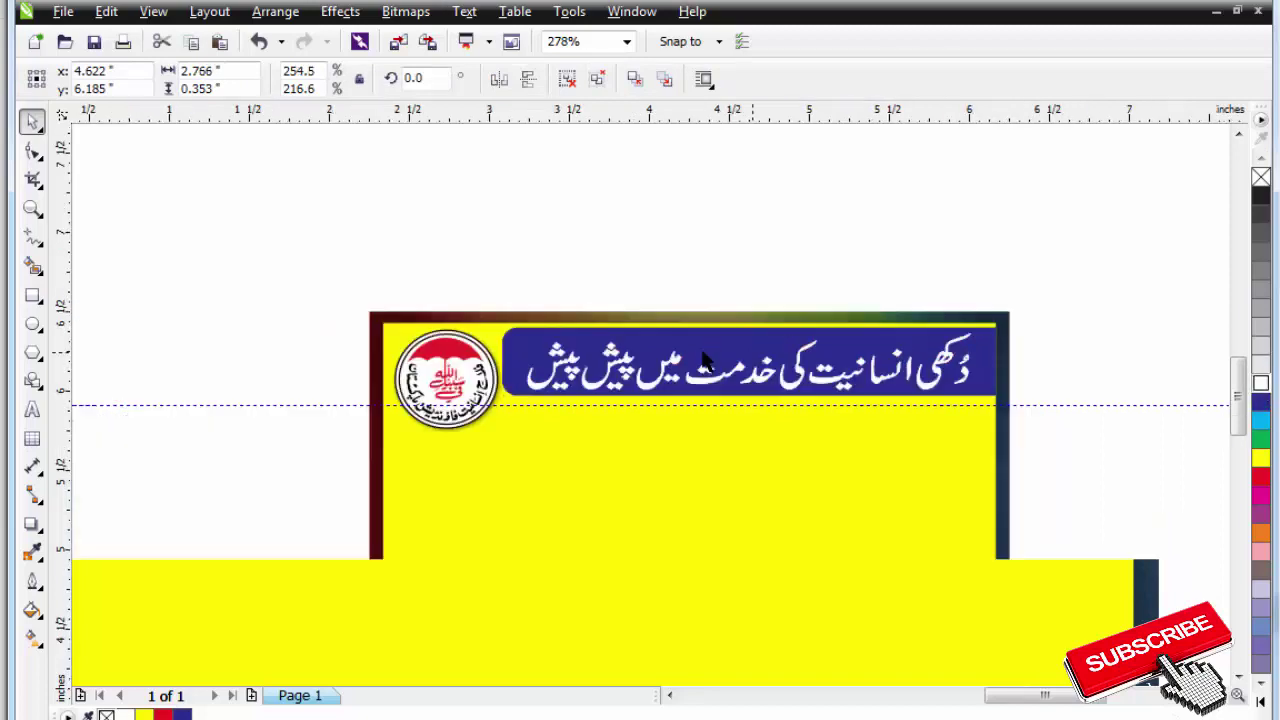
# Scale the slogan and blue bar down together as a group to about 2.46 by 0.34 inches, and ungroup them.
pyautogui.press('F2')
pyautogui.moveTo(477, 300); pyautogui.dragTo(891, 460)
pyautogui.press('Escape')
pyautogui.click(347, 340)
pyautogui.moveTo(380, 251); pyautogui.dragTo(1126, 400)
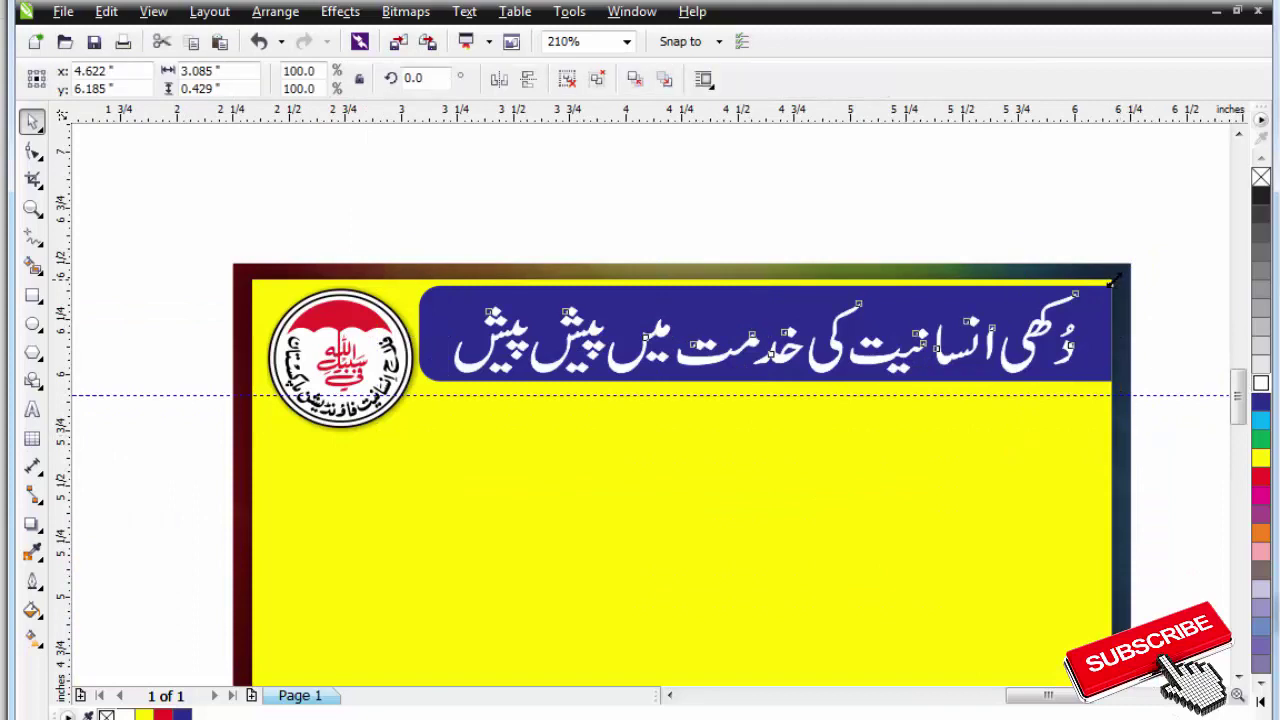
pyautogui.moveTo(1113, 283); pyautogui.dragTo(976, 297)
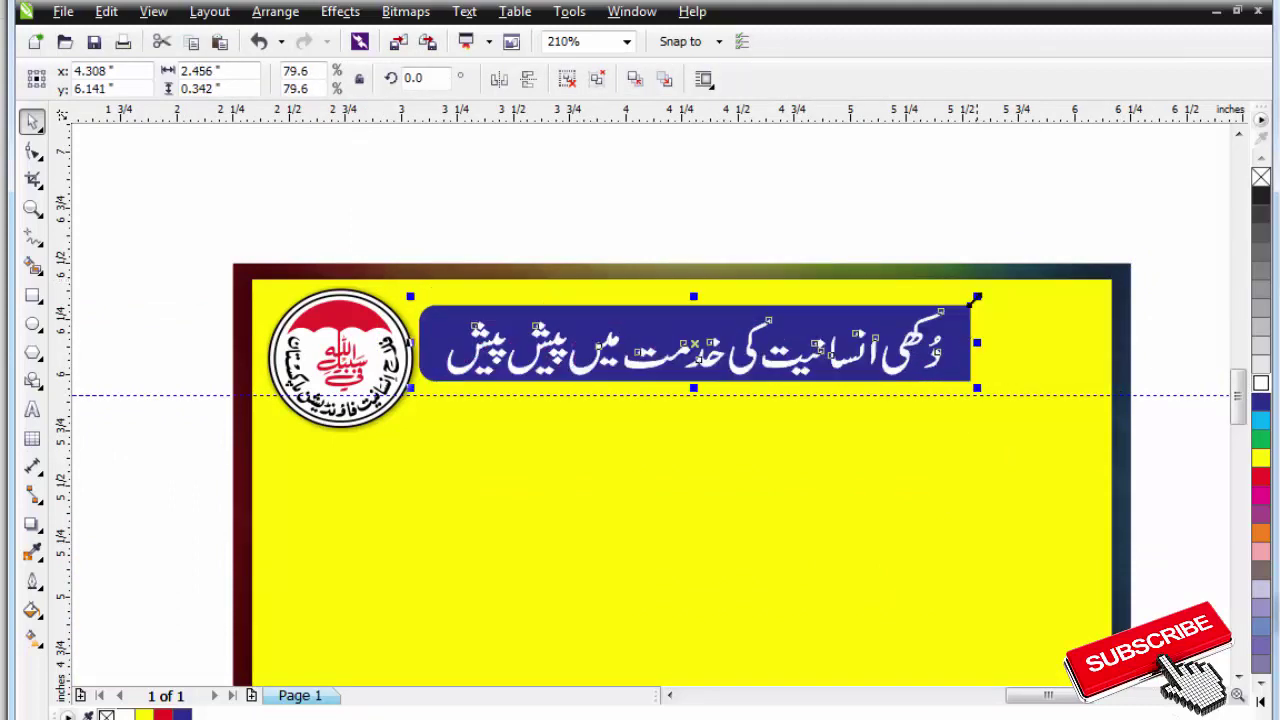
pyautogui.hotkey('ctrl', 'u')
pyautogui.press('Escape')
# Set the radius of the blue bar's right corners to 0.74 inches.
pyautogui.click(966, 337)
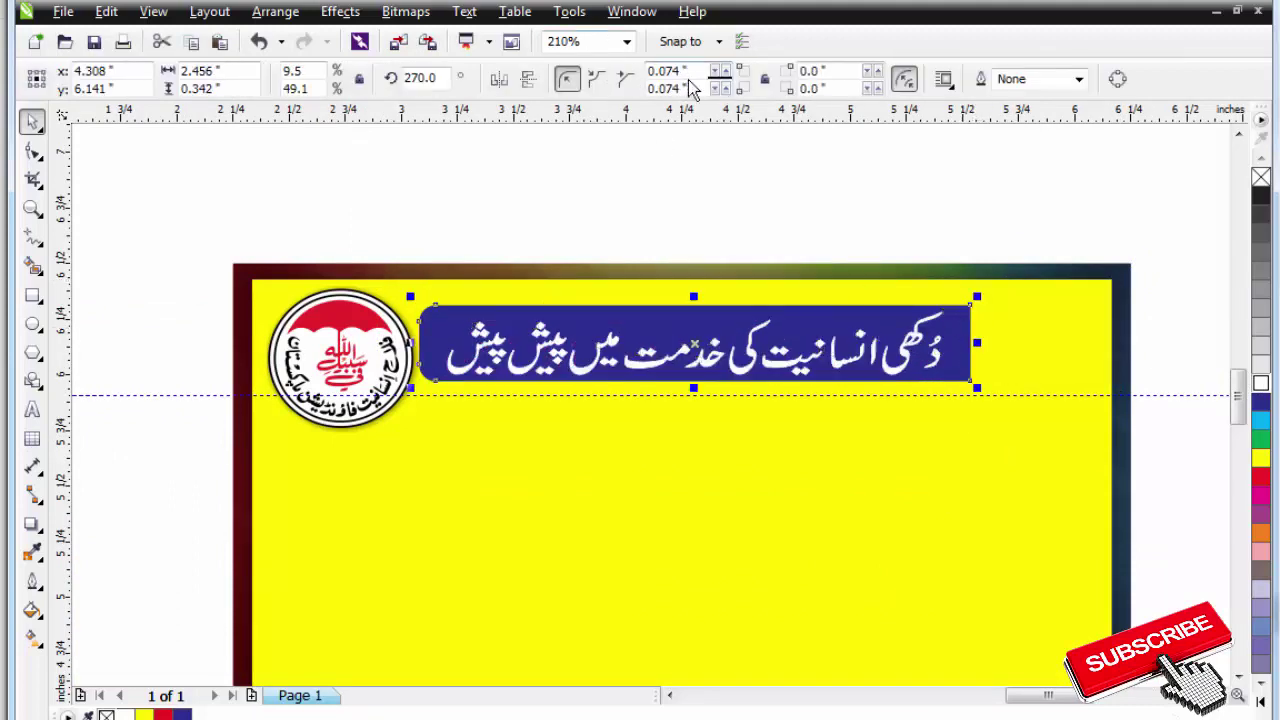
pyautogui.doubleClick(667, 71)
pyautogui.doubleClick(806, 72)
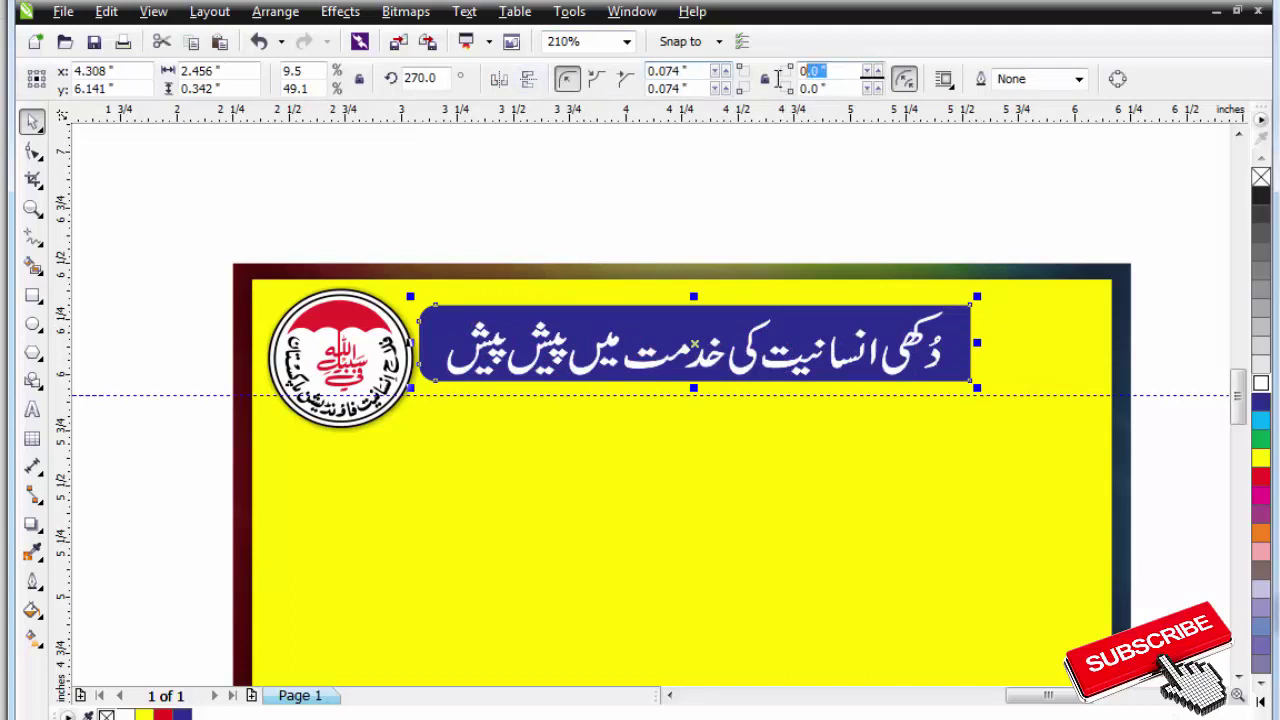
pyautogui.write('0.')
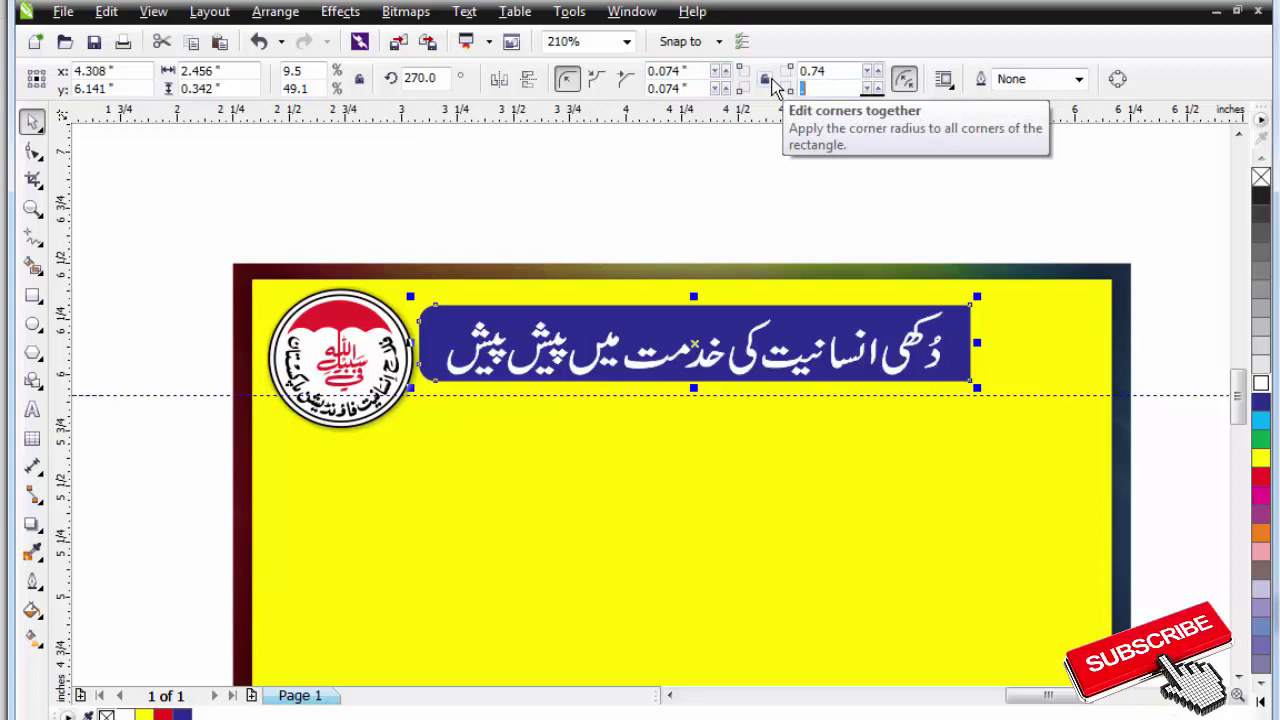
pyautogui.write('74')
pyautogui.press('Return')
pyautogui.press('F2')
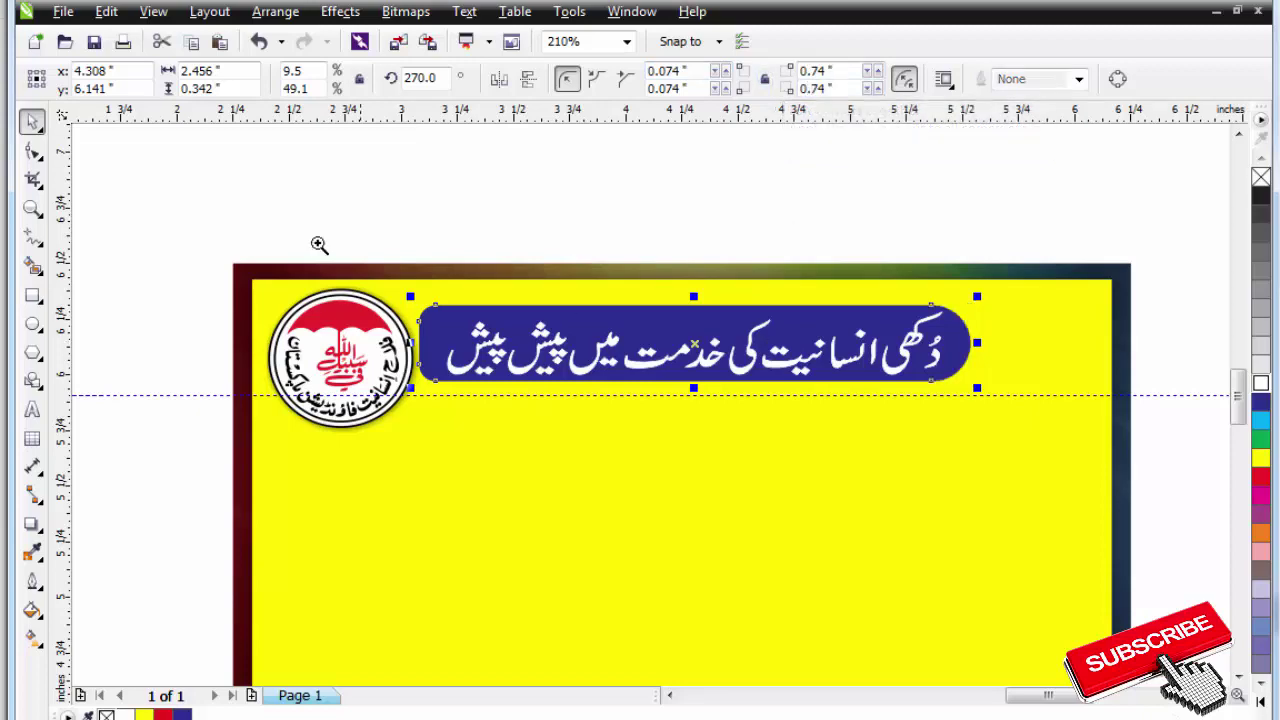
pyautogui.moveTo(320, 246); pyautogui.dragTo(954, 417)
pyautogui.press('Escape')
pyautogui.scroll(-1, 810, 354)
pyautogui.scroll(3, 910, 428)
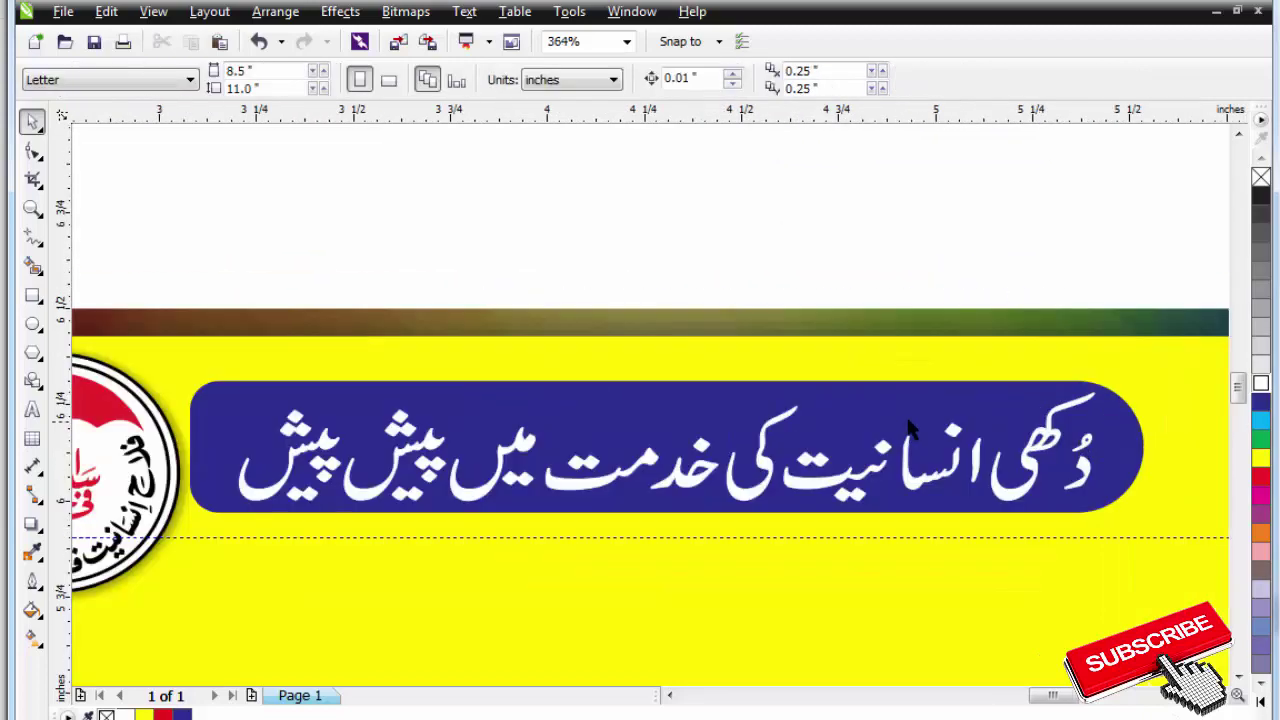
# Set both right corners of the blue bar to a radius of 0.074 inches.
pyautogui.click(886, 400)
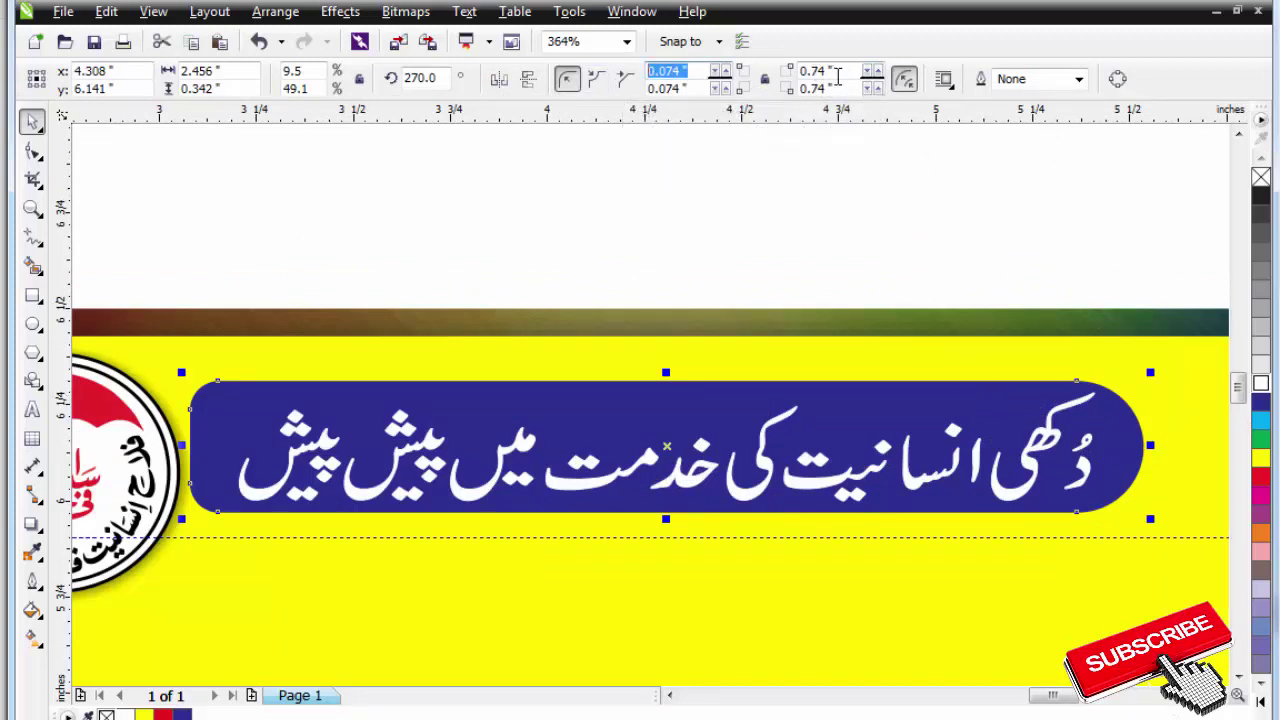
pyautogui.doubleClick(836, 72)
pyautogui.write('0.074')
pyautogui.press('Tab')
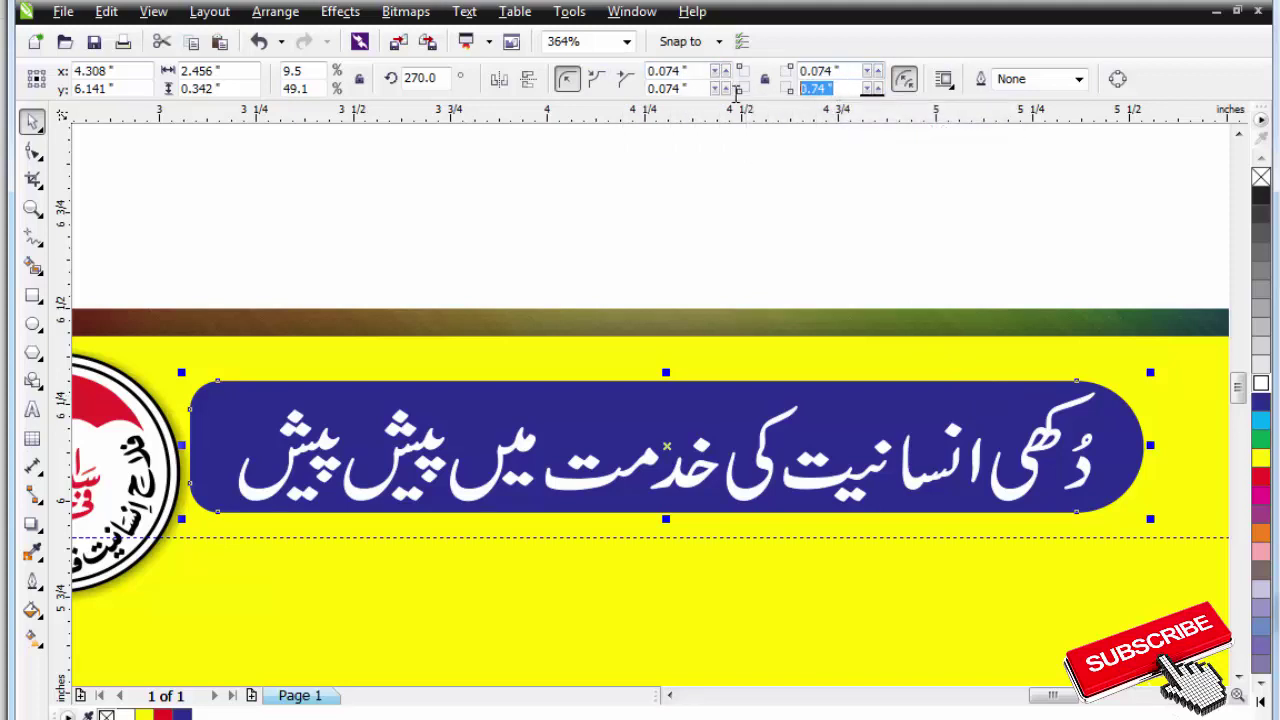
pyautogui.write('0.074')
pyautogui.press('Return')
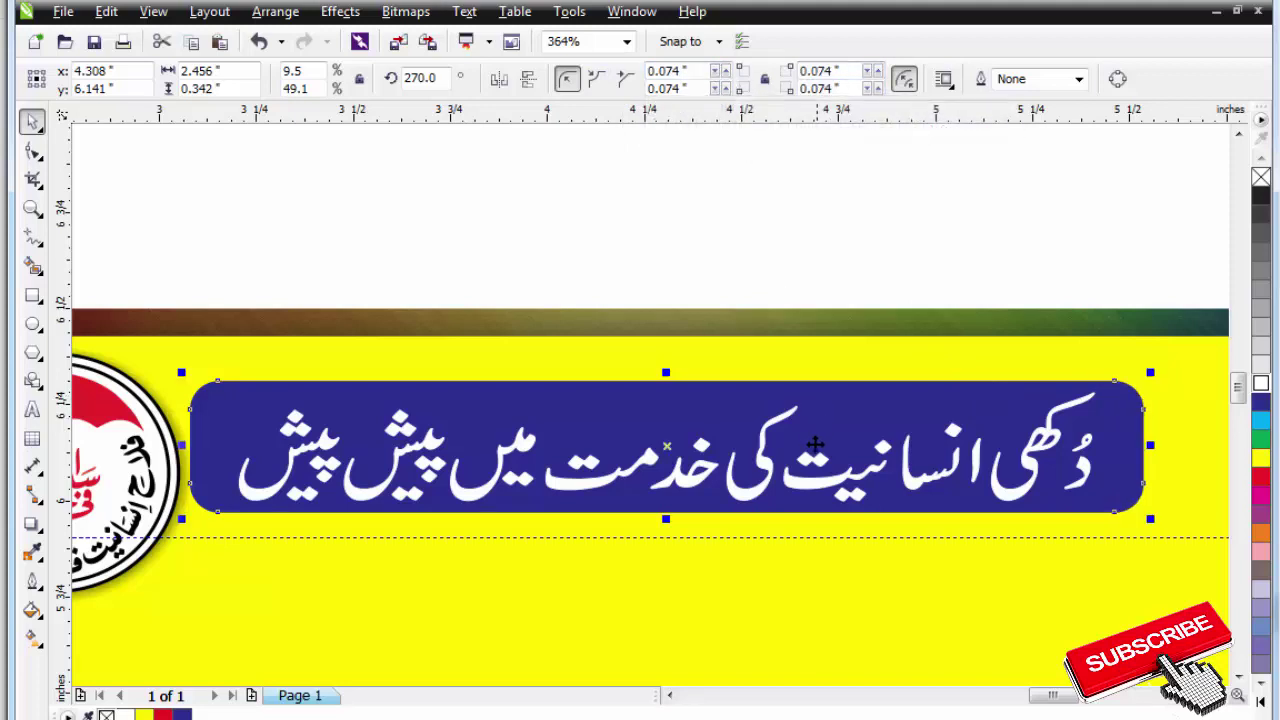
pyautogui.press('Escape')
pyautogui.click(740, 420)
pyautogui.press('Escape')
pyautogui.scroll(-3, 558, 383)
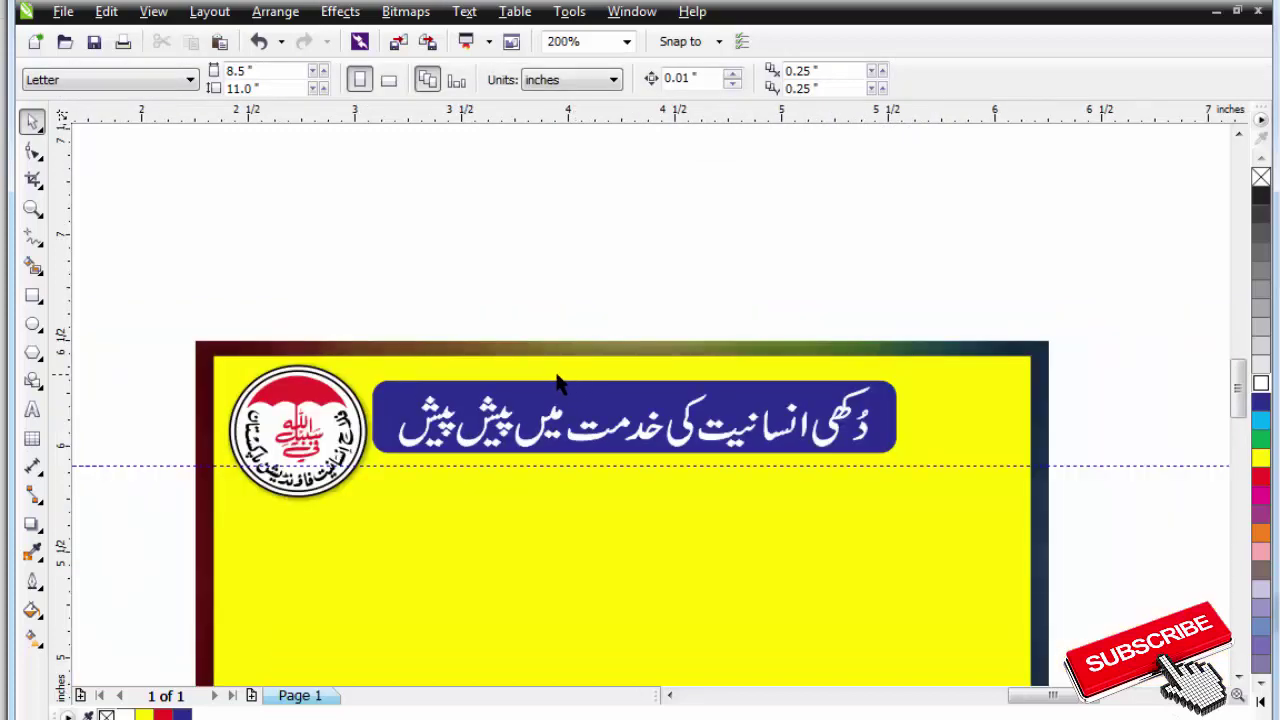
# Move the slogan bar slightly up and shrink the logo to about 0.62 by 0.6 inches.
pyautogui.click(865, 413)
pyautogui.moveTo(865, 413); pyautogui.dragTo(868, 398)
pyautogui.scroll(-1, 473, 341)
pyautogui.press('F2')
pyautogui.press('Escape')
pyautogui.moveTo(251, 314); pyautogui.dragTo(636, 471)
pyautogui.click(536, 370)
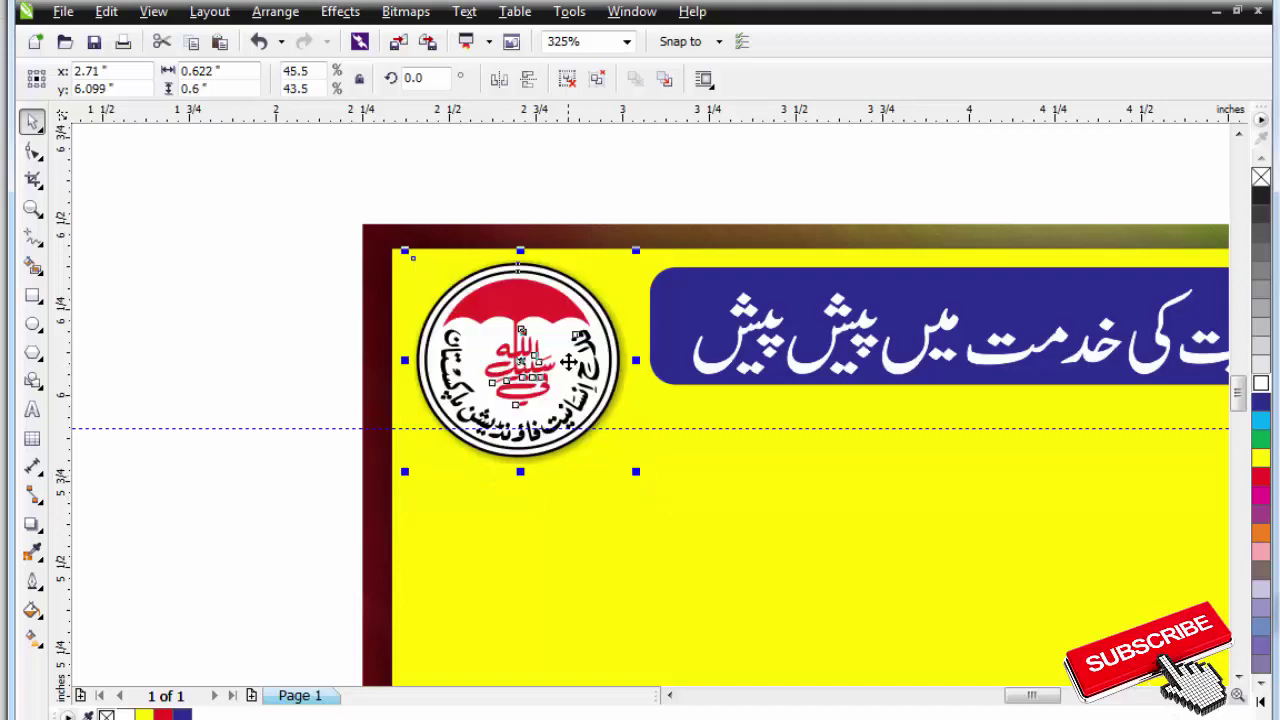
pyautogui.scroll(-4, 469, 310)
pyautogui.scroll(3, 862, 433)
pyautogui.press('Escape')
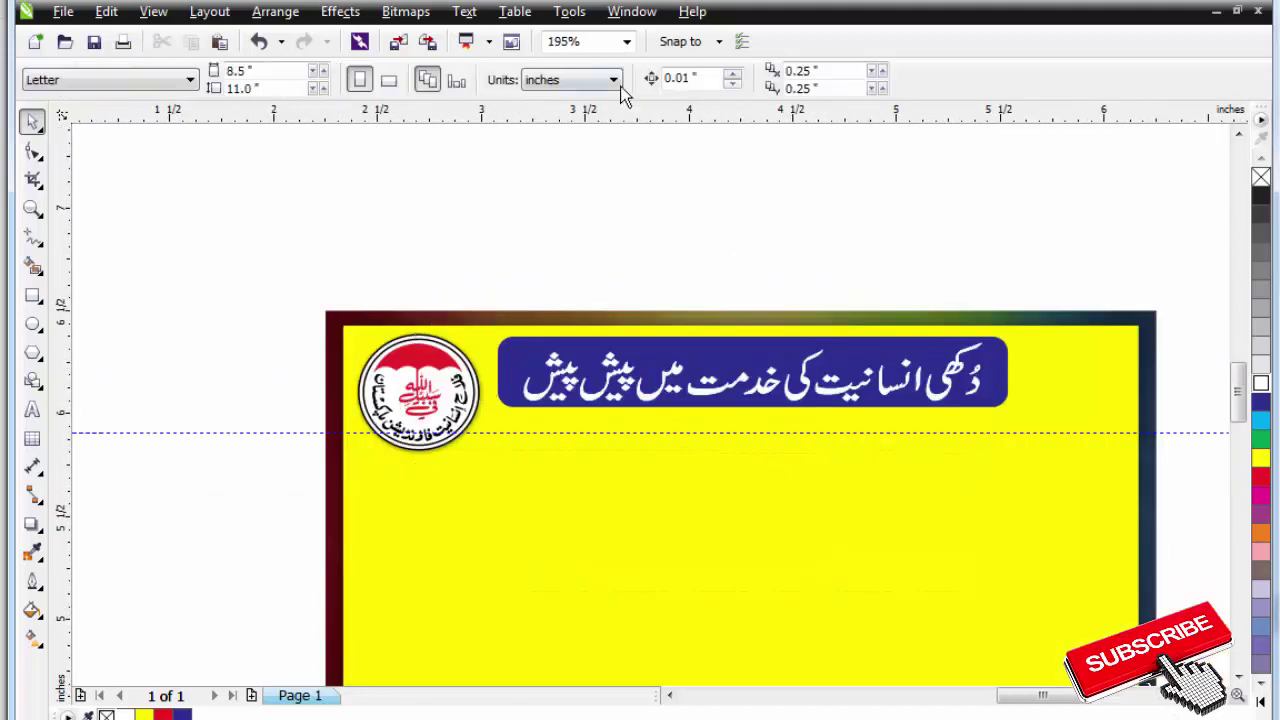
# Import the picture 2000px-Blood_drop.svg.png and place it on the yellow area to the right of the slogan bar.
pyautogui.click(404, 44)
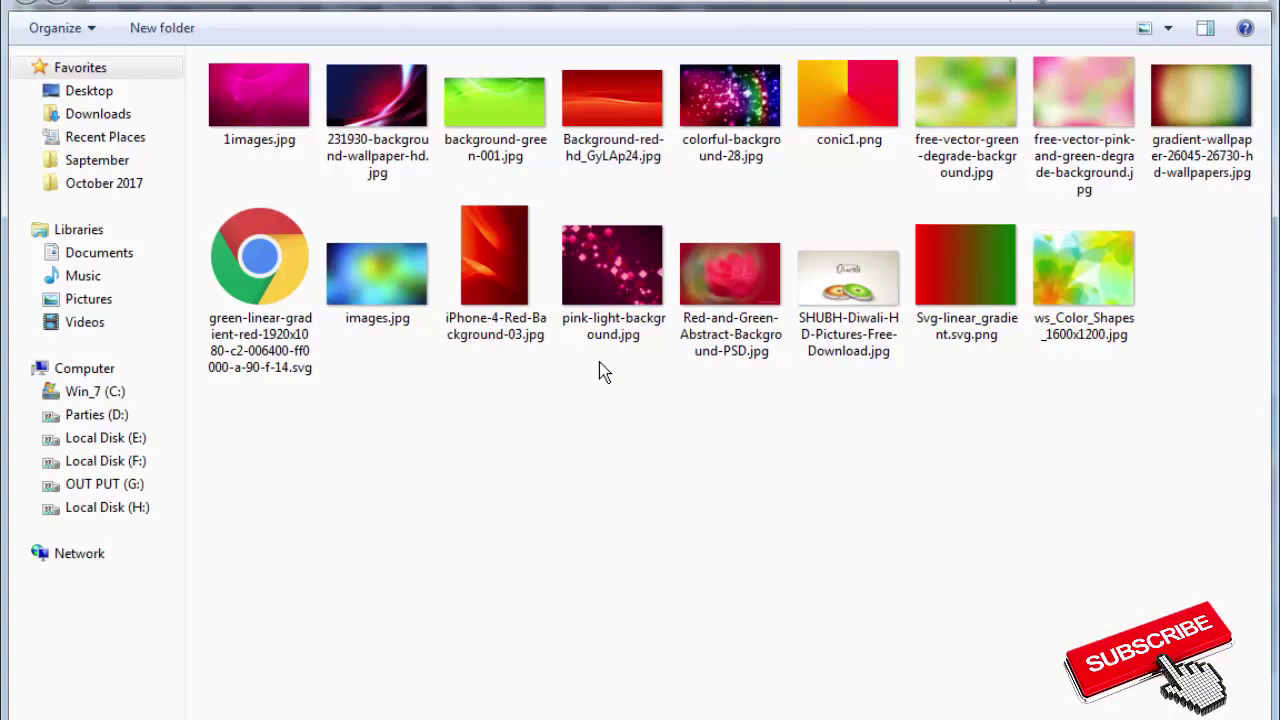
pyautogui.press('BackSpace')
pyautogui.press('f')
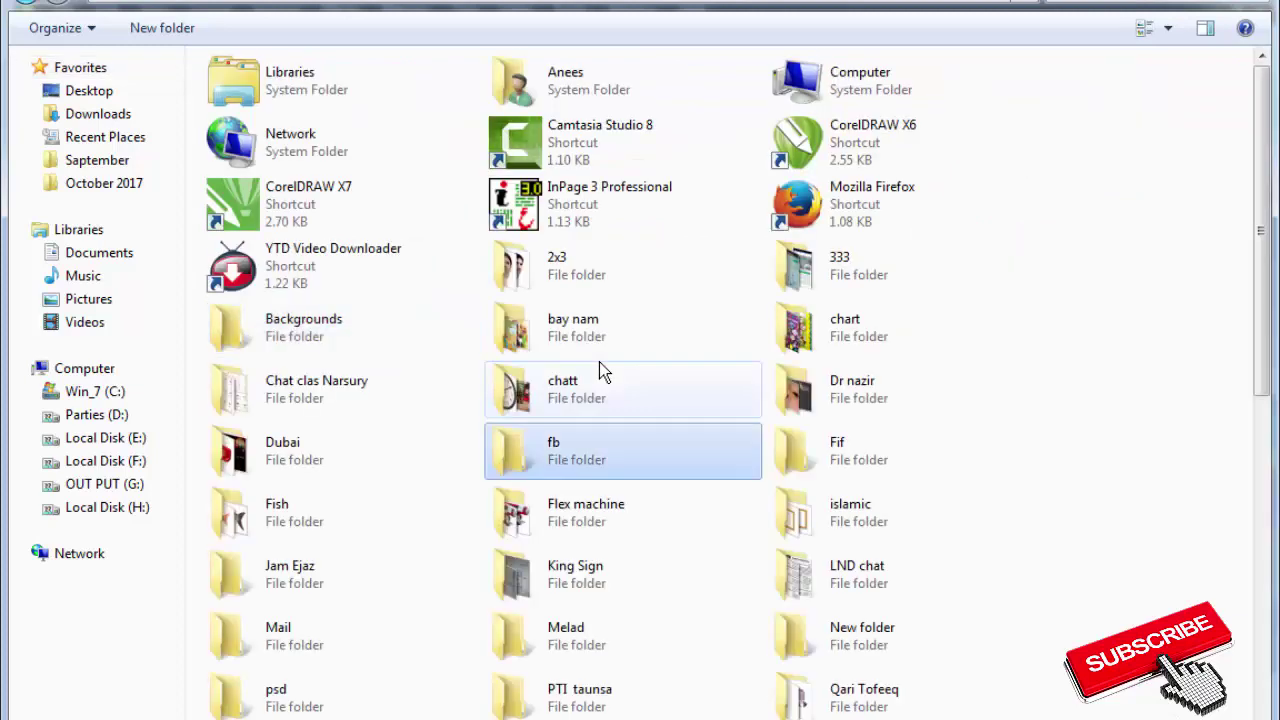
pyautogui.press('Return')
pyautogui.press('BackSpace')
pyautogui.press('f')
pyautogui.press('Return')
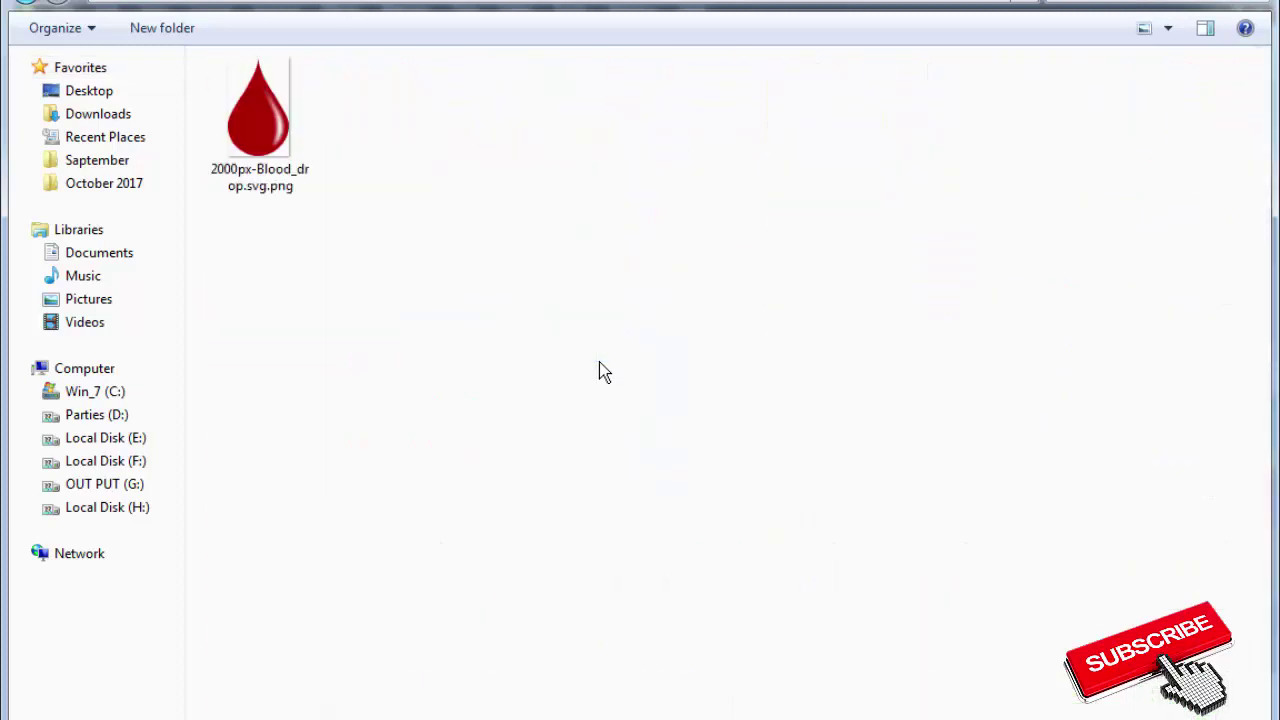
pyautogui.doubleClick(252, 140)
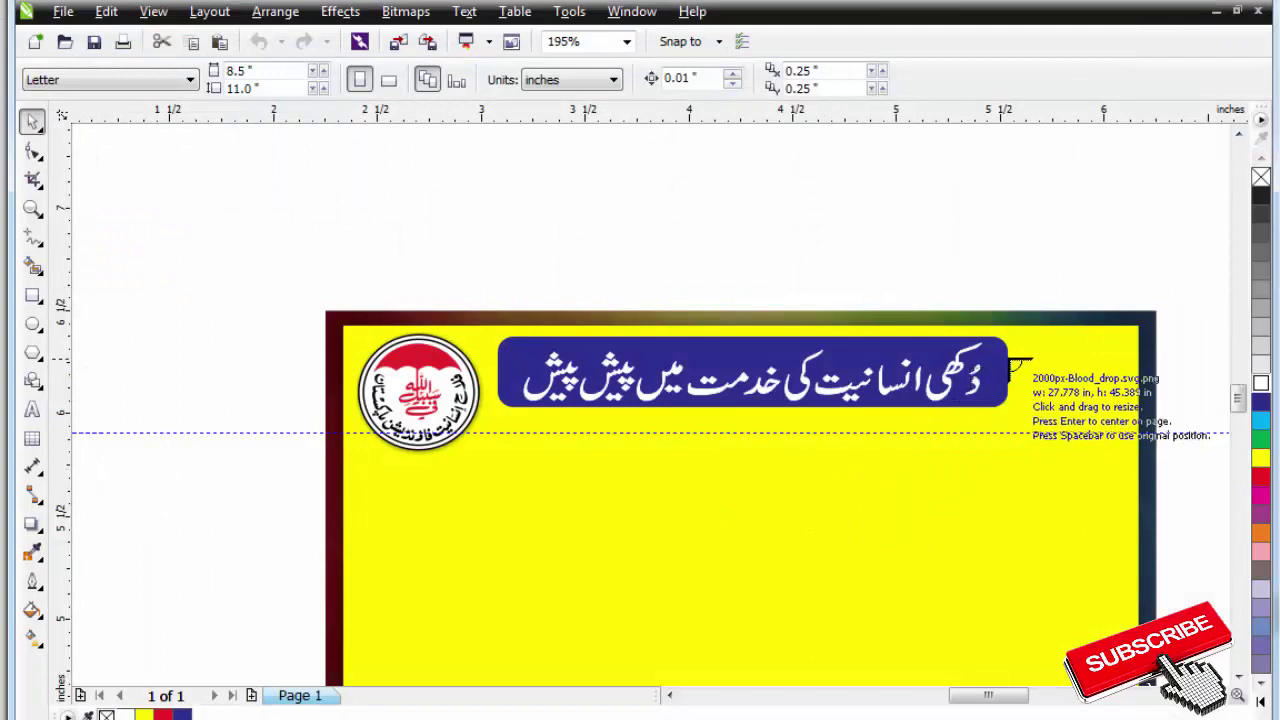
pyautogui.moveTo(1102, 449); pyautogui.dragTo(1103, 451)
pyautogui.press('F2')
pyautogui.moveTo(799, 253); pyautogui.dragTo(1177, 523)
pyautogui.press('Escape')
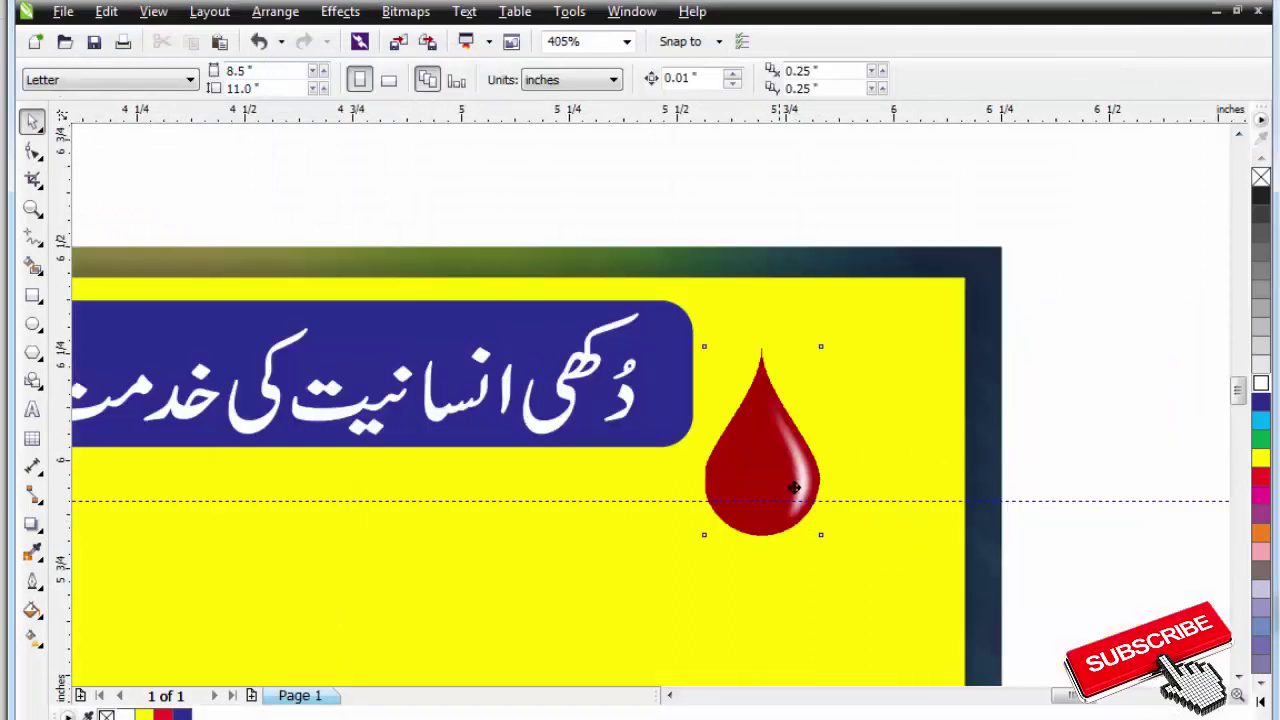
# Enlarge the blood drop to about 0.41 by 0.67 inches and position it beside the slogan bar.
pyautogui.moveTo(793, 482); pyautogui.dragTo(816, 547)
pyautogui.moveTo(849, 405); pyautogui.dragTo(903, 319)
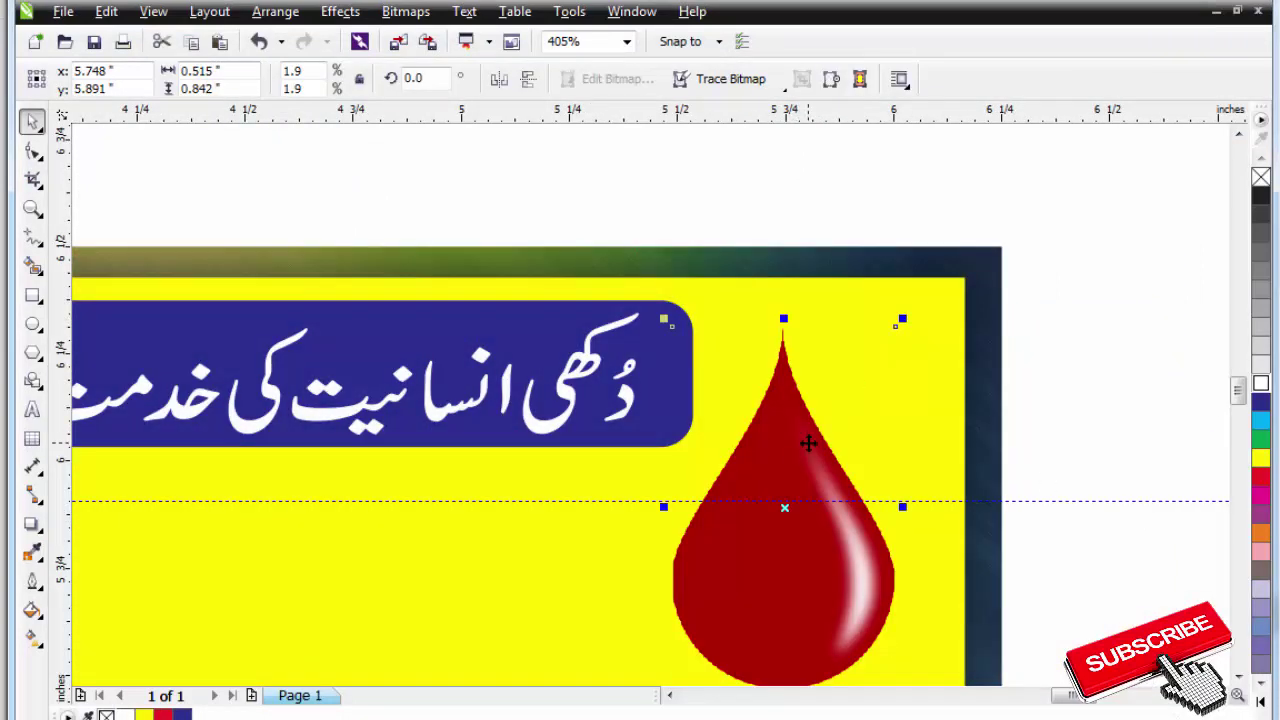
pyautogui.moveTo(808, 442); pyautogui.dragTo(842, 452)
pyautogui.moveTo(920, 323); pyautogui.dragTo(877, 400)
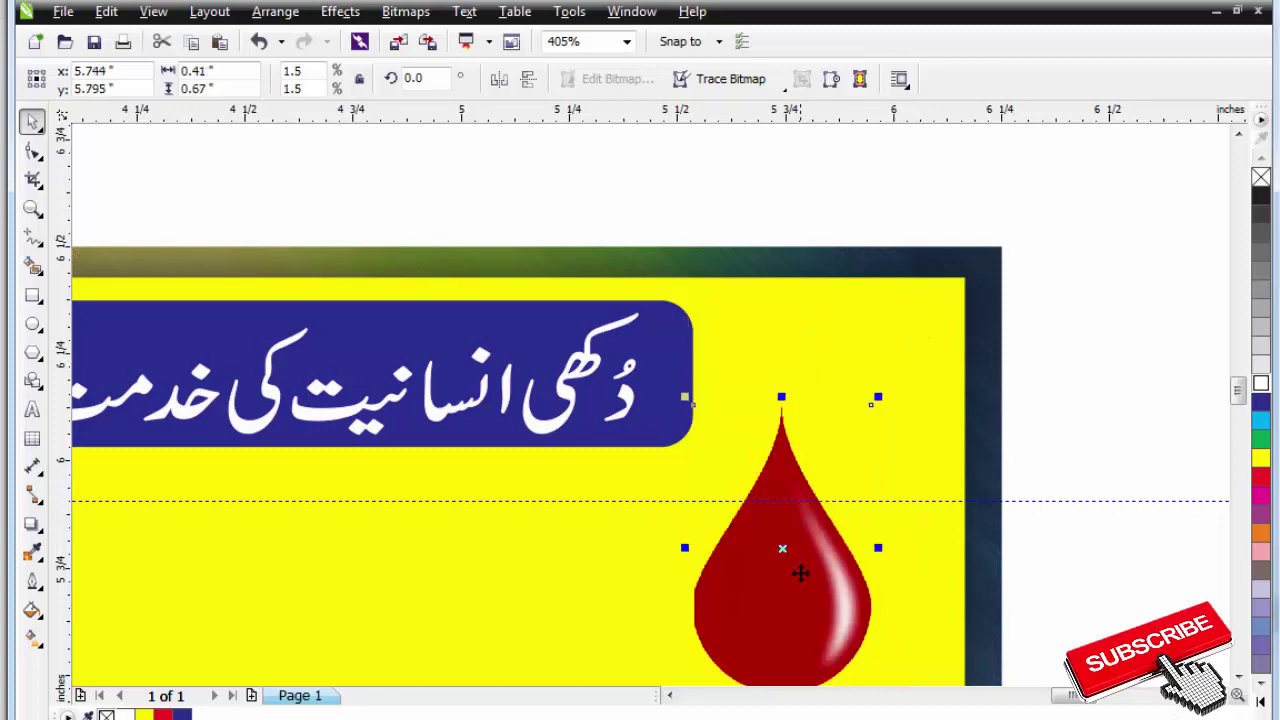
pyautogui.moveTo(803, 566); pyautogui.dragTo(815, 518)
# Duplicate the blood drop twice, shrink one copy to about 0.23 by 0.38 inches and the other further, and cluster them around the large drop.
pyautogui.moveTo(889, 337); pyautogui.dragTo(900, 380)
pyautogui.moveTo(836, 445); pyautogui.dragTo(852, 388)
pyautogui.rightClick(852, 388)
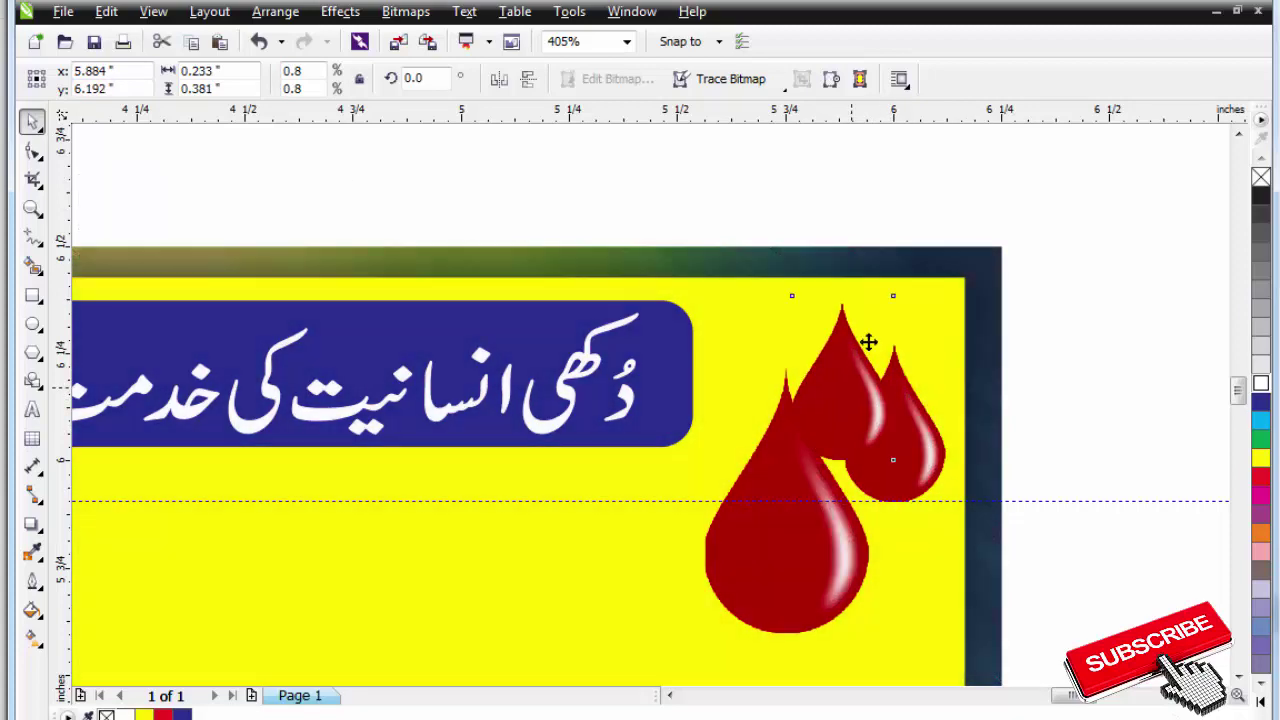
pyautogui.moveTo(901, 289); pyautogui.dragTo(887, 308)
pyautogui.moveTo(849, 387); pyautogui.dragTo(843, 336)
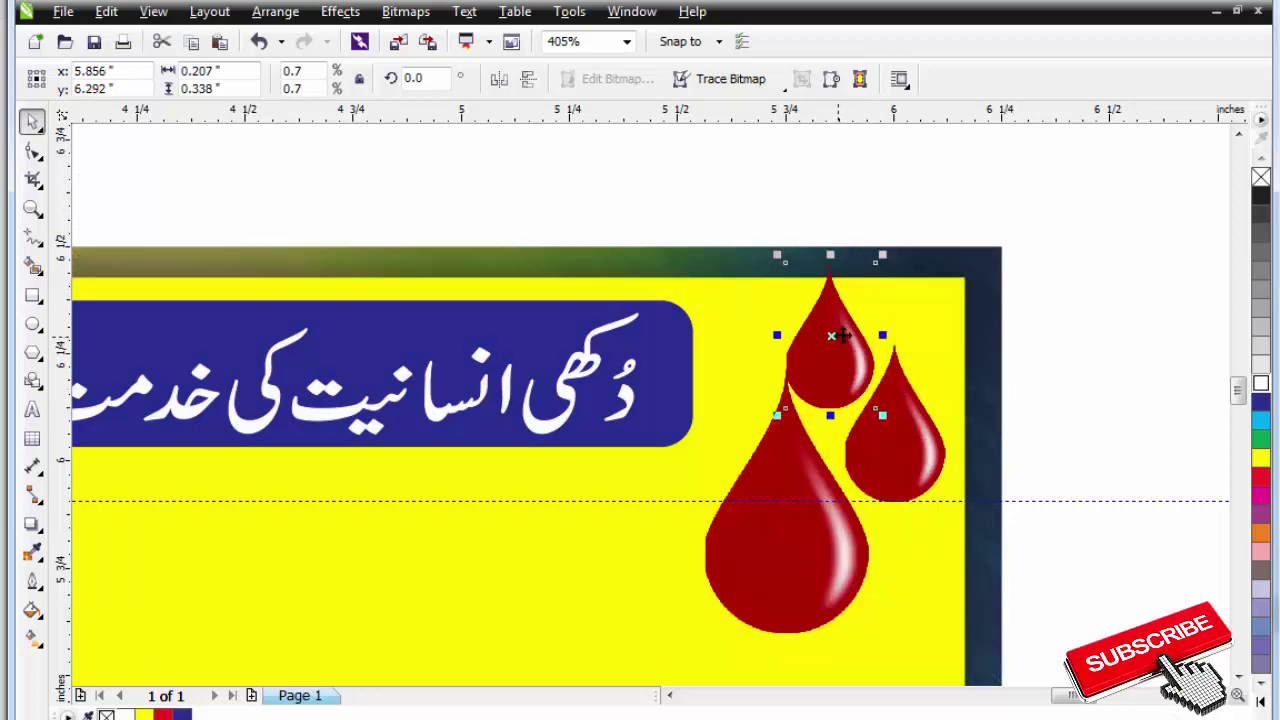
pyautogui.moveTo(880, 258); pyautogui.dragTo(842, 347)
# Group the three blood drops, enlarge the group slightly and settle it in the banner's upper right corner.
pyautogui.scroll(-2, 832, 358)
pyautogui.press('F2')
pyautogui.moveTo(397, 289); pyautogui.dragTo(955, 514)
pyautogui.click(1063, 270)
pyautogui.moveTo(1063, 270); pyautogui.dragTo(875, 495)
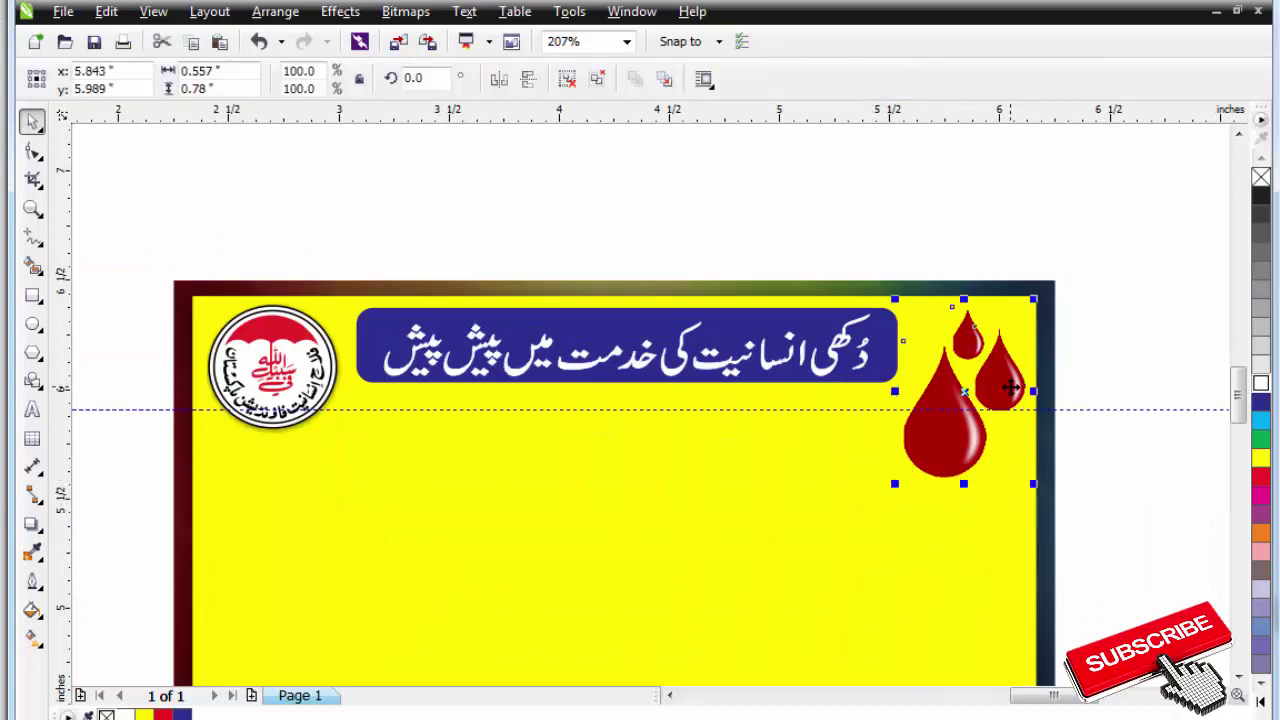
pyautogui.moveTo(1010, 388); pyautogui.dragTo(1003, 388)
pyautogui.moveTo(1029, 300); pyautogui.dragTo(1032, 297)
pyautogui.moveTo(998, 379); pyautogui.dragTo(1004, 379)
pyautogui.click(1059, 429)
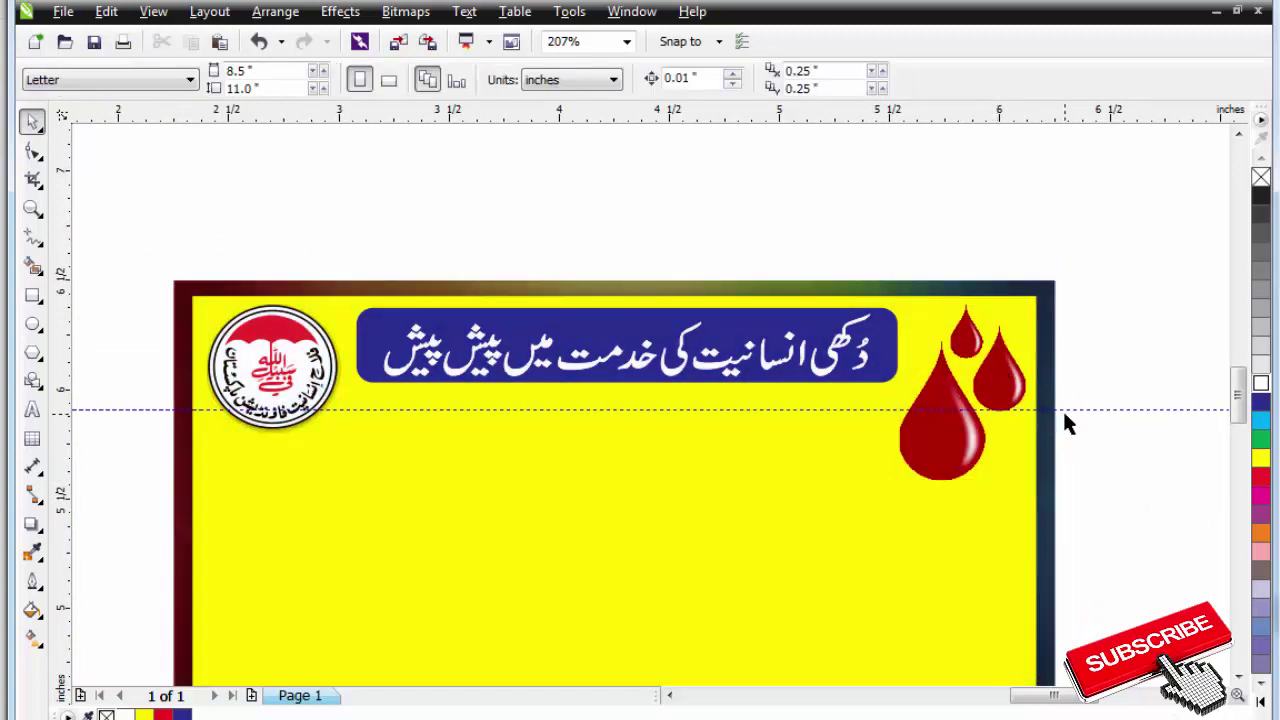
# Move the horizontal guideline down to the lower edge of the large blood drop.
pyautogui.moveTo(1068, 408); pyautogui.dragTo(1060, 481)
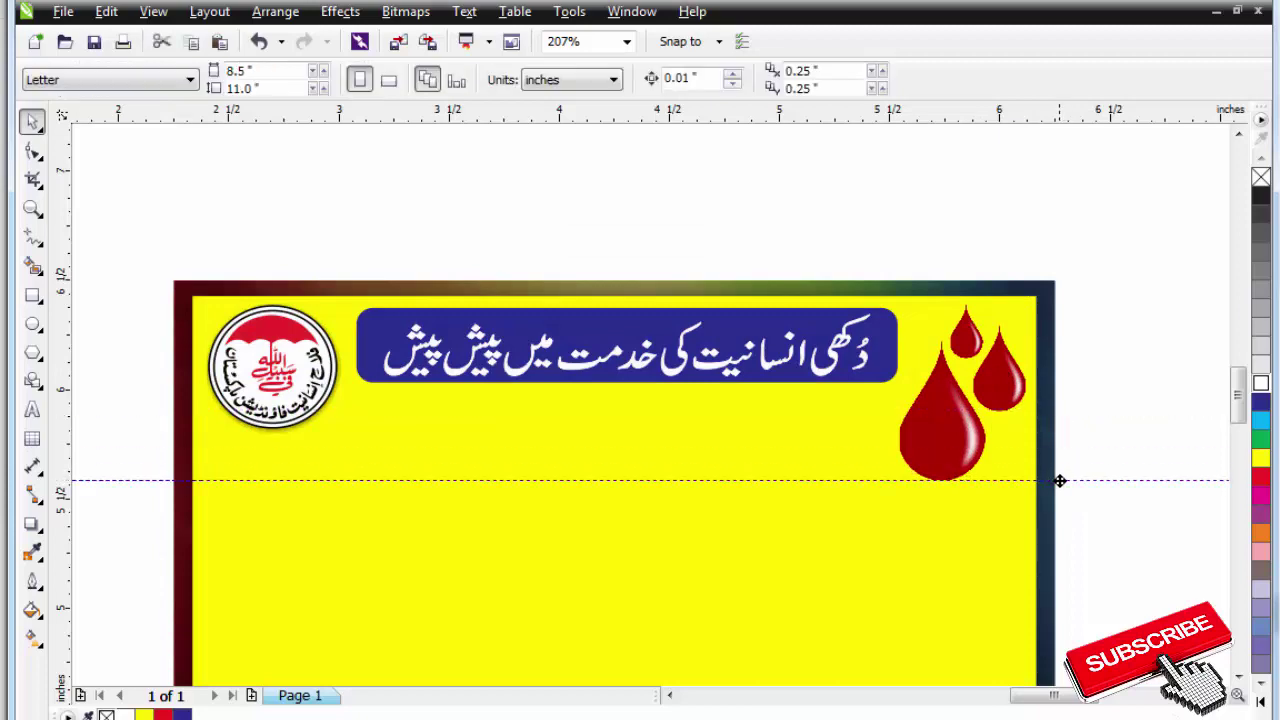
pyautogui.scroll(-3, 1052, 481)
pyautogui.press('F2')
pyautogui.moveTo(829, 431); pyautogui.dragTo(1098, 585)
pyautogui.press('F2')
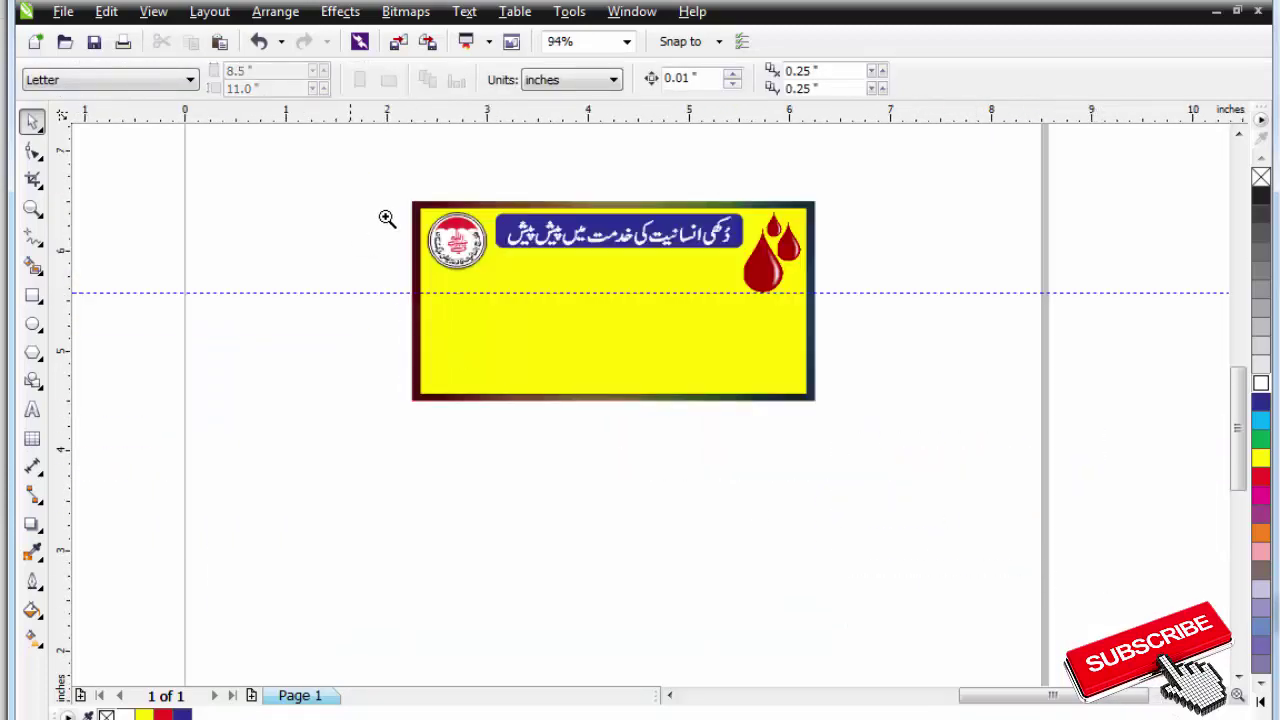
pyautogui.moveTo(387, 218); pyautogui.dragTo(930, 537)
# Switch to InPage, clear the existing Urdu text from the document and move its window below the banner's heading.
pyautogui.hotkey('alt', 'Tab')
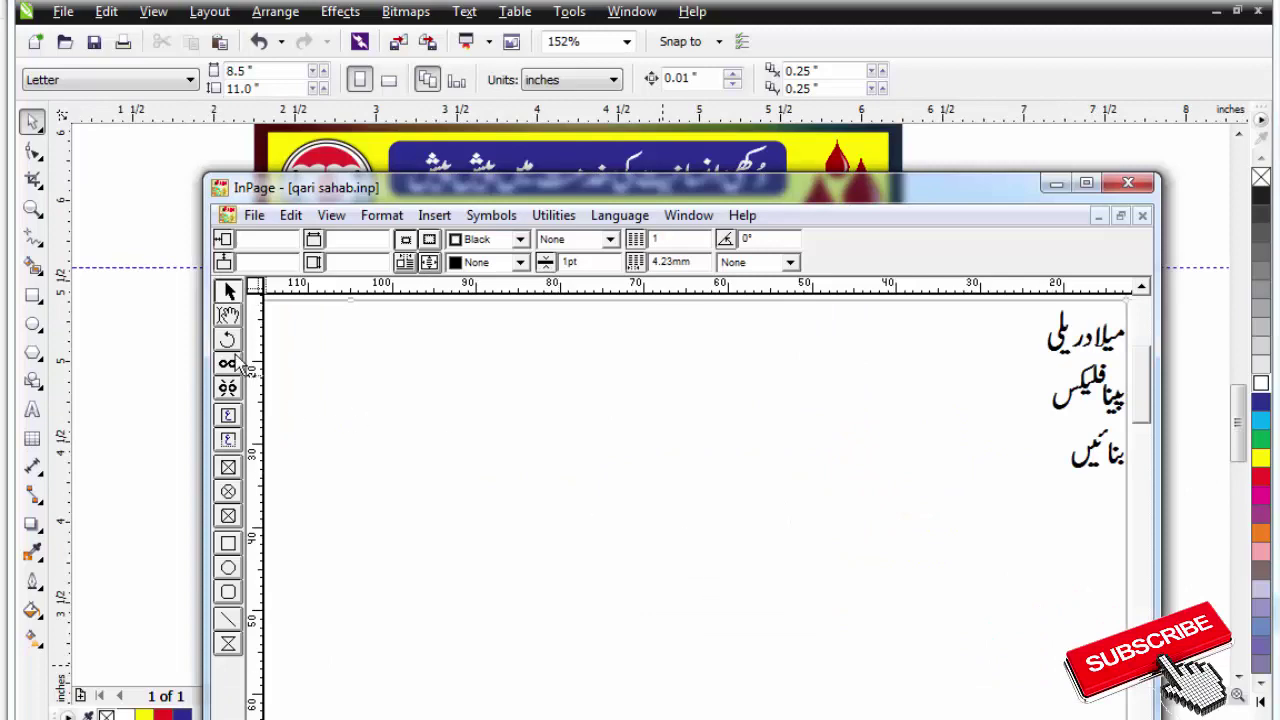
pyautogui.click(228, 317)
pyautogui.click(608, 443)
pyautogui.hotkey('ctrl', 'a')
pyautogui.moveTo(824, 195); pyautogui.dragTo(842, 343)
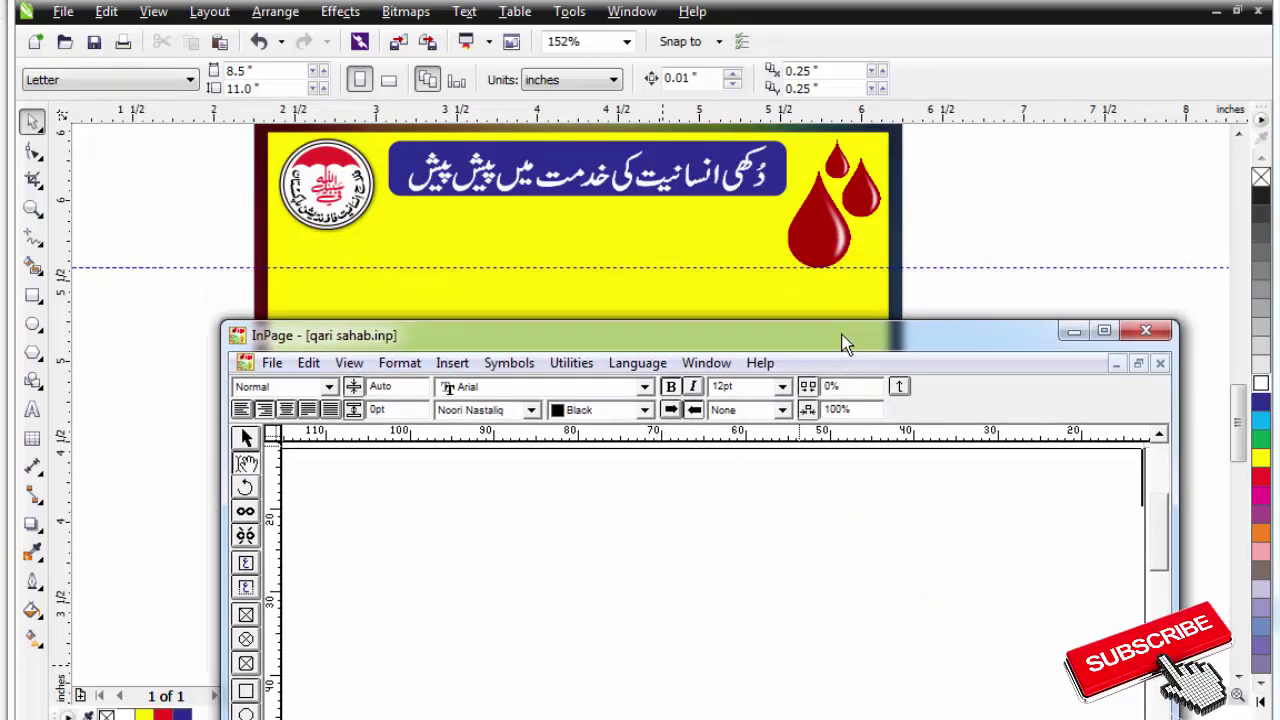
# Enter the Urdu line "فری ہیپاٹائٹس بی،سی اینڈ بلڈ گروپنگ کیمپ" in the empty InPage document.
pyautogui.write('فری')
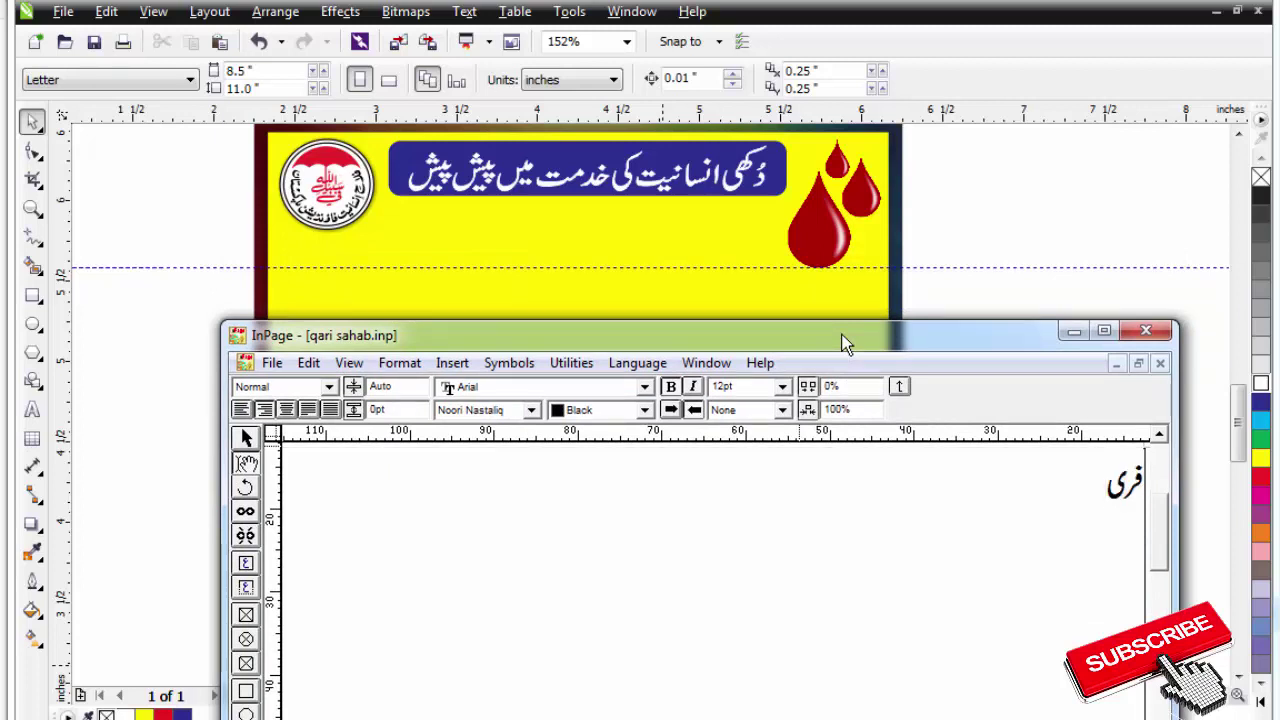
pyautogui.write('پاٹائٹس')
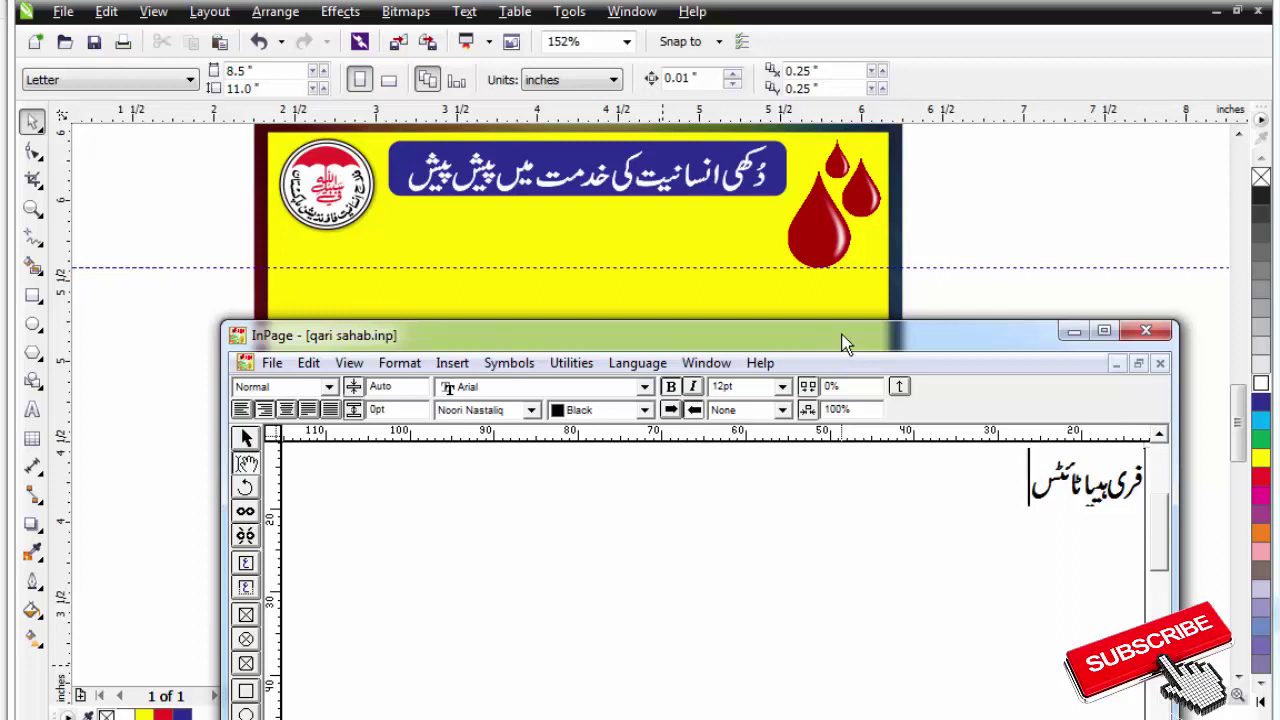
pyautogui.press('BackSpace')
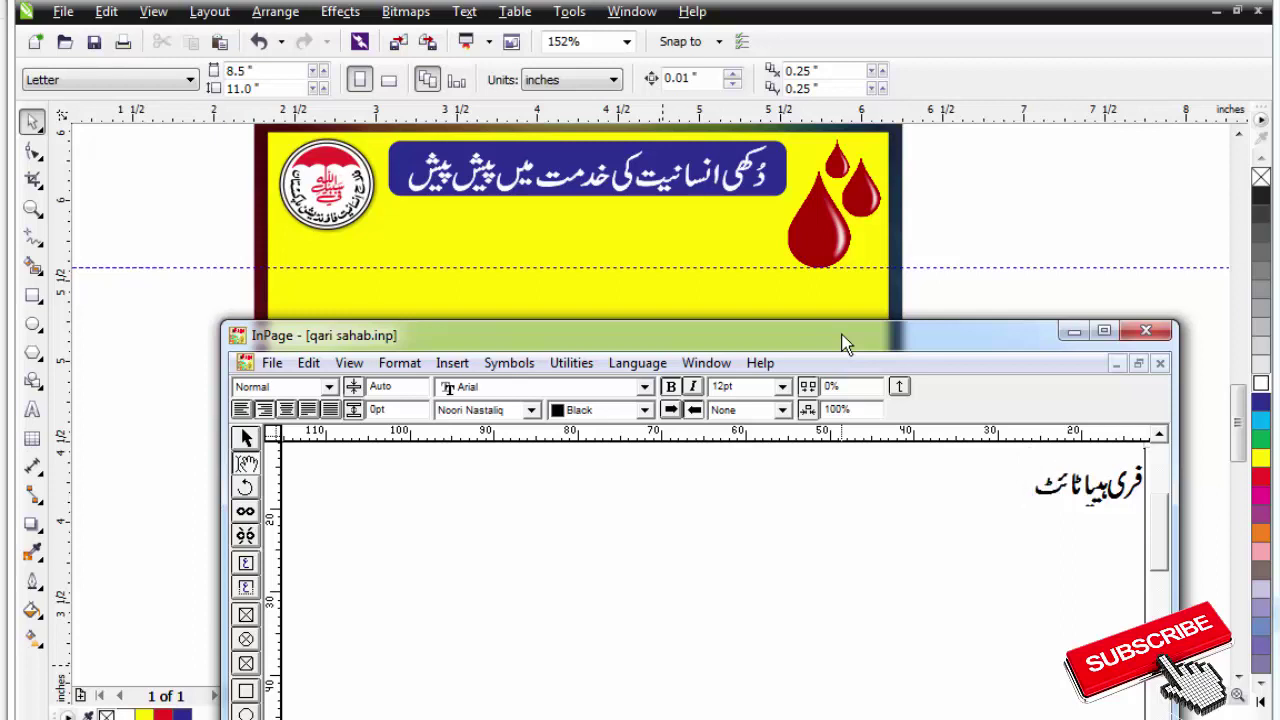
pyautogui.write('س بی، بی')
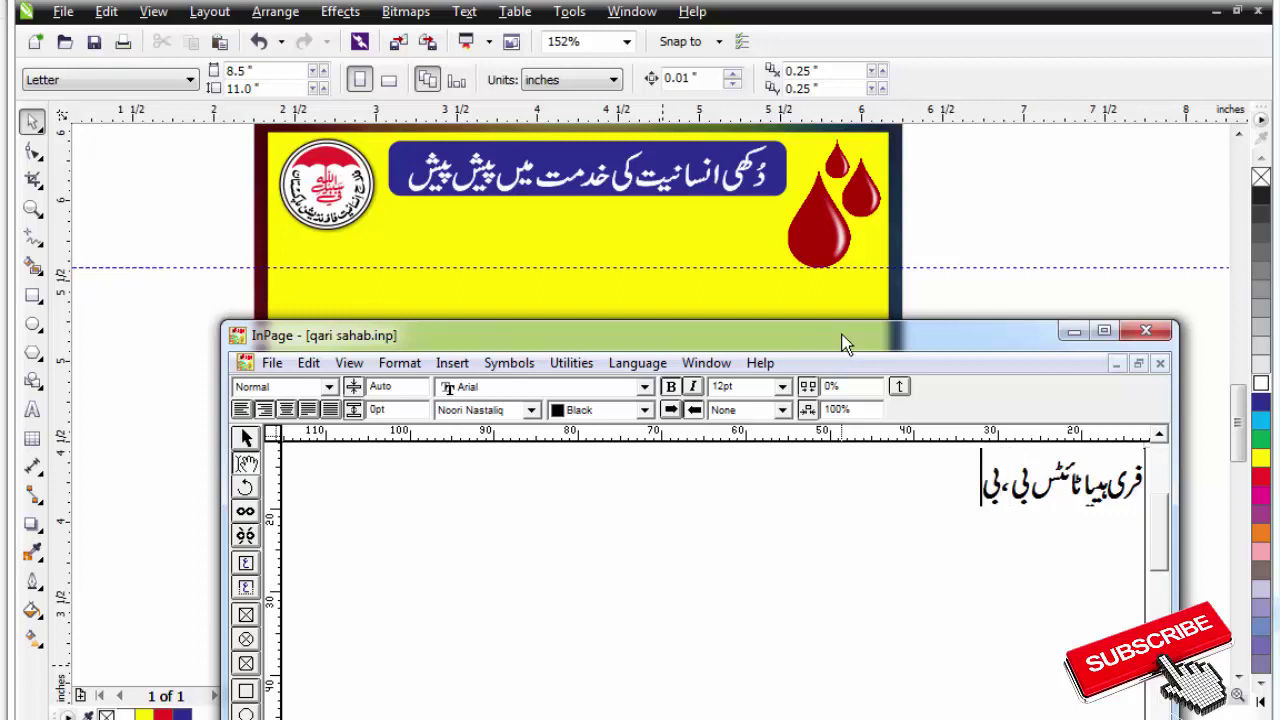
pyautogui.write(' اینڈ ب')
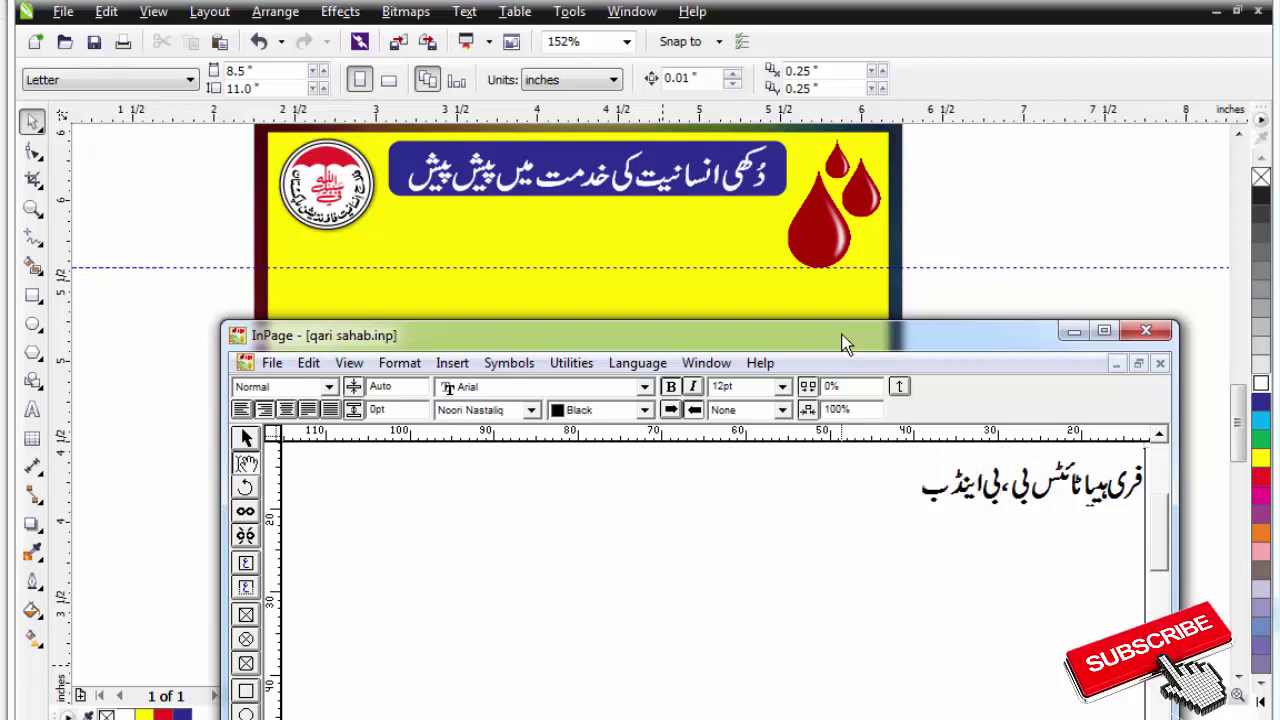
pyautogui.write('لڈ')
pyautogui.hotkey('shift', 'Right')
pyautogui.hotkey('shift', 'Right')
pyautogui.write('سی')
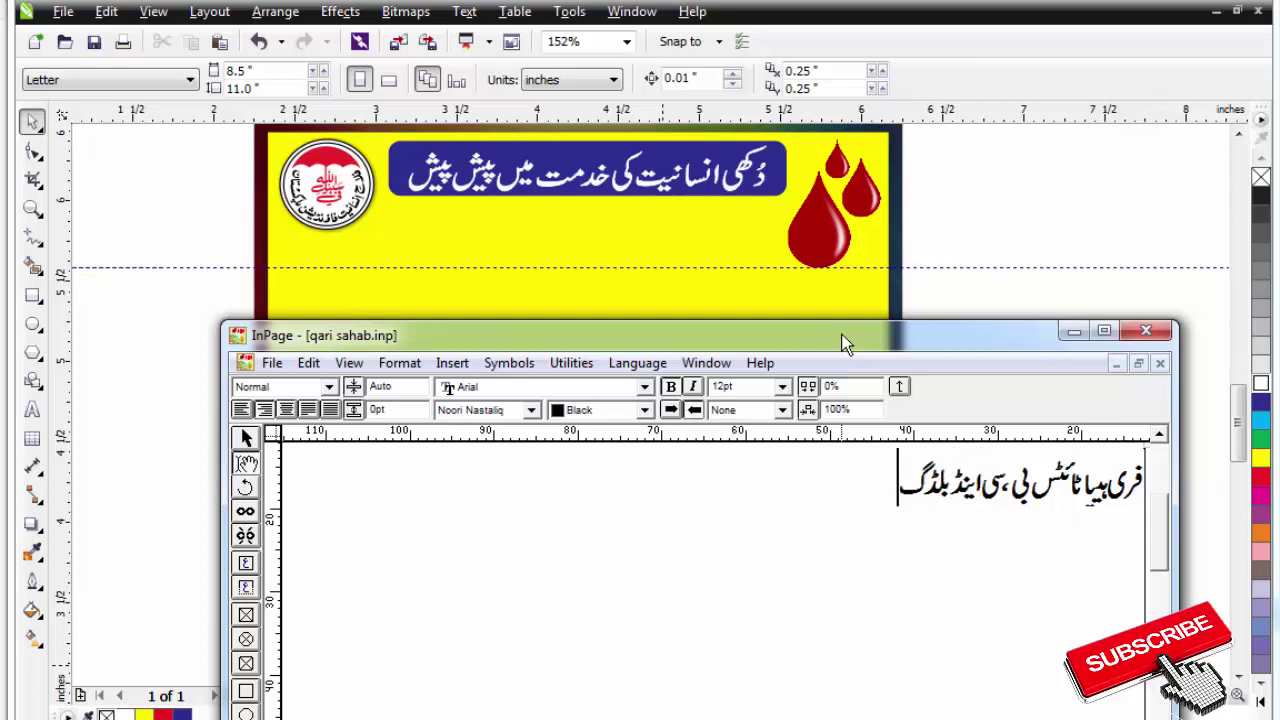
pyautogui.write(' اینڈ بلڈ گروپنگ کیمپ')
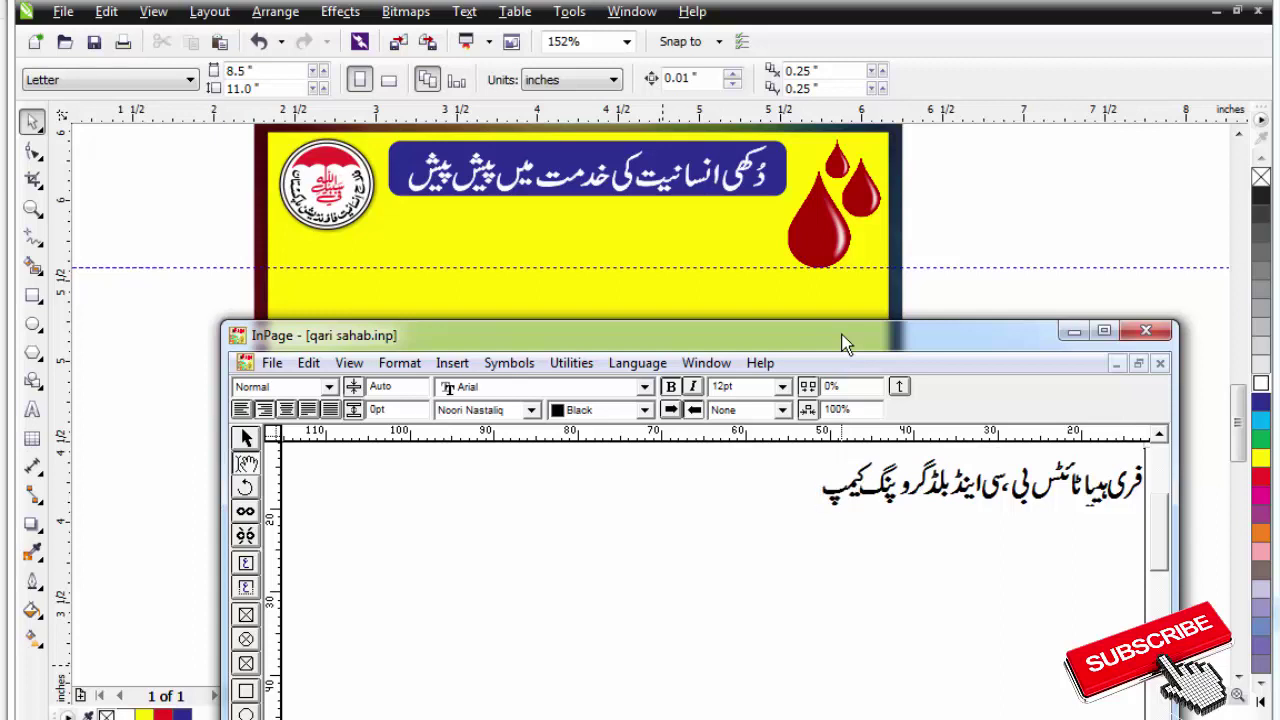
# Transfer the new Urdu line to the CorelDRAW page, scale it to 5% and place it just below the banner.
pyautogui.hotkey('ctrl', 'a')
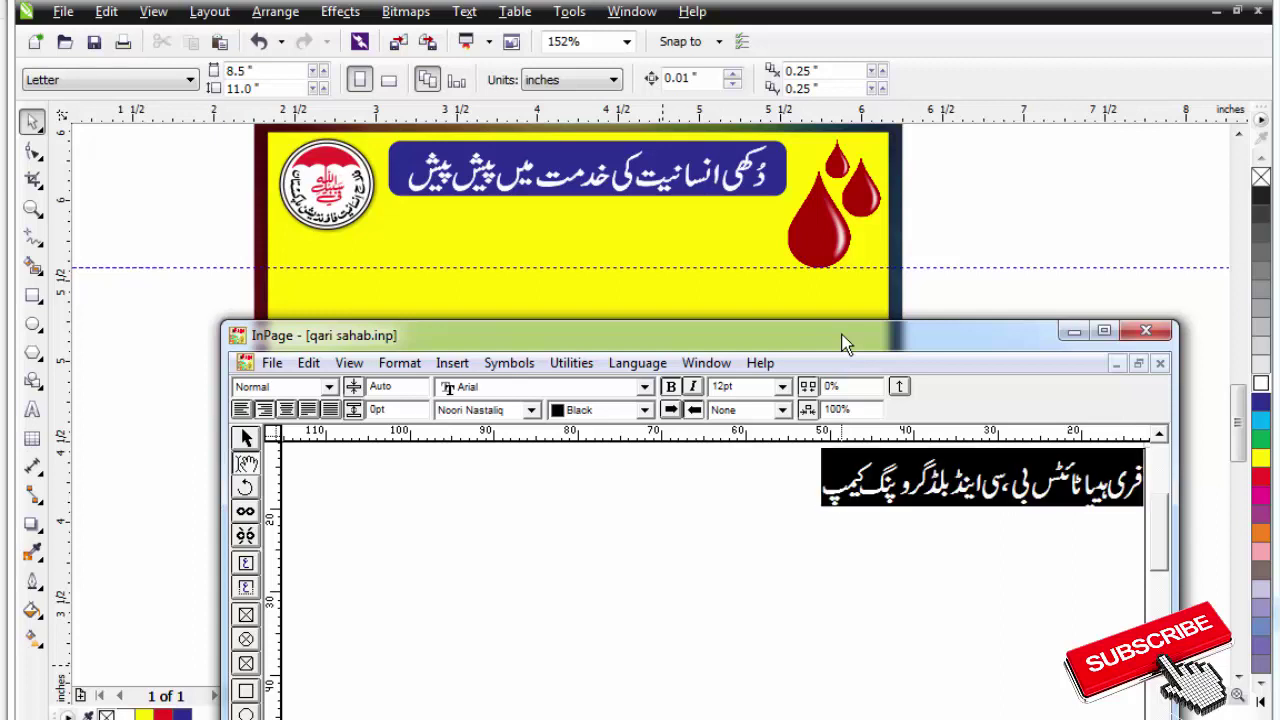
pyautogui.press('Right')
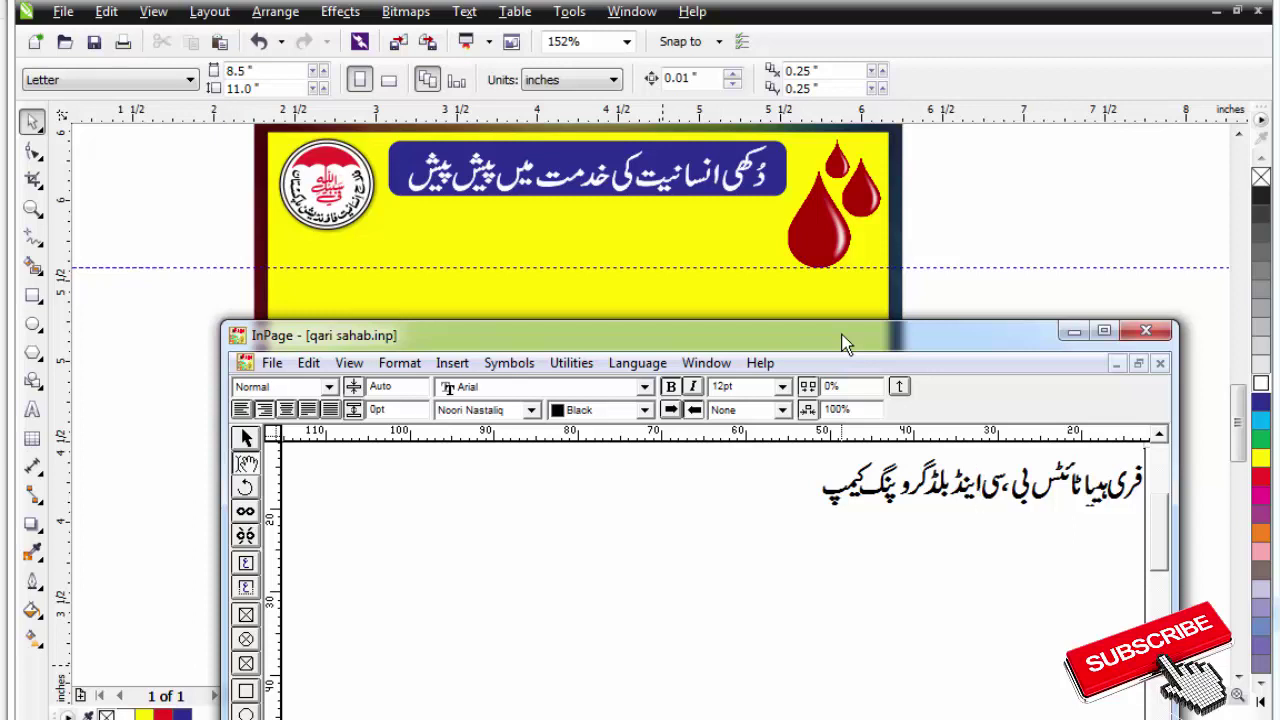
pyautogui.hotkey('ctrl', 'a')
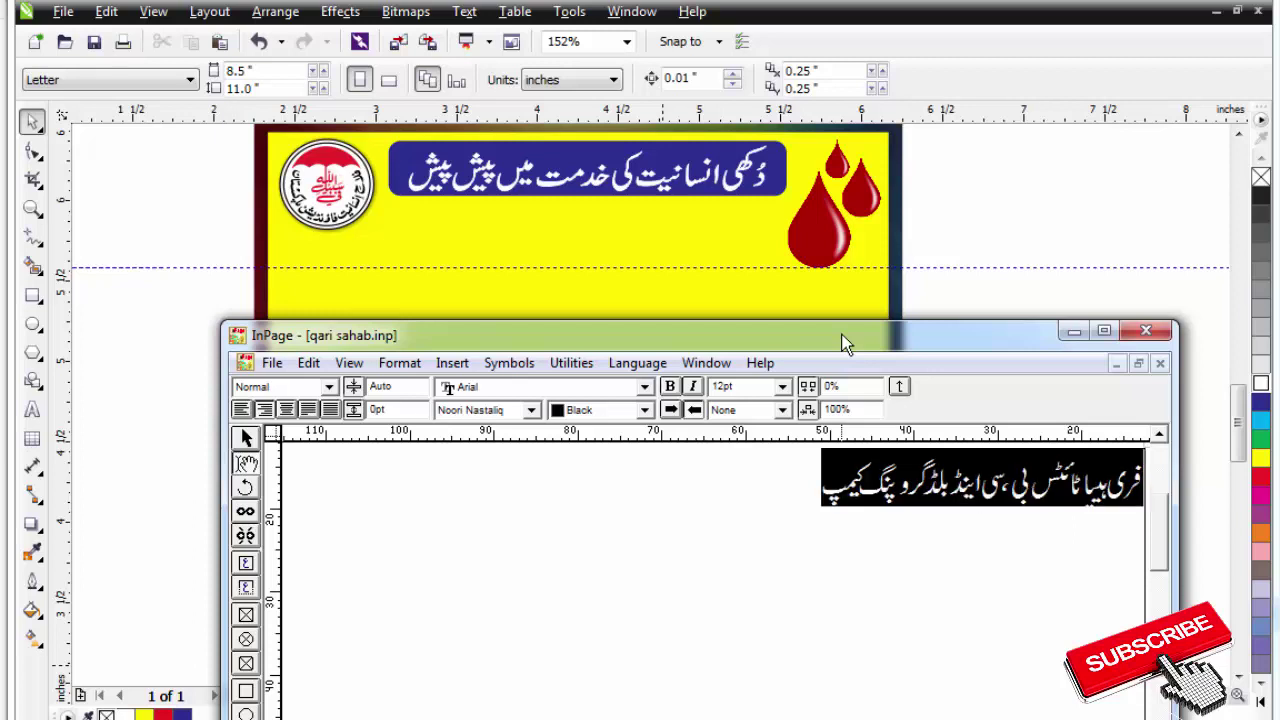
pyautogui.click(244, 441)
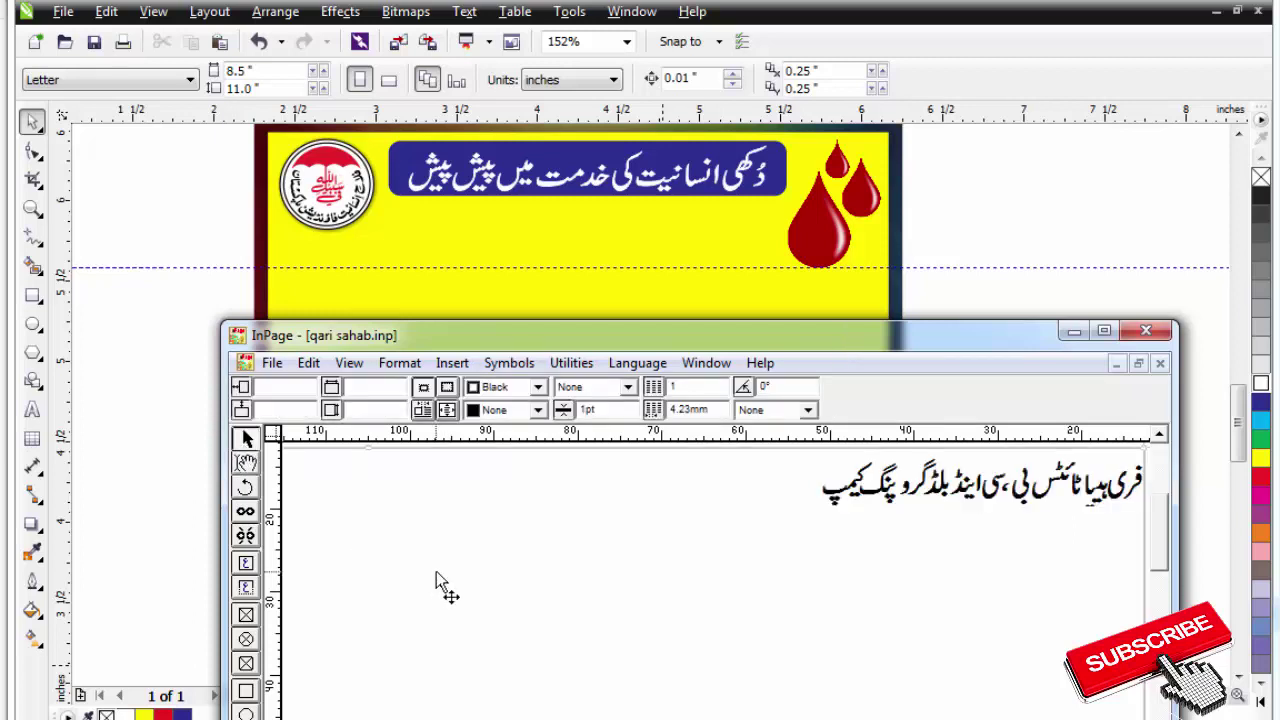
pyautogui.click(205, 448)
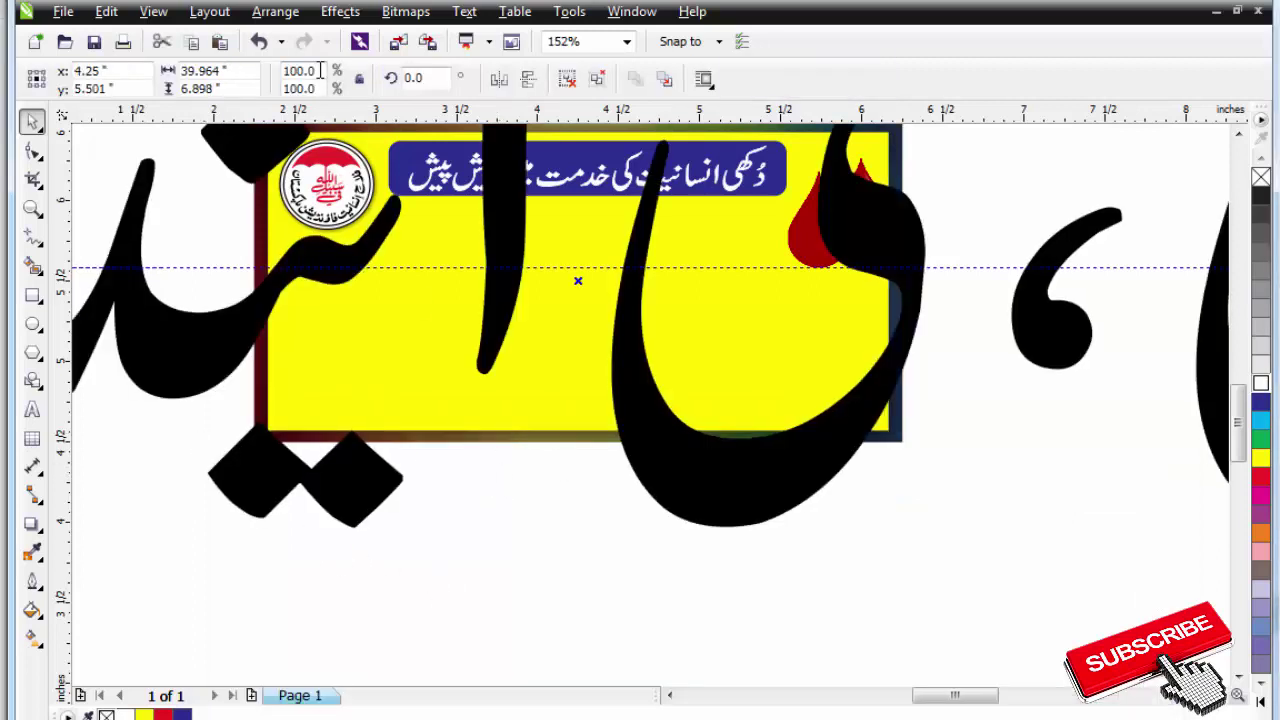
pyautogui.write('5')
pyautogui.press('Return')
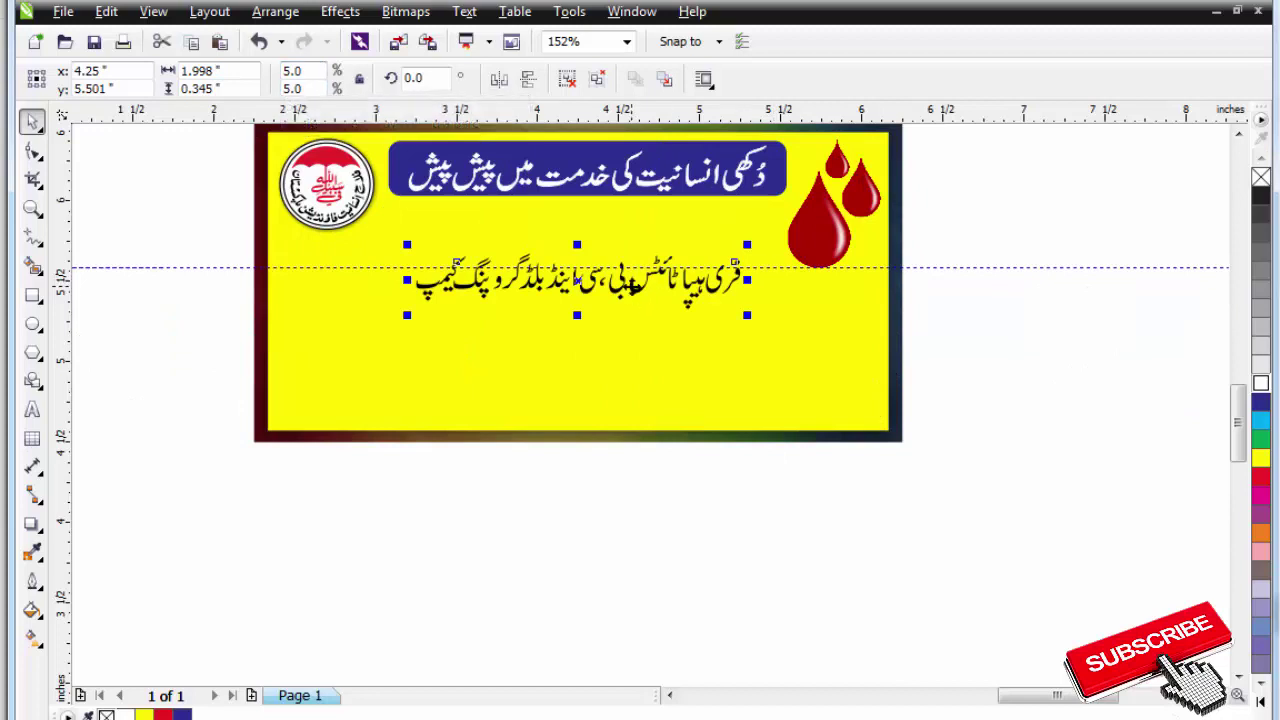
pyautogui.moveTo(622, 282); pyautogui.dragTo(618, 512)
pyautogui.press('Escape')
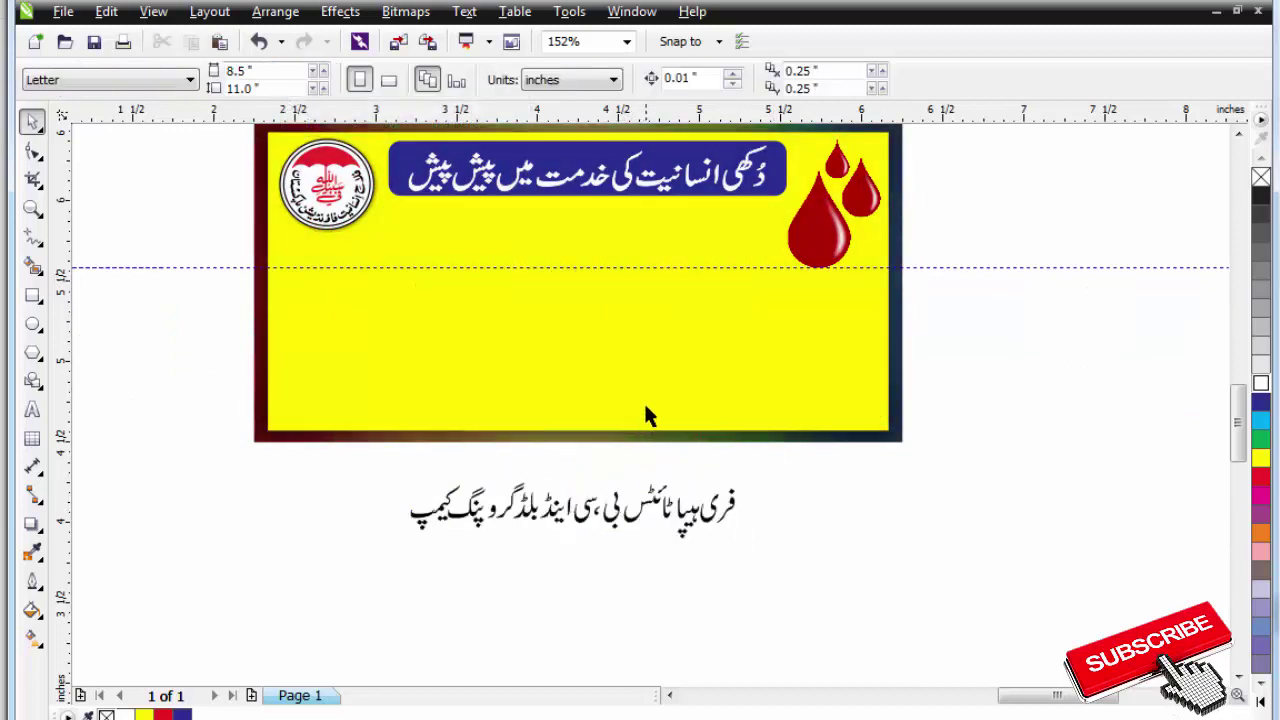
# Bring the purple contact strip from the old medical camp banner in front of the new banner, reduced to about 3.81 by 0.23 inches.
pyautogui.scroll(-1, 650, 388)
pyautogui.press('F4')
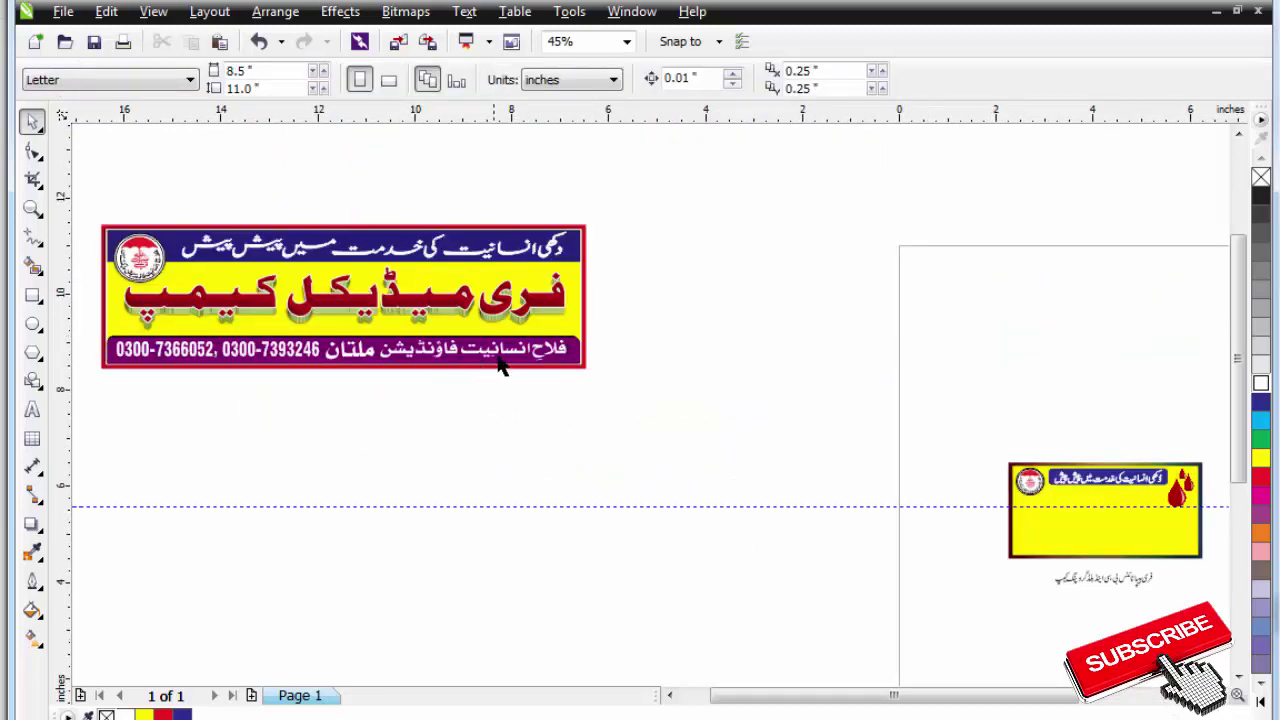
pyautogui.click(499, 360)
pyautogui.moveTo(100, 329); pyautogui.dragTo(925, 394)
pyautogui.scroll(-2, 584, 390)
pyautogui.scroll(2, 1050, 420)
pyautogui.moveTo(815, 357); pyautogui.dragTo(624, 368)
pyautogui.moveTo(544, 448); pyautogui.dragTo(996, 549)
pyautogui.moveTo(567, 286); pyautogui.dragTo(699, 572)
pyautogui.press('F2')
pyautogui.moveTo(338, 489); pyautogui.dragTo(989, 642)
pyautogui.hotkey('shift', 'pageup')
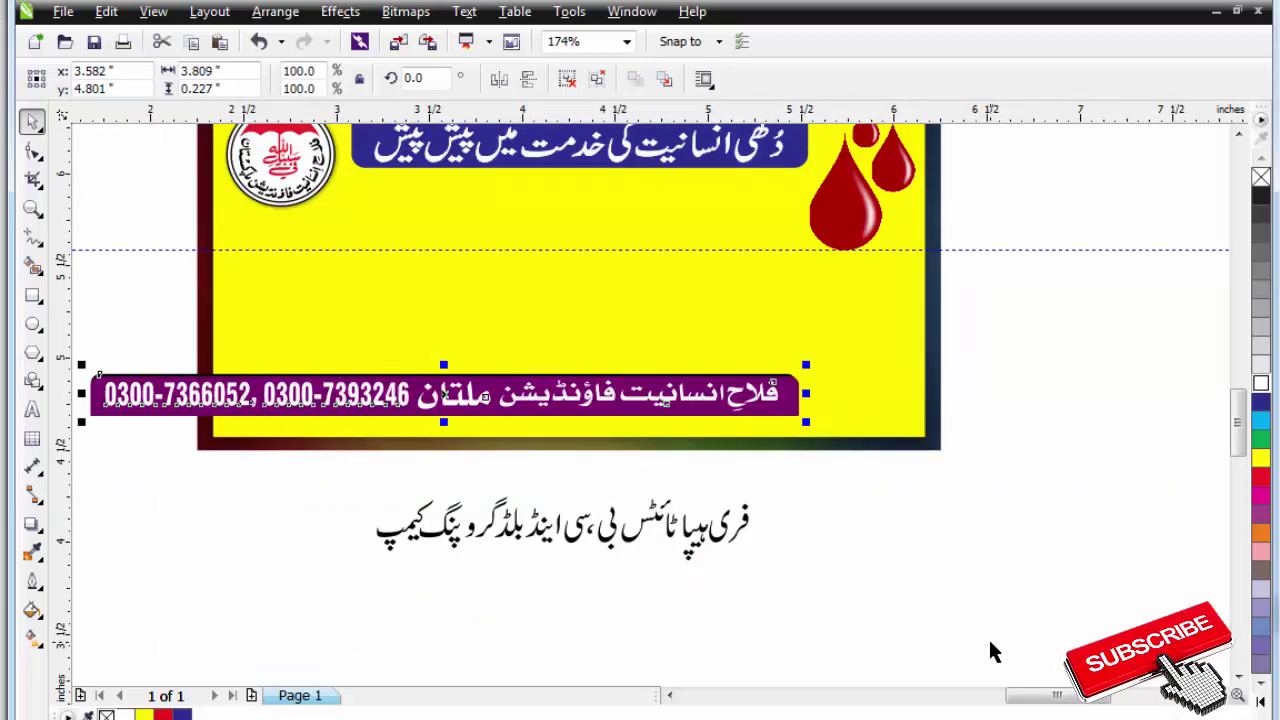
# Move the purple contact strip off the banner to the empty area below the Urdu camp line.
pyautogui.scroll(-2, 740, 482)
pyautogui.press('F2')
pyautogui.scroll(3, 495, 349)
pyautogui.moveTo(741, 437); pyautogui.dragTo(831, 635)
# Make a copy of the yellow panel about 0.41 inches high along its lower edge and fill it with the contact strip's dark purple.
pyautogui.click(830, 424)
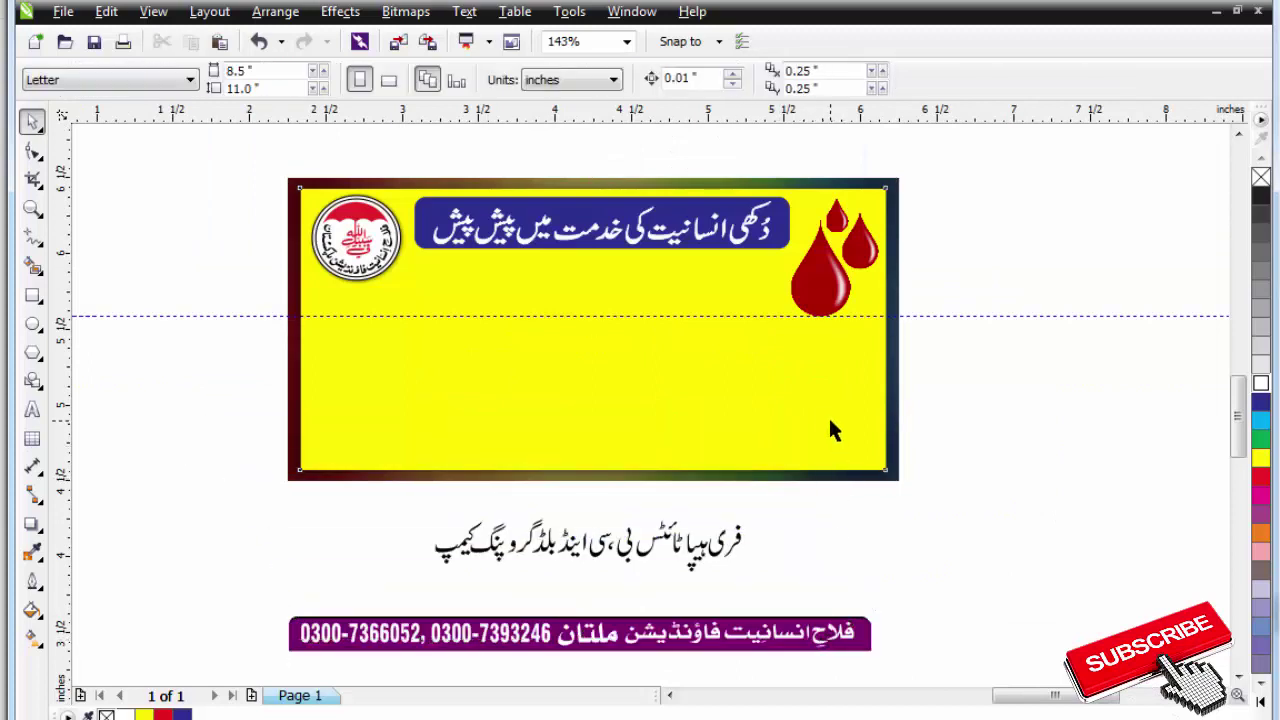
pyautogui.moveTo(590, 178); pyautogui.dragTo(603, 398)
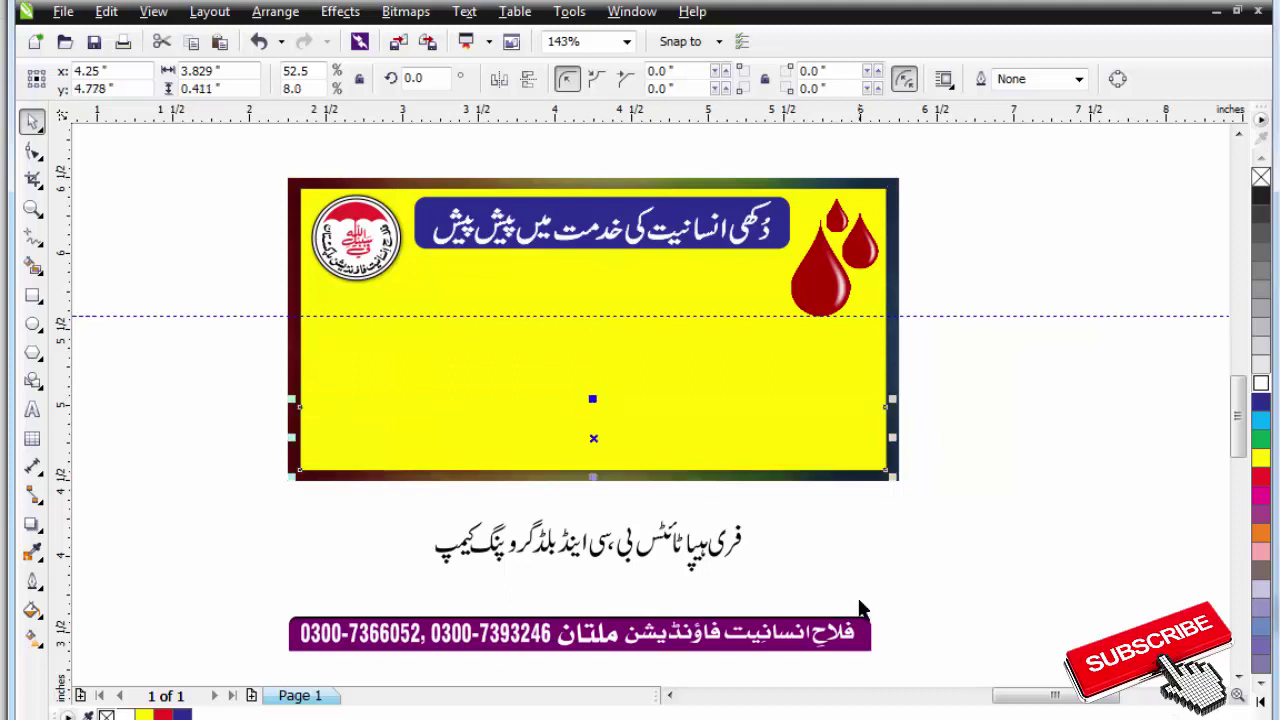
pyautogui.click(1262, 703)
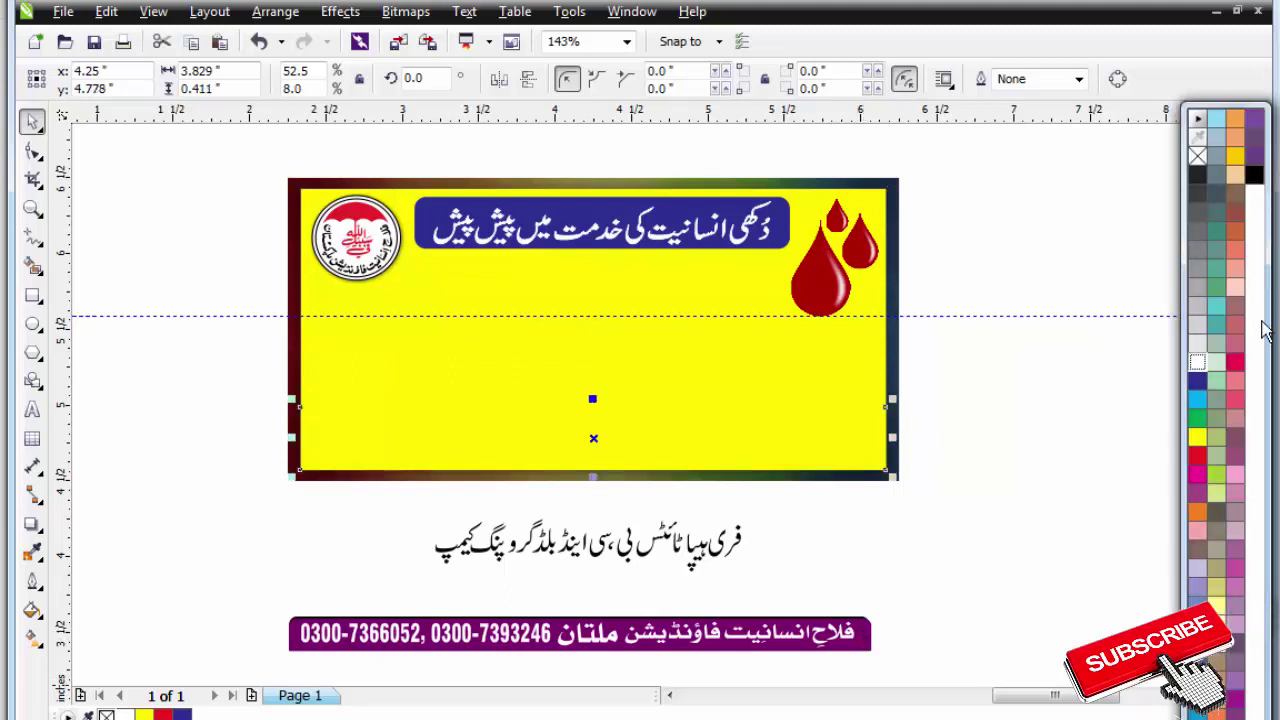
pyautogui.click(1236, 700)
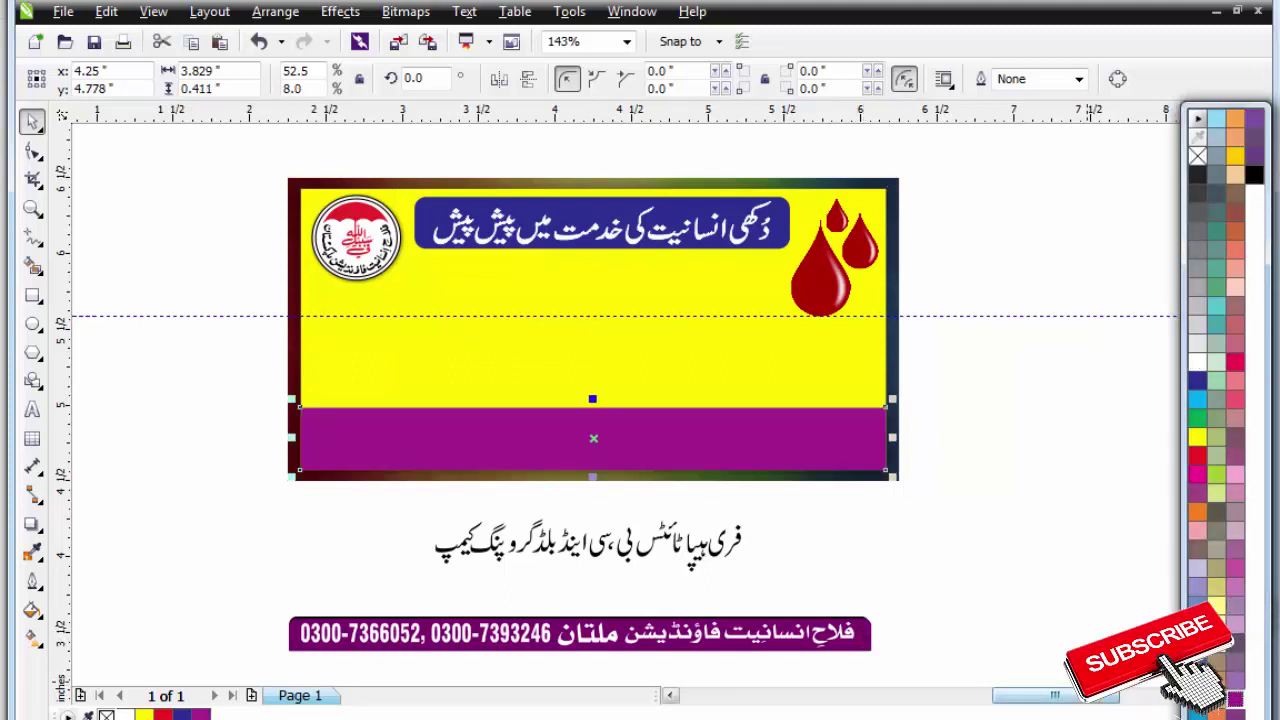
pyautogui.hotkey('shift', 'F11')
pyautogui.click(365, 179)
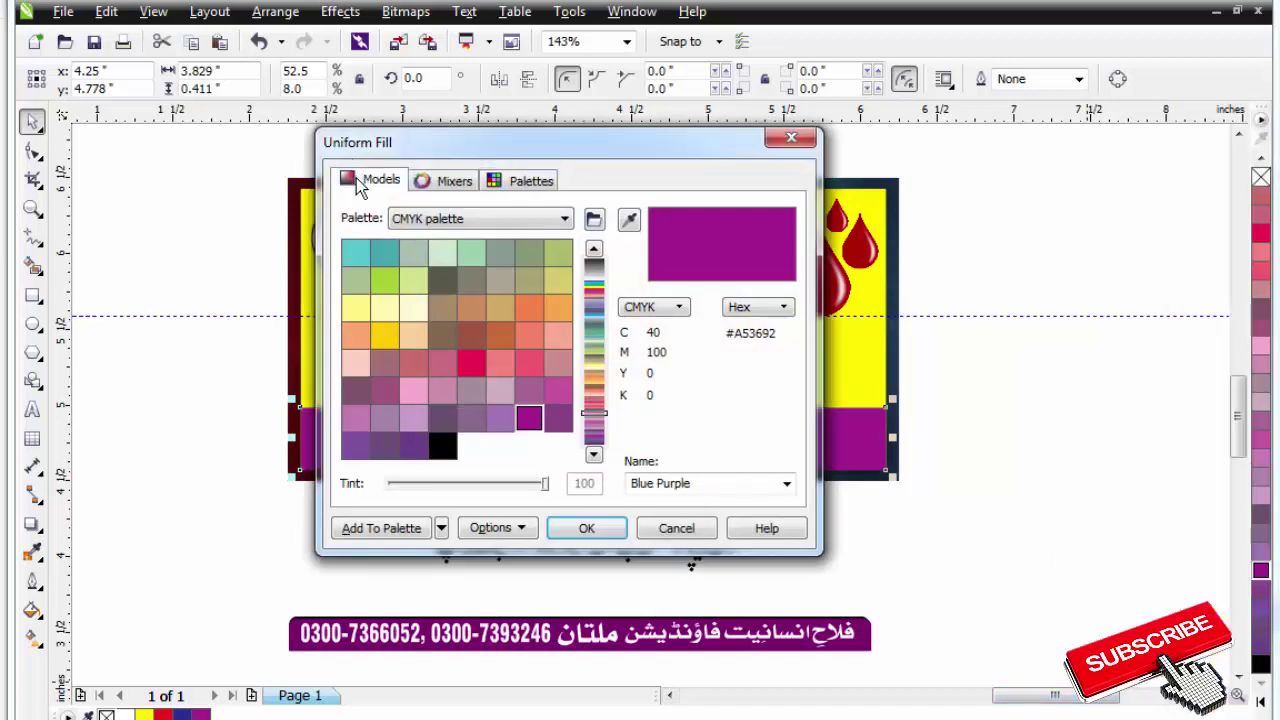
pyautogui.press('Return')
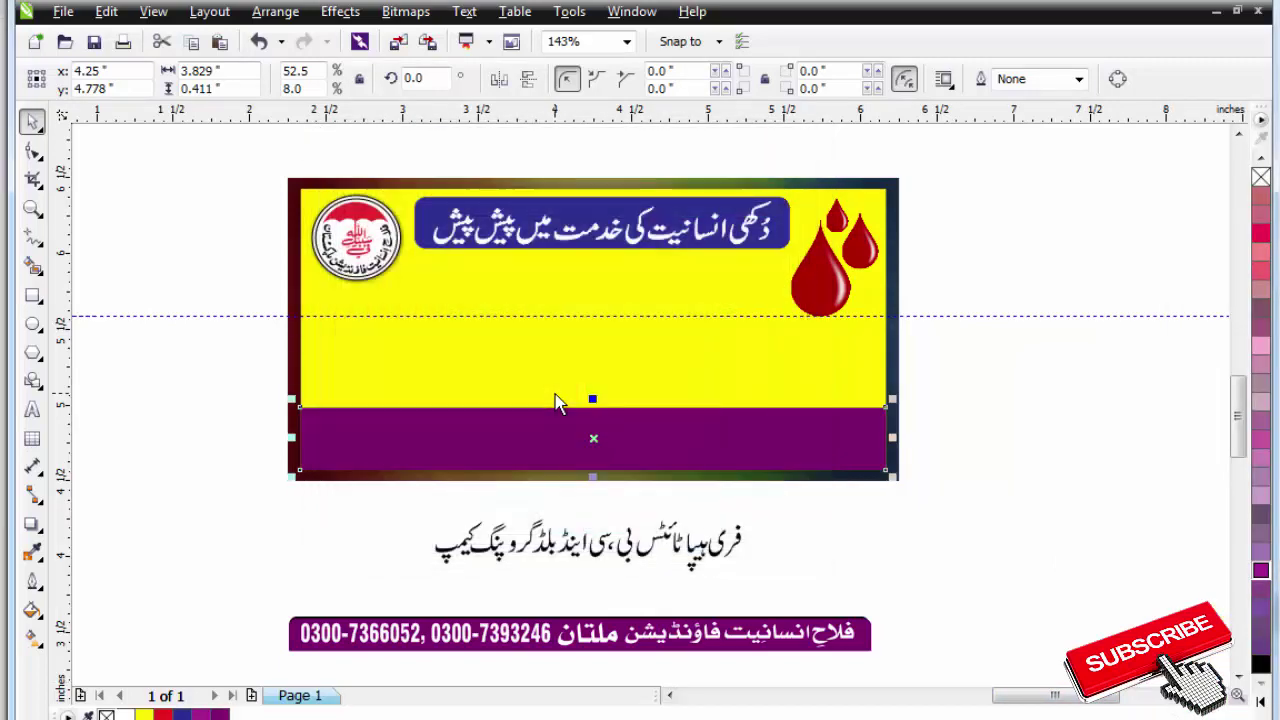
# Move the white phone numbers from the contact strip onto the lower part of the banner's purple bar.
pyautogui.press('F2')
pyautogui.moveTo(220, 380); pyautogui.dragTo(974, 568)
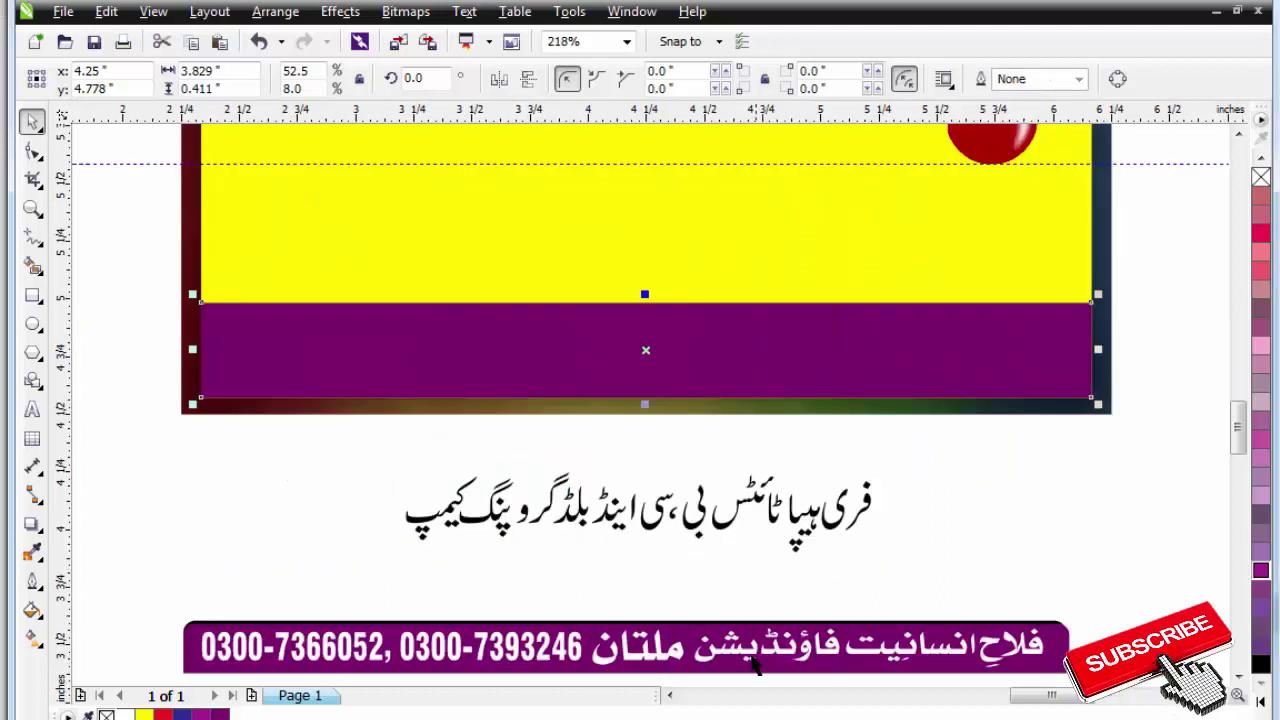
pyautogui.click(625, 685)
pyautogui.click(577, 650)
pyautogui.moveTo(583, 655); pyautogui.dragTo(885, 370)
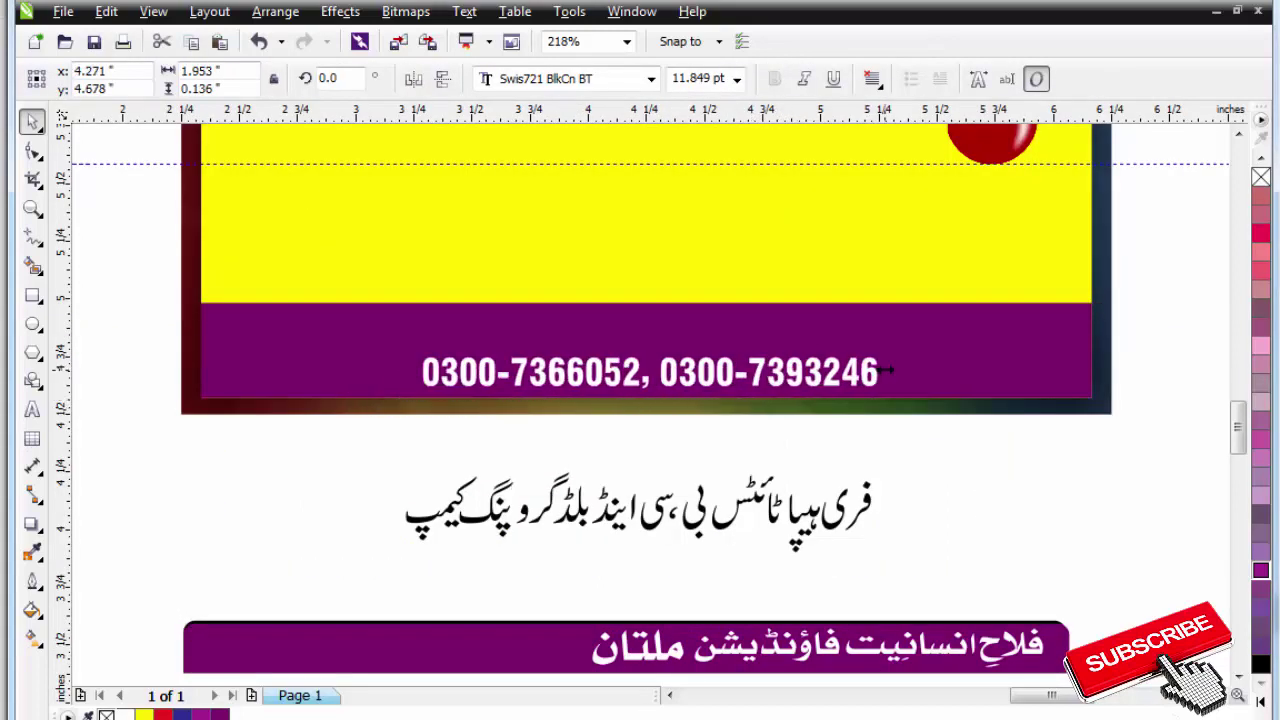
# Widen the letter spacing of the phone numbers and stretch the line to about 3.42 inches, centred on the bar.
pyautogui.click(33, 151)
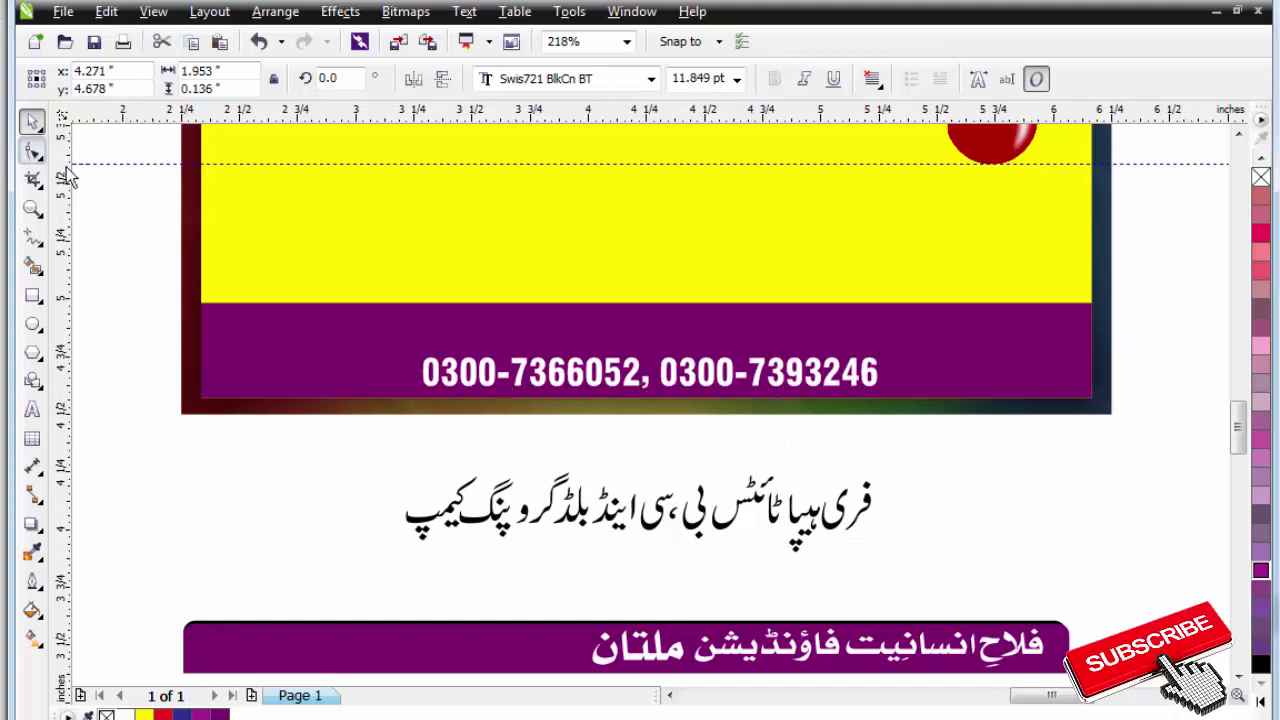
pyautogui.moveTo(885, 397); pyautogui.dragTo(1054, 395)
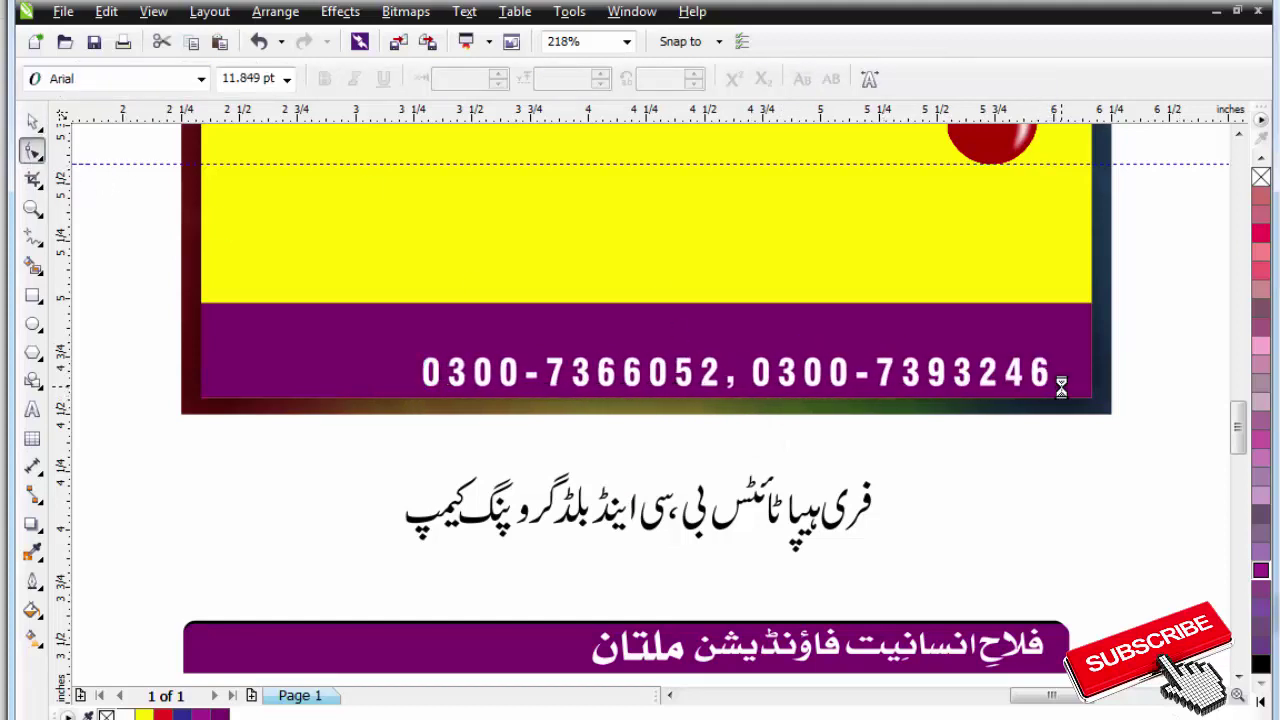
pyautogui.press('space')
pyautogui.press('Escape')
pyautogui.click(950, 380)
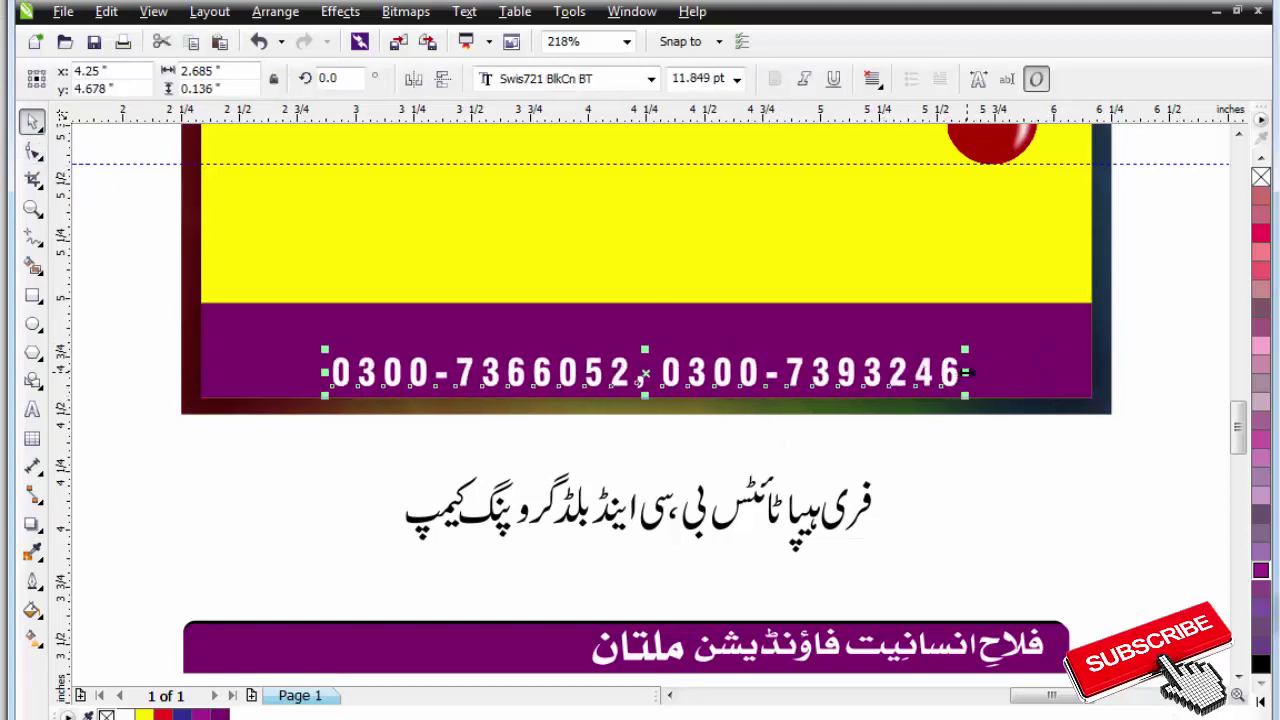
pyautogui.moveTo(967, 372); pyautogui.dragTo(1053, 367)
# Raise the purple bar's height to about 0.46 inches and place the foundation name centred above the phone numbers.
pyautogui.click(663, 300)
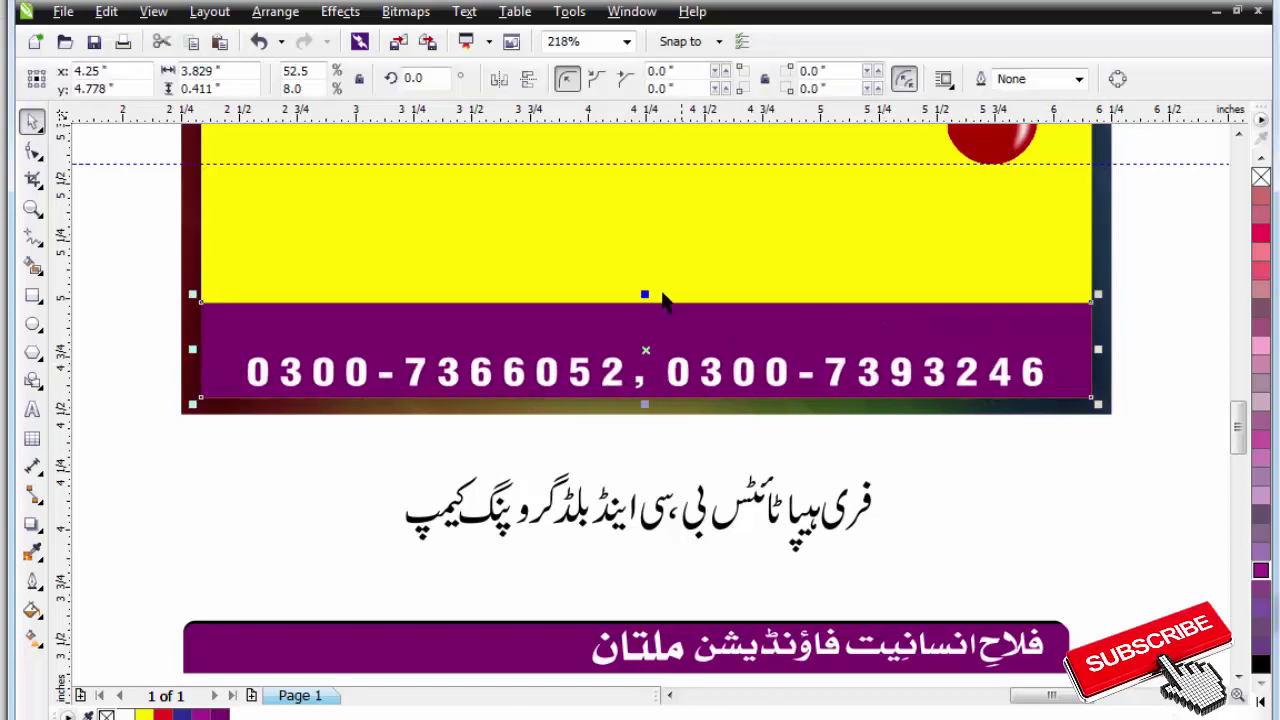
pyautogui.moveTo(646, 291); pyautogui.dragTo(655, 282)
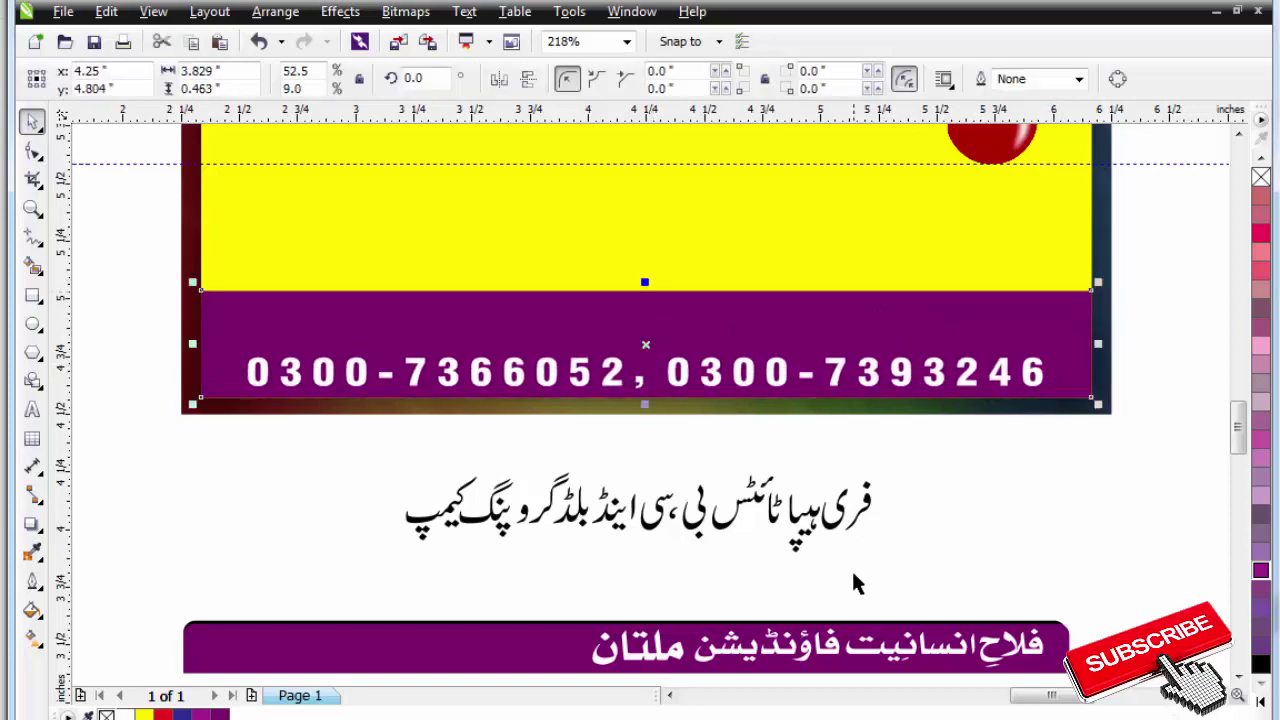
pyautogui.click(851, 568)
pyautogui.moveTo(925, 660); pyautogui.dragTo(758, 326)
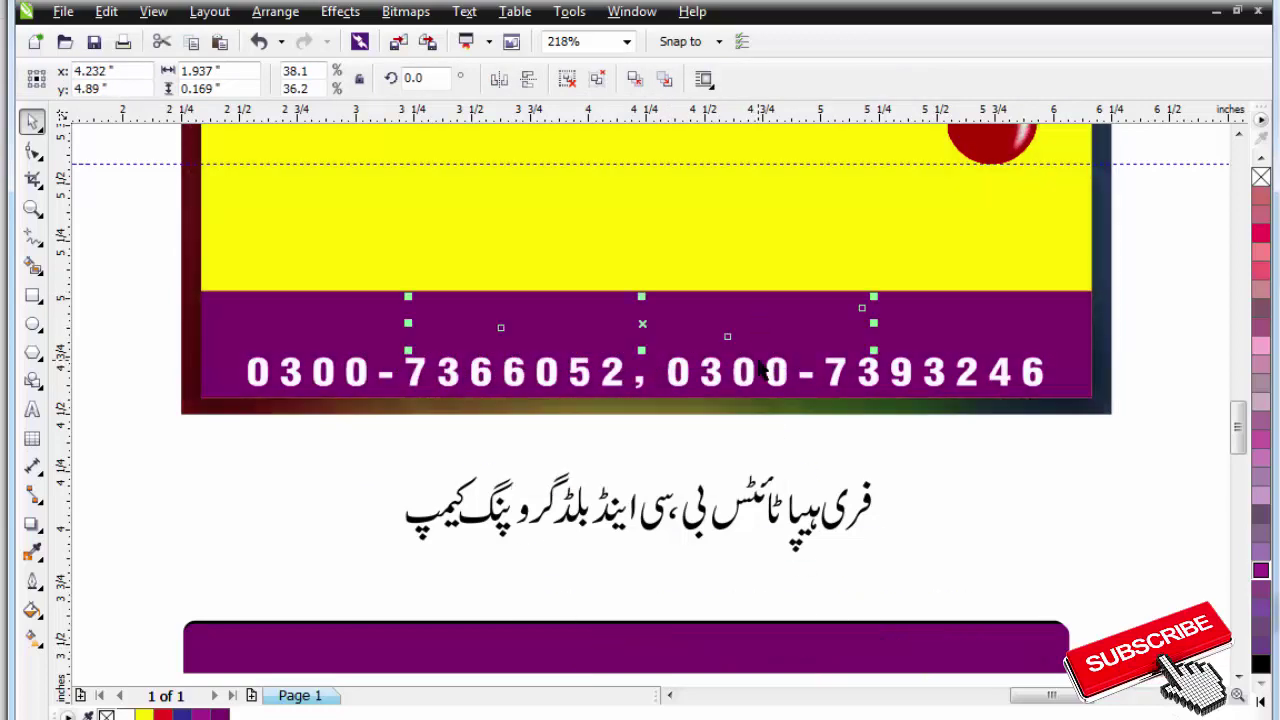
pyautogui.keyDown('shift'); pyautogui.click(722, 379); pyautogui.keyUp('shift')
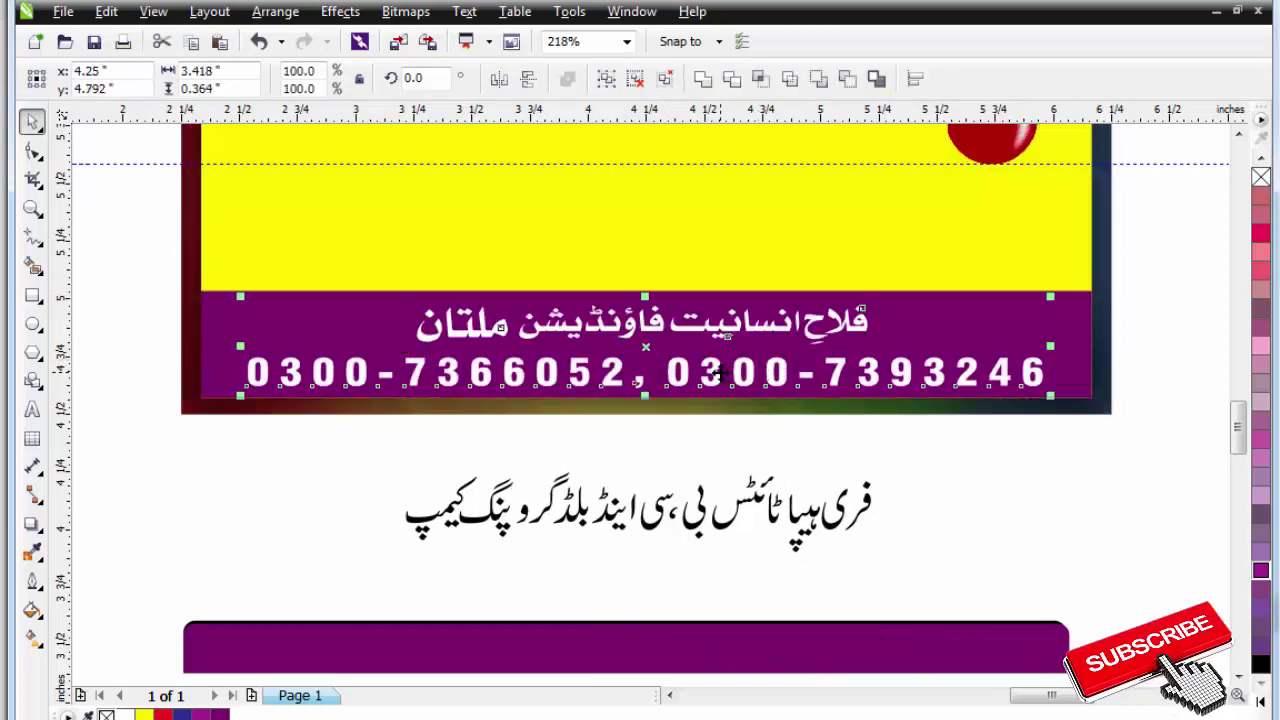
pyautogui.press('c')
# Enlarge the foundation name from its centre to about 2.56 by 0.21 inches.
pyautogui.press('Escape')
pyautogui.click(806, 323)
pyautogui.moveTo(880, 292); pyautogui.dragTo(950, 323)
pyautogui.press('F3')
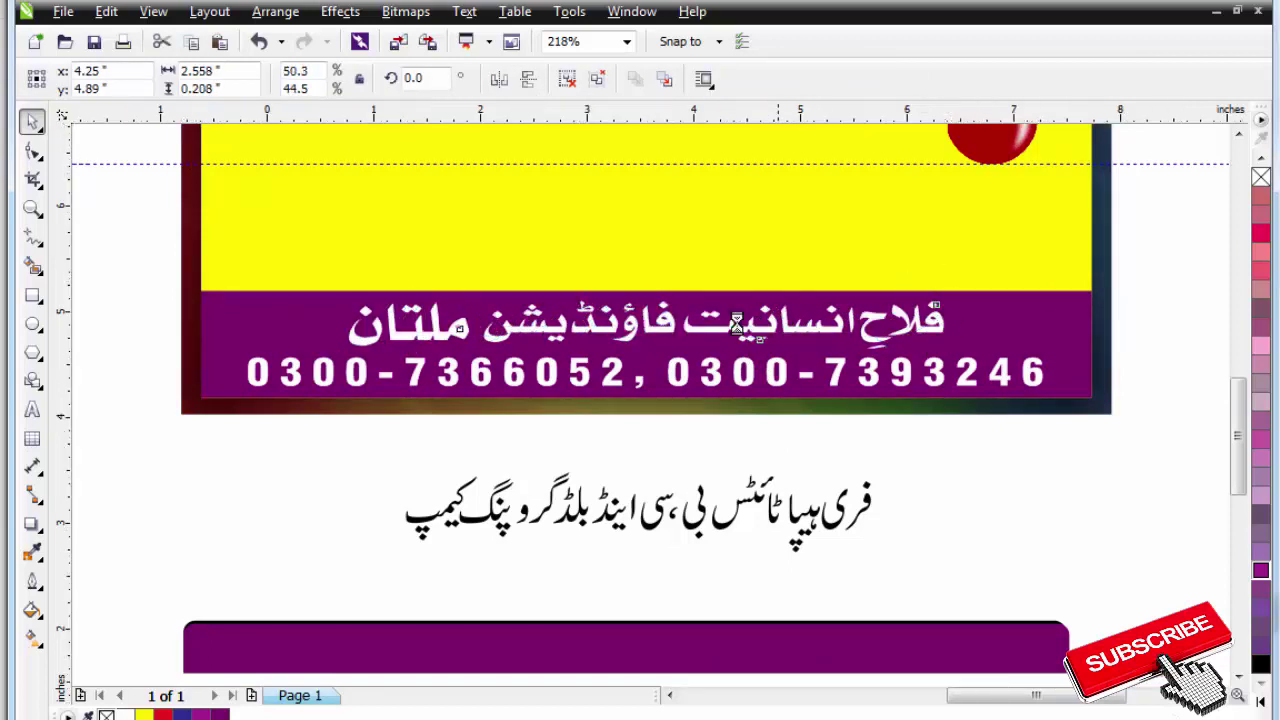
# Nudge the phone numbers down 0.03 inches on the purple bar.
pyautogui.press('F2')
pyautogui.moveTo(363, 278); pyautogui.dragTo(1043, 446)
pyautogui.press('Escape')
pyautogui.click(915, 393)
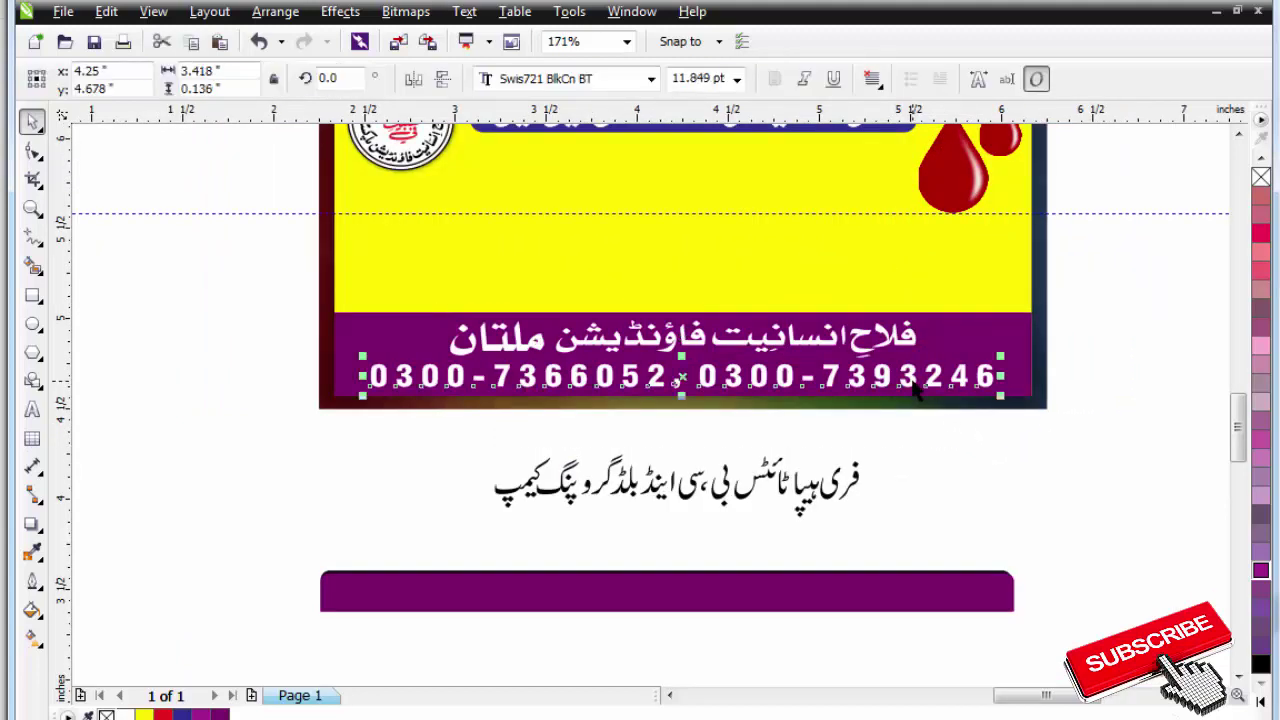
pyautogui.press('Down')
pyautogui.press('Down')
pyautogui.press('Down')
# Stretch the phone number line horizontally from its centre to about 3.72 inches wide, nearly filling the purple bar.
pyautogui.moveTo(812, 345); pyautogui.dragTo(1214, 442)
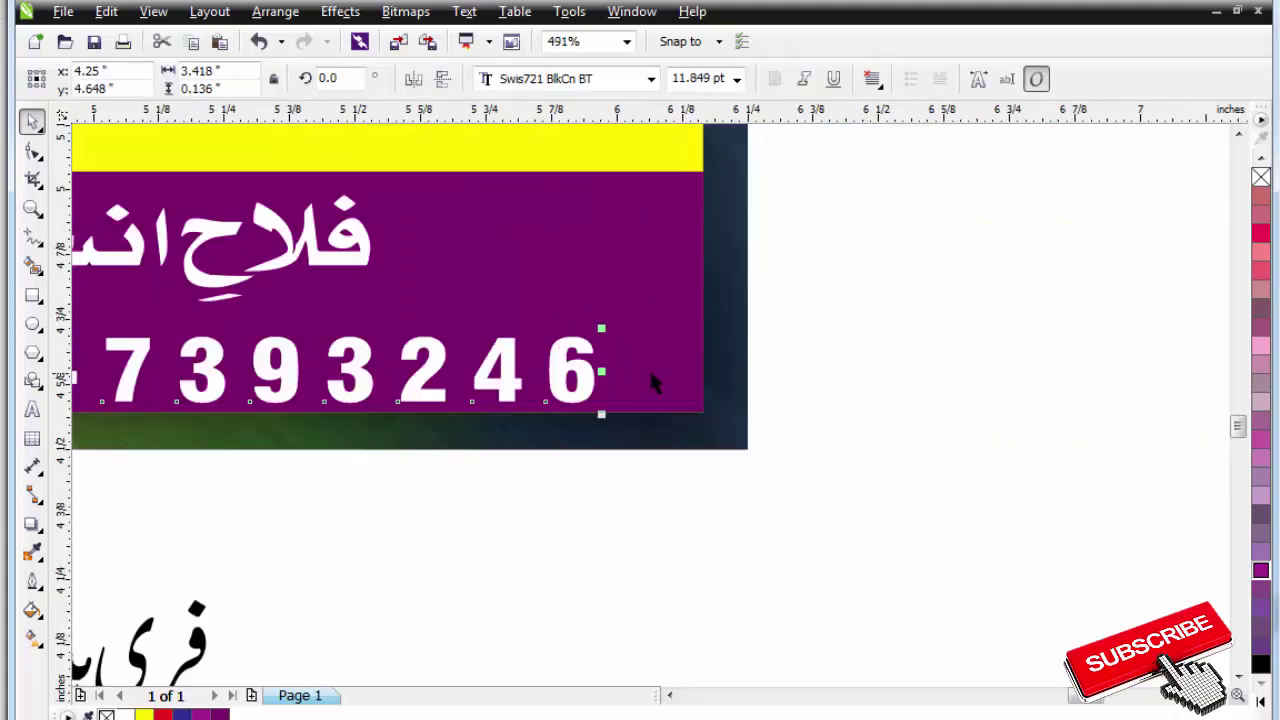
pyautogui.moveTo(603, 371); pyautogui.dragTo(683, 371)
pyautogui.click(610, 237)
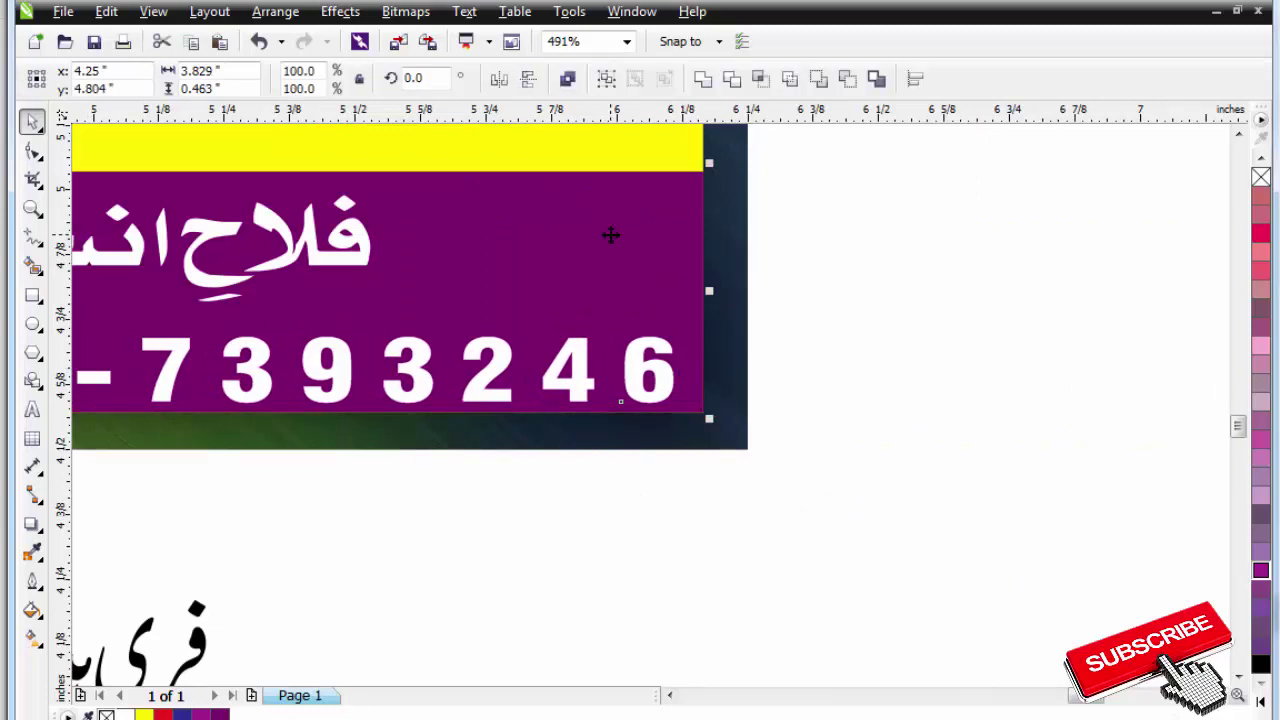
pyautogui.press('Escape')
pyautogui.scroll(-2, 545, 280)
pyautogui.scroll(-1, 218, 264)
# Ungroup the foundation name and move the word ملتان left, away from the other words.
pyautogui.press('F2')
pyautogui.moveTo(132, 229); pyautogui.dragTo(334, 340)
pyautogui.press('F2')
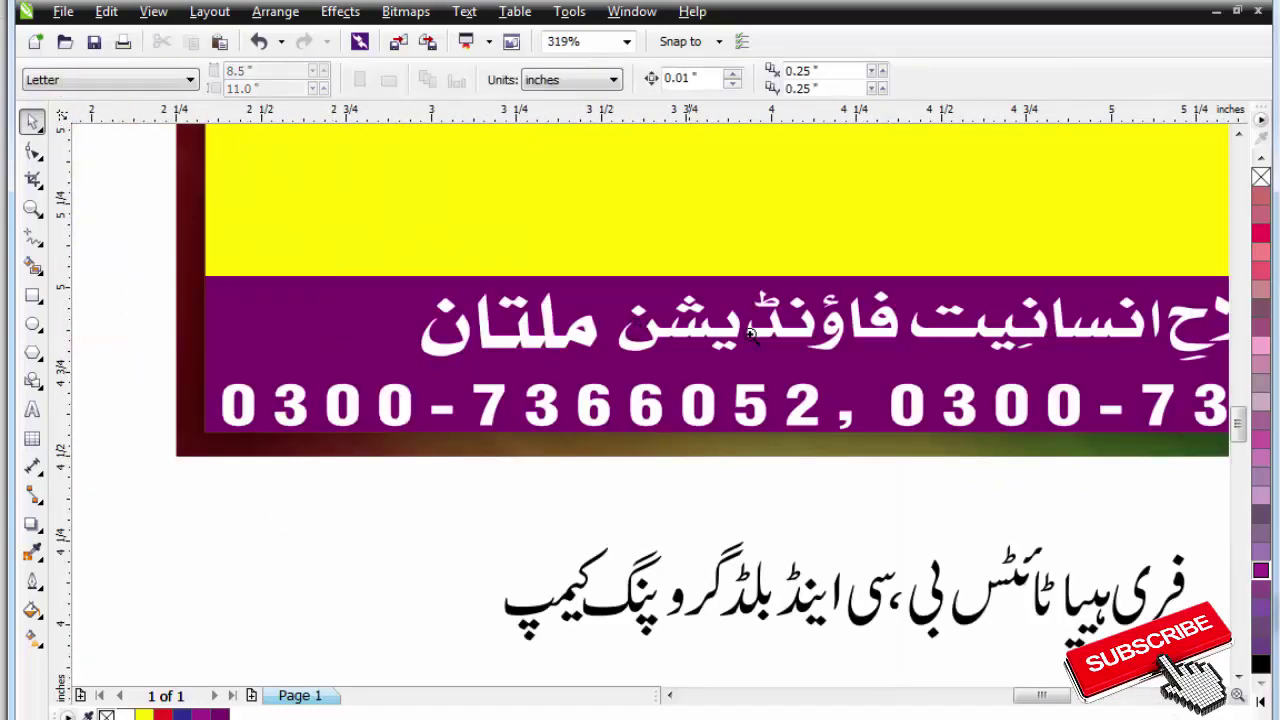
pyautogui.scroll(-1, 750, 340)
pyautogui.moveTo(407, 288); pyautogui.dragTo(1127, 442)
pyautogui.click(499, 358)
pyautogui.hotkey('ctrl', 'u')
pyautogui.press('Escape')
pyautogui.moveTo(499, 358); pyautogui.dragTo(443, 356)
pyautogui.scroll(-1, 540, 357)
pyautogui.scroll(2, 797, 355)
pyautogui.press('Escape')
# Enlarge the words فلاحِ انسانیت فاؤنڈیشن and stretch them left to about 2.73 by 0.26 inches, up beside ملتان.
pyautogui.click(808, 342)
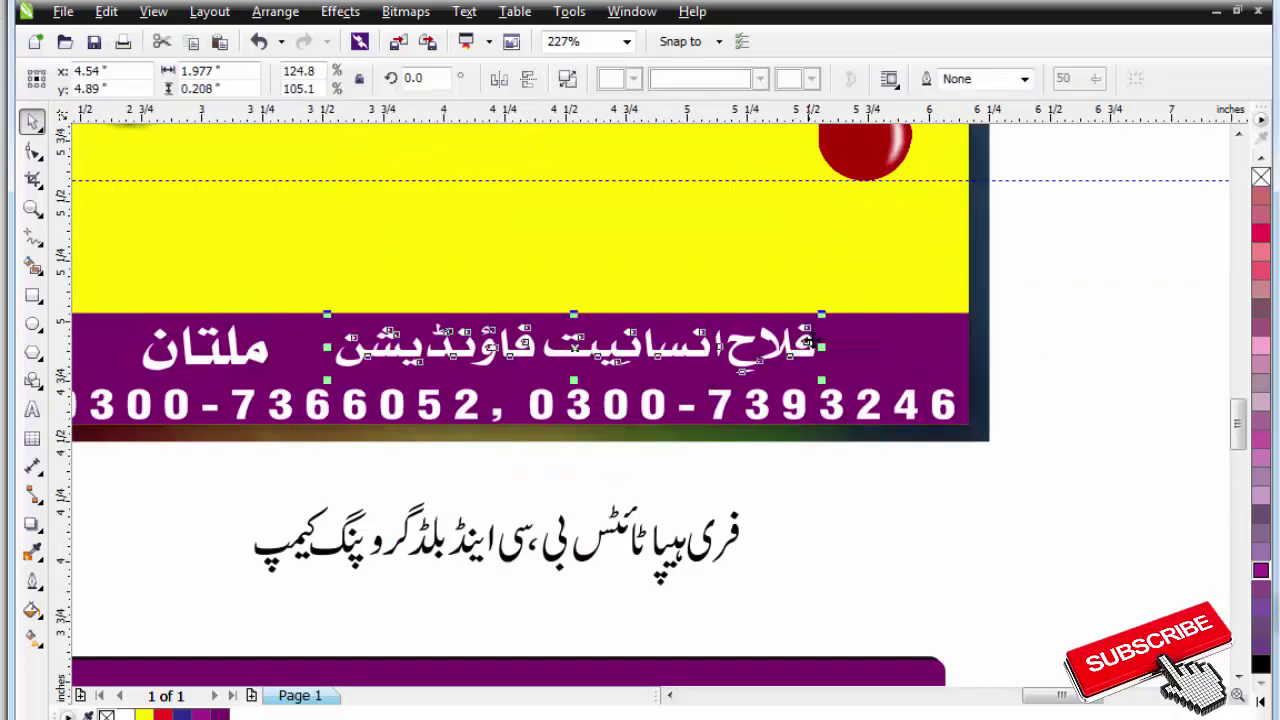
pyautogui.moveTo(821, 315); pyautogui.dragTo(940, 405)
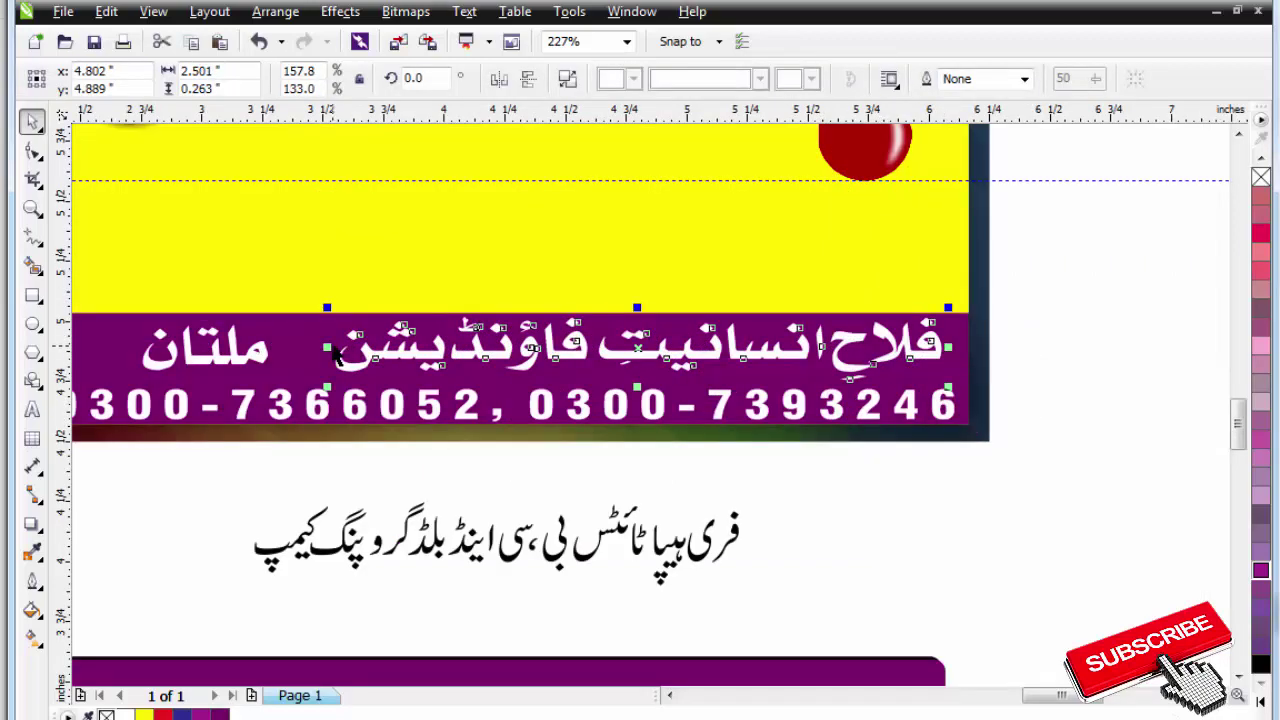
pyautogui.moveTo(335, 357); pyautogui.dragTo(273, 357)
pyautogui.scroll(-2, 325, 298)
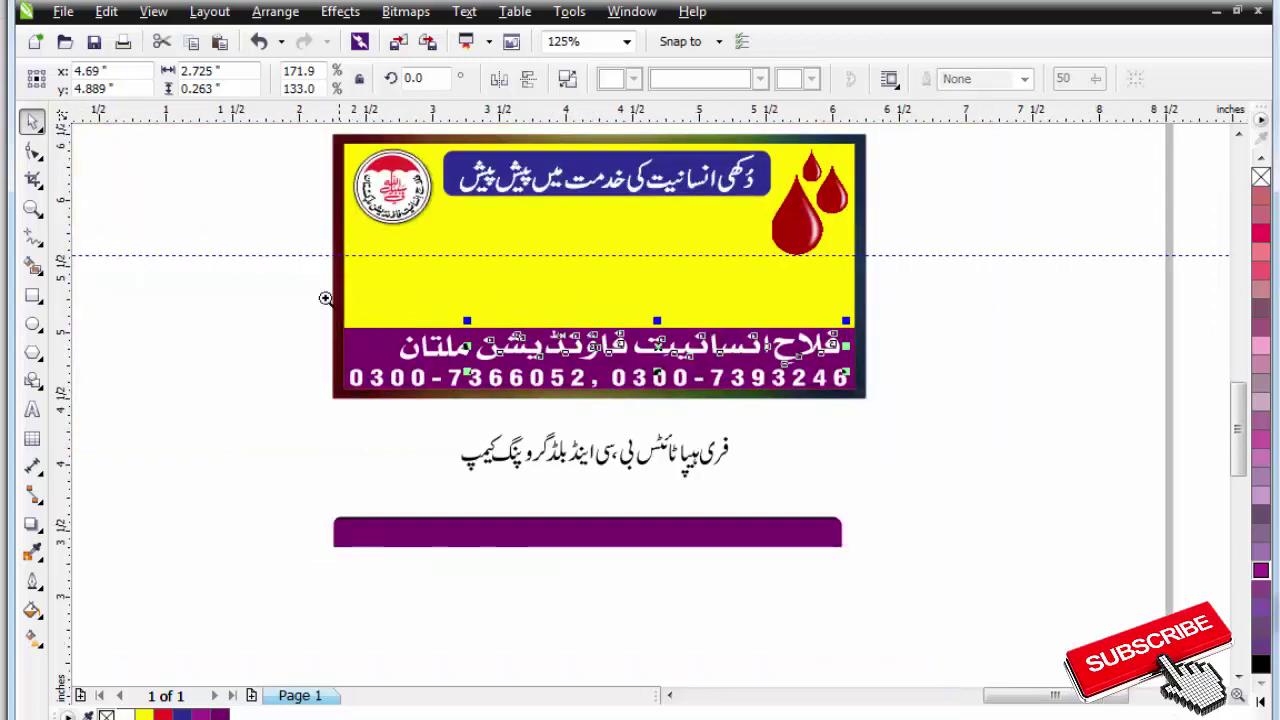
# Group ملتان with the rest of the foundation name and centre the group horizontally on the purple bar.
pyautogui.moveTo(325, 298); pyautogui.dragTo(667, 415)
pyautogui.press('Escape')
pyautogui.moveTo(538, 385); pyautogui.dragTo(547, 385)
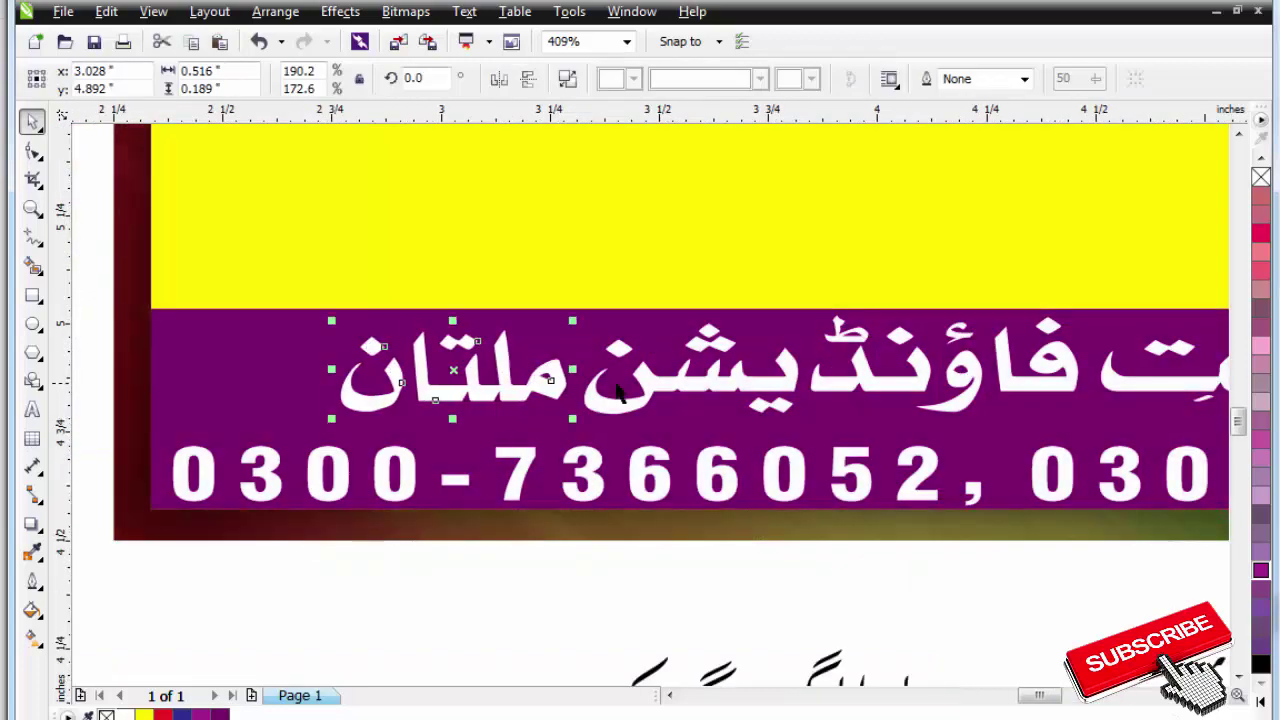
pyautogui.keyDown('shift'); pyautogui.click(649, 382); pyautogui.keyUp('shift')
pyautogui.hotkey('ctrl', 'g')
pyautogui.keyDown('shift'); pyautogui.click(231, 343); pyautogui.keyUp('shift')
pyautogui.press('c')
pyautogui.press('Escape')
pyautogui.scroll(-3, 686, 380)
pyautogui.press('F2')
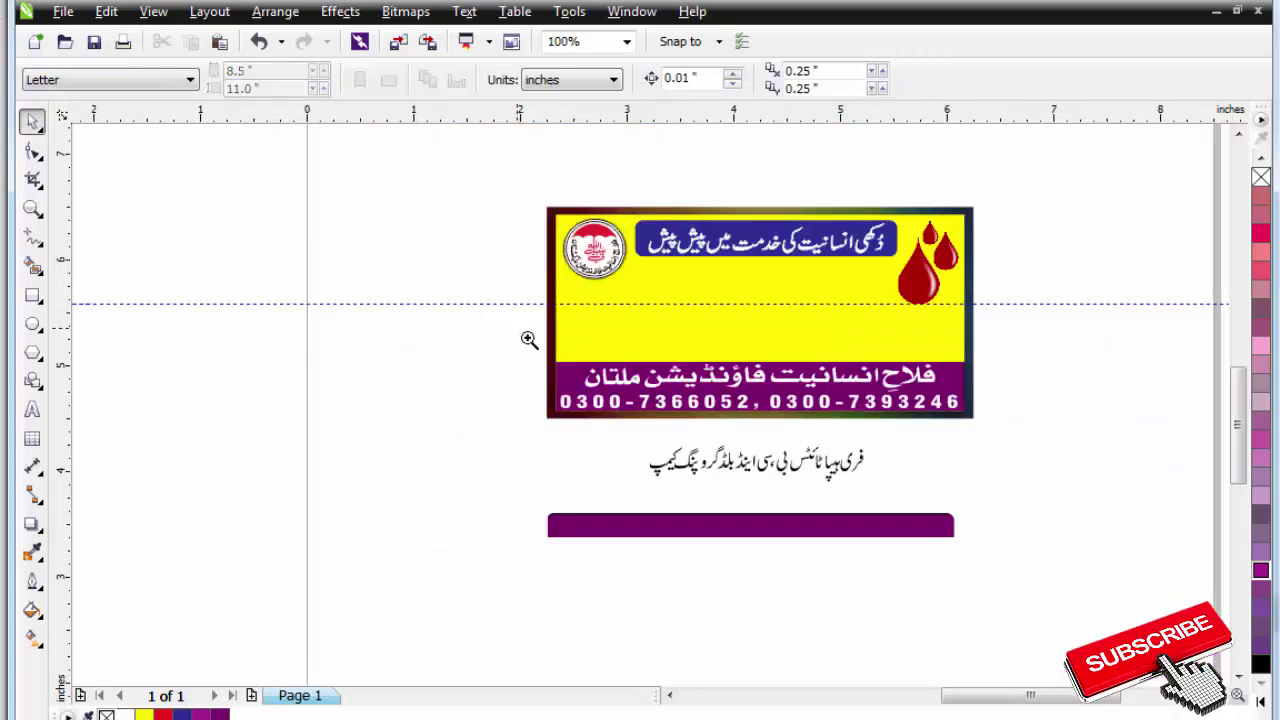
# Raise the purple bar's height to about 0.51 inches and enlarge the foundation name to span most of its width.
pyautogui.moveTo(529, 340); pyautogui.dragTo(998, 442)
pyautogui.click(680, 338)
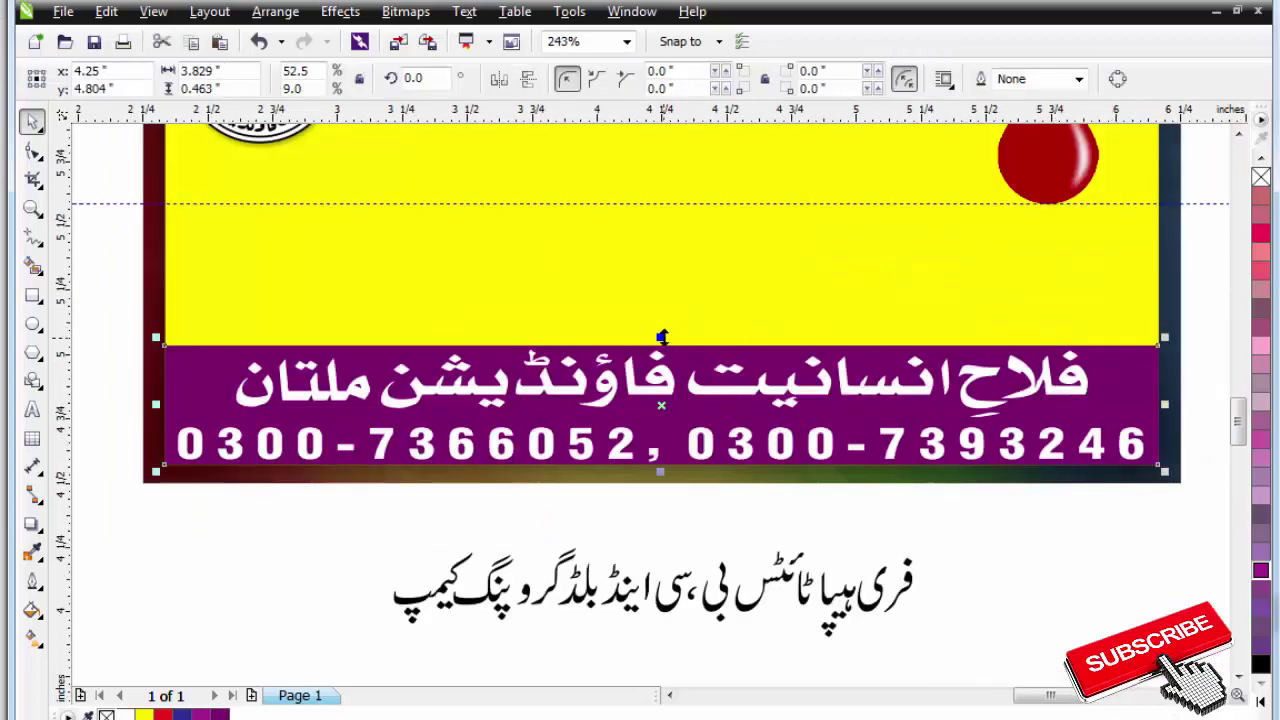
pyautogui.moveTo(661, 338)
pyautogui.mouseDown()
pyautogui.moveTo(663, 326)
pyautogui.moveTo(660, 352)
pyautogui.mouseUp()
pyautogui.press('Escape')
pyautogui.click(660, 357)
pyautogui.moveTo(1095, 378); pyautogui.dragTo(1137, 333)
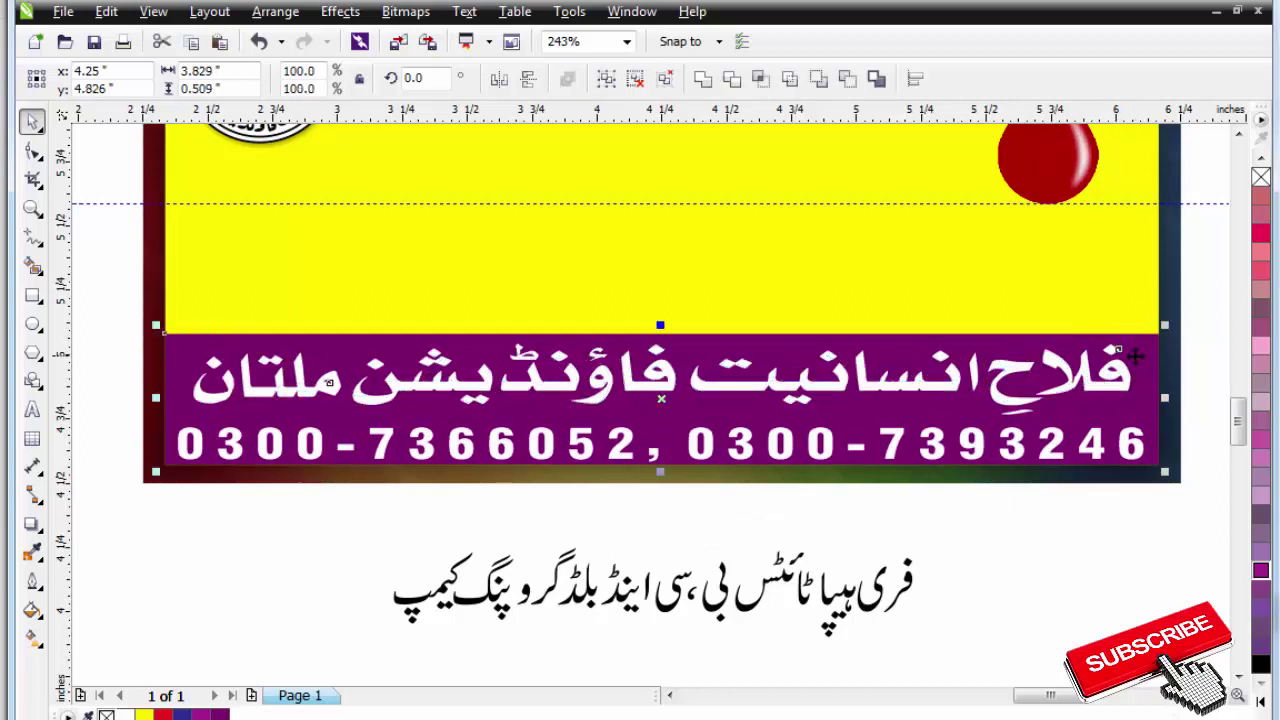
# Shift the phone numbers up slightly and tighten their letter spacing to a line about 3.68 inches wide.
pyautogui.keyDown('shift'); pyautogui.click(1100, 447); pyautogui.keyUp('shift')
pyautogui.press('Escape')
pyautogui.click(1015, 447)
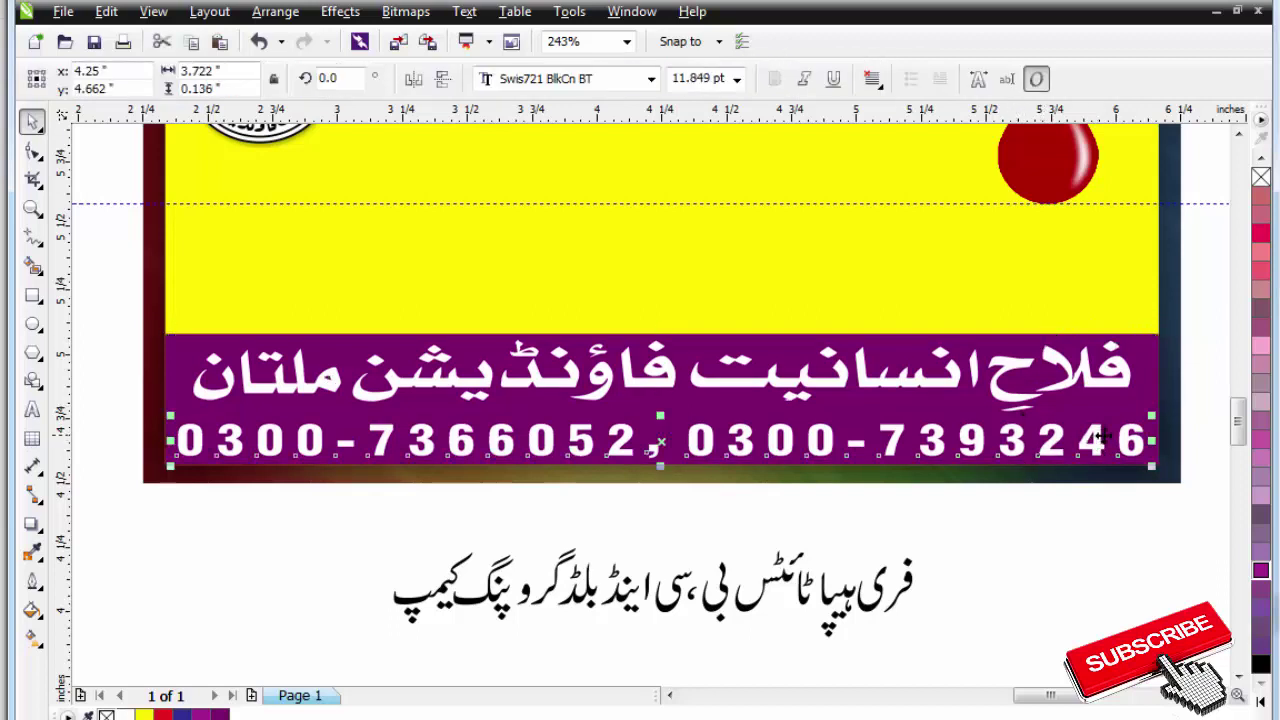
pyautogui.click(36, 152)
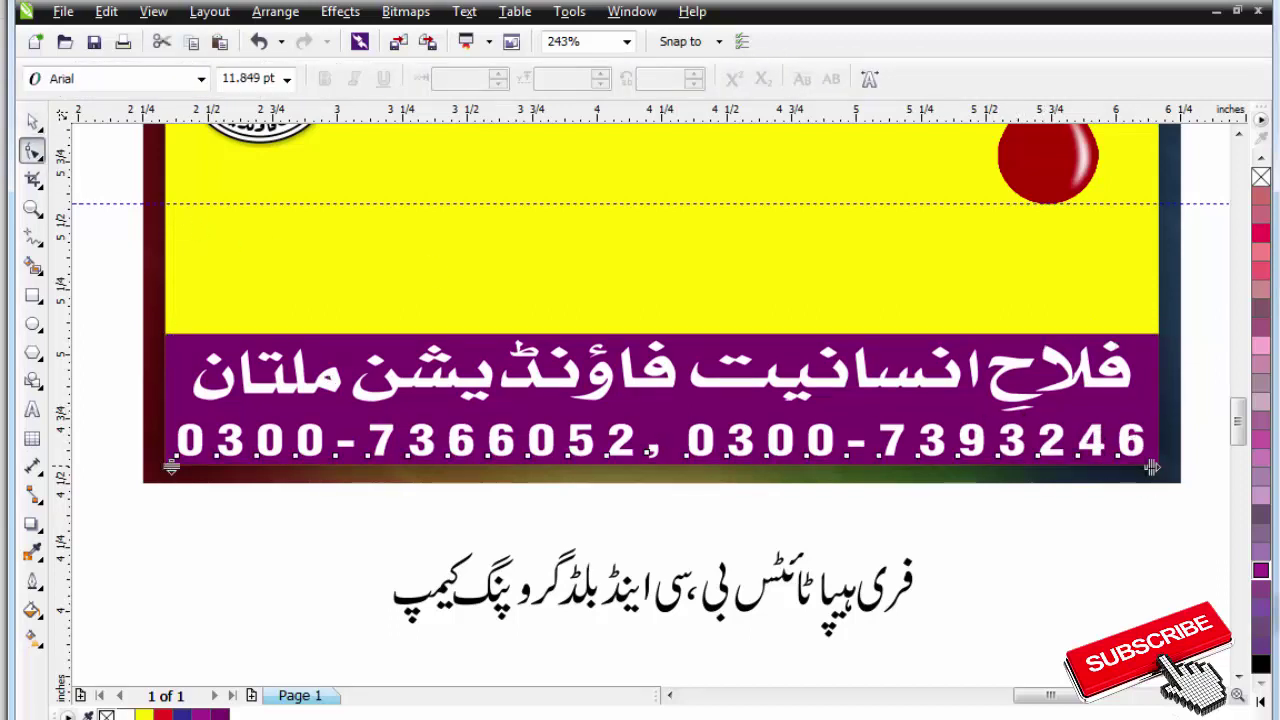
pyautogui.moveTo(1152, 467)
pyautogui.mouseDown()
pyautogui.moveTo(1045, 455)
pyautogui.moveTo(1141, 445)
pyautogui.mouseUp()
pyautogui.press('space')
# Narrow the phone numbers to line up with the foundation name and centre both lines on the purple bar.
pyautogui.keyDown('shift'); pyautogui.click(1104, 380); pyautogui.keyUp('shift')
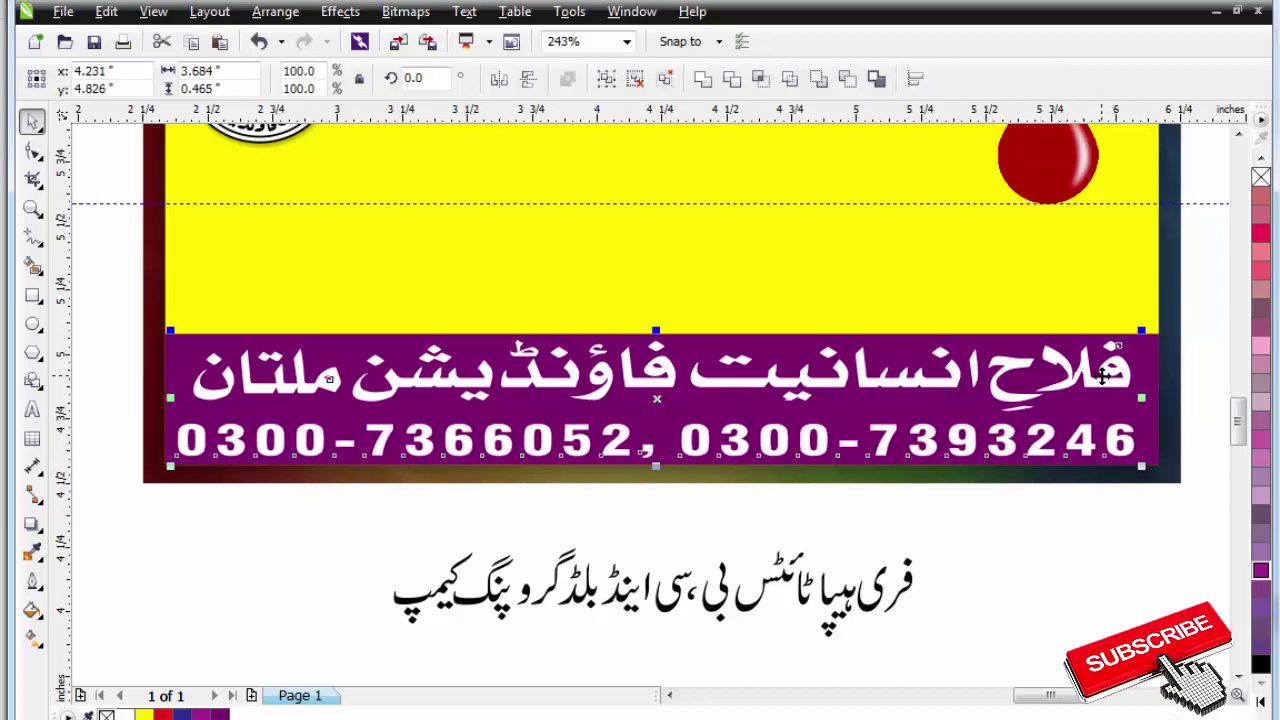
pyautogui.press('Escape')
pyautogui.click(1120, 437)
pyautogui.keyDown('shift'); pyautogui.click(1110, 382); pyautogui.keyUp('shift')
pyautogui.press('Escape')
pyautogui.click(1118, 436)
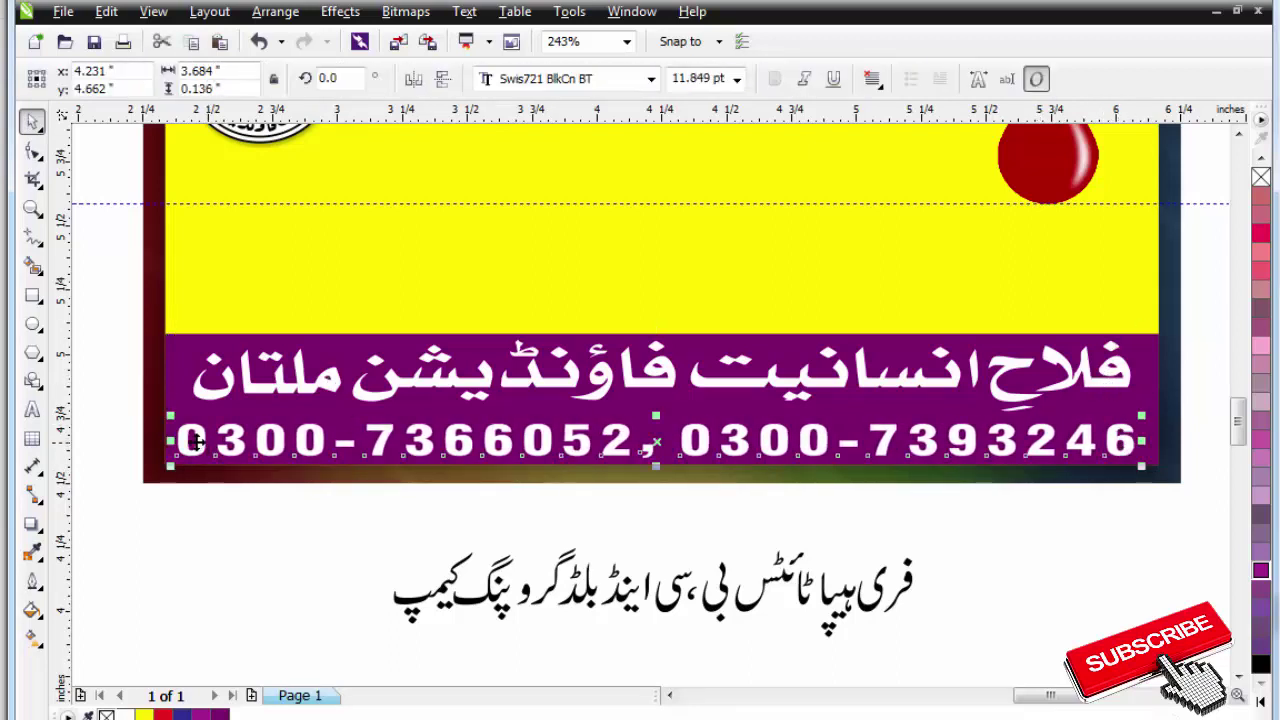
pyautogui.moveTo(162, 333); pyautogui.dragTo(1151, 520)
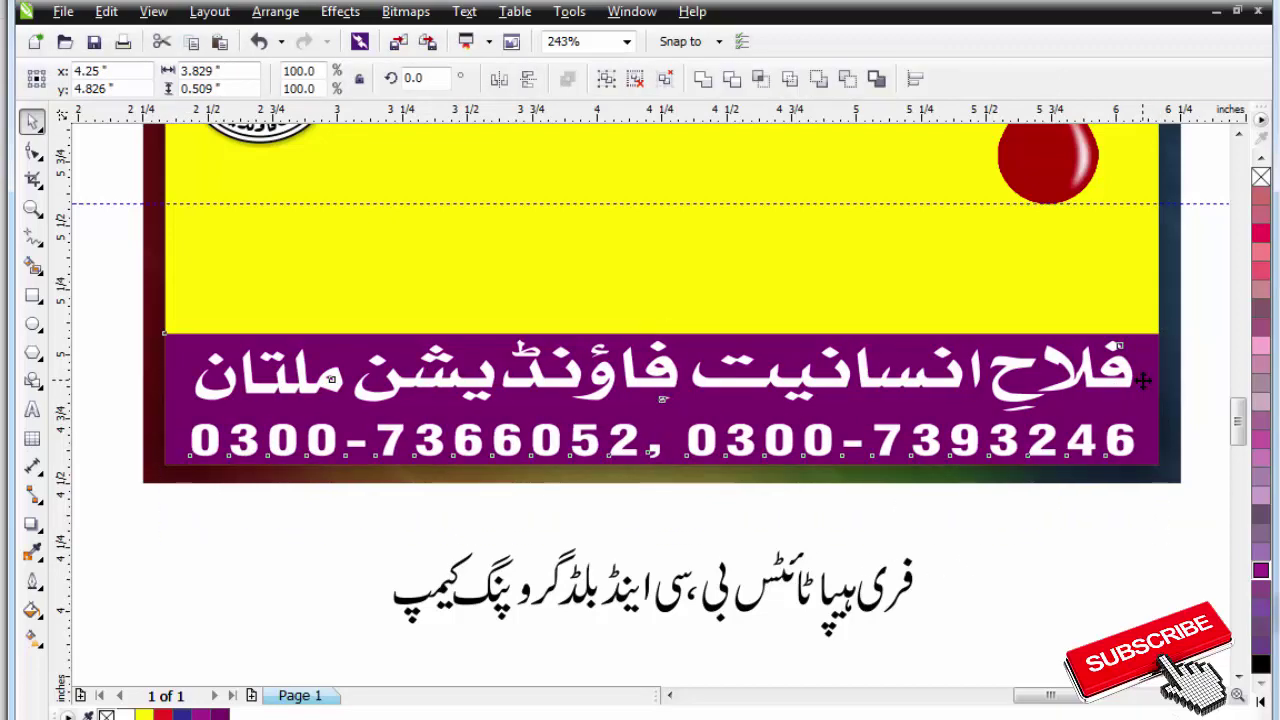
pyautogui.press('Escape')
# Delete the leftover purple strip below the banner.
pyautogui.scroll(-2, 864, 356)
pyautogui.press('F2')
pyautogui.moveTo(534, 219); pyautogui.dragTo(1073, 507)
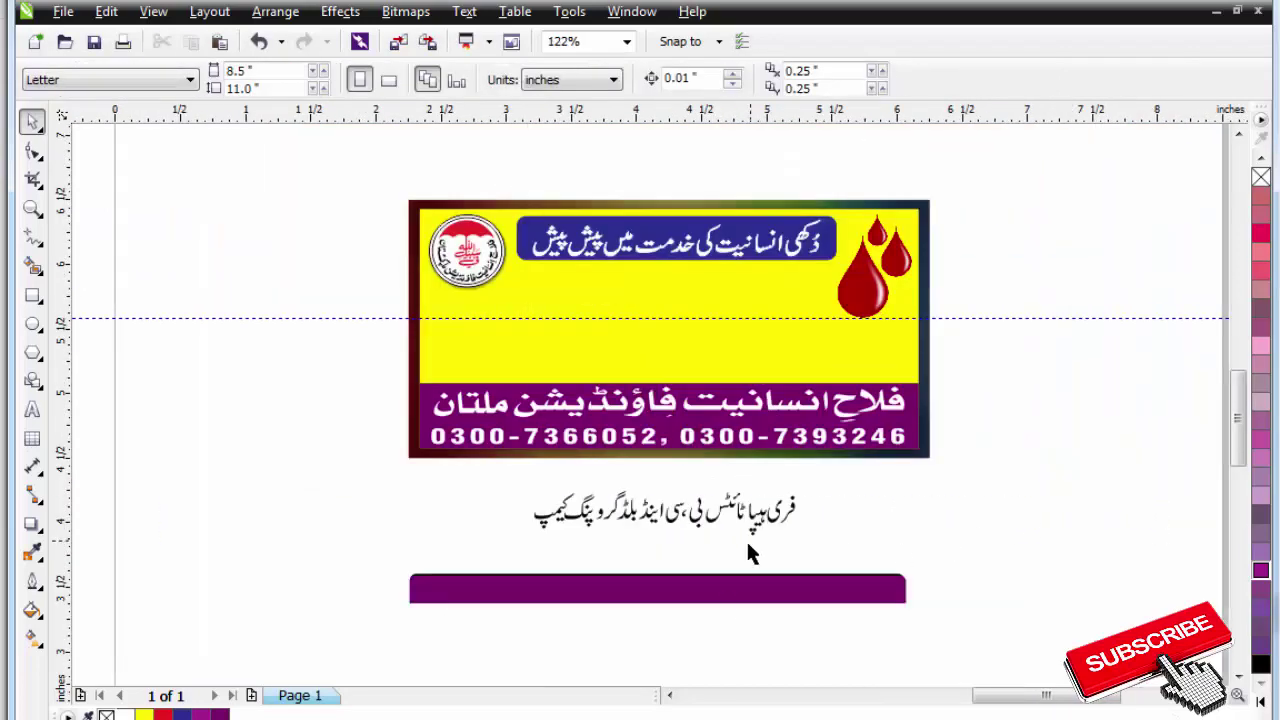
pyautogui.click(668, 585)
pyautogui.press('Delete')
pyautogui.moveTo(323, 566); pyautogui.dragTo(1022, 680)
pyautogui.press('Delete')
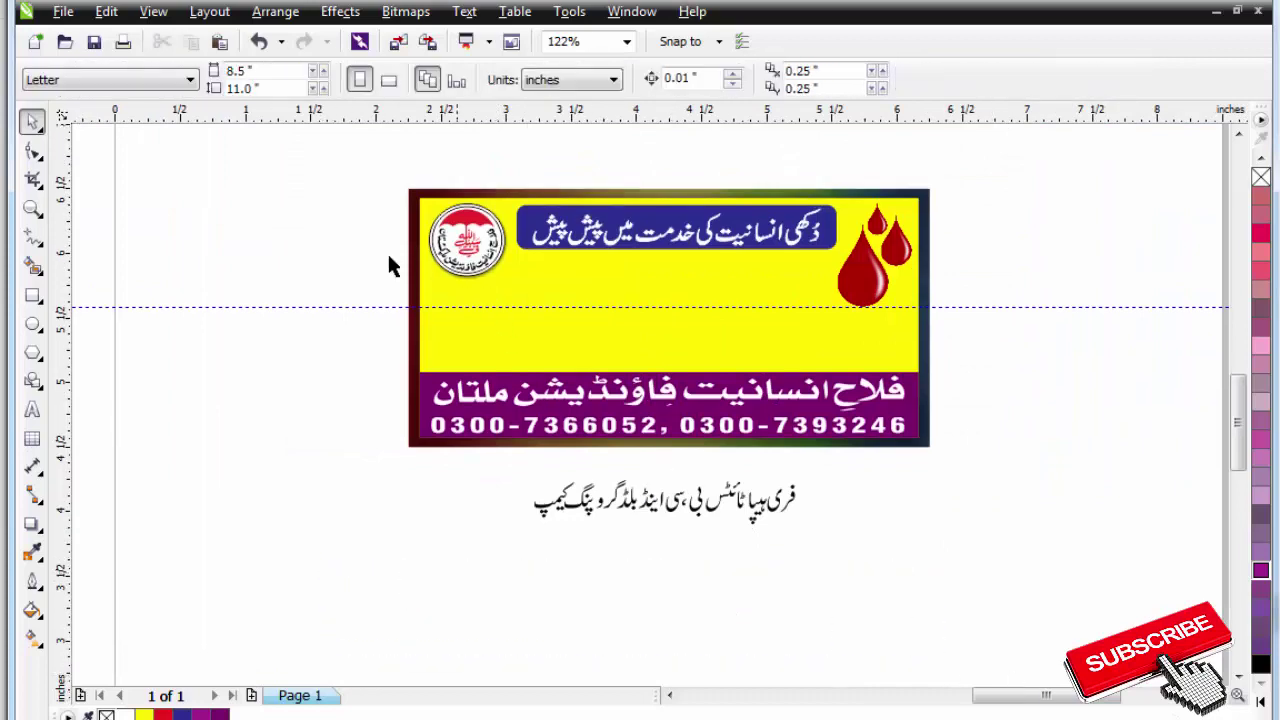
# Move the black camp heading from below the banner onto the yellow area just above the purple bar.
pyautogui.press('F2')
pyautogui.moveTo(356, 189); pyautogui.dragTo(1035, 518)
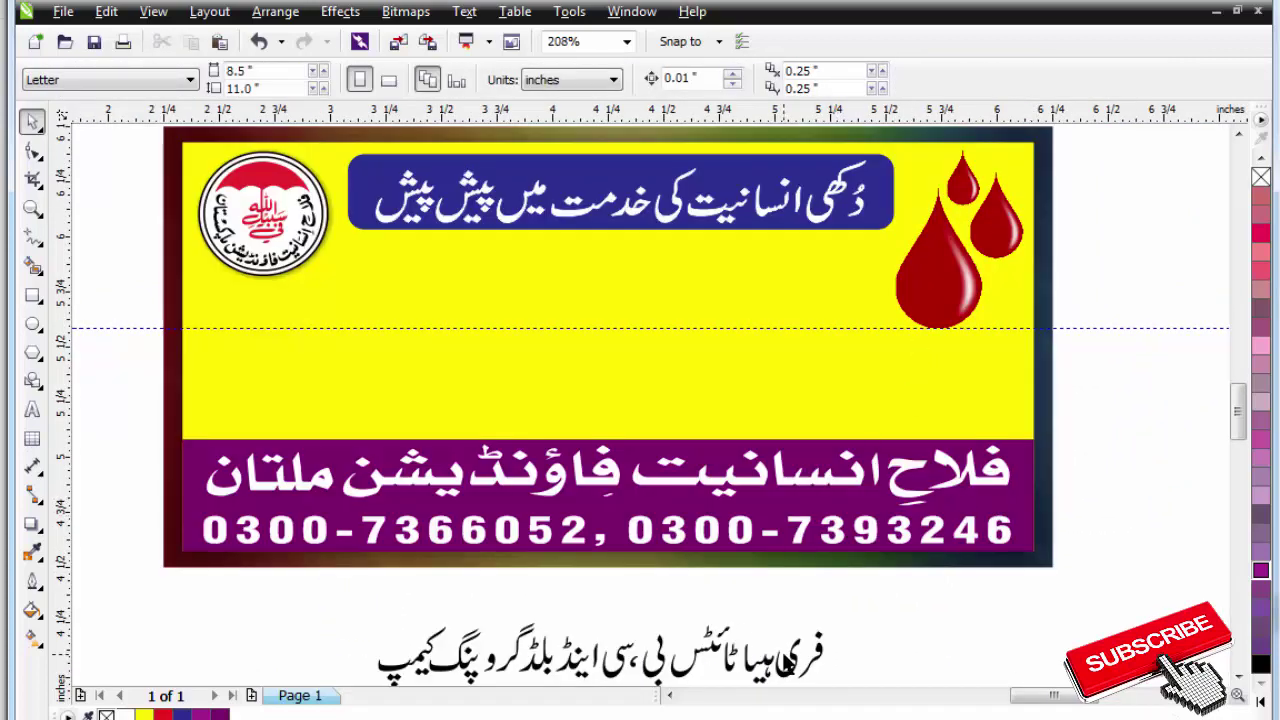
pyautogui.scroll(-1, 757, 652)
pyautogui.press('F2')
pyautogui.moveTo(354, 377); pyautogui.dragTo(1030, 716)
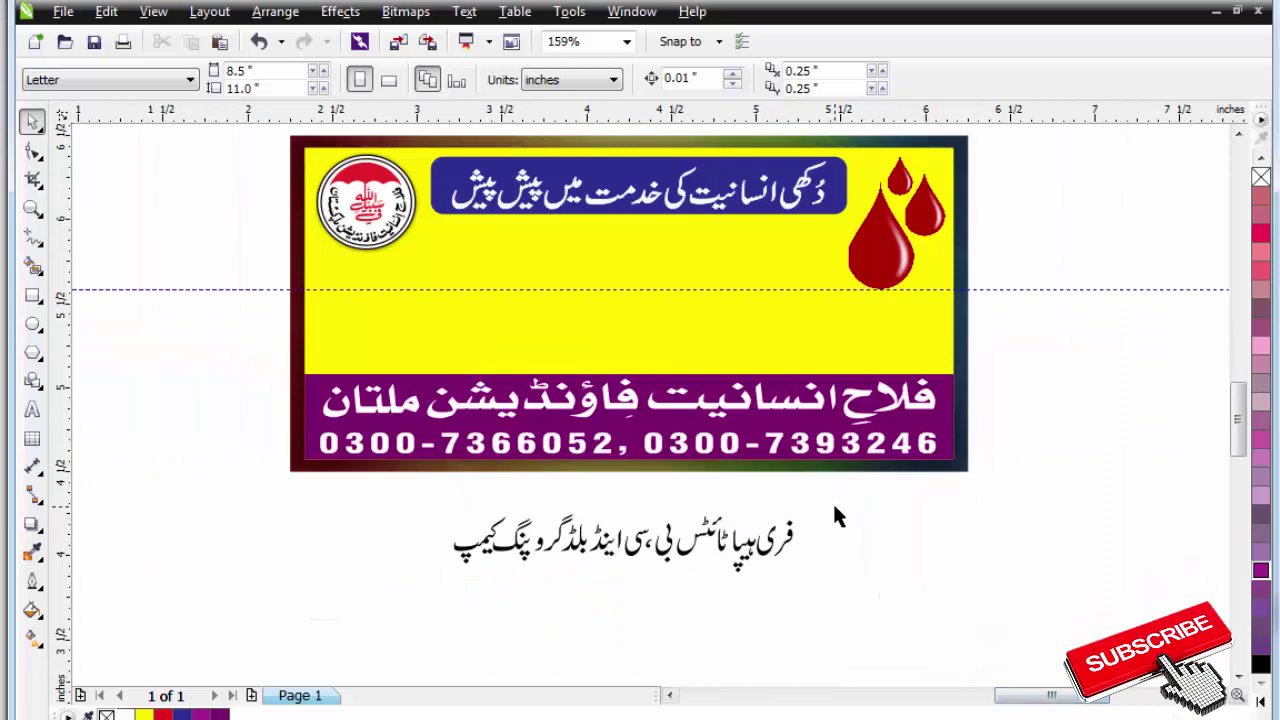
pyautogui.moveTo(835, 508); pyautogui.dragTo(613, 604)
pyautogui.moveTo(392, 598); pyautogui.dragTo(392, 598)
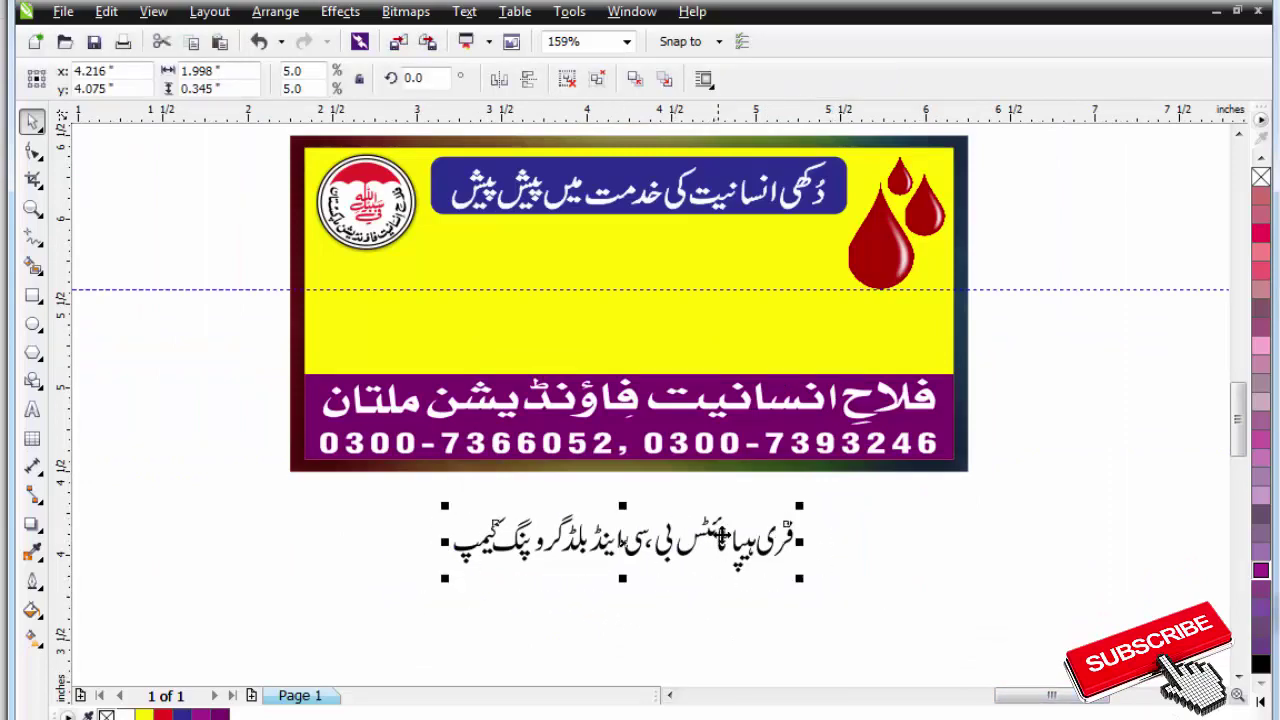
pyautogui.moveTo(720, 537); pyautogui.dragTo(655, 297)
pyautogui.moveTo(204, 133); pyautogui.dragTo(1057, 457)
pyautogui.press('Escape')
pyautogui.moveTo(884, 362); pyautogui.dragTo(601, 517)
pyautogui.press('Escape')
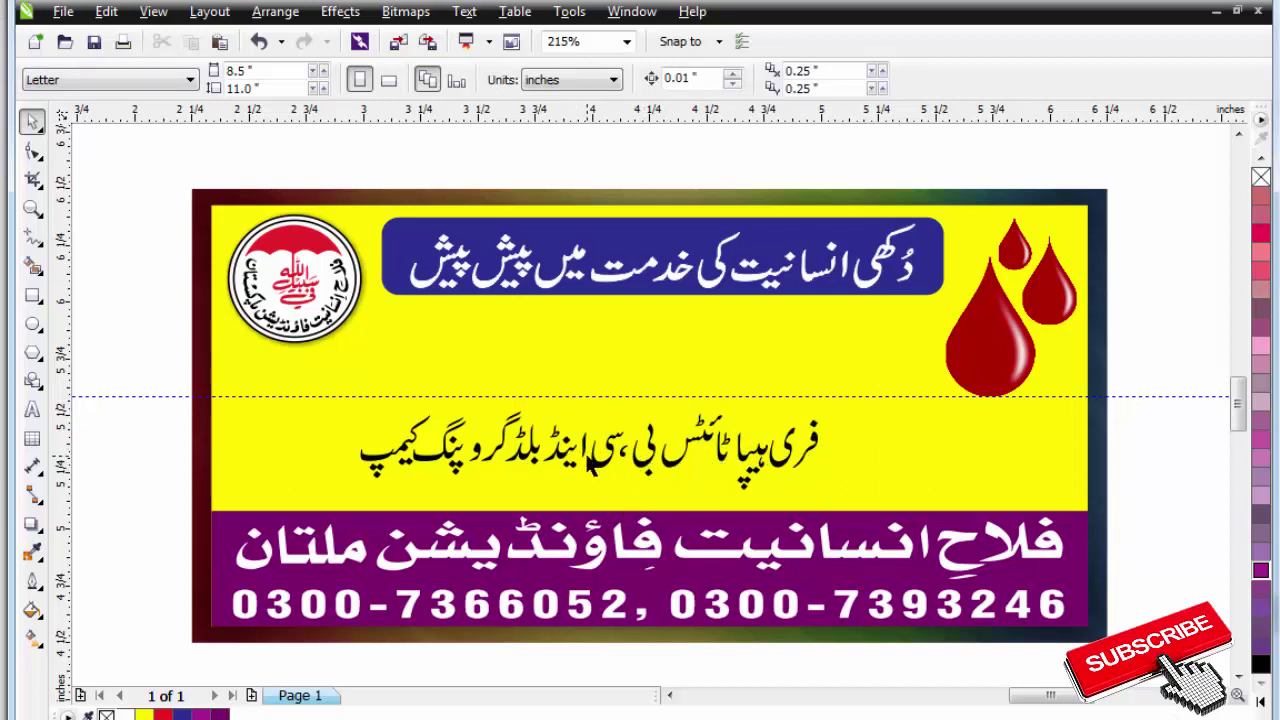
# Delete the words بلڈ گروپنگ from the camp heading.
pyautogui.press('F2')
pyautogui.moveTo(283, 376); pyautogui.dragTo(777, 562)
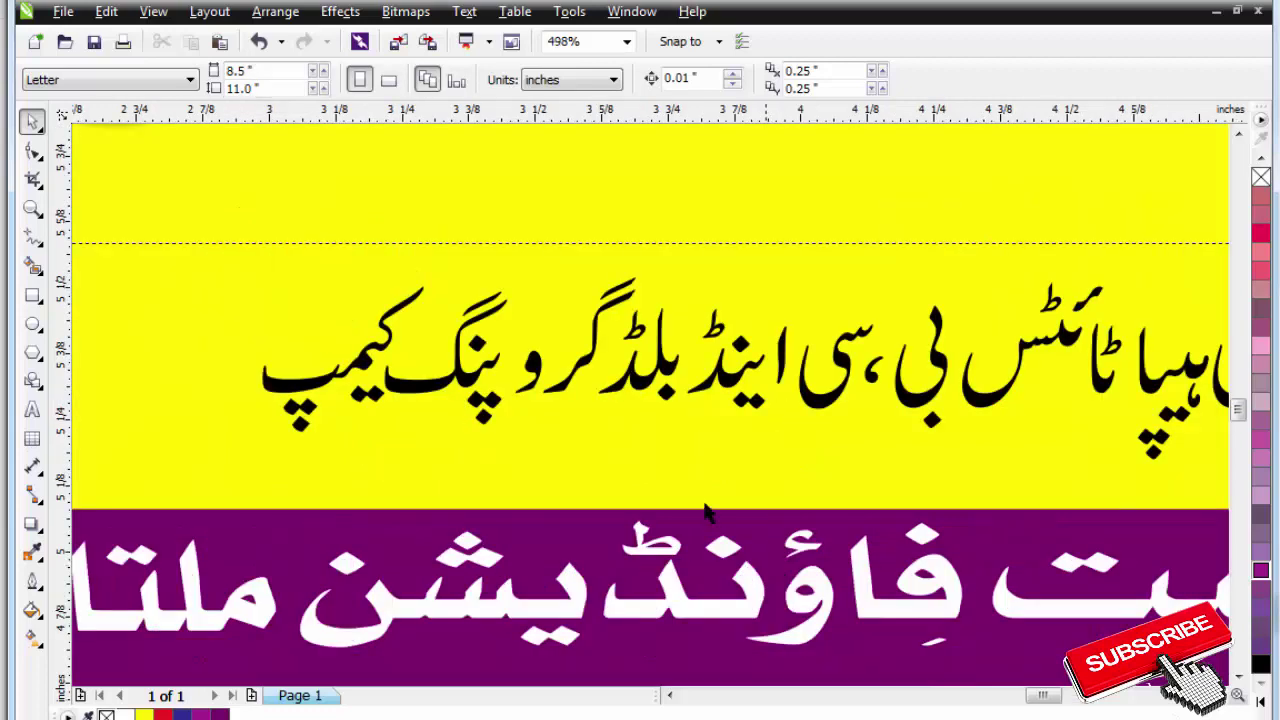
pyautogui.click(510, 372)
pyautogui.press('Delete')
pyautogui.click(612, 345)
pyautogui.press('Delete')
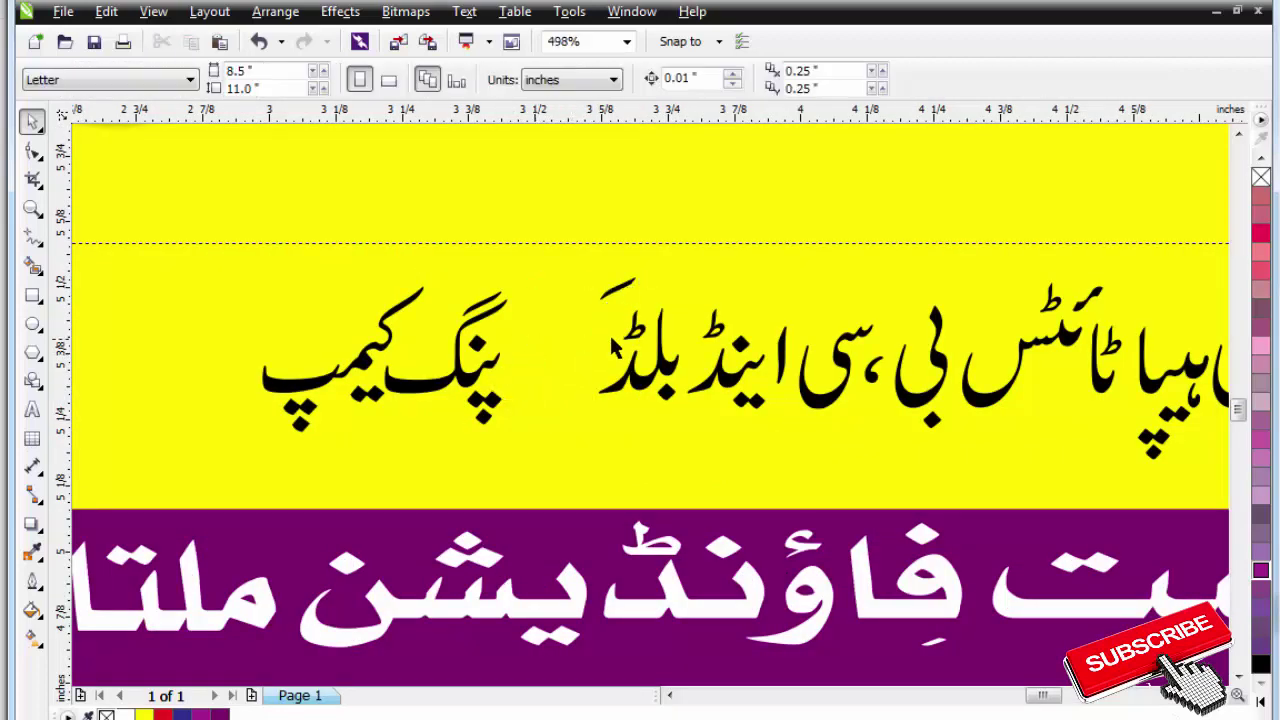
pyautogui.press('Delete')
pyautogui.moveTo(672, 257); pyautogui.dragTo(379, 447)
pyautogui.press('Delete')
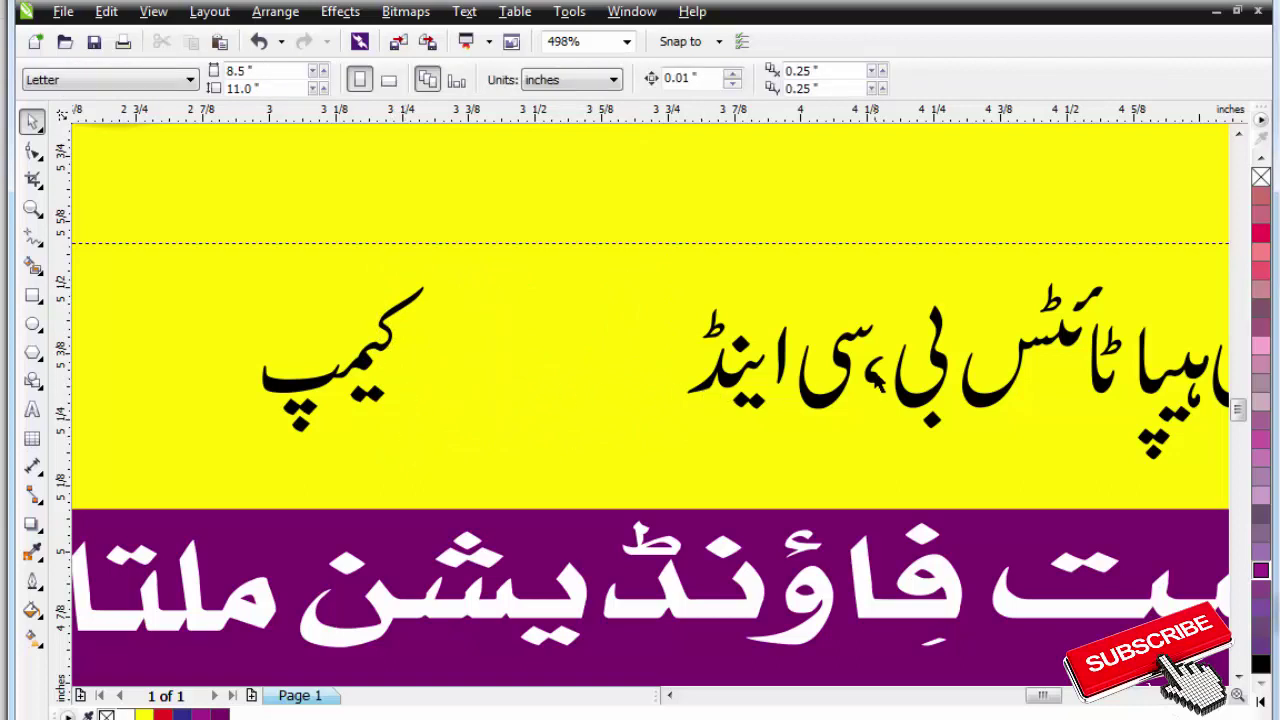
# Delete the comma and rearrange the remaining words so the heading reads فری ہیپاٹائٹس بی اینڈ سی کیمپ.
pyautogui.click(848, 372)
pyautogui.press('Delete')
pyautogui.moveTo(835, 380); pyautogui.dragTo(640, 362)
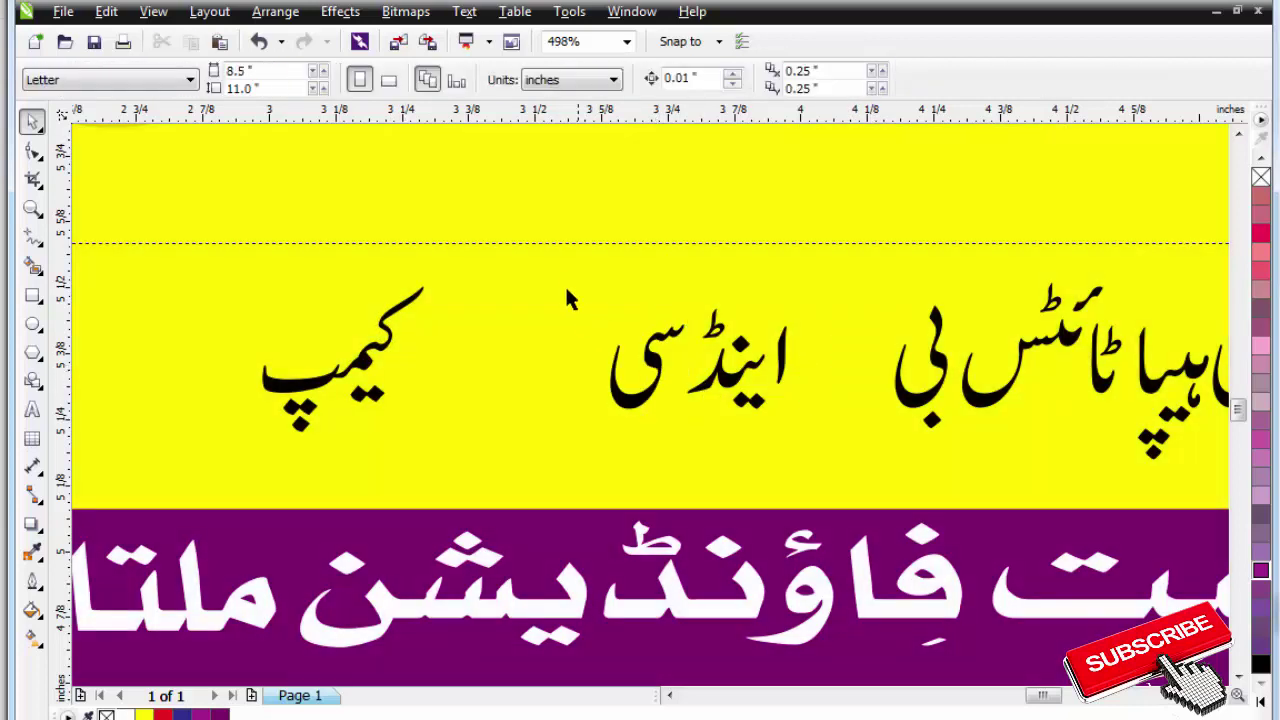
pyautogui.moveTo(565, 284); pyautogui.dragTo(820, 464)
pyautogui.moveTo(725, 382); pyautogui.dragTo(823, 380)
pyautogui.click(461, 370)
pyautogui.moveTo(387, 345); pyautogui.dragTo(681, 336)
pyautogui.scroll(-2, 681, 336)
# Move the letters فر closer to ی in the heading's first word, فری.
pyautogui.click(608, 256)
pyautogui.press('F2')
pyautogui.moveTo(611, 258); pyautogui.dragTo(1240, 436)
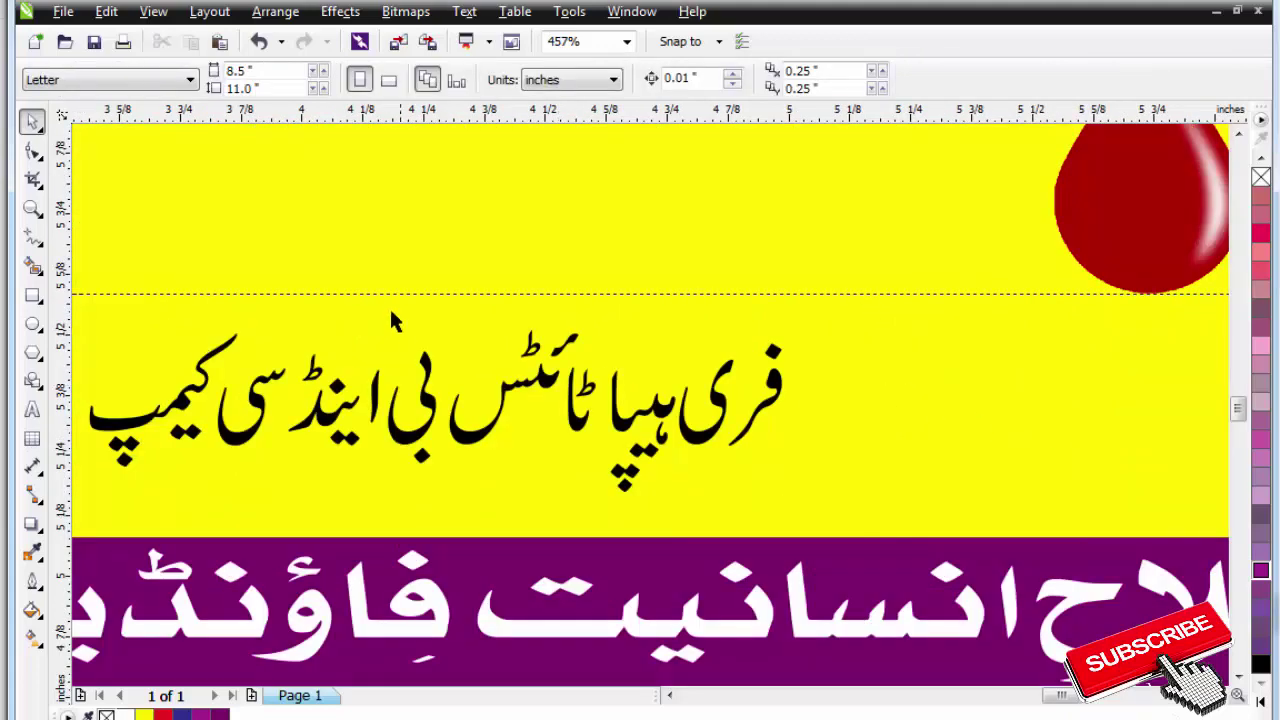
pyautogui.press('F2')
pyautogui.moveTo(389, 306); pyautogui.dragTo(1084, 540)
pyautogui.click(712, 288)
pyautogui.moveTo(712, 288); pyautogui.dragTo(686, 296)
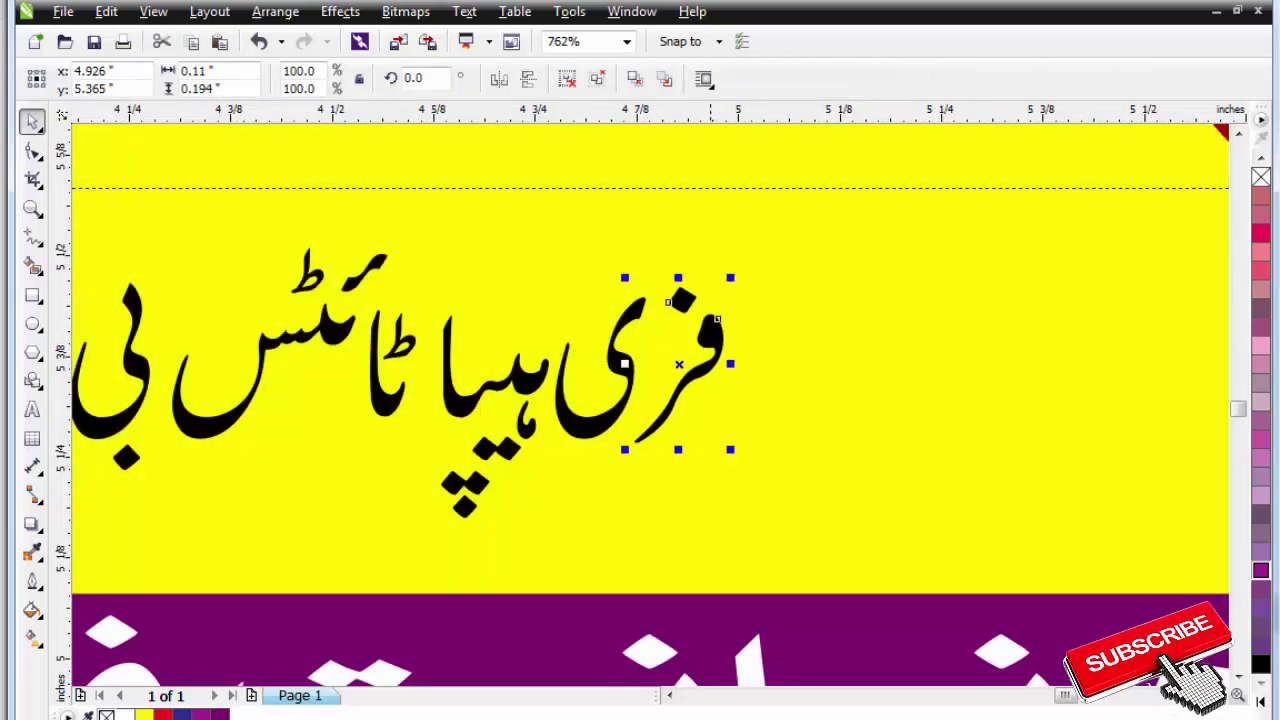
pyautogui.moveTo(760, 249); pyautogui.dragTo(549, 506)
pyautogui.scroll(-1, 525, 357)
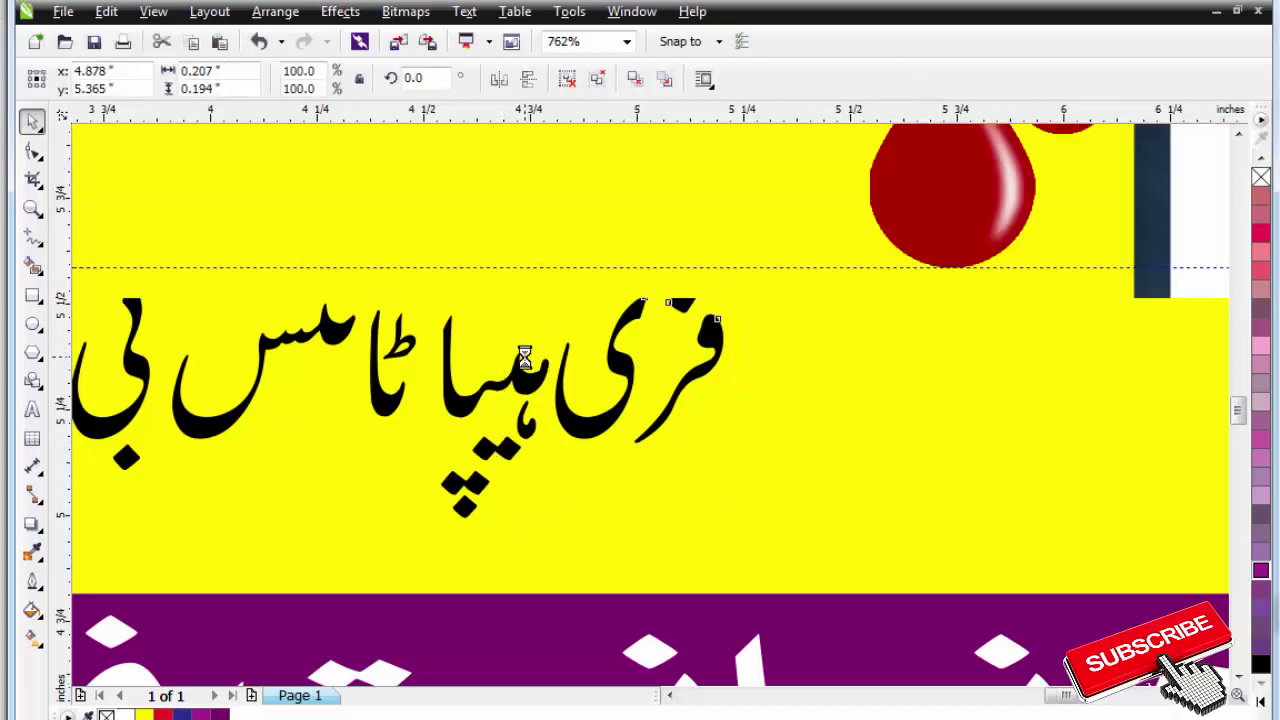
# Raise the two sets of dots under ہیپا closer to the letters.
pyautogui.press('F2')
pyautogui.moveTo(380, 306); pyautogui.dragTo(606, 473)
pyautogui.click(782, 458)
pyautogui.moveTo(750, 457); pyautogui.dragTo(742, 447)
pyautogui.click(703, 527)
pyautogui.moveTo(689, 520); pyautogui.dragTo(684, 497)
pyautogui.scroll(-3, 684, 497)
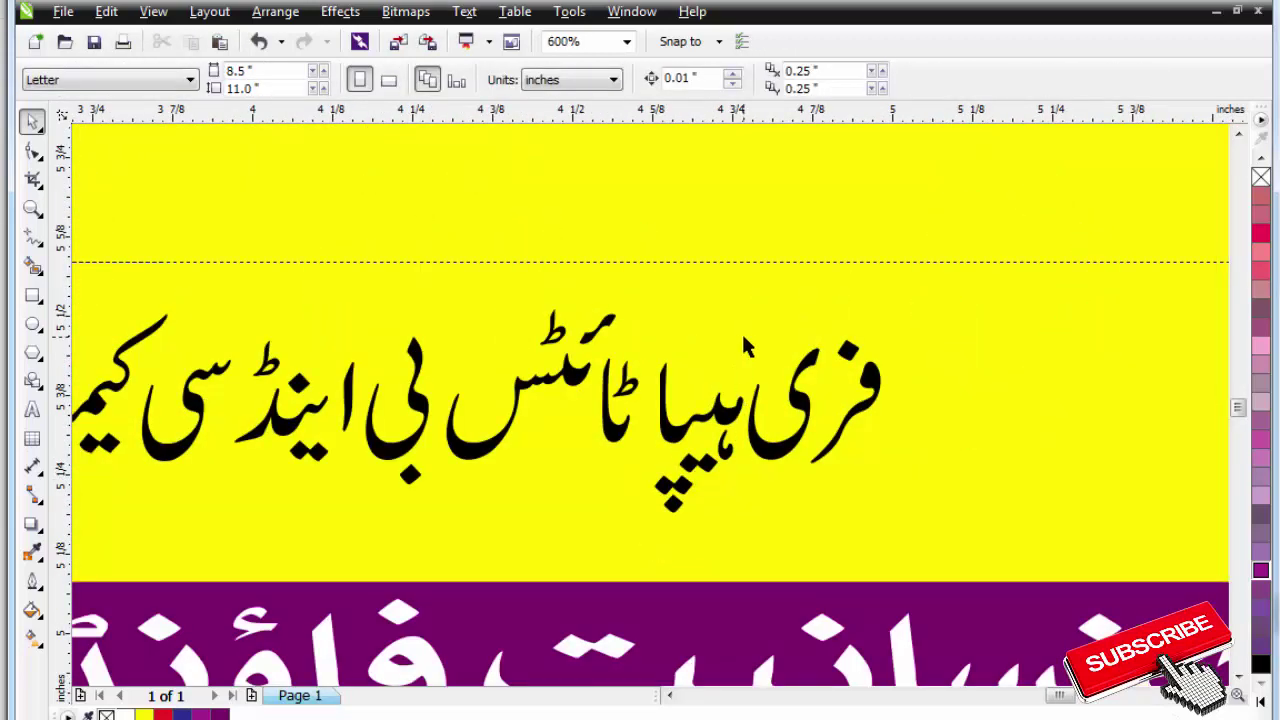
# Shift ہیپا slightly left with its dots, closer to ٹائٹس.
pyautogui.moveTo(752, 337); pyautogui.dragTo(622, 563)
pyautogui.moveTo(668, 442); pyautogui.dragTo(658, 442)
pyautogui.moveTo(772, 281); pyautogui.dragTo(638, 473)
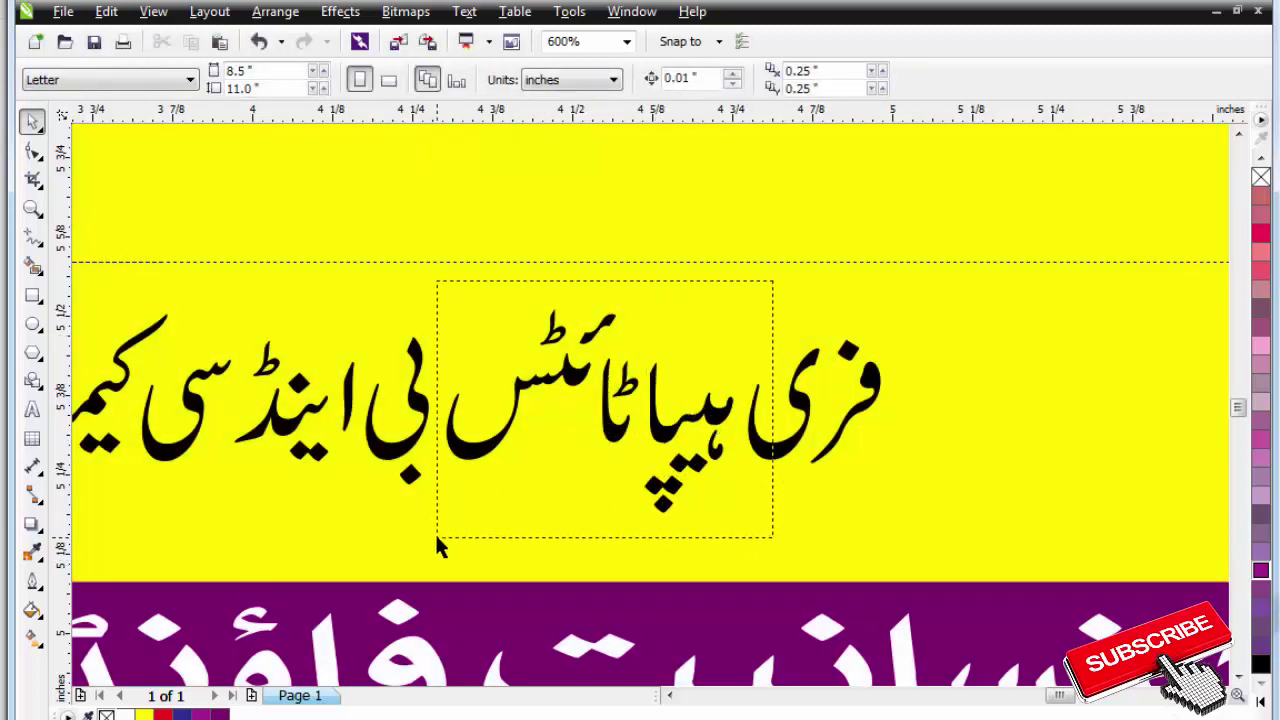
pyautogui.moveTo(667, 512); pyautogui.dragTo(637, 538)
# Tighten ہیپا further by adjusting its lower hook and lifting both sets of dots beneath it.
pyautogui.press('F2')
pyautogui.moveTo(594, 316); pyautogui.dragTo(756, 502)
pyautogui.moveTo(788, 410); pyautogui.dragTo(788, 374)
pyautogui.press('Escape')
pyautogui.moveTo(713, 516)
pyautogui.mouseDown()
pyautogui.moveTo(710, 491)
pyautogui.moveTo(796, 482)
pyautogui.moveTo(727, 496)
pyautogui.mouseUp()
pyautogui.press('Escape')
pyautogui.press('Escape')
pyautogui.moveTo(645, 586); pyautogui.dragTo(645, 568)
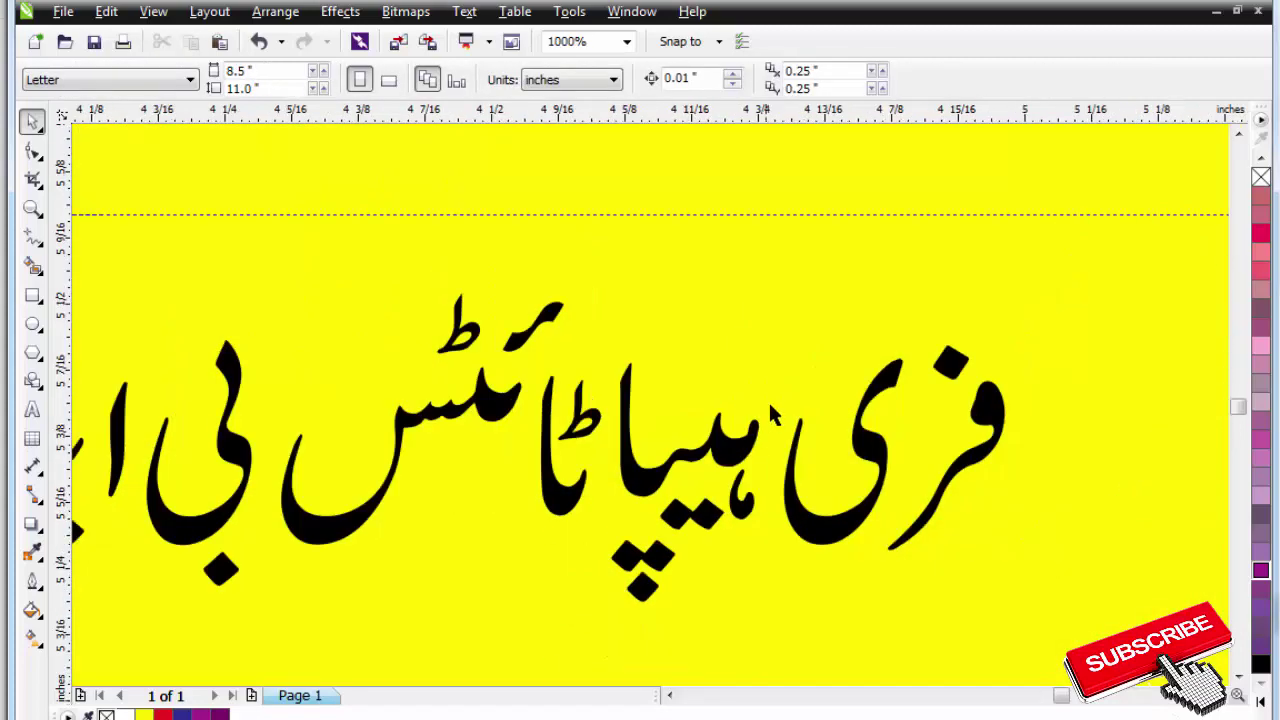
pyautogui.moveTo(800, 329); pyautogui.dragTo(579, 662)
pyautogui.press('Escape')
# Select all the parts of ٹائٹس and weld them into one shape.
pyautogui.scroll(-2, 682, 329)
pyautogui.press('F2')
pyautogui.moveTo(528, 268); pyautogui.dragTo(760, 426)
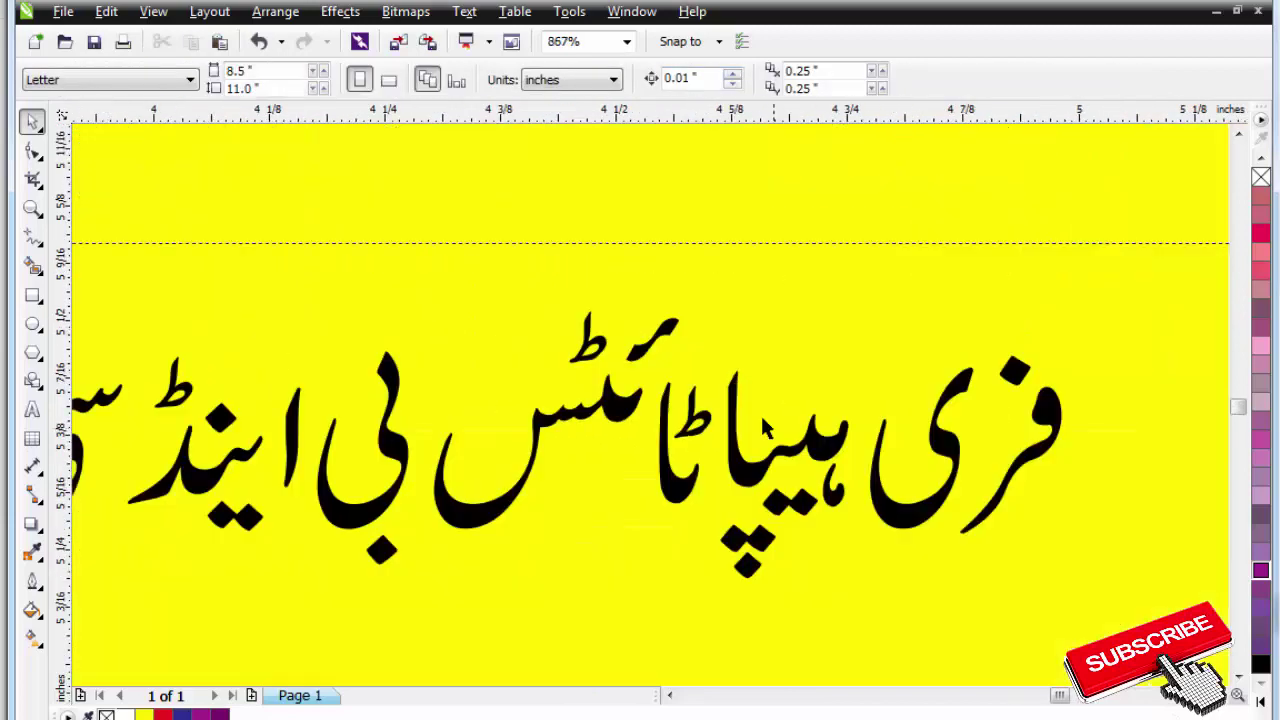
pyautogui.moveTo(743, 265); pyautogui.dragTo(418, 596)
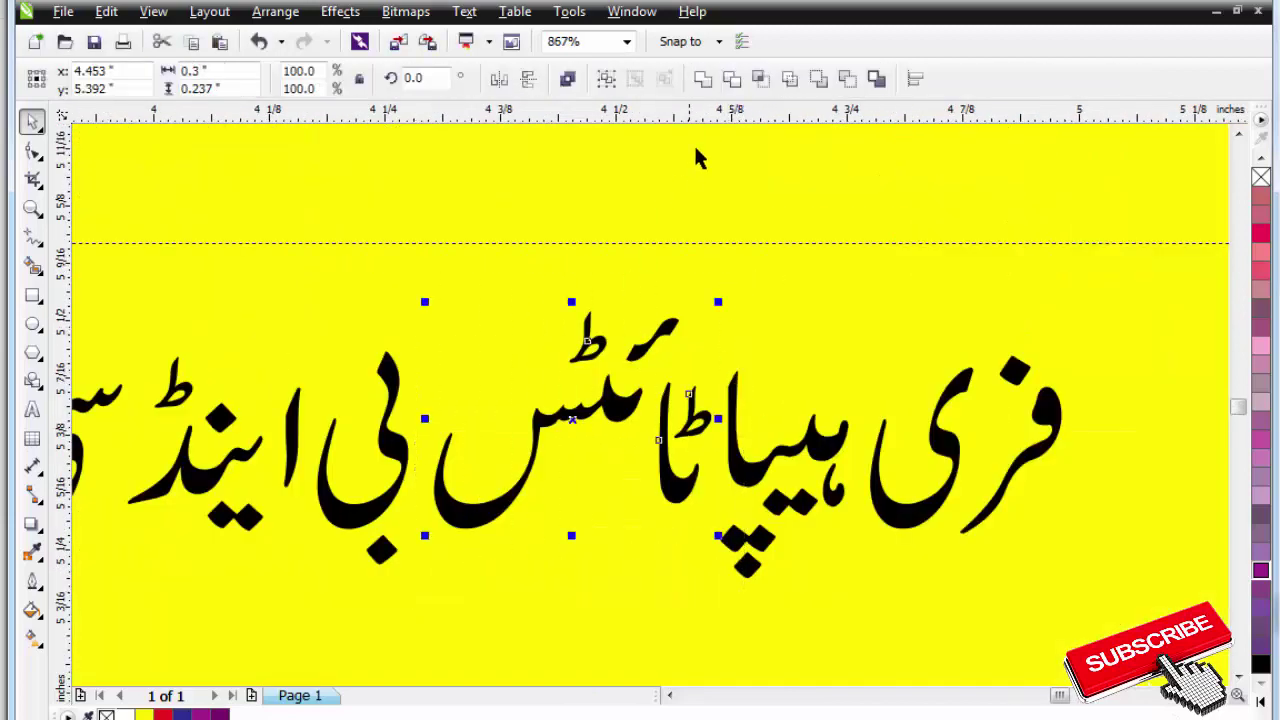
pyautogui.click(704, 86)
pyautogui.press('Escape')
# Close the gaps in the heading by moving ٹائٹس right towards ہیپا and بی right towards ٹائٹس.
pyautogui.moveTo(698, 419); pyautogui.dragTo(704, 420)
pyautogui.press('F3')
pyautogui.press('F3')
pyautogui.press('F2')
pyautogui.moveTo(677, 466); pyautogui.dragTo(415, 376)
pyautogui.press('Escape')
pyautogui.moveTo(708, 404); pyautogui.dragTo(722, 403)
pyautogui.moveTo(684, 303); pyautogui.dragTo(685, 317)
pyautogui.press('Escape')
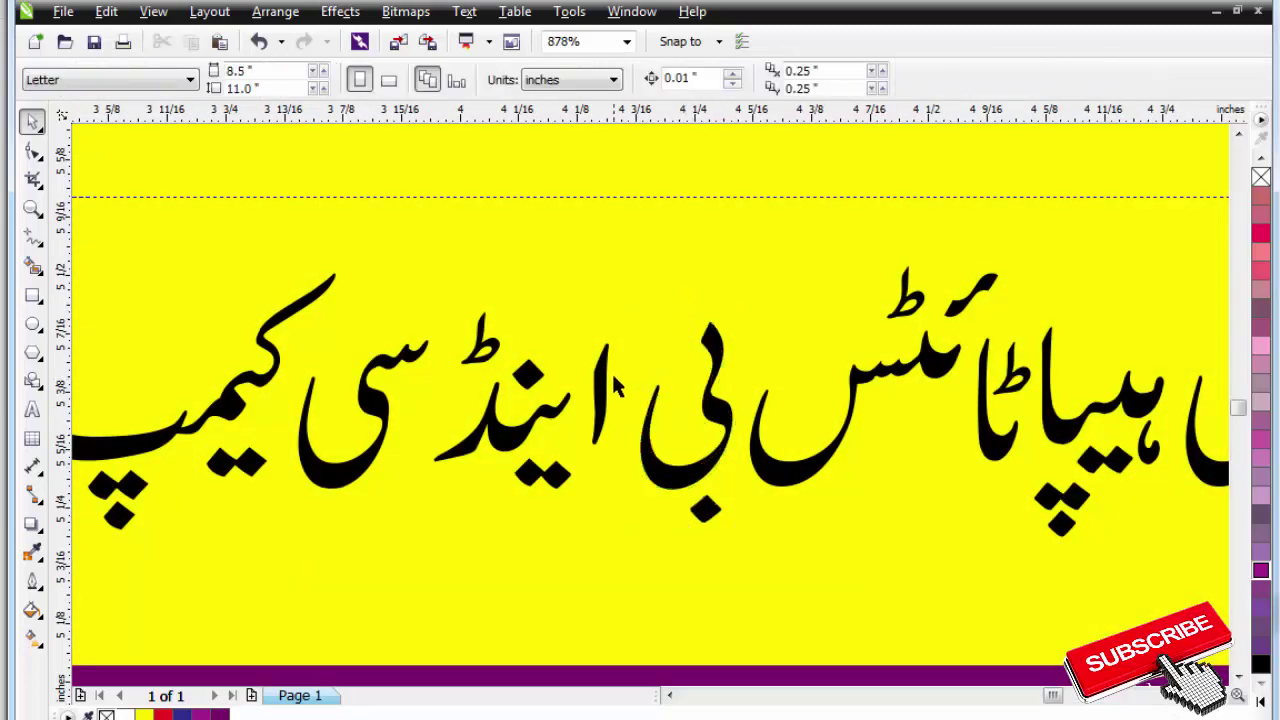
# Nudge the alif of اینڈ left, then shrink the whole word and place it close beside بی.
pyautogui.moveTo(603, 384); pyautogui.dragTo(595, 384)
pyautogui.moveTo(617, 292); pyautogui.dragTo(425, 515)
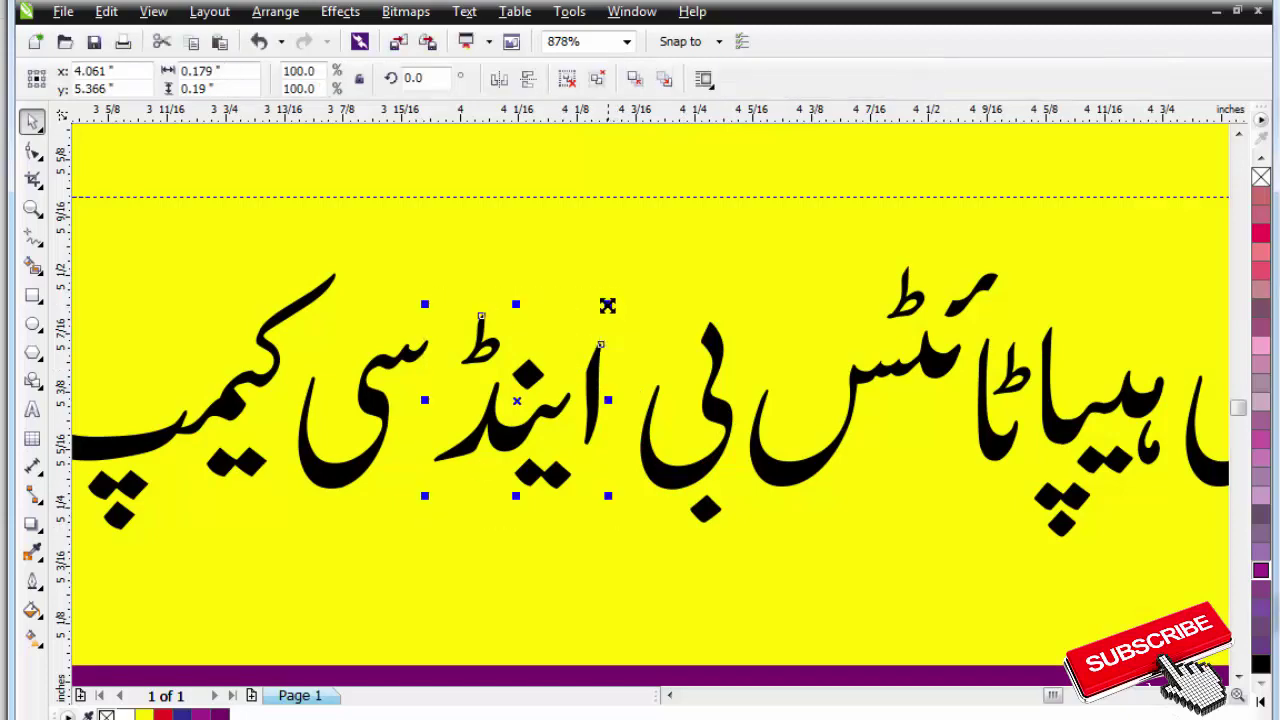
pyautogui.moveTo(608, 306); pyautogui.dragTo(575, 338)
pyautogui.moveTo(530, 385); pyautogui.dragTo(580, 397)
pyautogui.scroll(-4, 585, 395)
pyautogui.scroll(3, 510, 395)
pyautogui.click(714, 457)
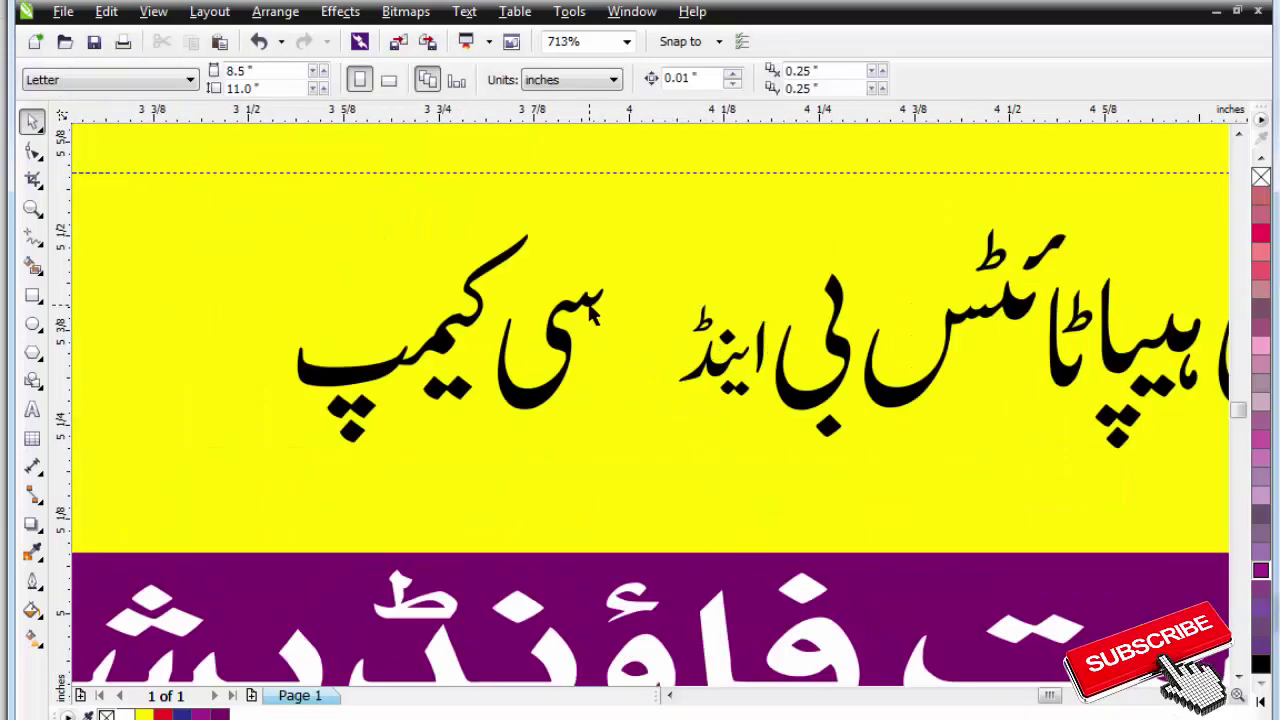
# Close the remaining heading gaps by moving سی right towards اینڈ and کیمپ right towards سی.
pyautogui.moveTo(595, 305); pyautogui.dragTo(680, 303)
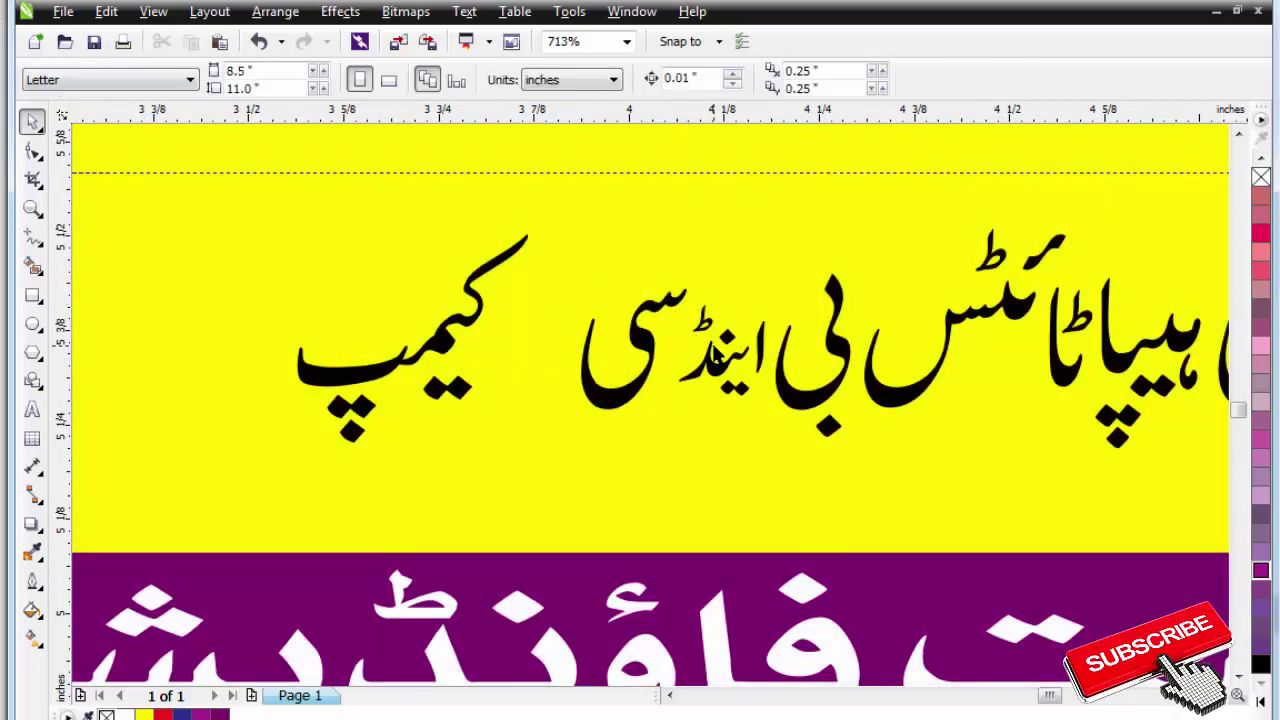
pyautogui.scroll(-2, 560, 320)
pyautogui.moveTo(485, 313); pyautogui.dragTo(545, 308)
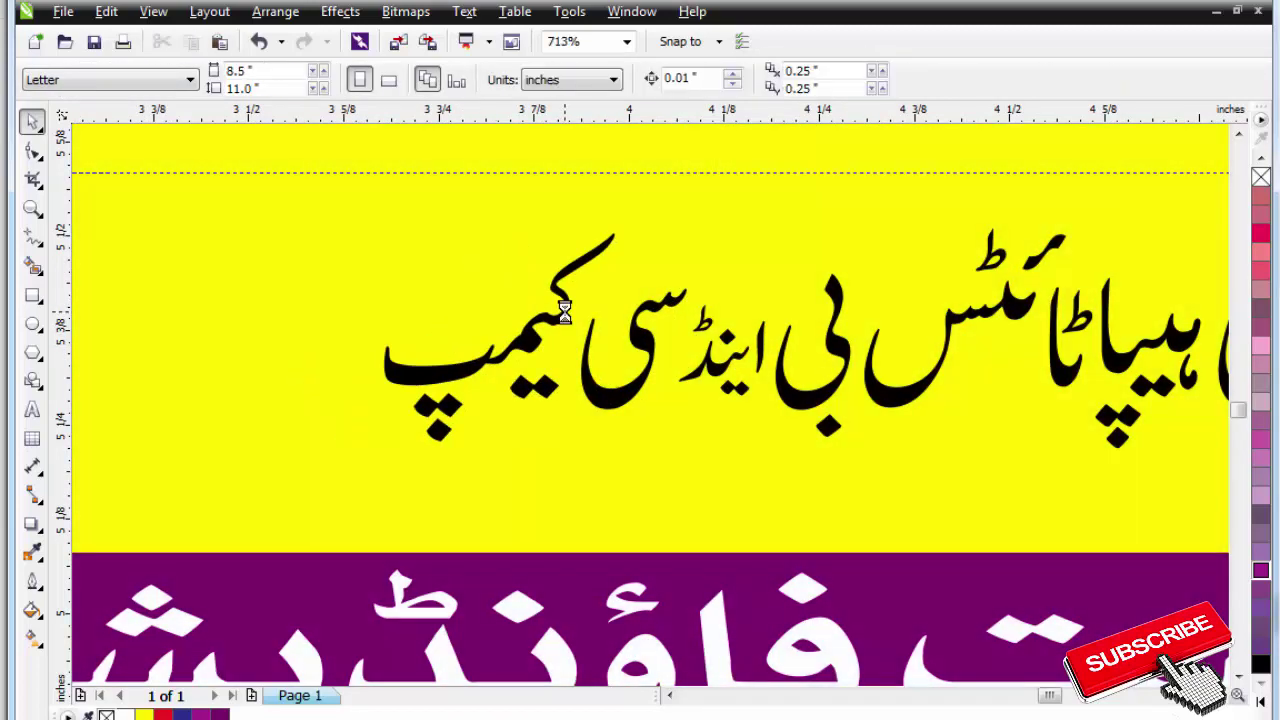
pyautogui.scroll(-2, 543, 305)
# Enlarge the complete heading to about 3.12 inches wide and centre it on the banner's yellow area.
pyautogui.moveTo(731, 358); pyautogui.dragTo(675, 343)
pyautogui.scroll(-2, 551, 305)
pyautogui.scroll(2, 833, 376)
pyautogui.press('Escape')
pyautogui.click(676, 372)
pyautogui.scroll(-2, 862, 332)
pyautogui.scroll(2, 980, 421)
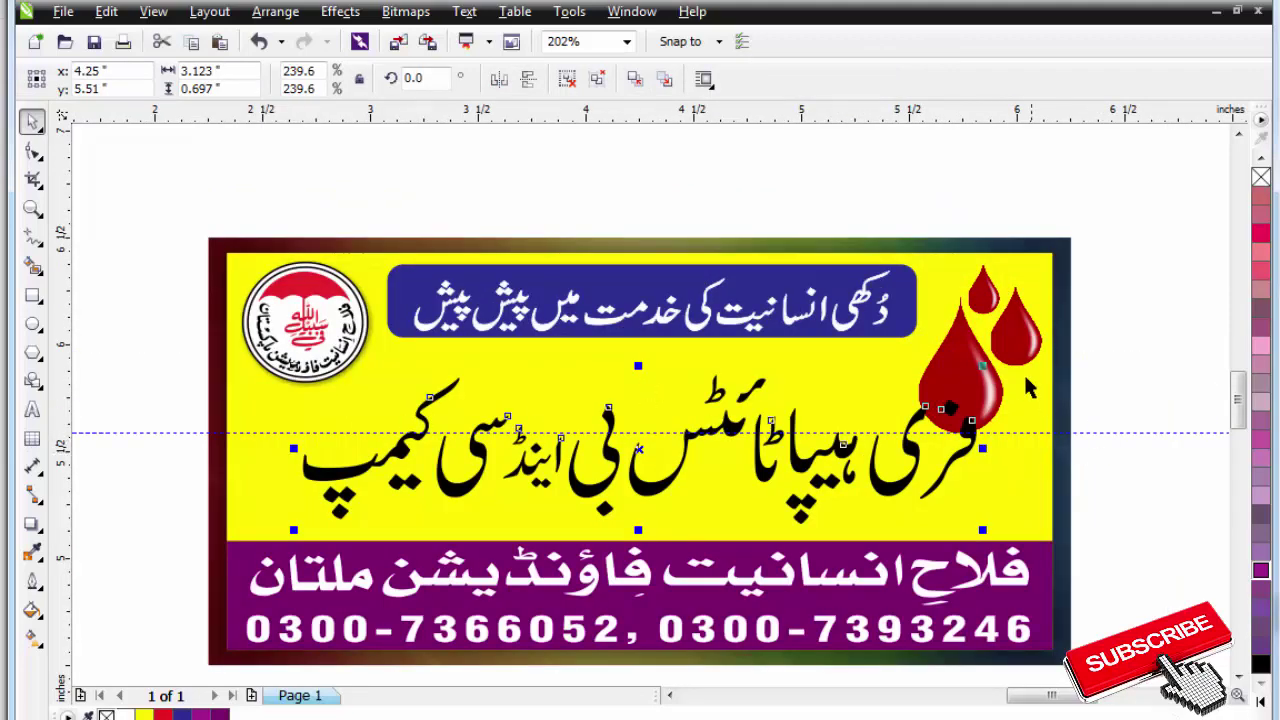
# Move the three blood drops outside the banner's upper-left corner and resize the heading to fit the yellow area.
pyautogui.moveTo(988, 370); pyautogui.dragTo(226, 197)
pyautogui.press('Escape')
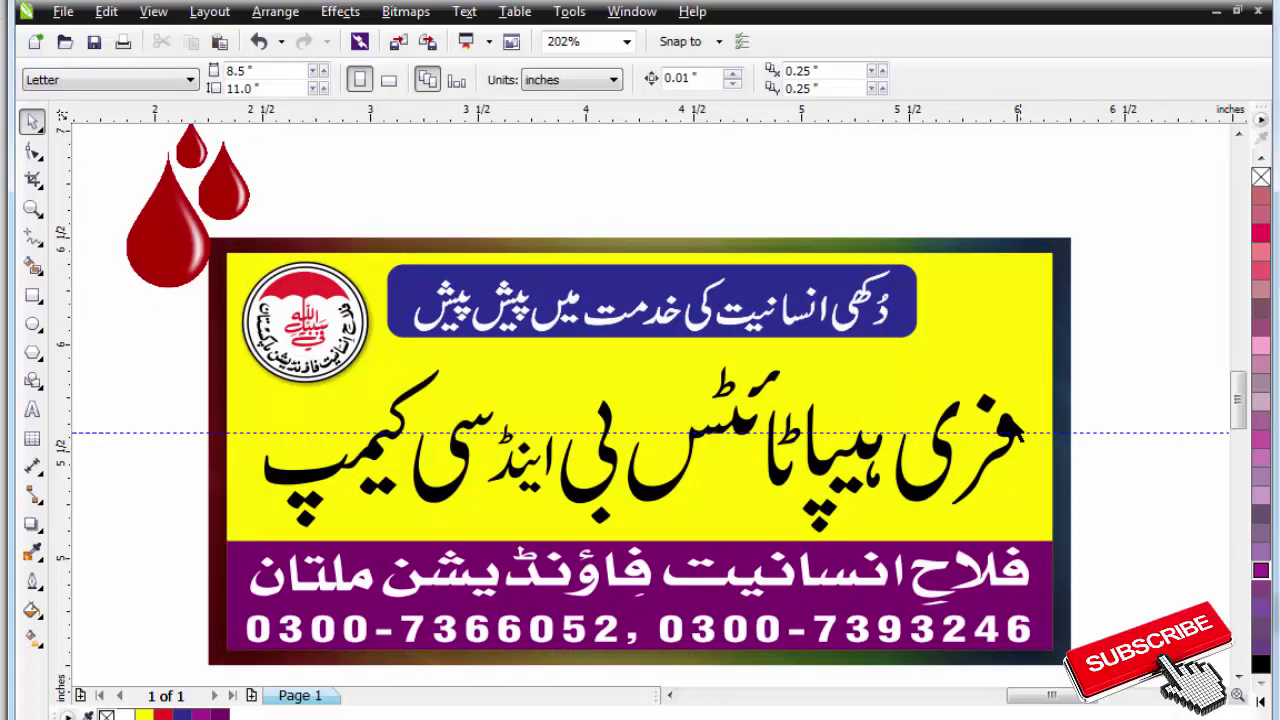
pyautogui.click(1014, 429)
pyautogui.moveTo(1021, 368); pyautogui.dragTo(986, 414)
pyautogui.click(963, 435)
pyautogui.press('Escape')
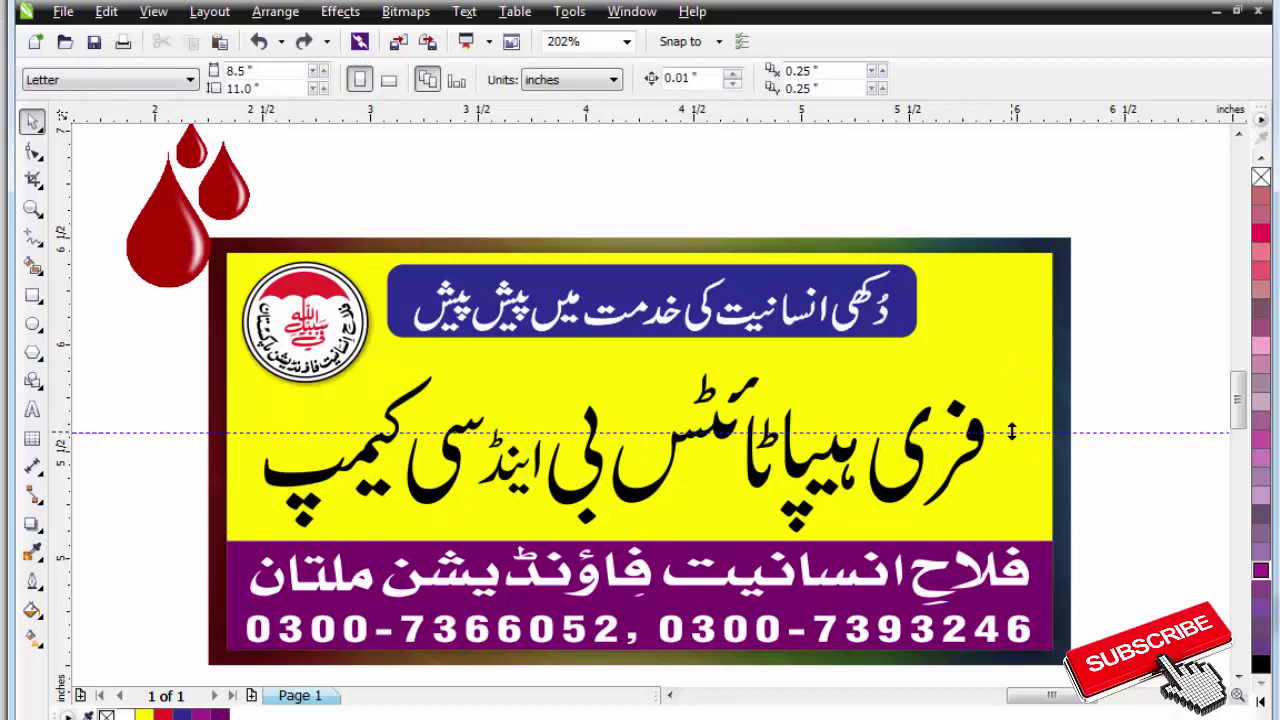
# Delete the horizontal guideline crossing the banner and enlarge the word فری slightly.
pyautogui.click(1014, 432)
pyautogui.press('Delete')
pyautogui.click(979, 422)
pyautogui.press('Escape')
pyautogui.moveTo(1028, 361); pyautogui.dragTo(866, 508)
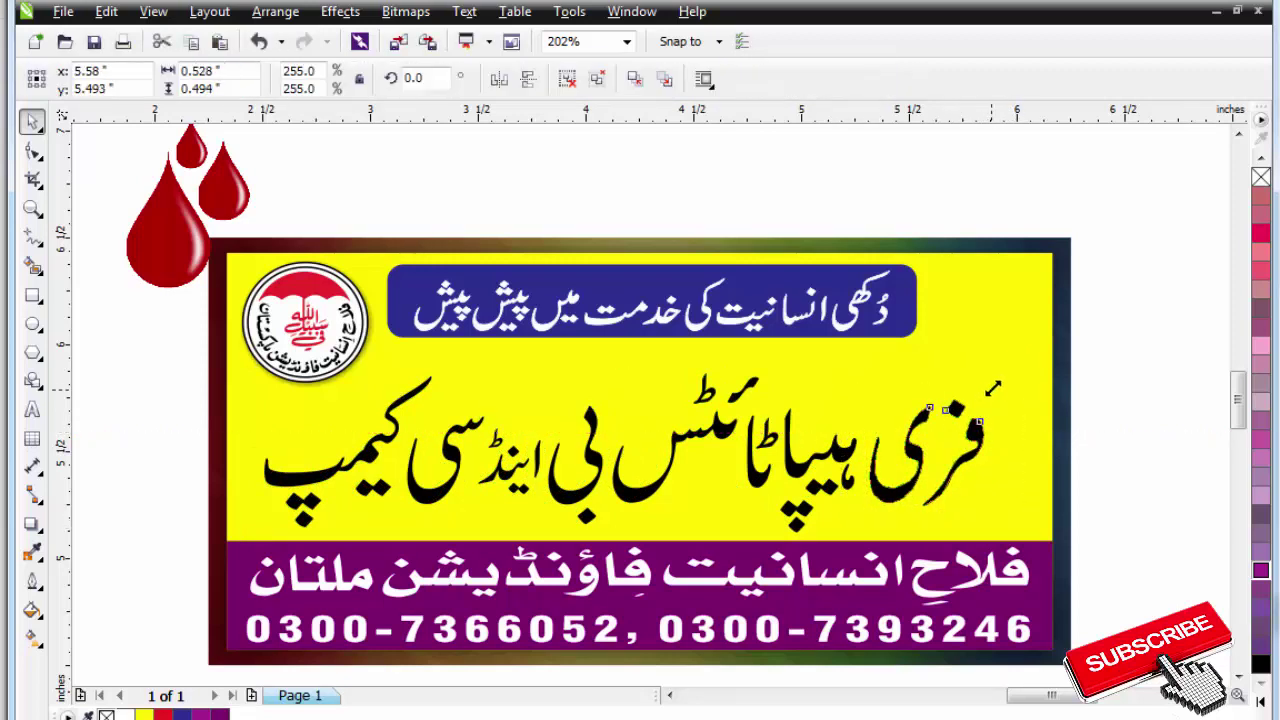
pyautogui.moveTo(993, 388); pyautogui.dragTo(1002, 380)
# Enlarge the whole heading to about 3.61 inches wide so it nearly fills the yellow area's width.
pyautogui.moveTo(1017, 360); pyautogui.dragTo(272, 557)
pyautogui.moveTo(1000, 364); pyautogui.dragTo(1045, 341)
pyautogui.click(1000, 336)
pyautogui.press('Escape')
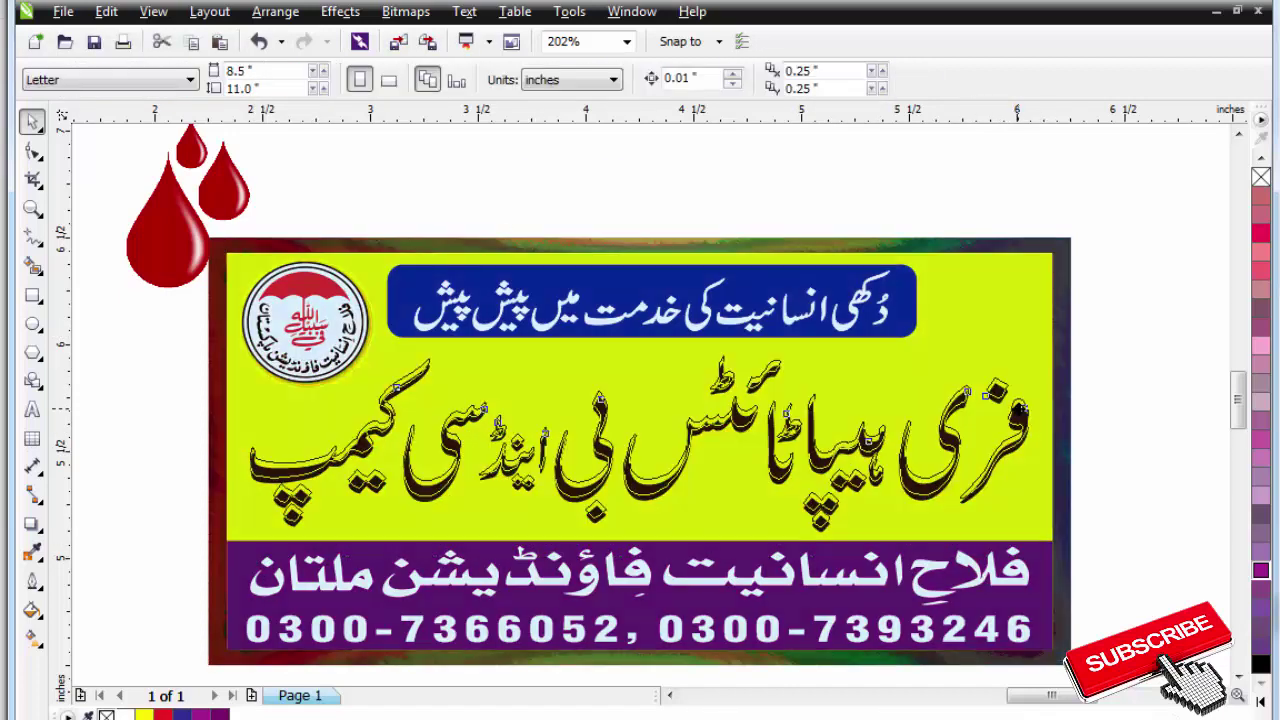
# Move the round logo to the banner's upper-right corner and resize it to about 0.602 by 0.558 inches.
pyautogui.moveTo(306, 340); pyautogui.dragTo(990, 310)
pyautogui.scroll(3, 990, 310)
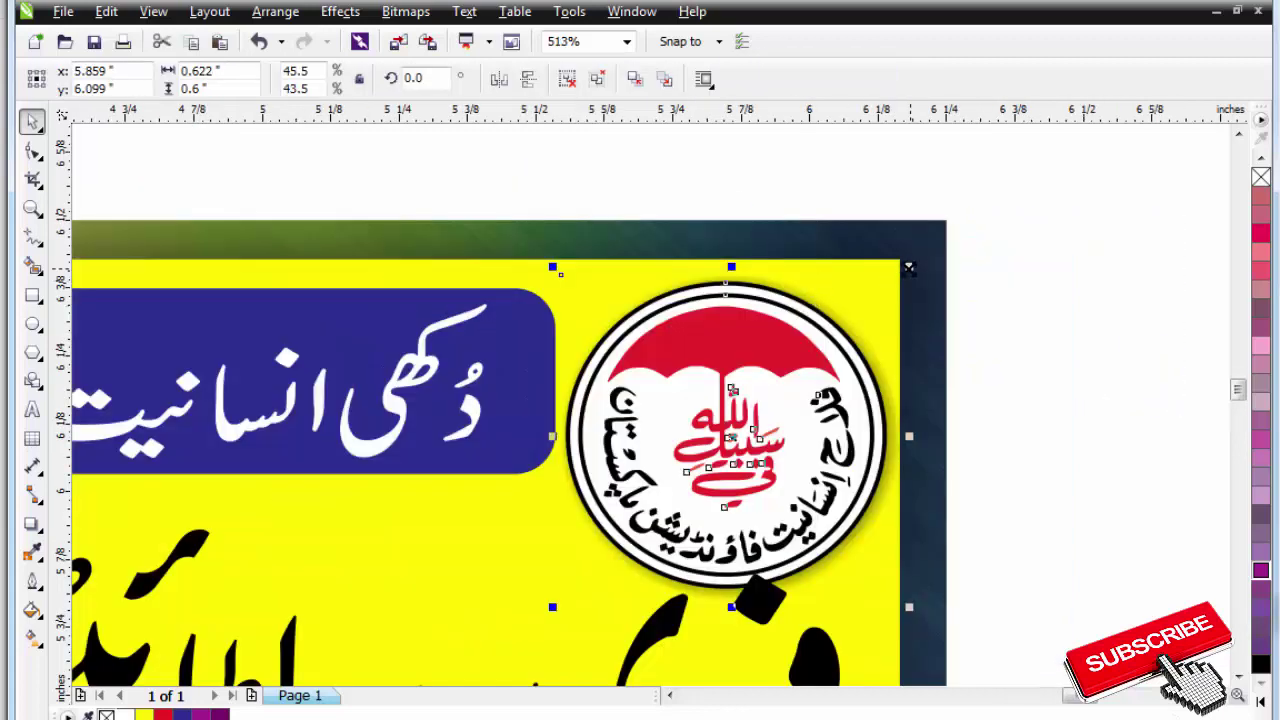
pyautogui.moveTo(909, 268); pyautogui.dragTo(897, 279)
pyautogui.moveTo(761, 388); pyautogui.dragTo(769, 373)
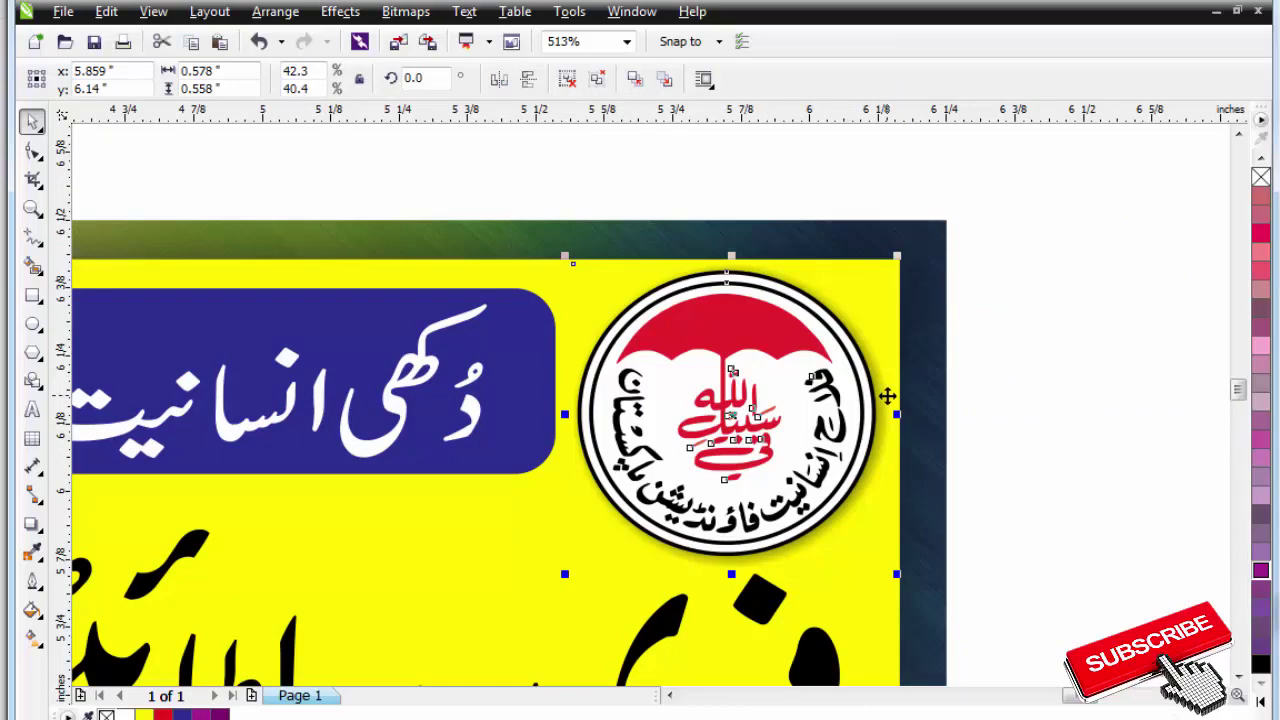
pyautogui.moveTo(895, 416); pyautogui.dragTo(901, 416)
# Place the blood drops in the yellow area's upper-left corner and enlarge them to about 0.591 by 0.828 inches.
pyautogui.scroll(-3, 740, 414)
pyautogui.press('F2')
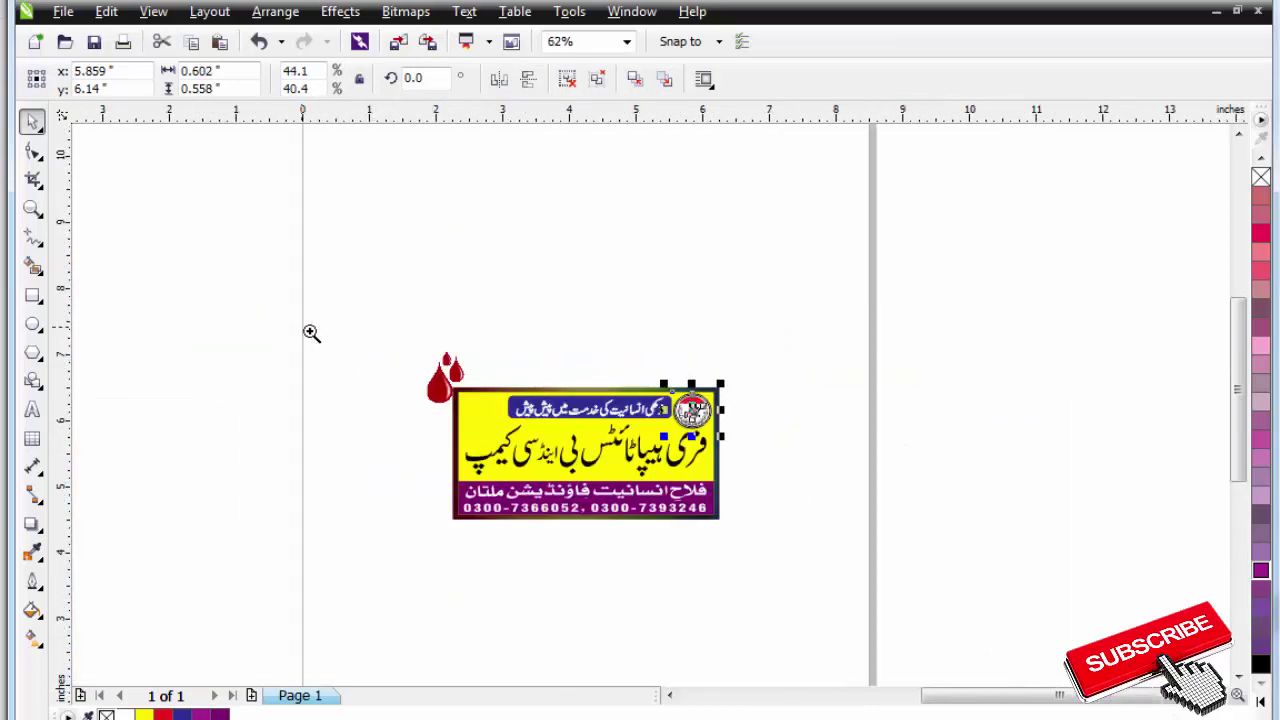
pyautogui.moveTo(311, 331); pyautogui.dragTo(621, 475)
pyautogui.click(525, 368)
pyautogui.moveTo(527, 370); pyautogui.dragTo(688, 477)
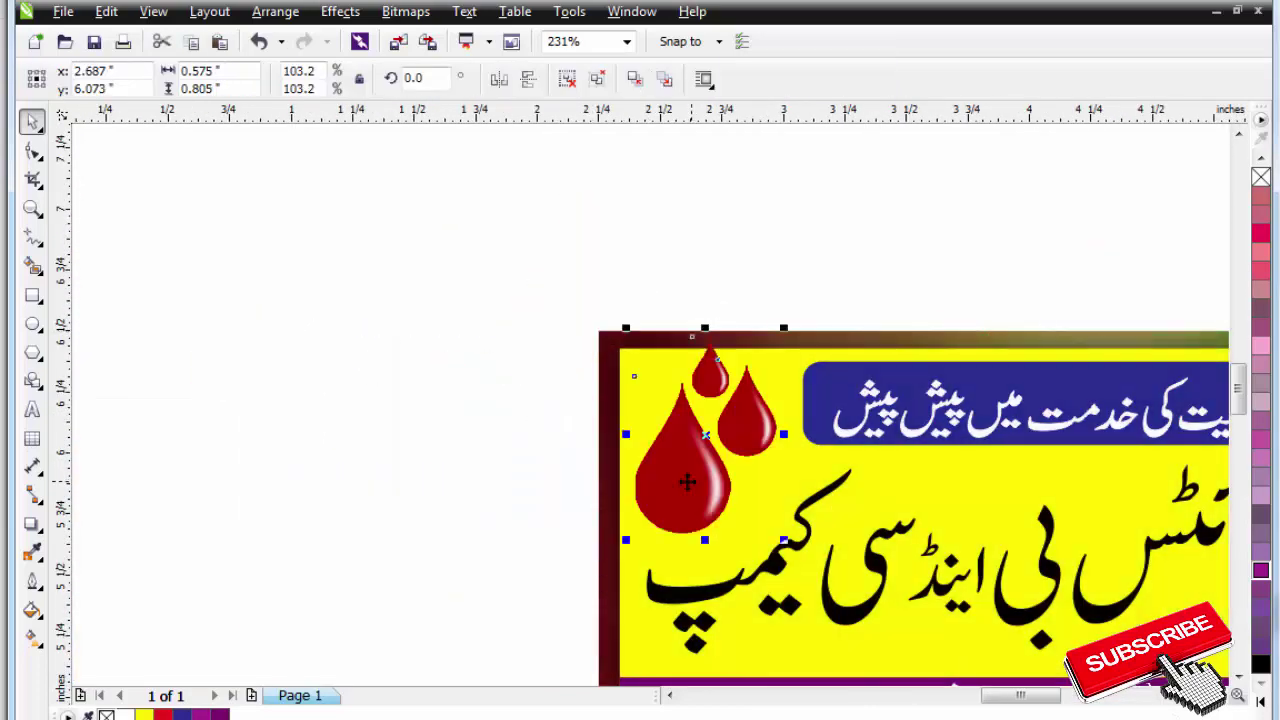
pyautogui.scroll(-2, 688, 477)
pyautogui.moveTo(909, 579); pyautogui.dragTo(983, 603)
pyautogui.moveTo(509, 415); pyautogui.dragTo(509, 437)
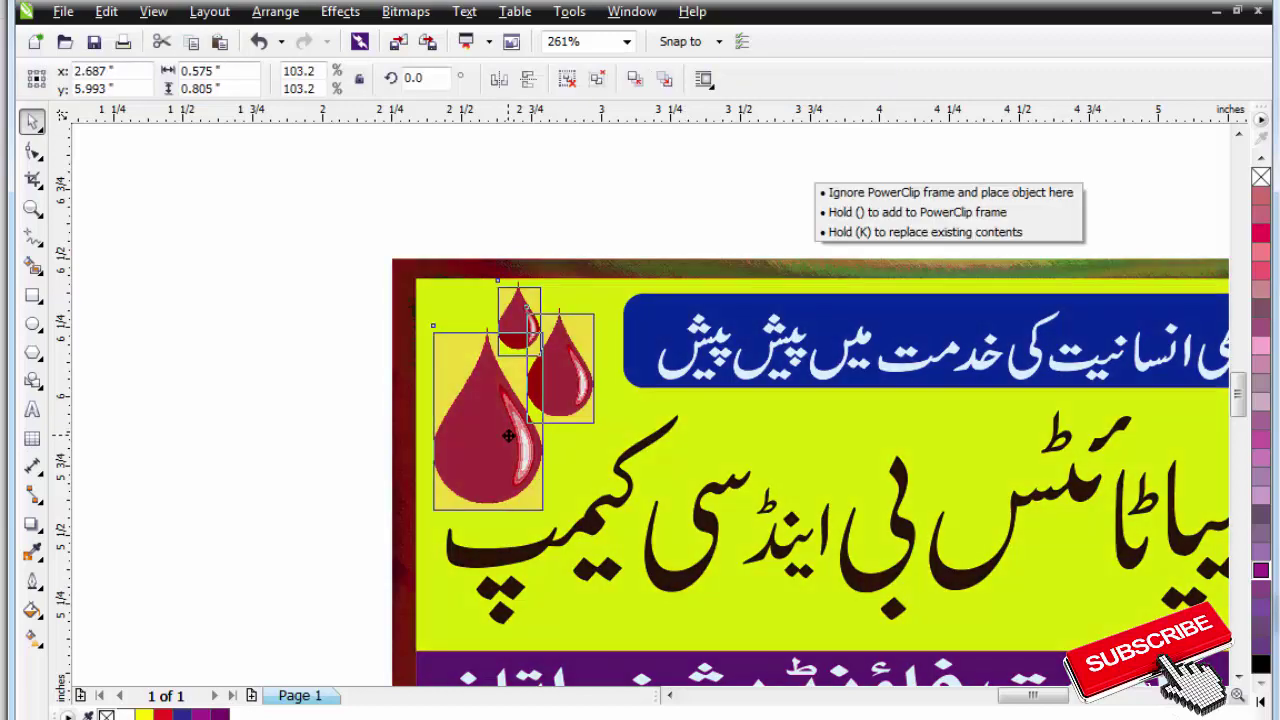
pyautogui.moveTo(603, 281); pyautogui.dragTo(606, 277)
pyautogui.moveTo(575, 359); pyautogui.dragTo(574, 369)
pyautogui.press('Escape')
# Lower the heading slightly, then ungroup it and move the word فری down a little.
pyautogui.scroll(-2, 574, 374)
pyautogui.press('F2')
pyautogui.moveTo(380, 308); pyautogui.dragTo(1054, 622)
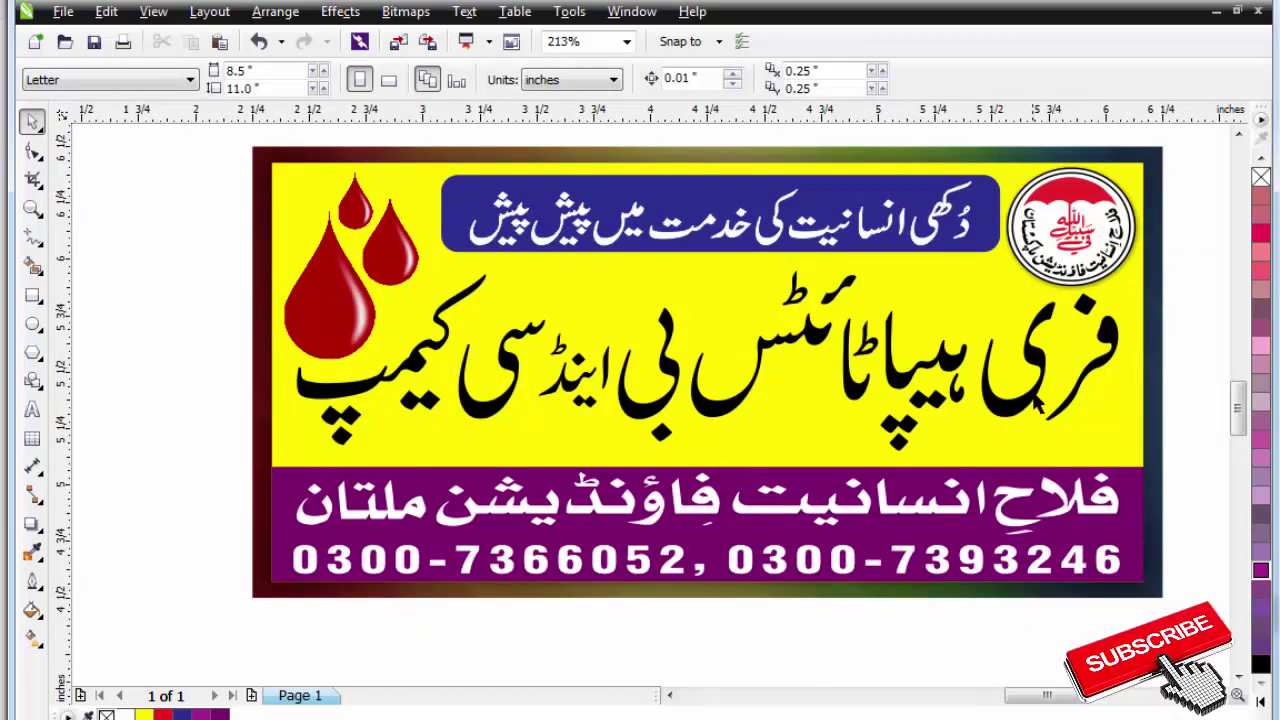
pyautogui.moveTo(1045, 368); pyautogui.dragTo(1045, 376)
pyautogui.scroll(-2, 1040, 375)
pyautogui.press('F2')
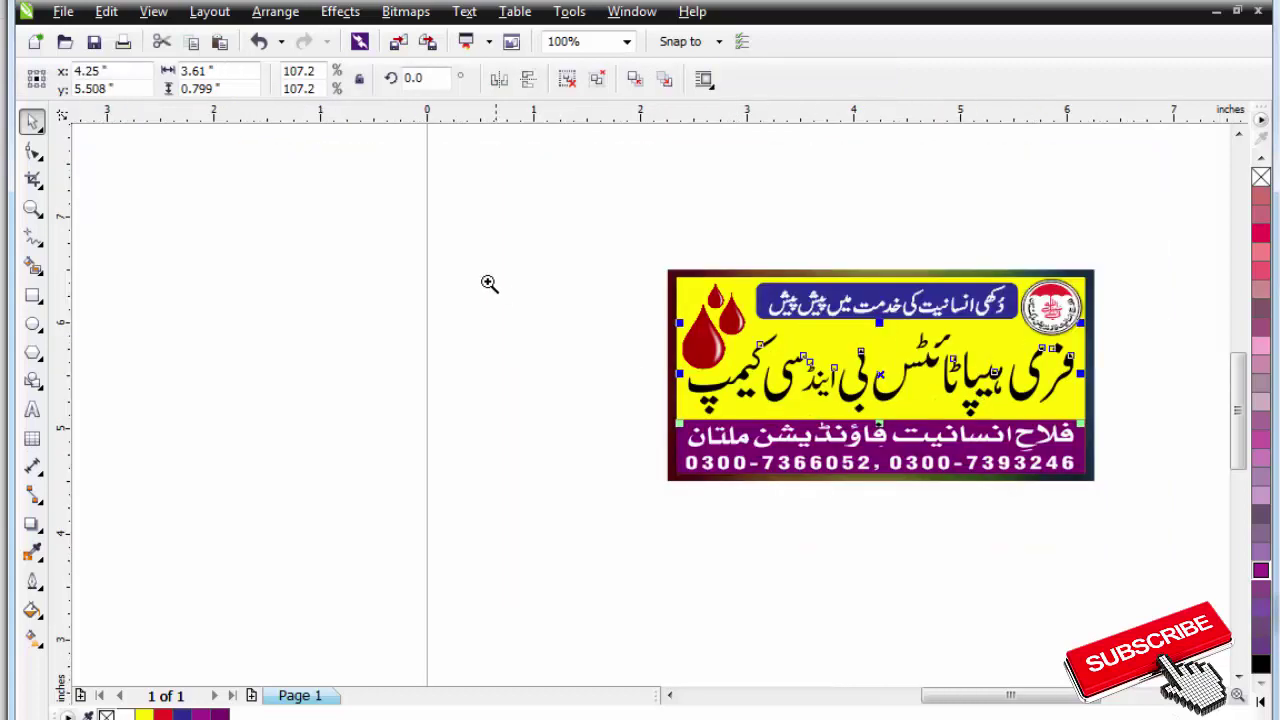
pyautogui.moveTo(492, 284); pyautogui.dragTo(1178, 484)
pyautogui.hotkey('ctrl', 'u')
pyautogui.press('Escape')
pyautogui.moveTo(1031, 351); pyautogui.dragTo(1031, 357)
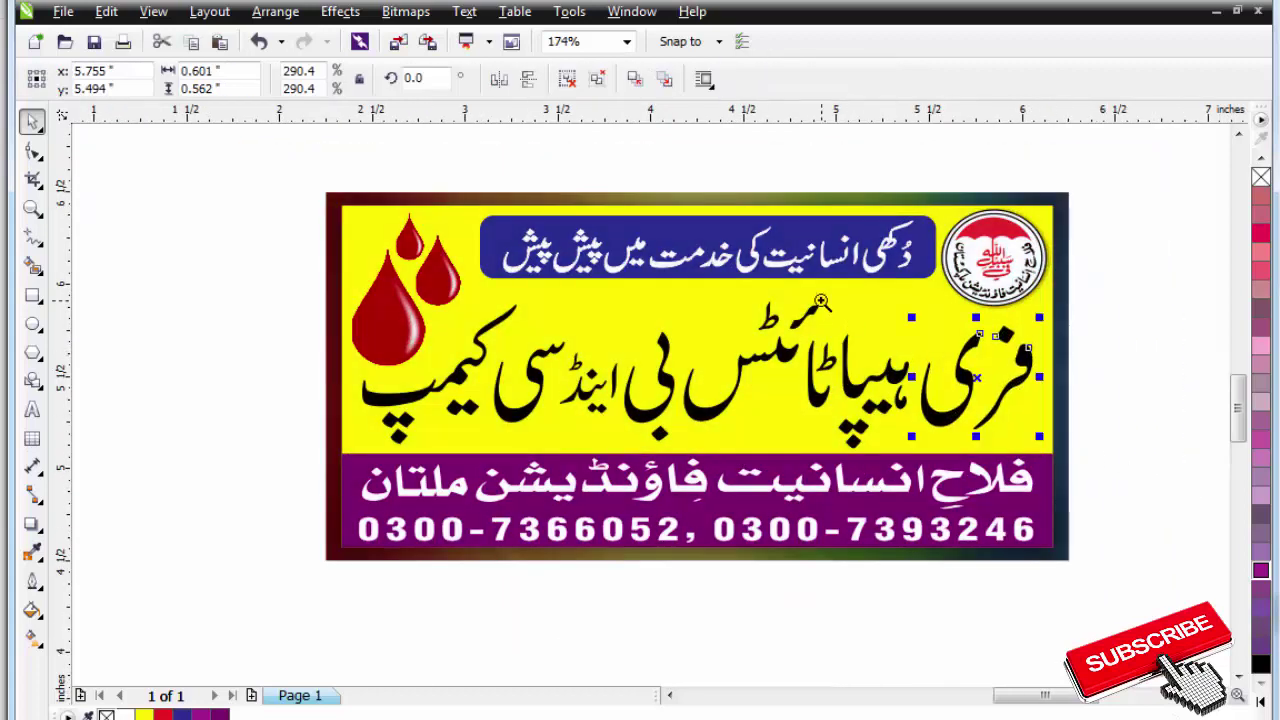
# Ungroup the word فری into its separate letter shapes.
pyautogui.moveTo(1070, 418); pyautogui.dragTo(684, 390)
pyautogui.scroll(2, 684, 390)
pyautogui.hotkey('ctrl', 'u')
pyautogui.press('Escape')
pyautogui.click(436, 298)
pyautogui.moveTo(446, 300)
pyautogui.mouseDown()
pyautogui.moveTo(459, 300)
pyautogui.moveTo(429, 281)
pyautogui.mouseUp()
pyautogui.hotkey('ctrl', 'z')
pyautogui.press('Escape')
# Move the dot above the first letter of فری slightly right.
pyautogui.scroll(-2, 485, 232)
pyautogui.press('F2')
pyautogui.moveTo(398, 200); pyautogui.dragTo(558, 301)
pyautogui.moveTo(728, 259); pyautogui.dragTo(752, 256)
pyautogui.press('Escape')
# Select all the parts of فری and shift the word left, closer to ہیپا.
pyautogui.click(728, 266)
pyautogui.moveTo(870, 205); pyautogui.dragTo(366, 651)
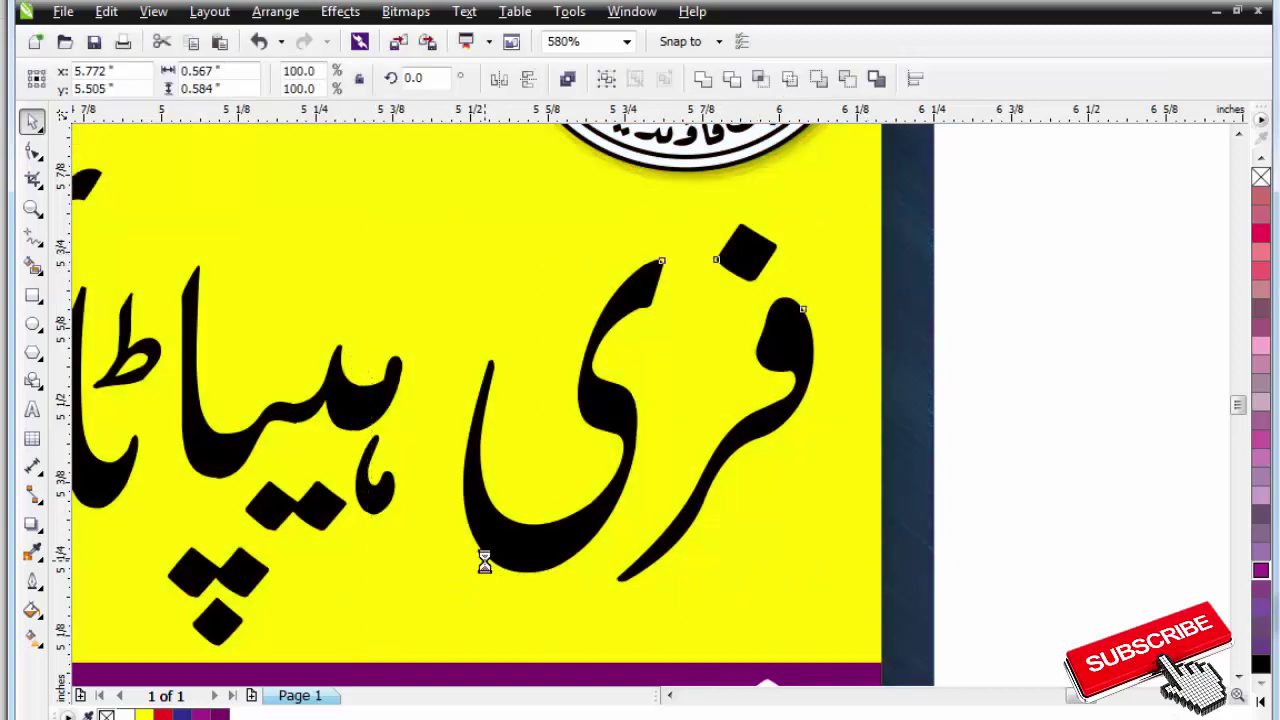
pyautogui.moveTo(499, 544); pyautogui.dragTo(471, 544)
pyautogui.scroll(-3, 672, 352)
# Enlarge and widen the word فری to about 0.646 by 0.616 inches.
pyautogui.press('F2')
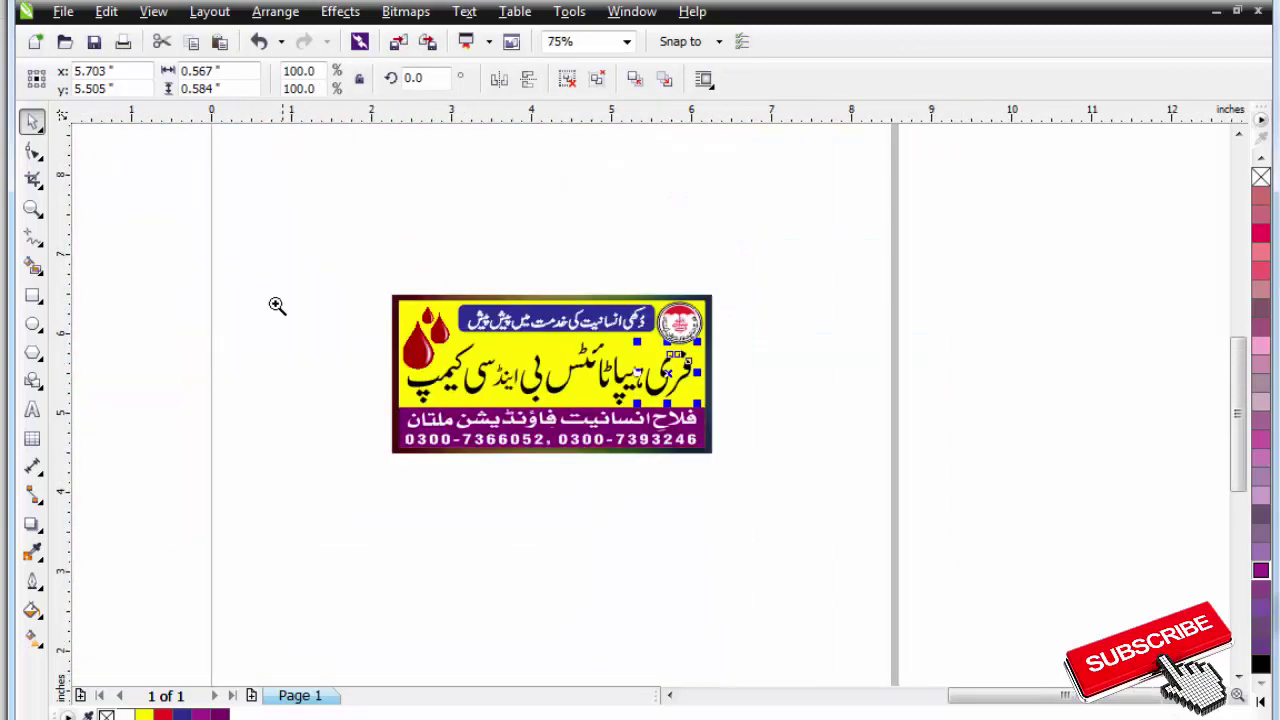
pyautogui.moveTo(274, 302); pyautogui.dragTo(823, 472)
pyautogui.moveTo(958, 320); pyautogui.dragTo(964, 314)
pyautogui.moveTo(962, 378); pyautogui.dragTo(970, 372)
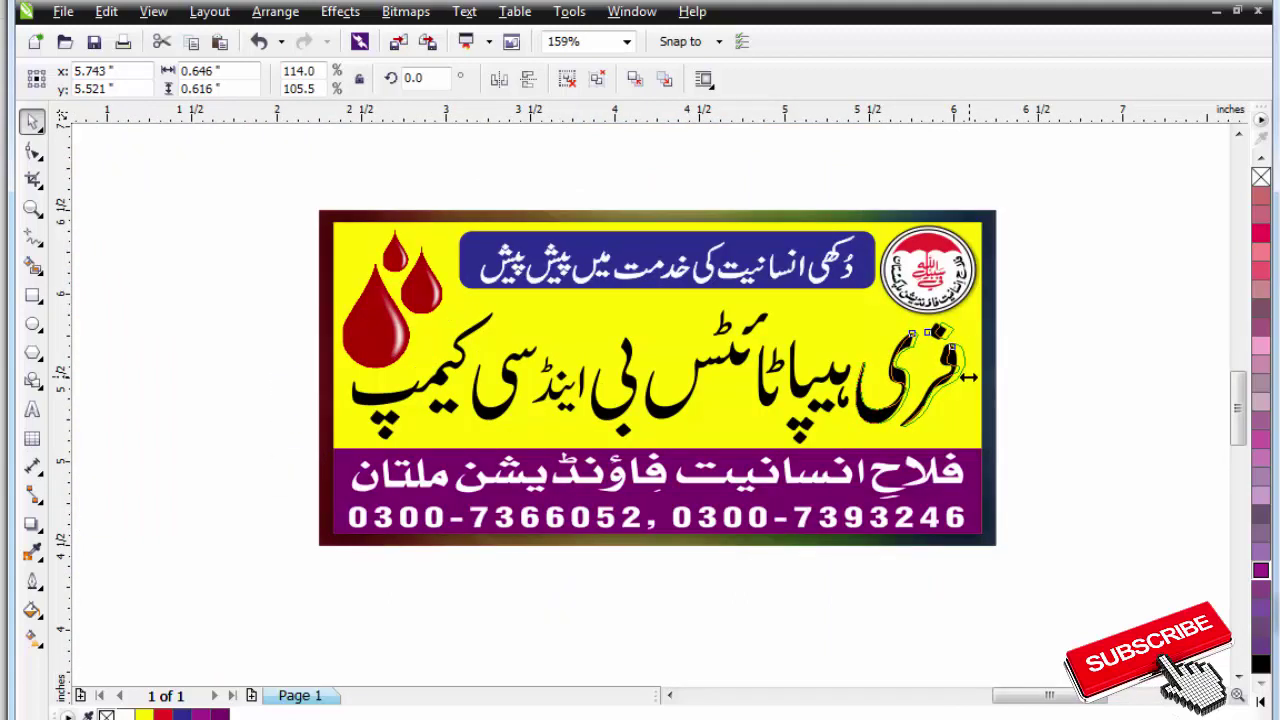
# Group all the words of the Urdu heading.
pyautogui.moveTo(1004, 293); pyautogui.dragTo(340, 463)
pyautogui.hotkey('ctrl', 'g')
pyautogui.click(750, 355)
pyautogui.press('Escape')
pyautogui.click(743, 357)
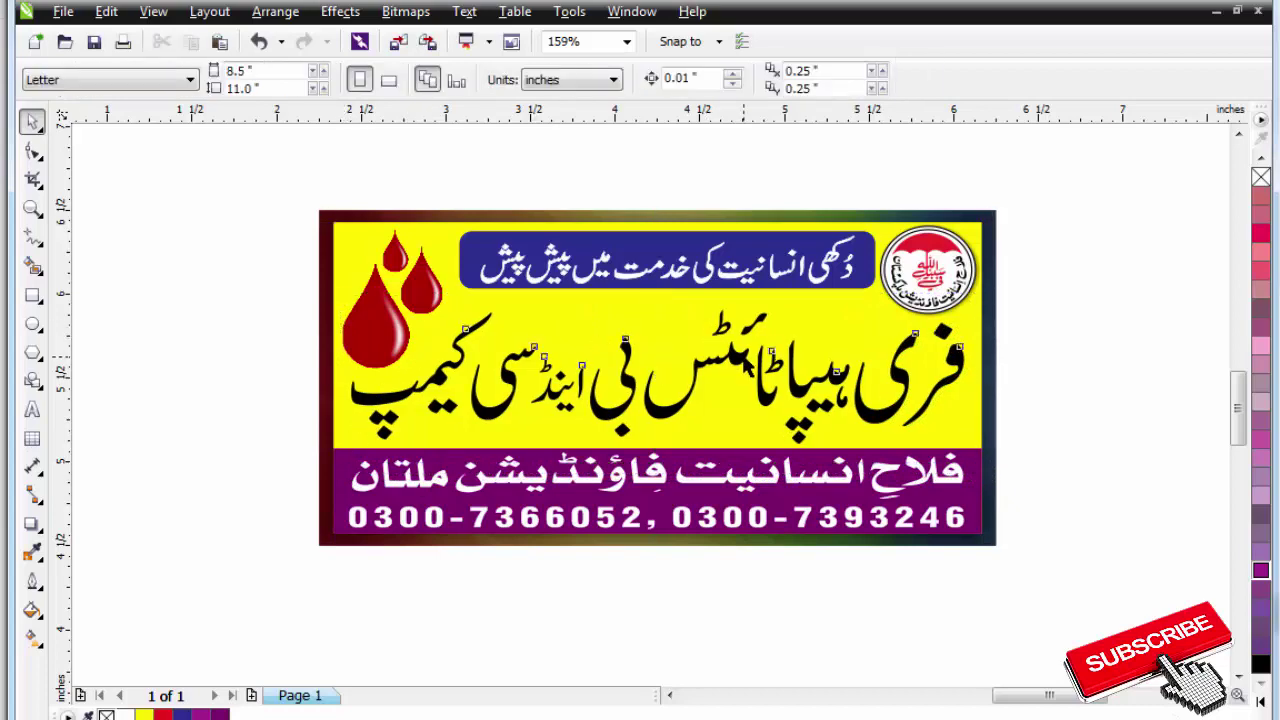
pyautogui.click(748, 367)
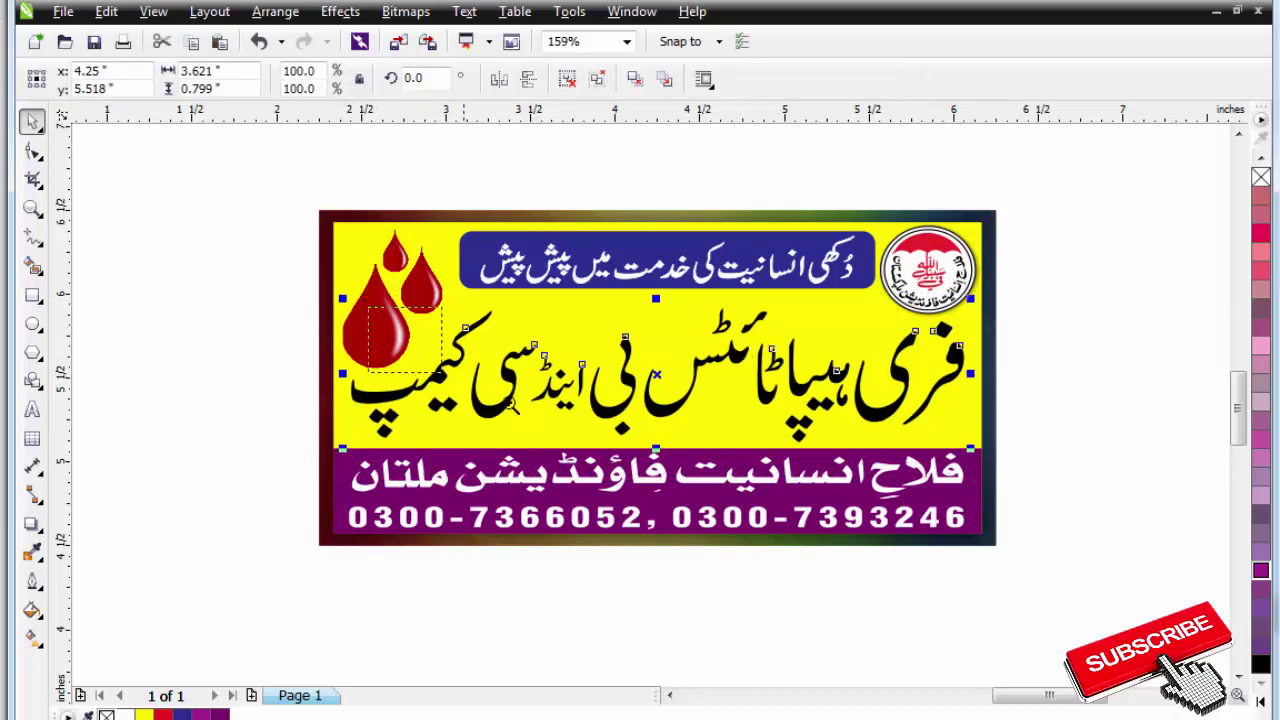
# Shrink the word اینڈ and raise it into the space above the lower-left curve of بی.
pyautogui.scroll(4, 510, 402)
pyautogui.press('Escape')
pyautogui.click(529, 400)
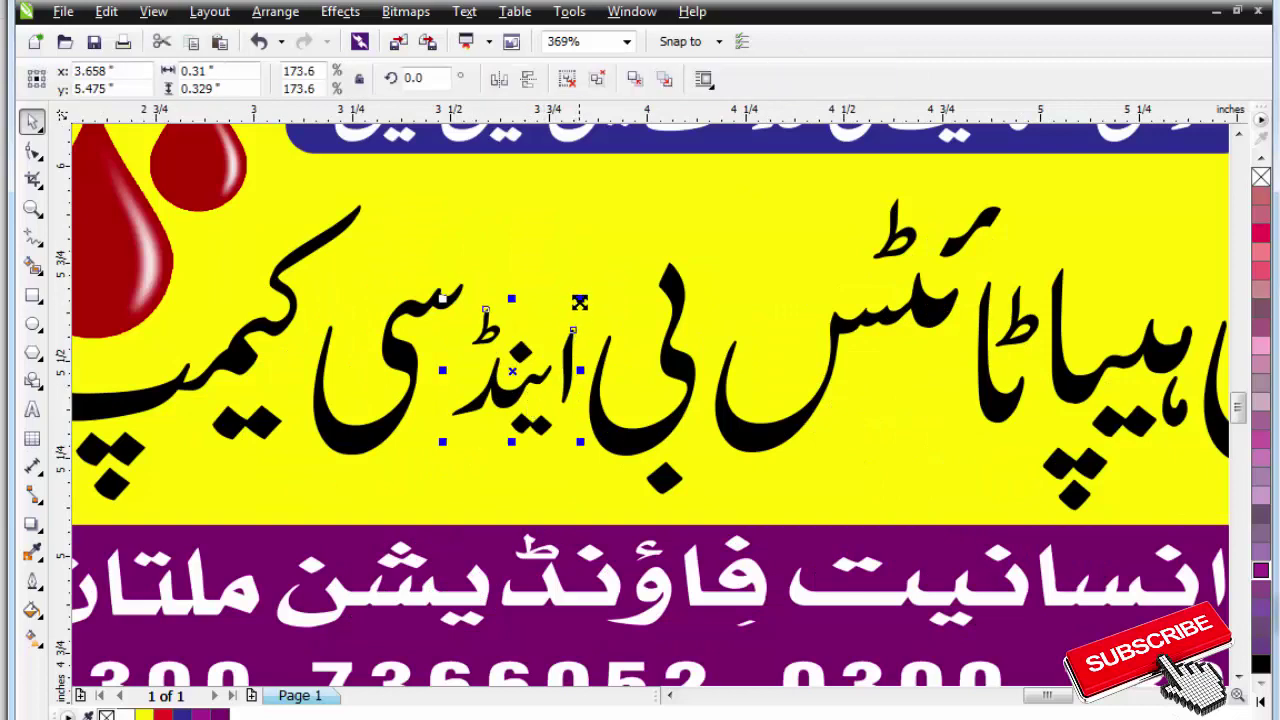
pyautogui.moveTo(580, 302); pyautogui.dragTo(602, 283)
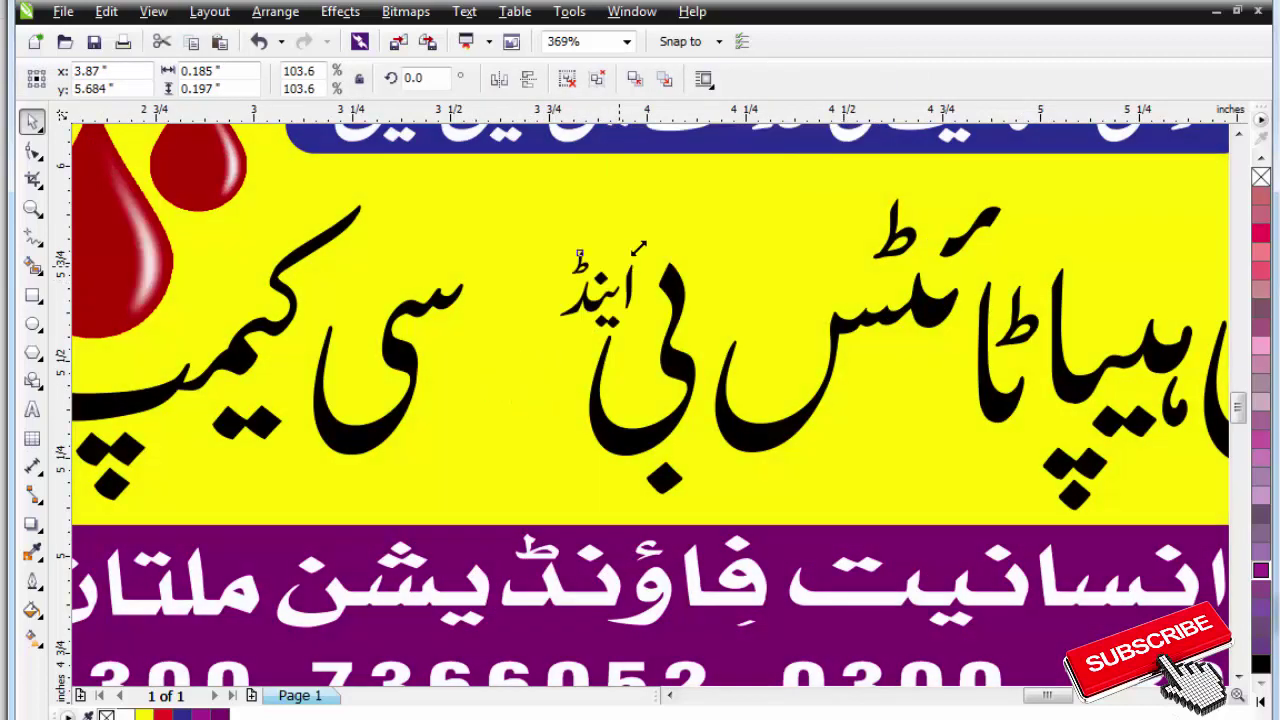
pyautogui.moveTo(641, 242); pyautogui.dragTo(635, 248)
pyautogui.moveTo(608, 294); pyautogui.dragTo(615, 289)
# Move سی and کیمپ right to fill the space freed by the raised اینڈ.
pyautogui.scroll(-2, 500, 312)
pyautogui.moveTo(259, 232); pyautogui.dragTo(768, 422)
pyautogui.moveTo(831, 384); pyautogui.dragTo(806, 430)
pyautogui.hotkey('ctrl', 'z')
pyautogui.press('Escape')
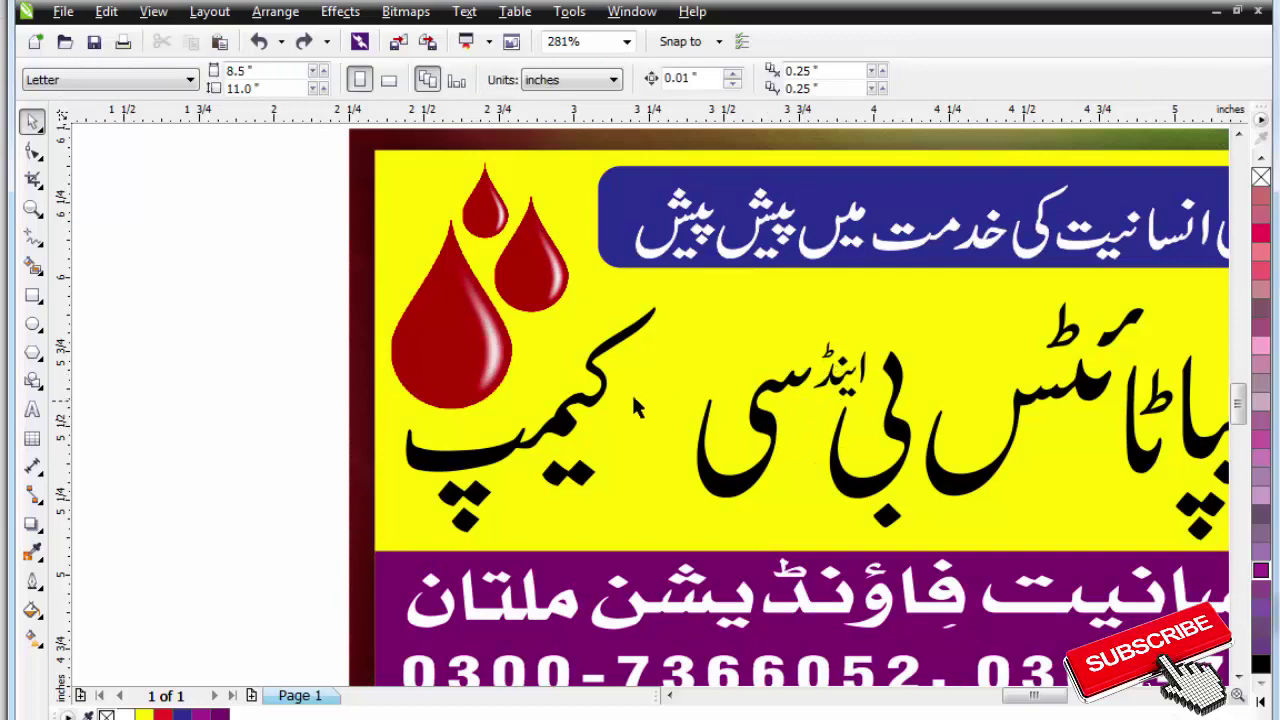
pyautogui.moveTo(590, 403); pyautogui.dragTo(679, 403)
# Select the whole heading and enlarge it to about 3.656 by 0.876 inches across the yellow area.
pyautogui.press('Escape')
pyautogui.press('F3')
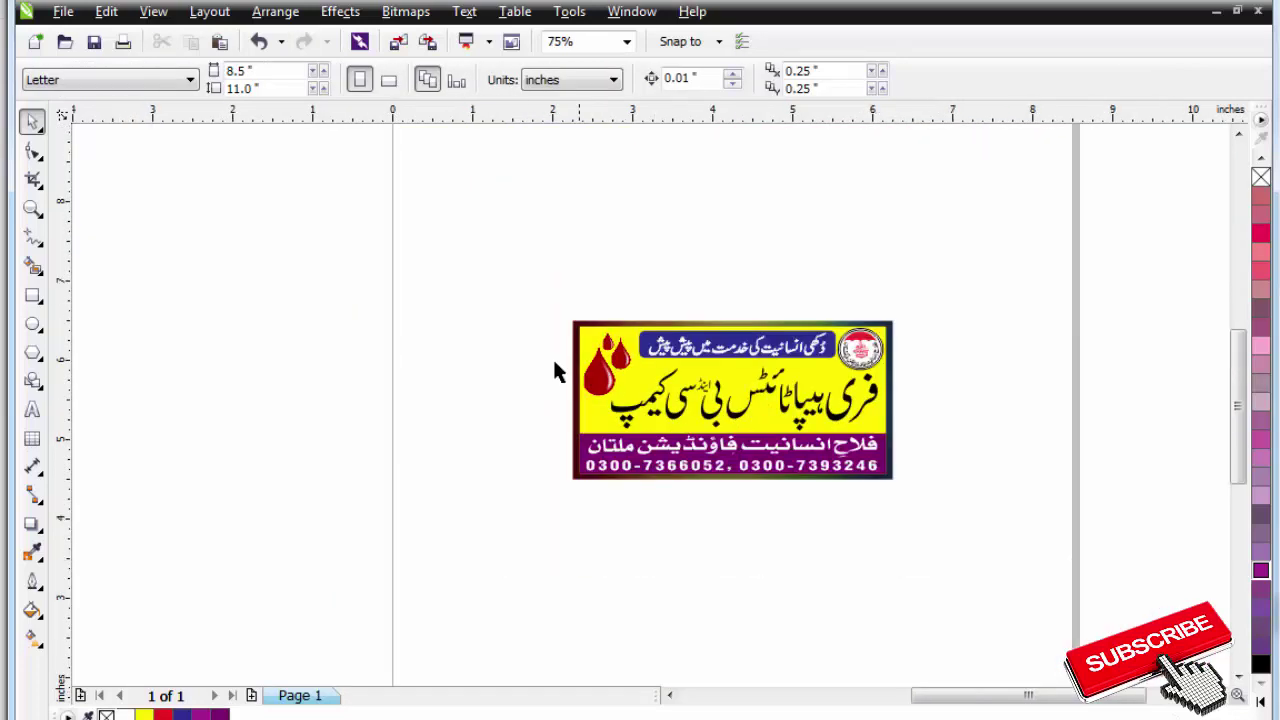
pyautogui.press('F2')
pyautogui.moveTo(534, 359); pyautogui.dragTo(1015, 479)
pyautogui.moveTo(931, 267); pyautogui.dragTo(254, 455)
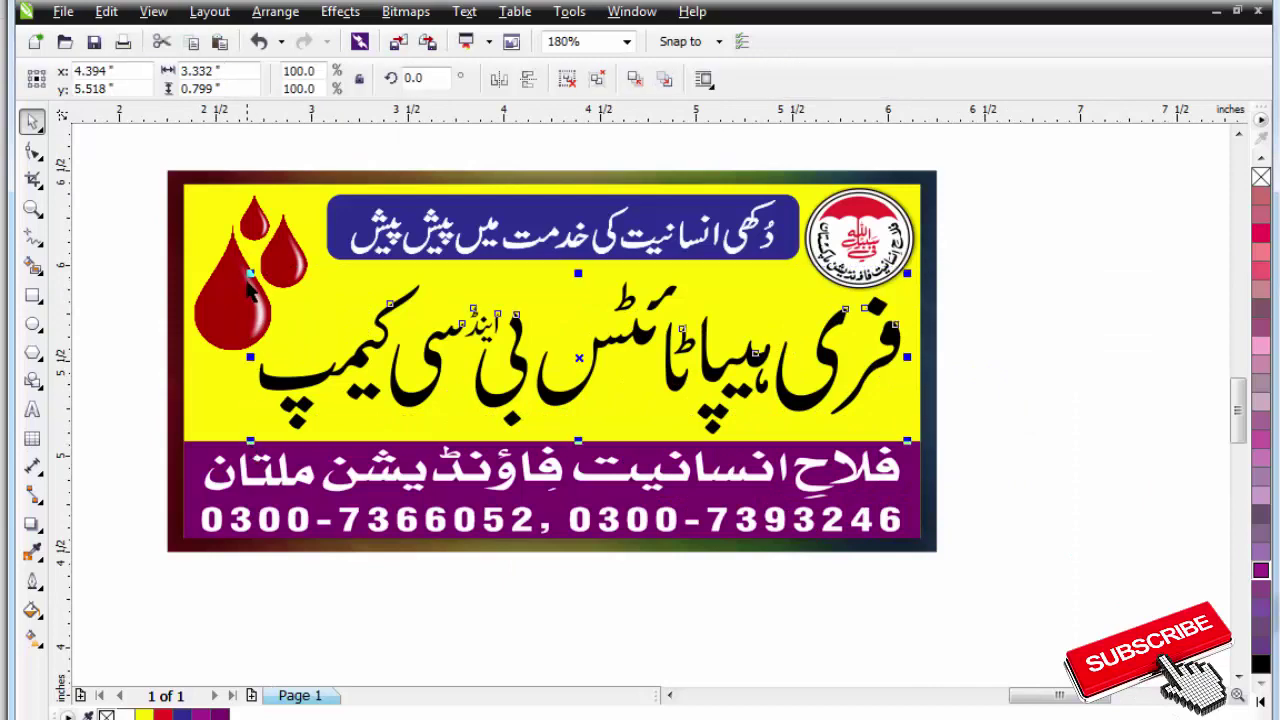
pyautogui.moveTo(250, 274); pyautogui.dragTo(186, 257)
pyautogui.press('F3')
pyautogui.press('F2')
pyautogui.moveTo(406, 191); pyautogui.dragTo(1012, 395)
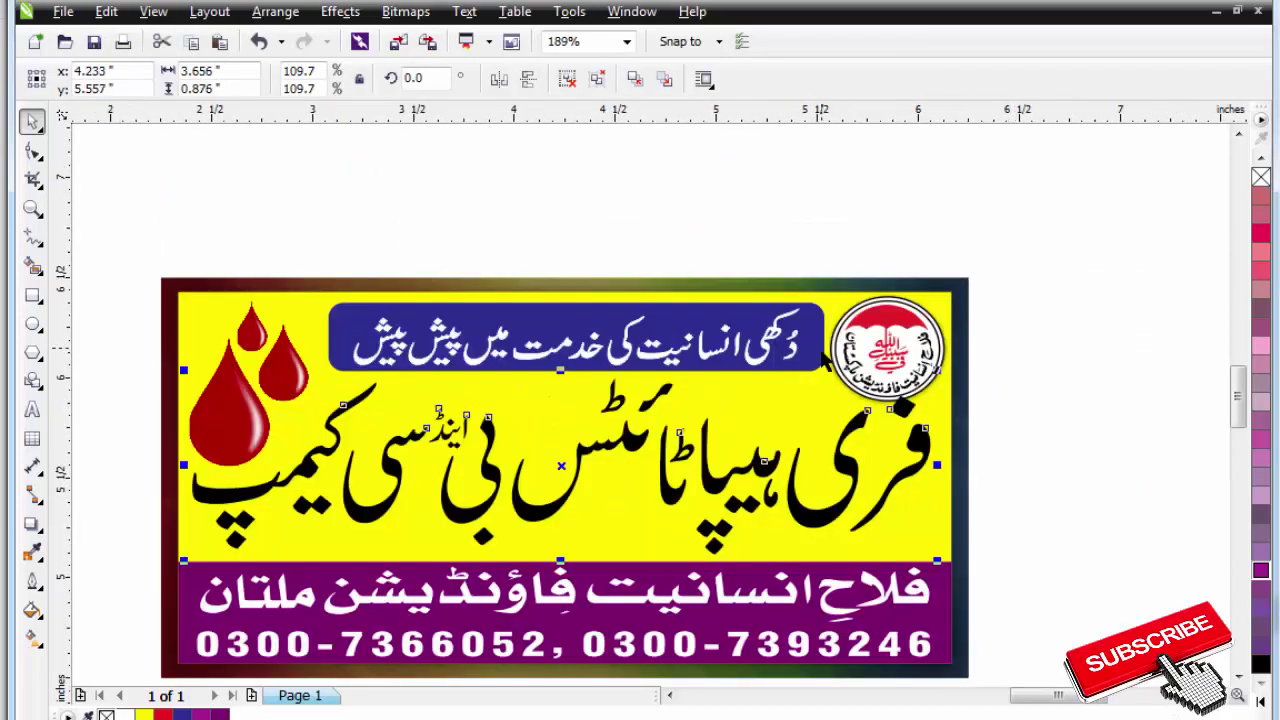
# Nudge the blood drops up slightly above the heading.
pyautogui.press('Escape')
pyautogui.click(291, 380)
pyautogui.moveTo(291, 380); pyautogui.dragTo(291, 375)
# Reduce the logo to about 0.533 by 0.494 inches and move it up slightly, clear of the dot of فری.
pyautogui.press('F2')
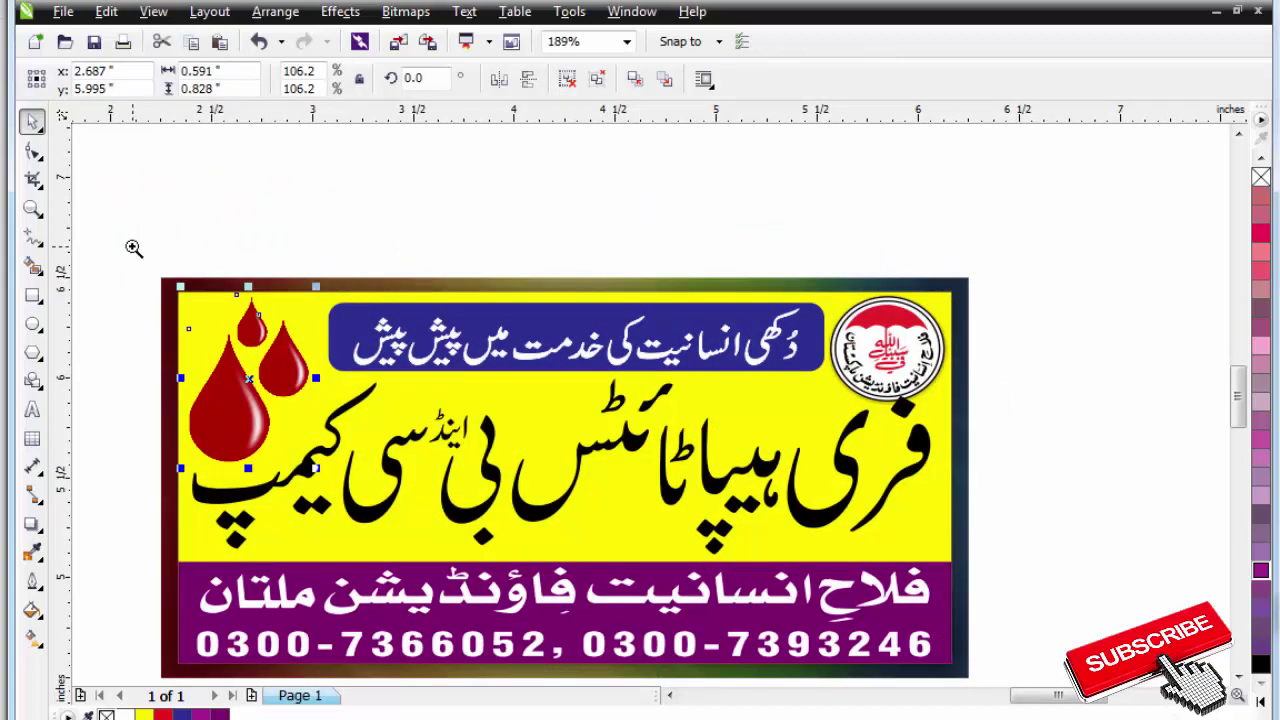
pyautogui.moveTo(137, 250); pyautogui.dragTo(1149, 526)
pyautogui.press('Escape')
pyautogui.moveTo(841, 272); pyautogui.dragTo(927, 389)
pyautogui.click(928, 397)
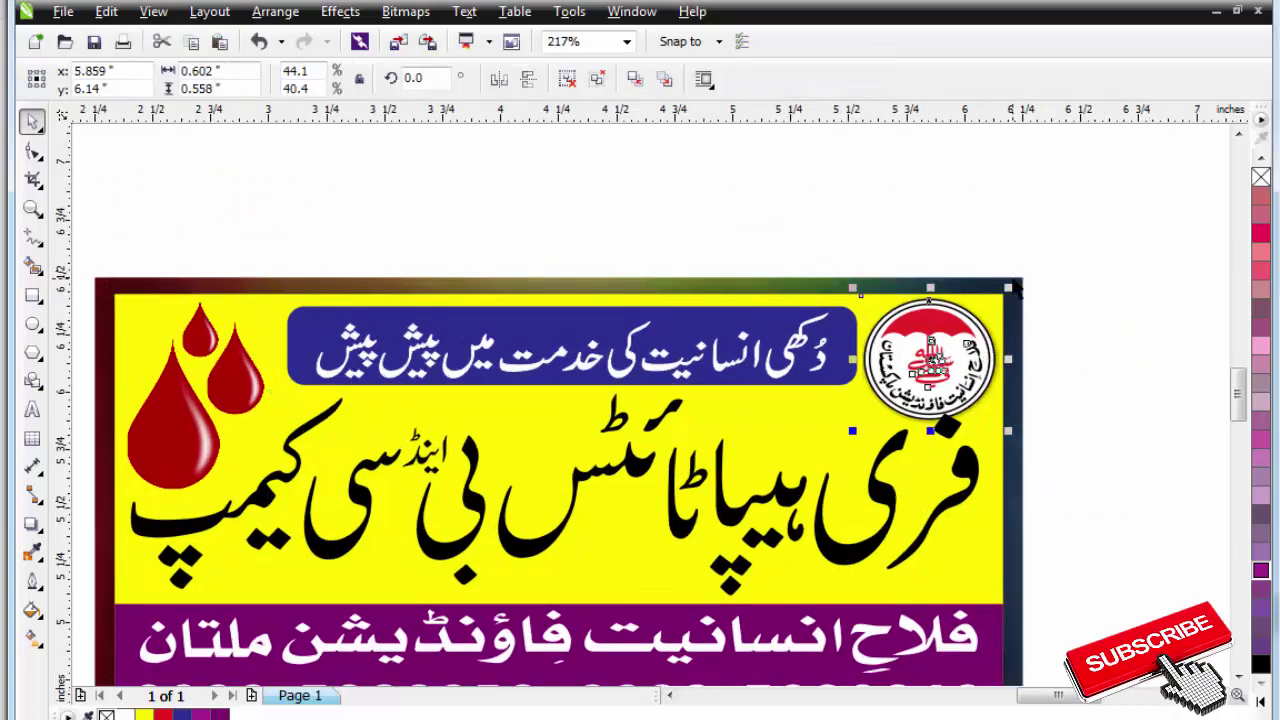
pyautogui.moveTo(1004, 289); pyautogui.dragTo(995, 297)
pyautogui.moveTo(950, 342); pyautogui.dragTo(950, 338)
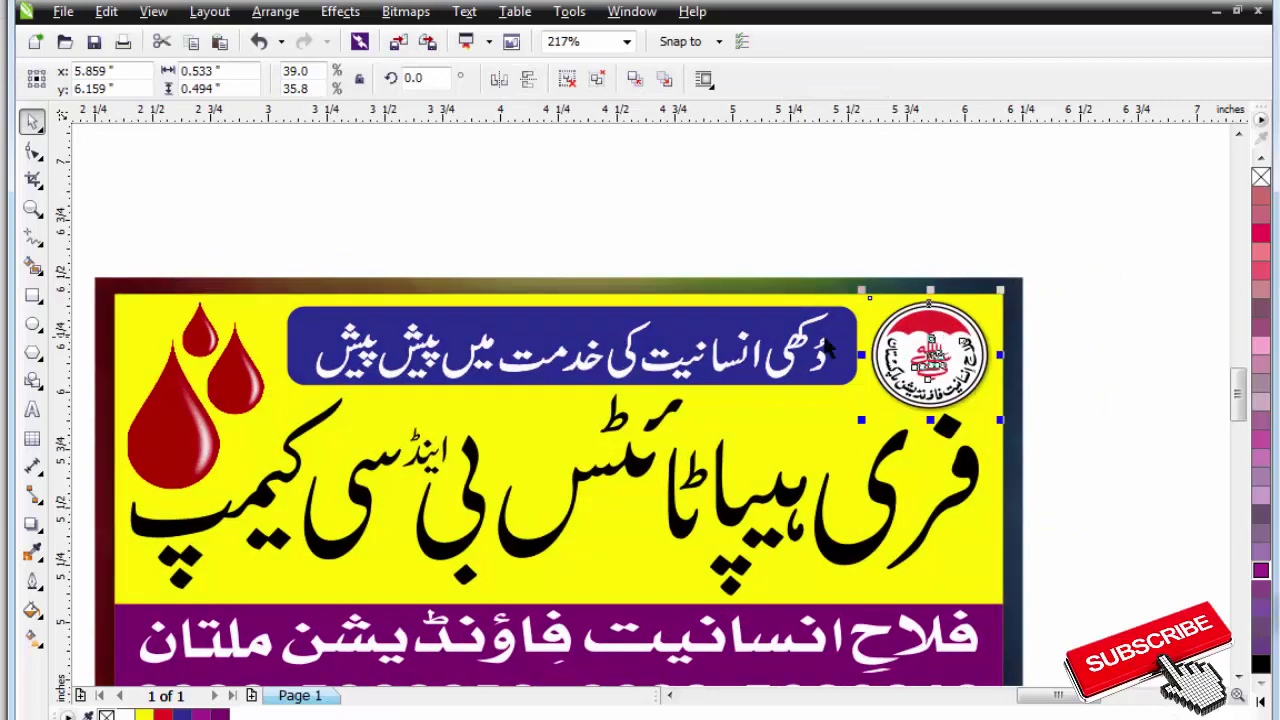
# Select the slogan bar together with the logo, line them up at one height and raise them slightly.
pyautogui.click(887, 262)
pyautogui.moveTo(887, 270); pyautogui.dragTo(270, 404)
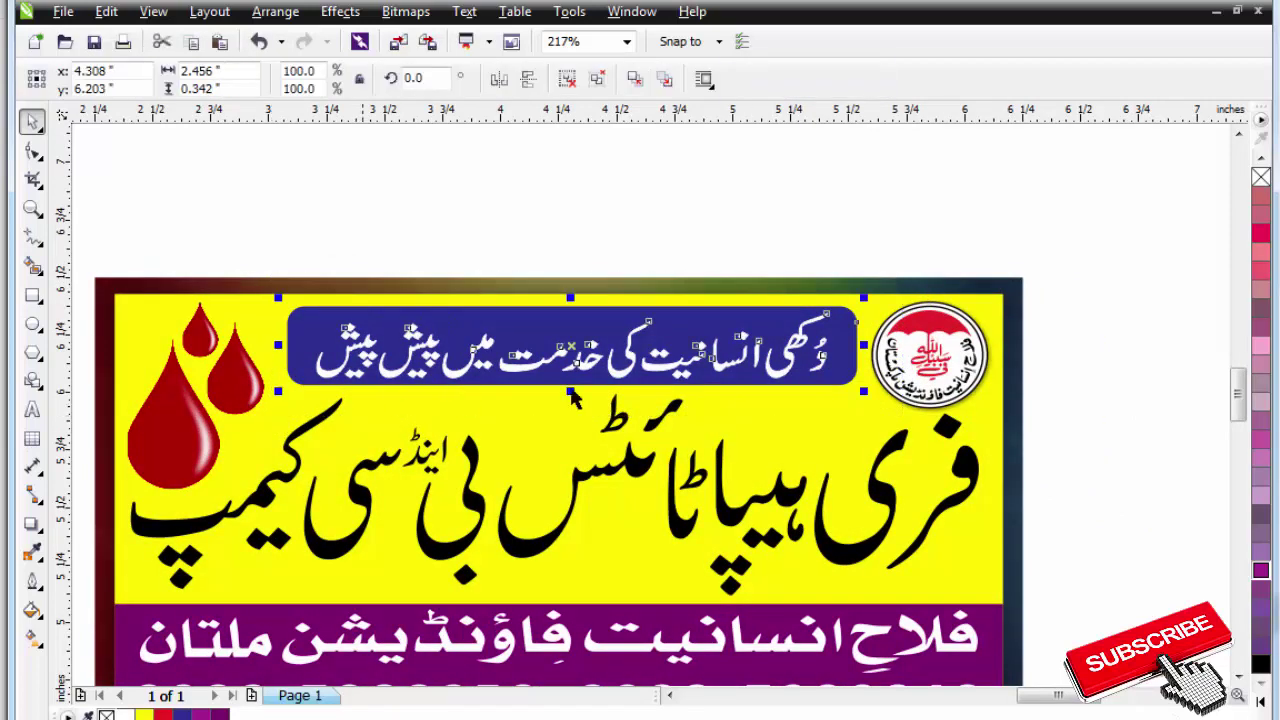
pyautogui.keyDown('shift'); pyautogui.click(905, 362); pyautogui.keyUp('shift')
pyautogui.moveTo(905, 362); pyautogui.dragTo(903, 350)
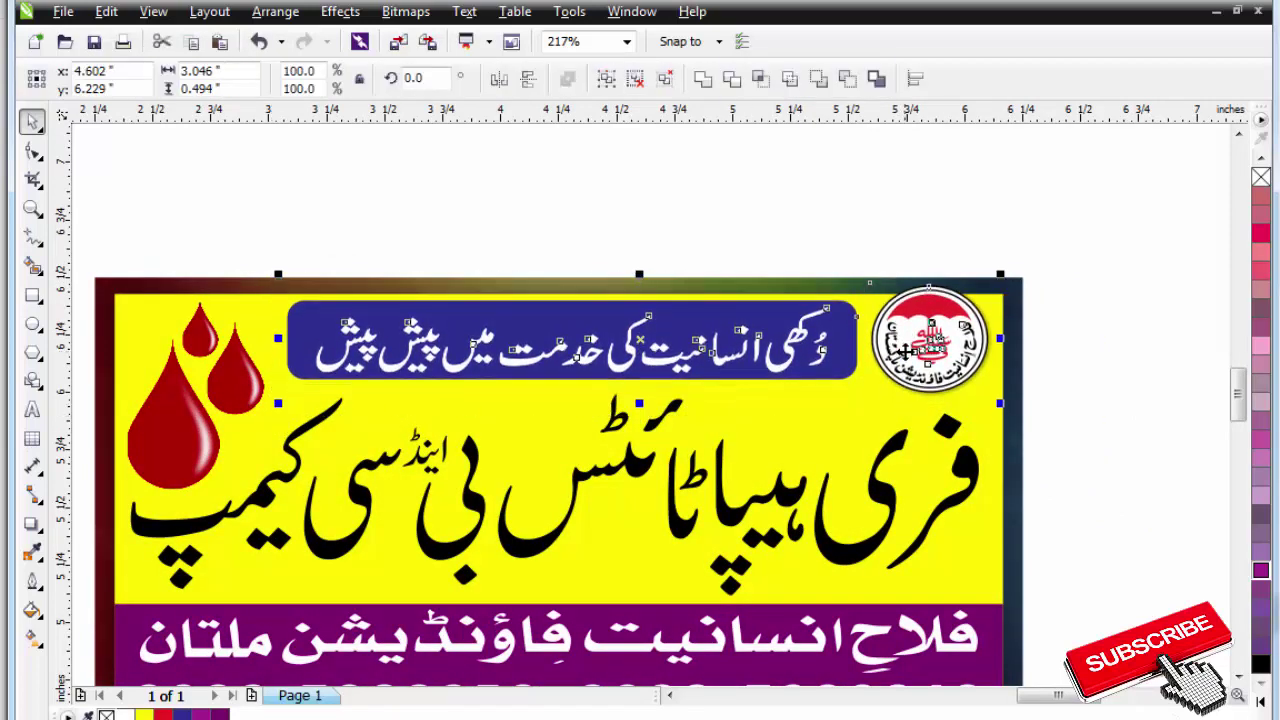
# Lower the logo slightly so it sits inside the yellow area beside the slogan bar.
pyautogui.press('F2')
pyautogui.moveTo(699, 203); pyautogui.dragTo(1037, 463)
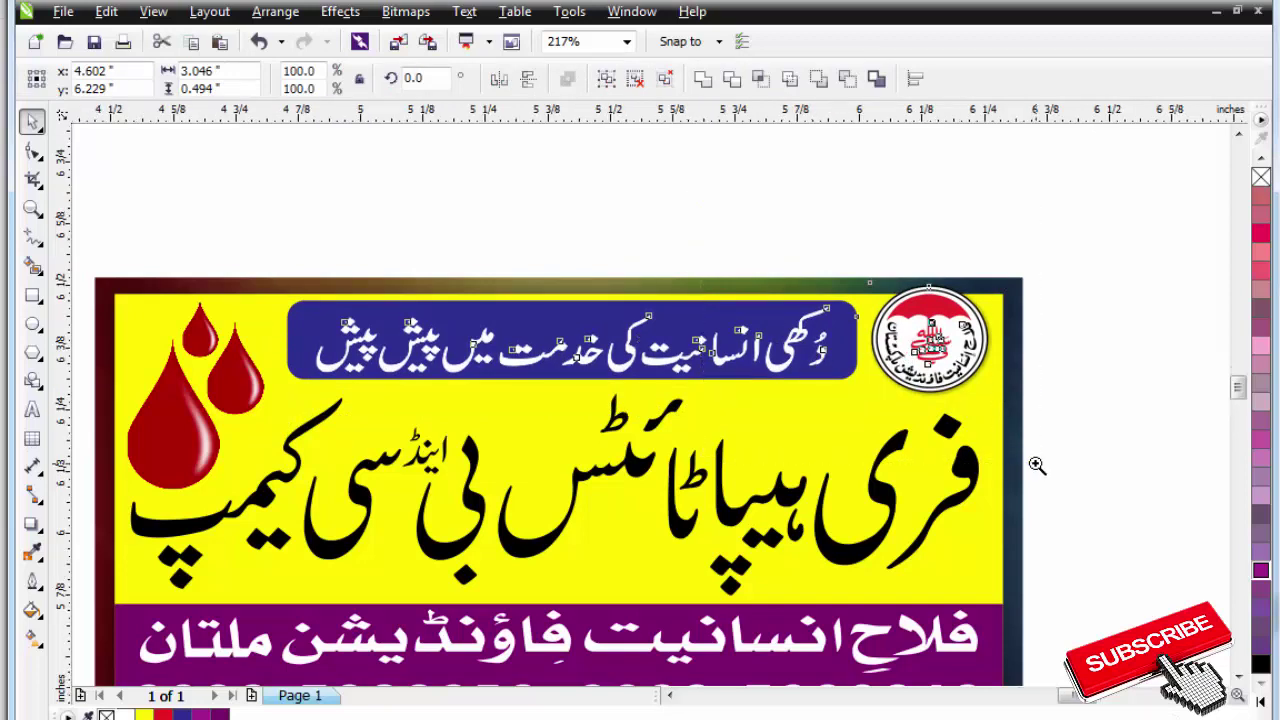
pyautogui.press('Escape')
pyautogui.moveTo(852, 384); pyautogui.dragTo(852, 410)
pyautogui.press('Escape')
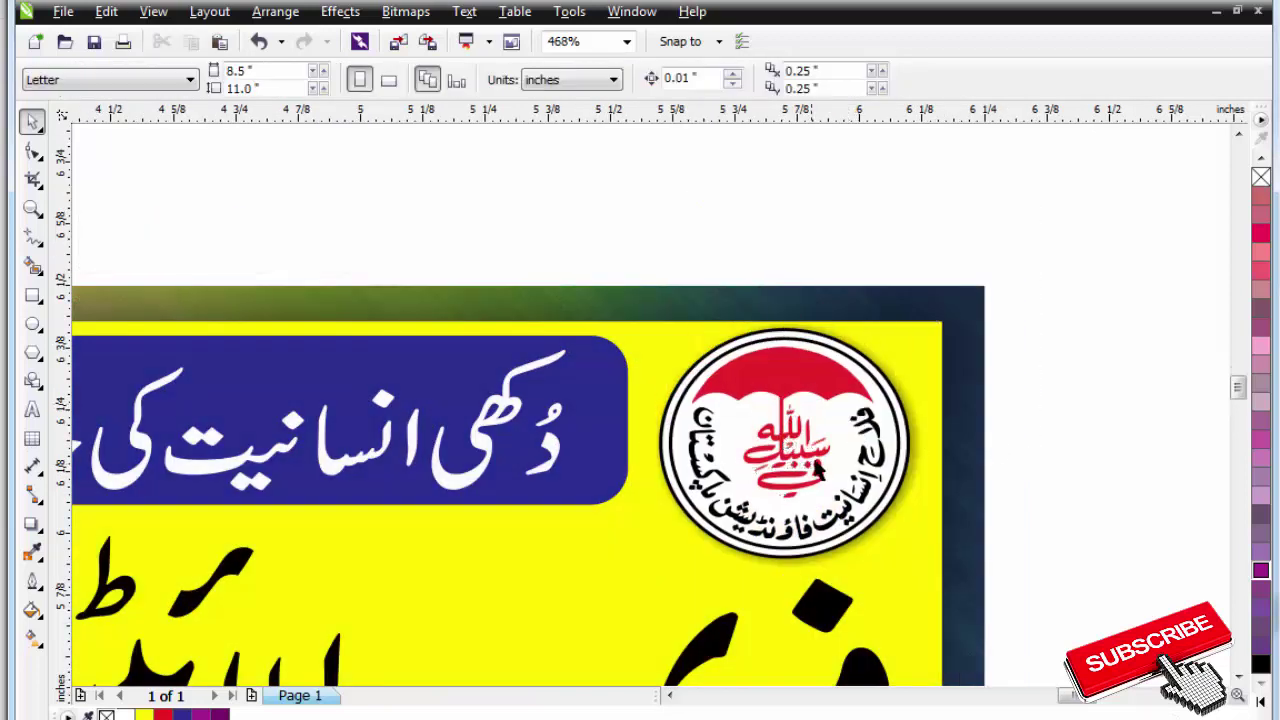
# Inspect the whole banner and its upper logo area from different zoom levels.
pyautogui.press('F3')
pyautogui.press('F3')
pyautogui.press('F2')
pyautogui.moveTo(476, 424); pyautogui.dragTo(732, 532)
pyautogui.scroll(-4, 1165, 486)
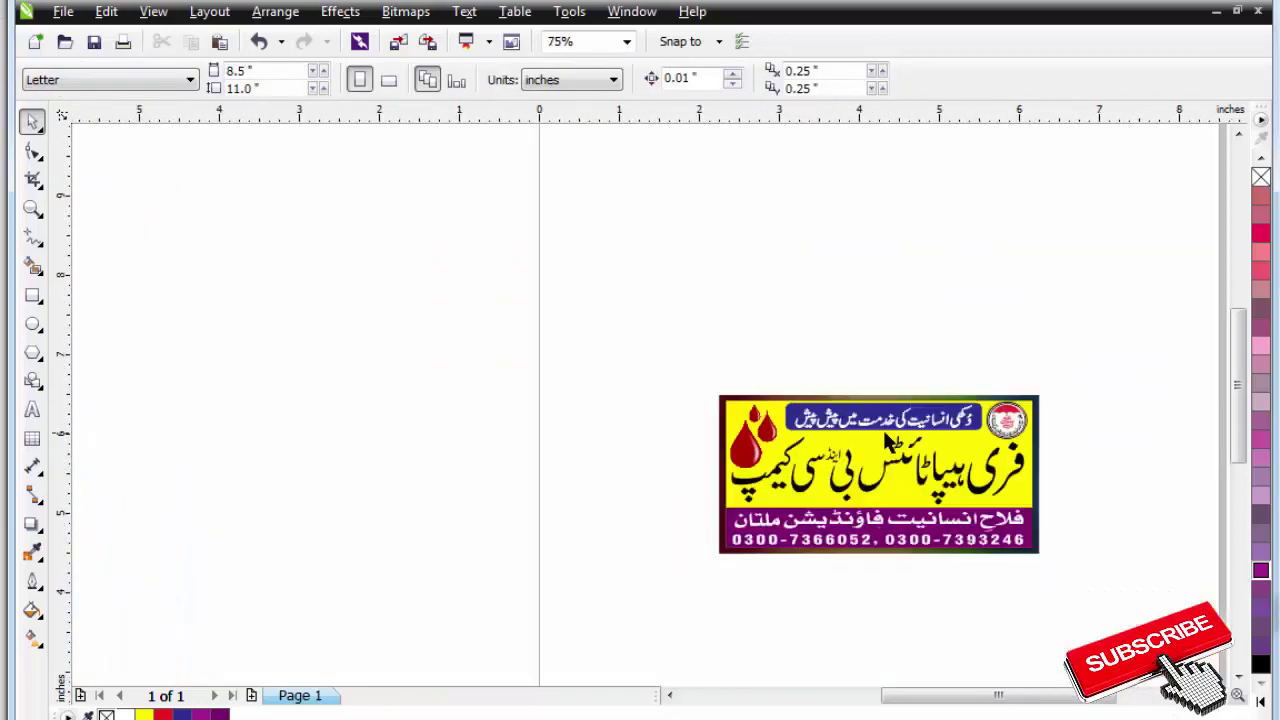
pyautogui.press('F2')
pyautogui.moveTo(675, 367); pyautogui.dragTo(1104, 576)
pyautogui.click(1016, 376)
pyautogui.moveTo(1009, 360); pyautogui.dragTo(1017, 370)
pyautogui.press('Escape')
# Center the hepatitis camp heading horizontally on the yellow background.
pyautogui.click(830, 385)
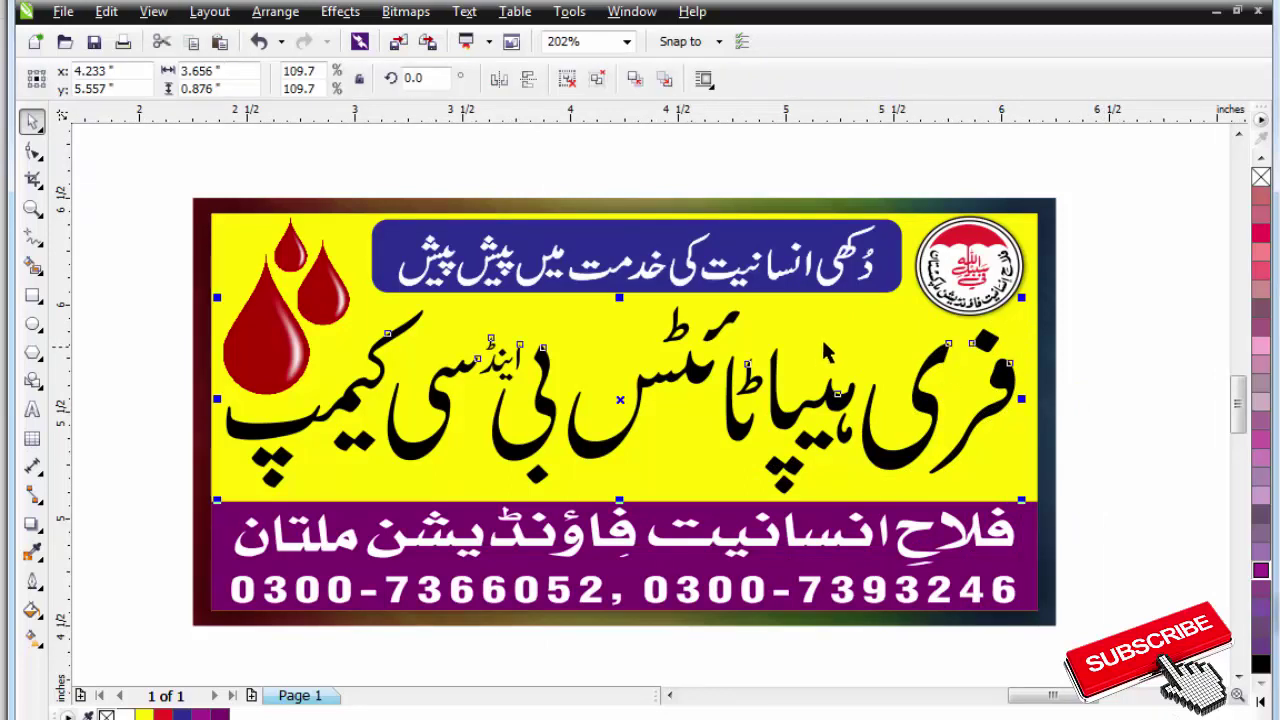
pyautogui.keyDown('shift'); pyautogui.click(823, 335); pyautogui.keyUp('shift')
pyautogui.press('c')
pyautogui.press('Escape')
pyautogui.click(846, 406)
pyautogui.press('Escape')
# Set the heading's uniform CMYK fill to 55 cyan, 55 magenta and 55 yellow.
pyautogui.press('F4')
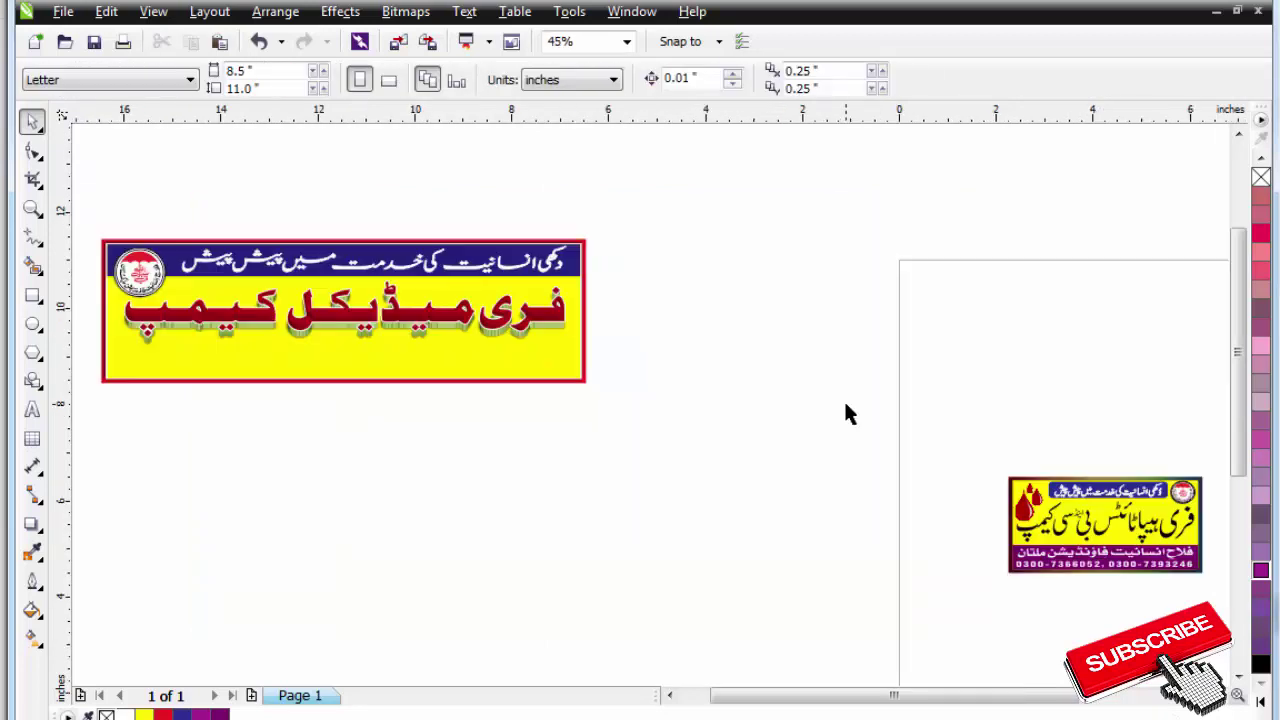
pyautogui.scroll(-2, 390, 287)
pyautogui.moveTo(149, 226); pyautogui.dragTo(501, 365)
pyautogui.moveTo(765, 448); pyautogui.dragTo(863, 437)
pyautogui.scroll(-2, 522, 245)
pyautogui.click(895, 415)
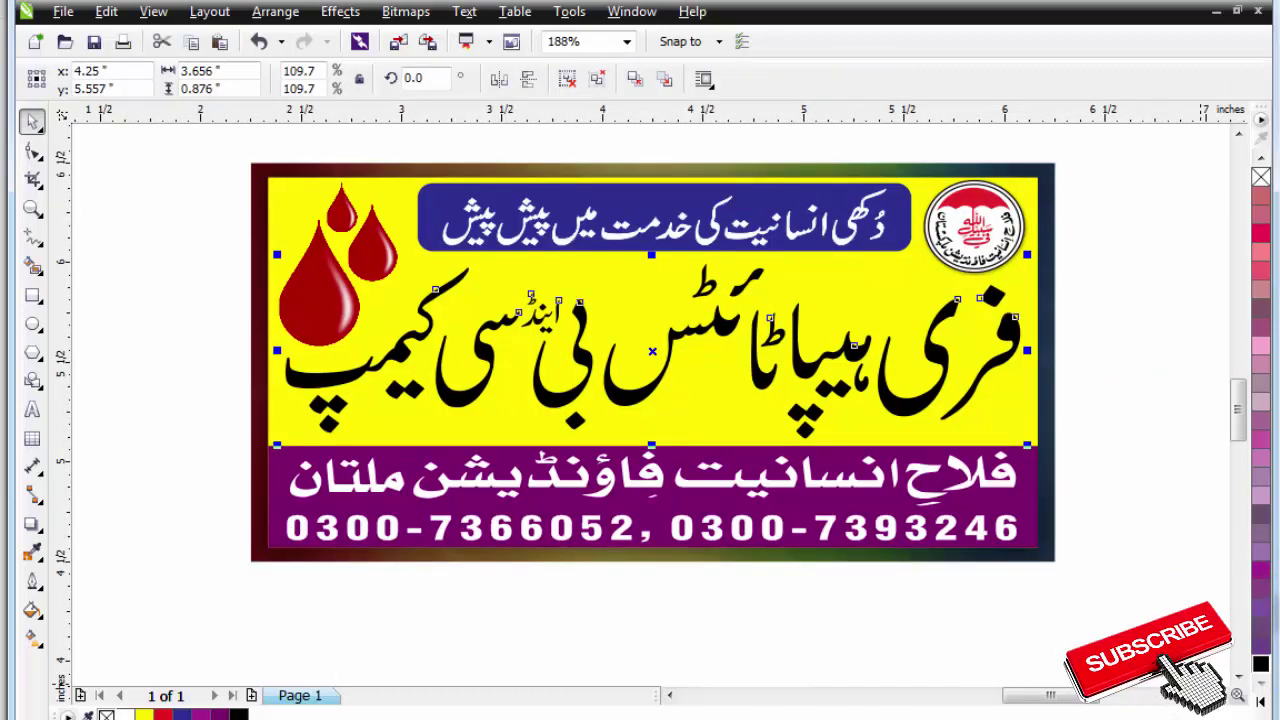
pyautogui.hotkey('shift', 'F11')
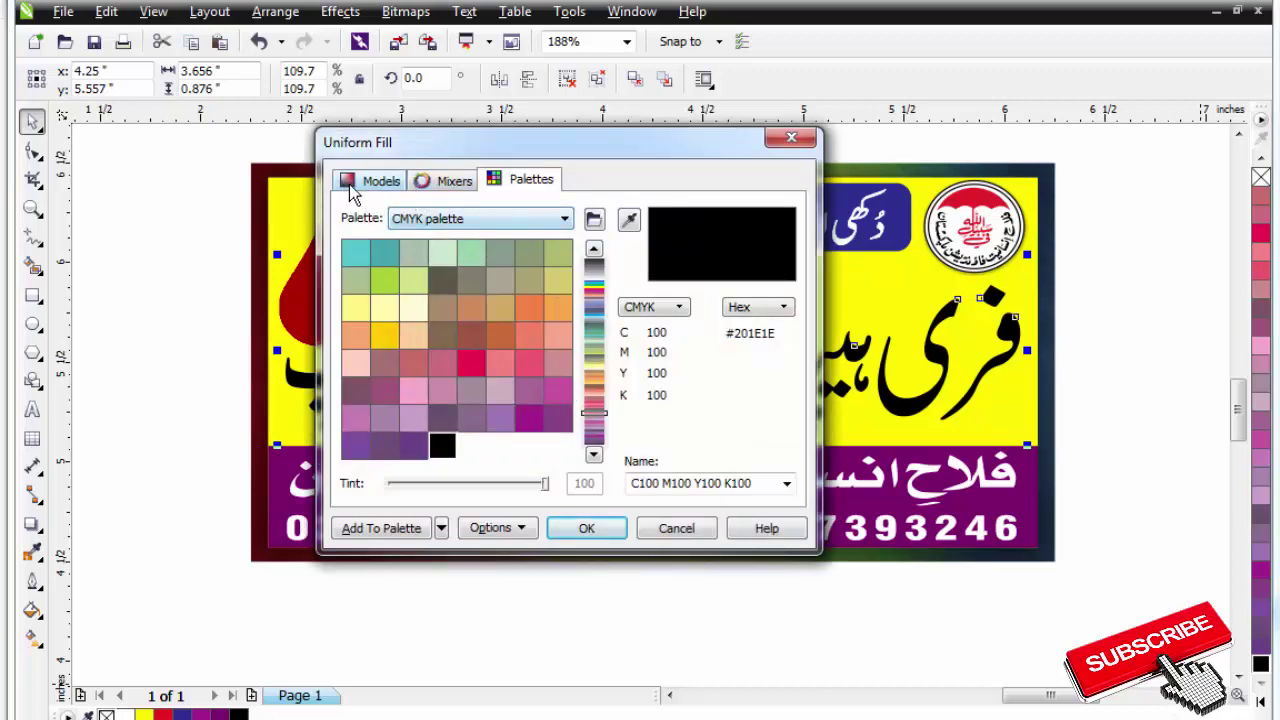
pyautogui.click(373, 180)
pyautogui.write('55')
pyautogui.press('Tab')
pyautogui.write('55')
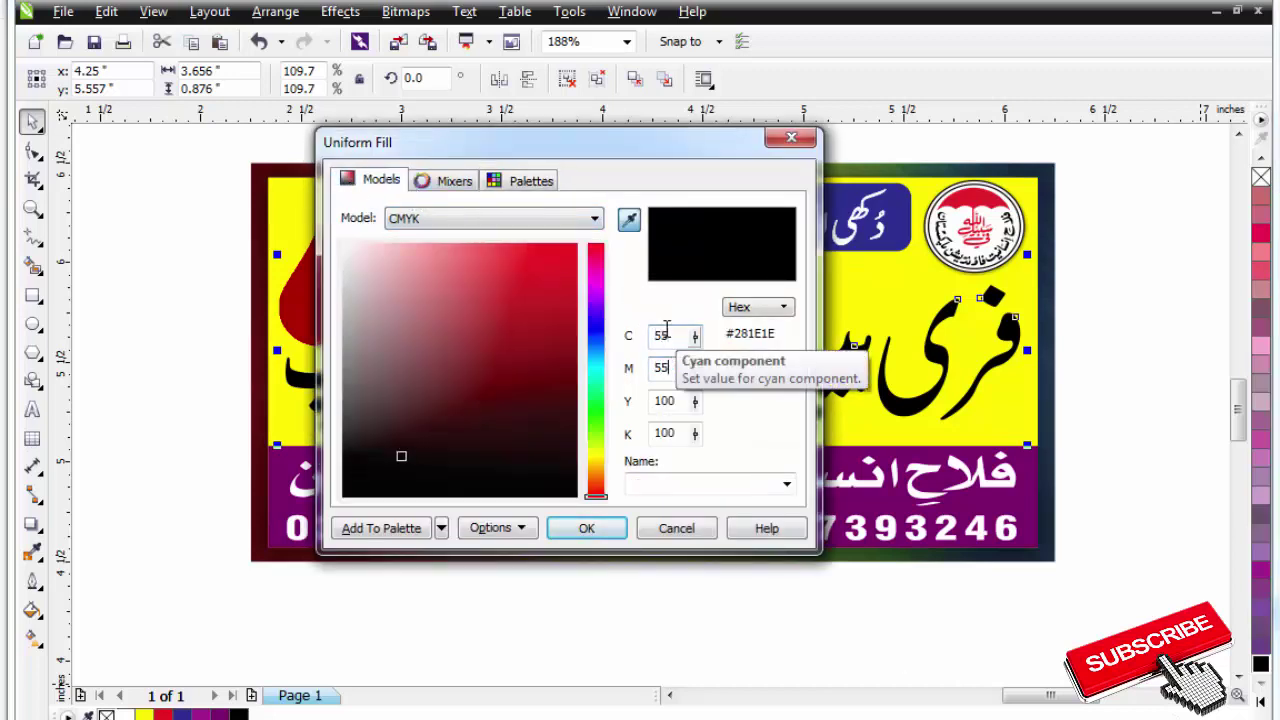
pyautogui.press('Tab')
pyautogui.write('55')
pyautogui.press('Return')
pyautogui.click(1100, 336)
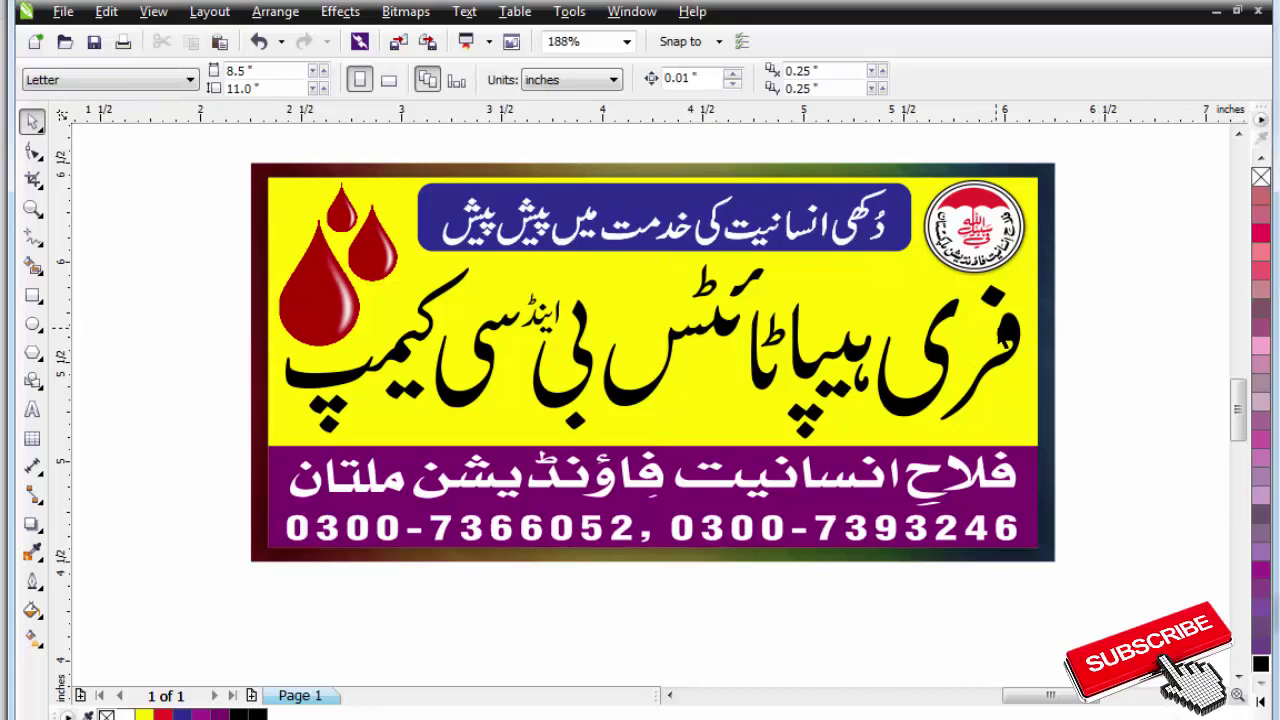
# Convert a copy of the heading to a 500 dpi CMYK bitmap with transparent background and apply a 7-pixel Gaussian blur as its shadow.
pyautogui.click(1003, 340)
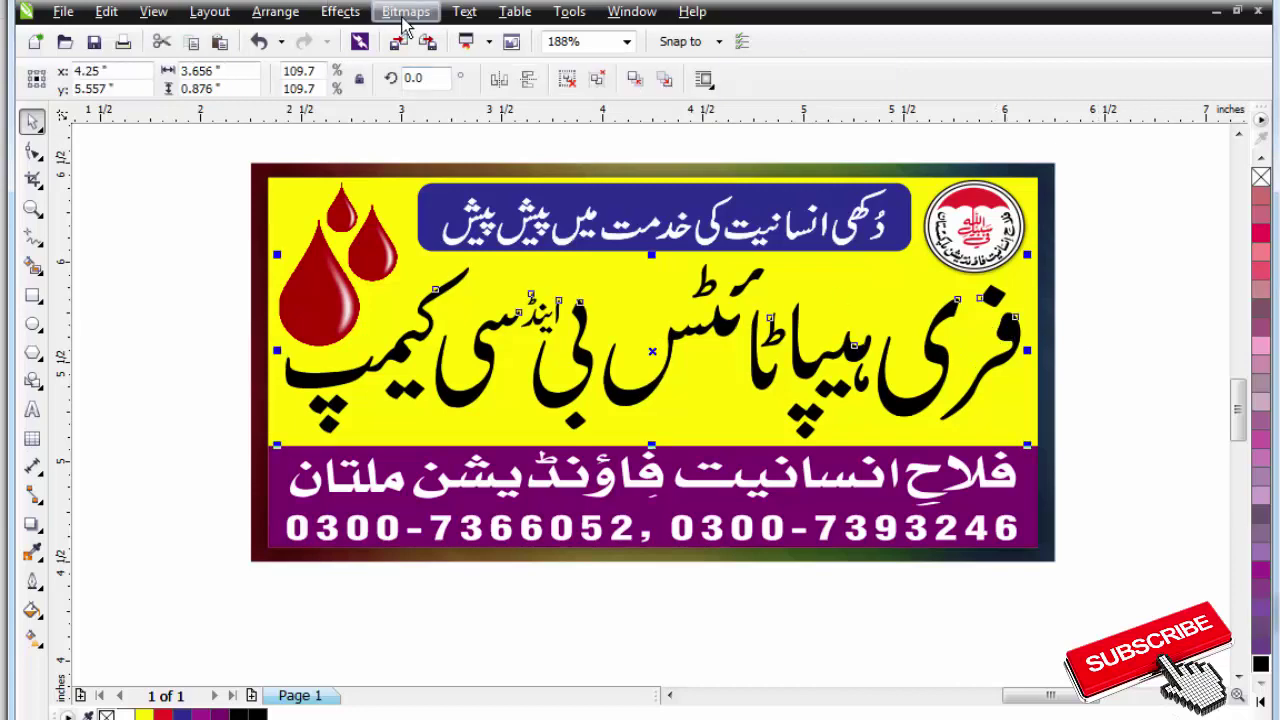
pyautogui.click(405, 14)
pyautogui.click(420, 37)
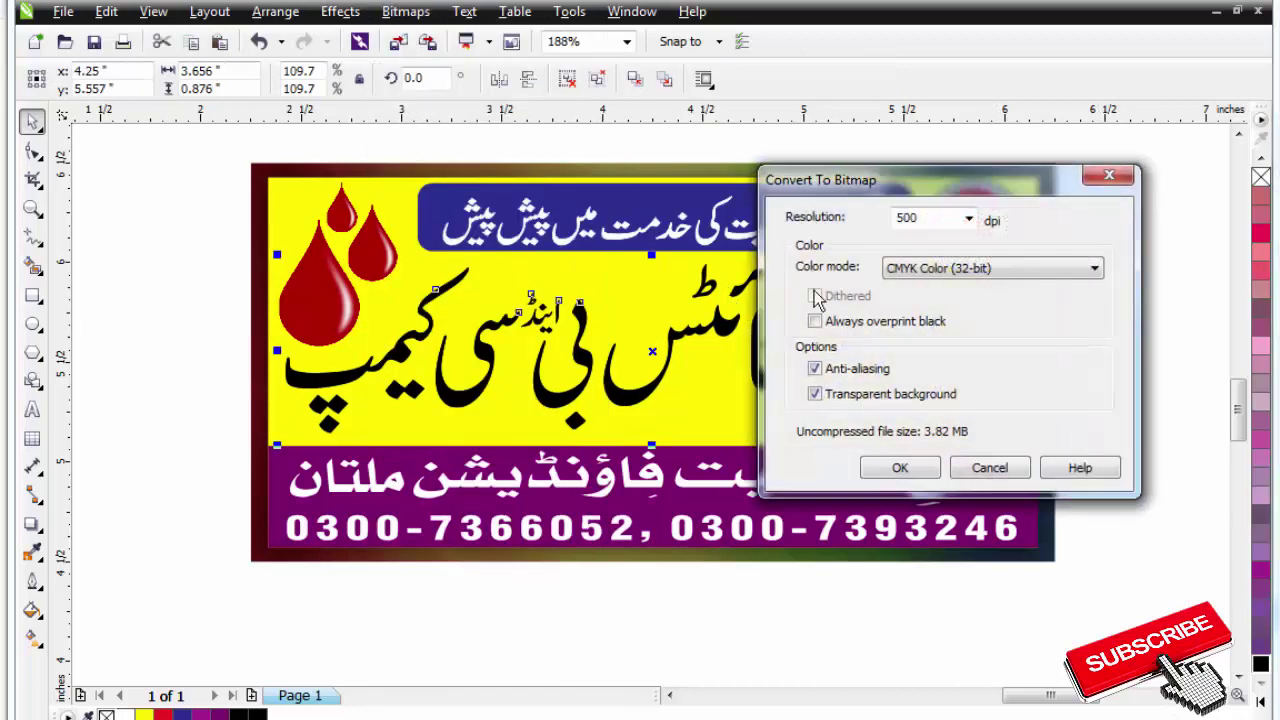
pyautogui.click(900, 468)
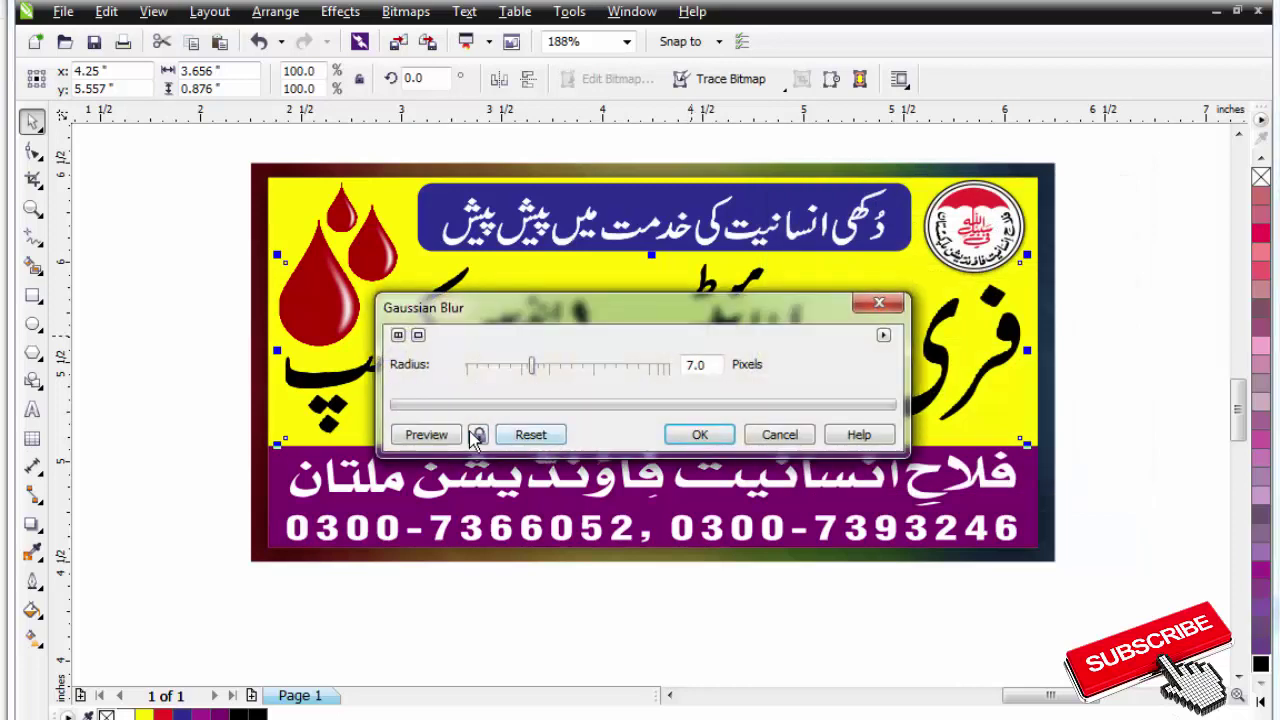
pyautogui.click(477, 435)
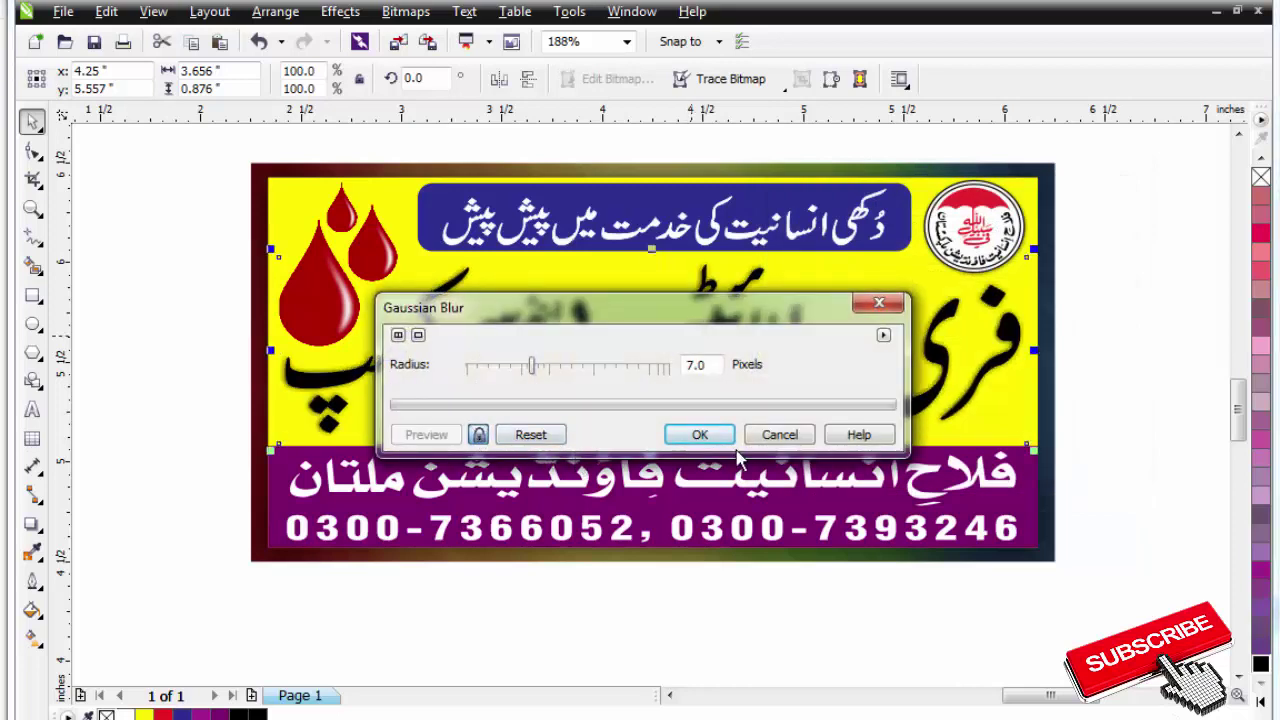
pyautogui.click(700, 435)
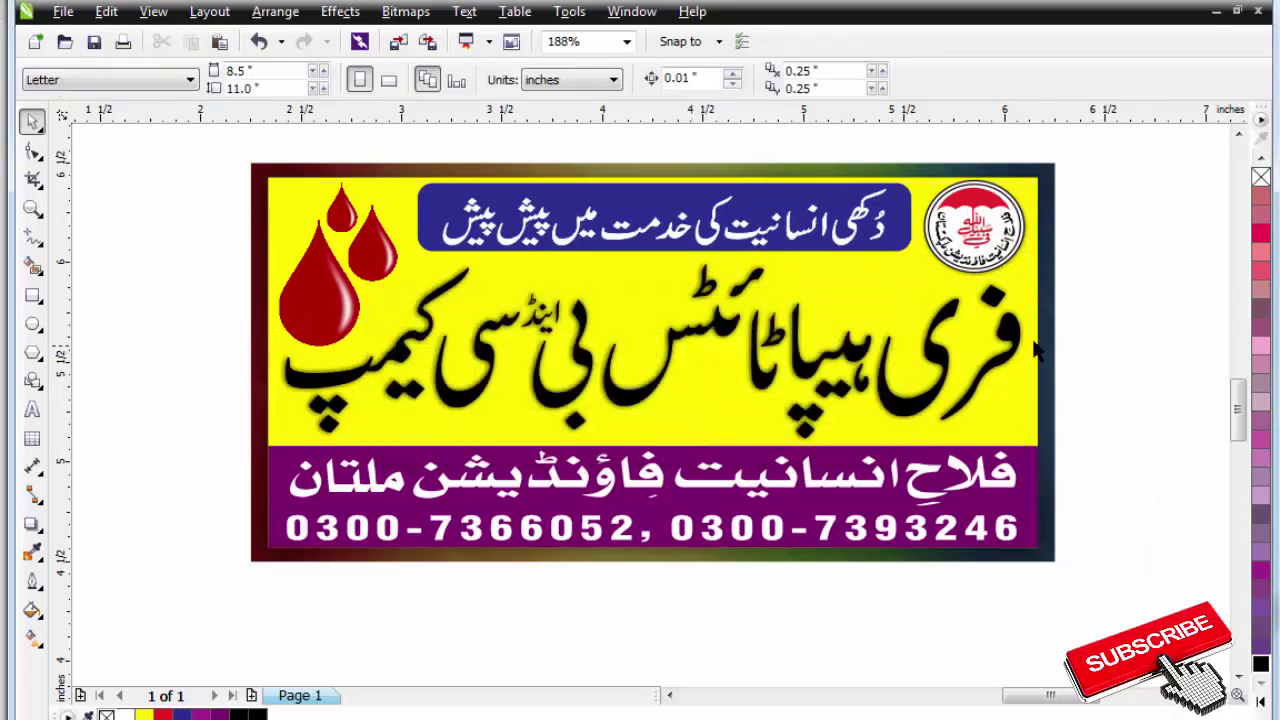
# Fill the sharp heading lettering above the blurred shadow with golden yellow.
pyautogui.click(1261, 703)
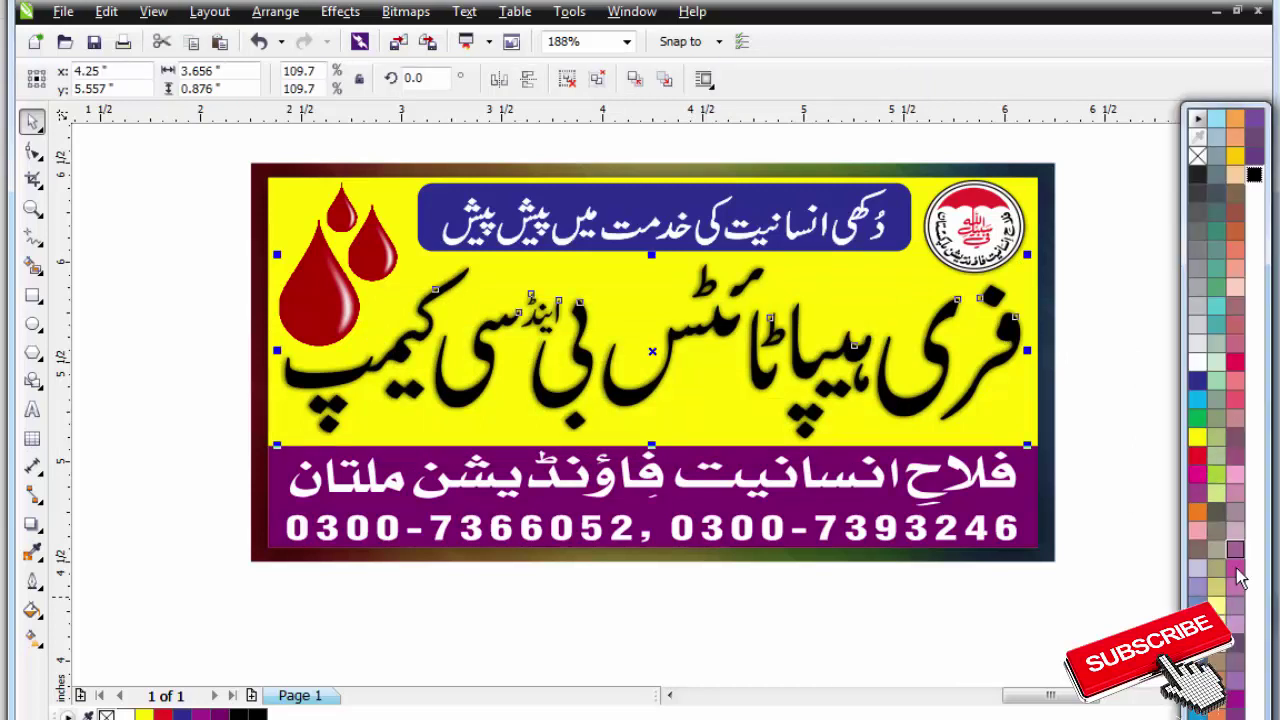
pyautogui.click(1237, 163)
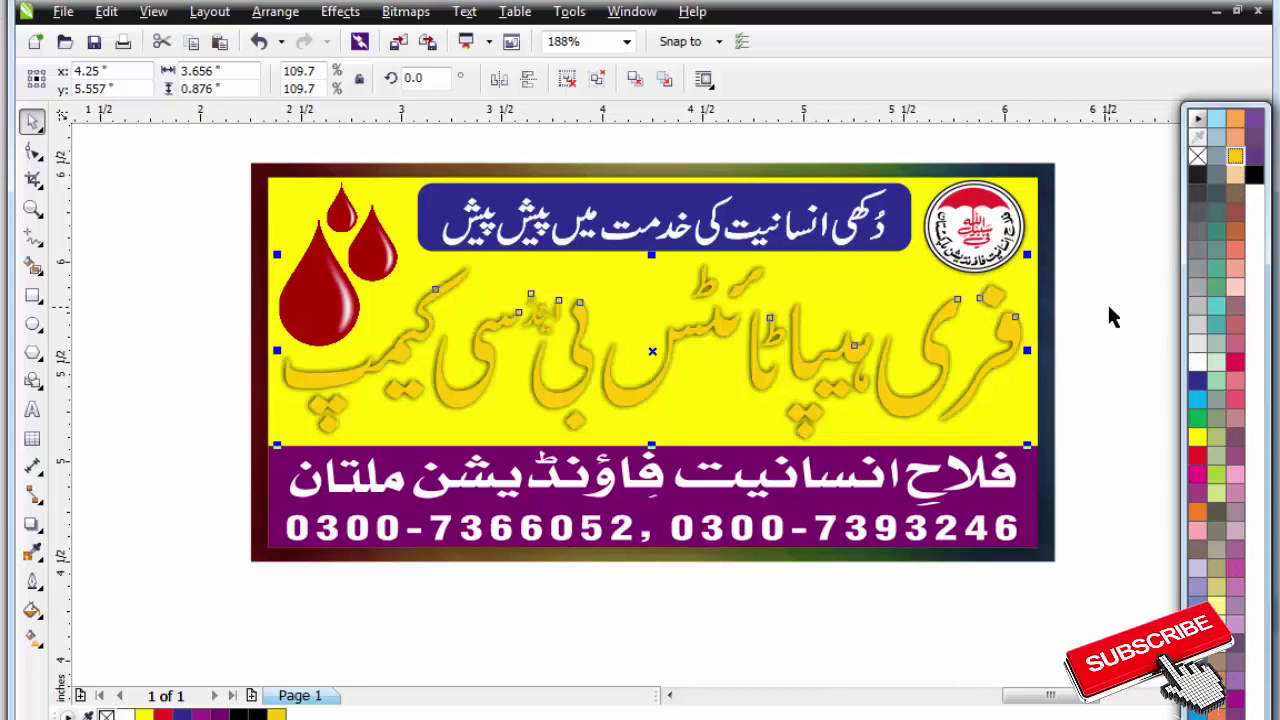
pyautogui.click(248, 255)
# Extrude the golden heading straight downward and switch the extrusion to the back parallel type.
pyautogui.scroll(2, 645, 266)
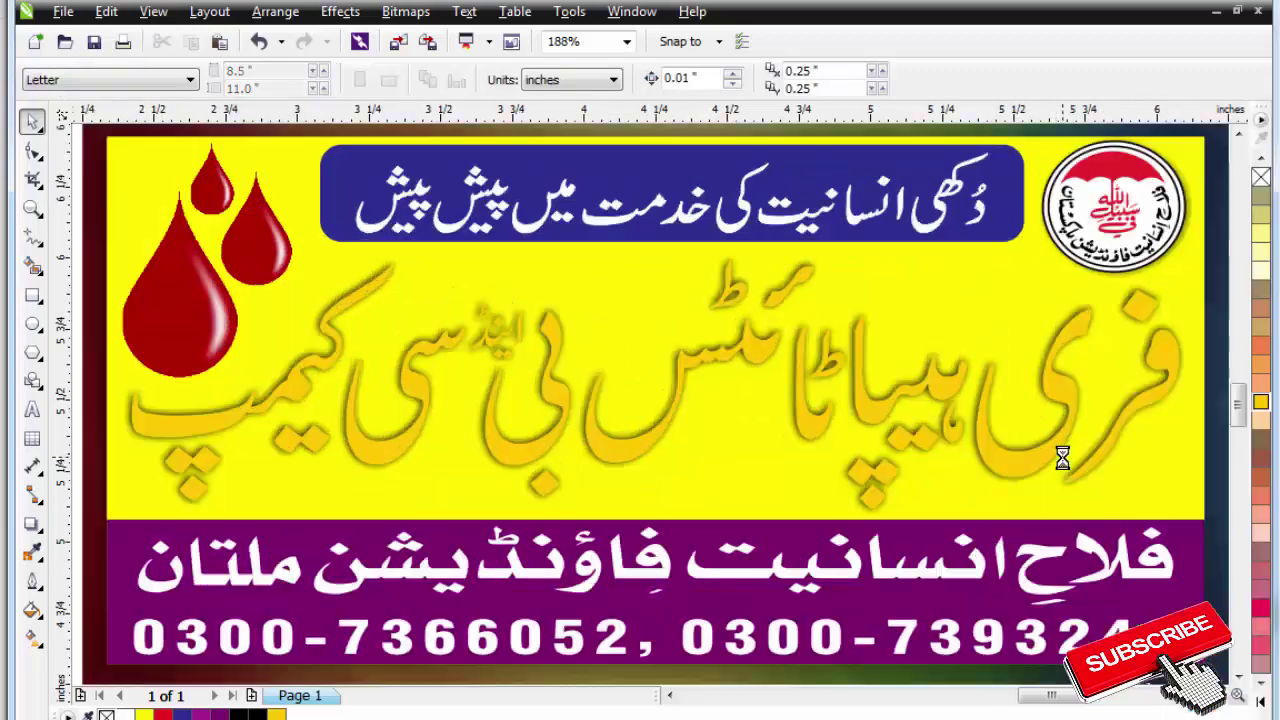
pyautogui.click(409, 395)
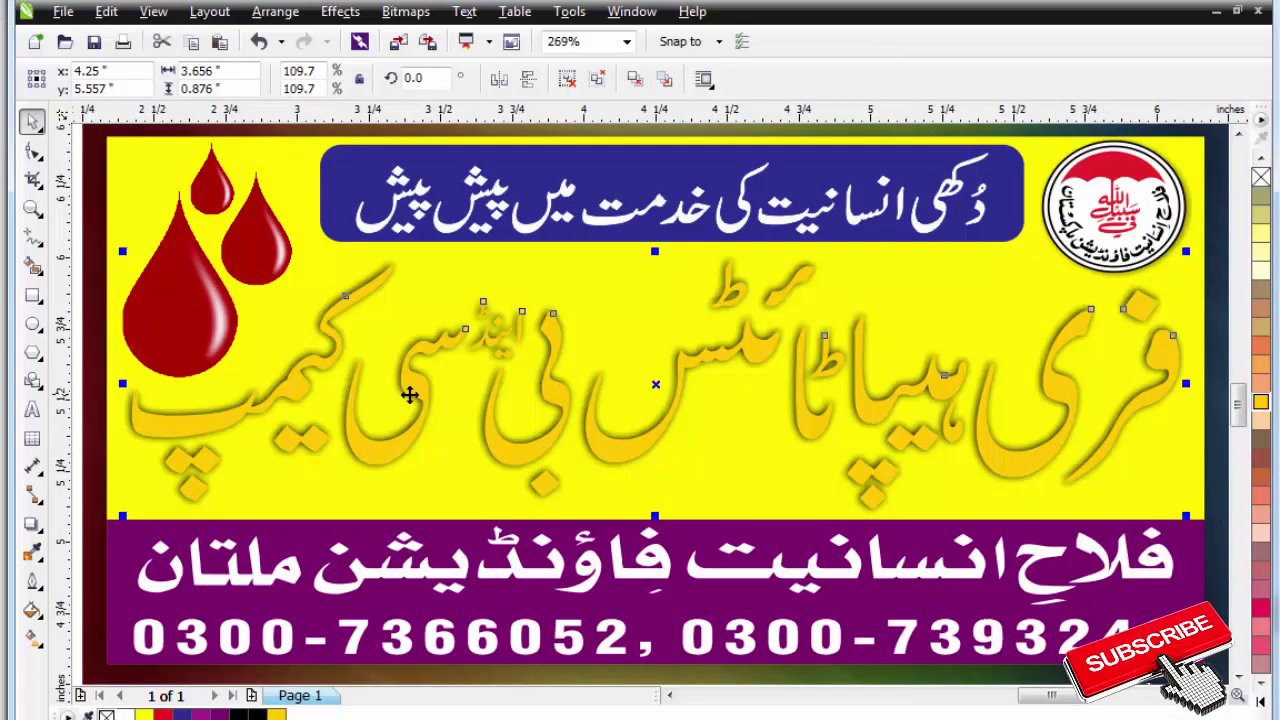
pyautogui.click(38, 532)
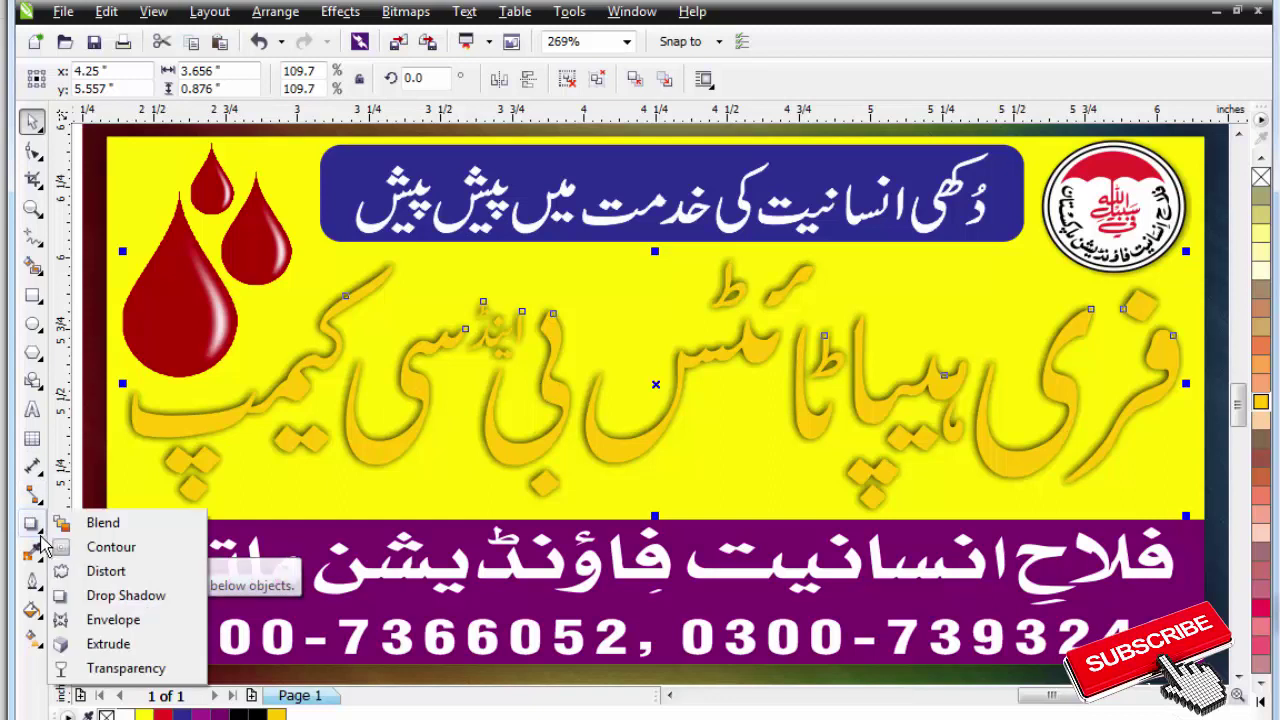
pyautogui.click(108, 645)
pyautogui.moveTo(539, 386); pyautogui.dragTo(655, 436)
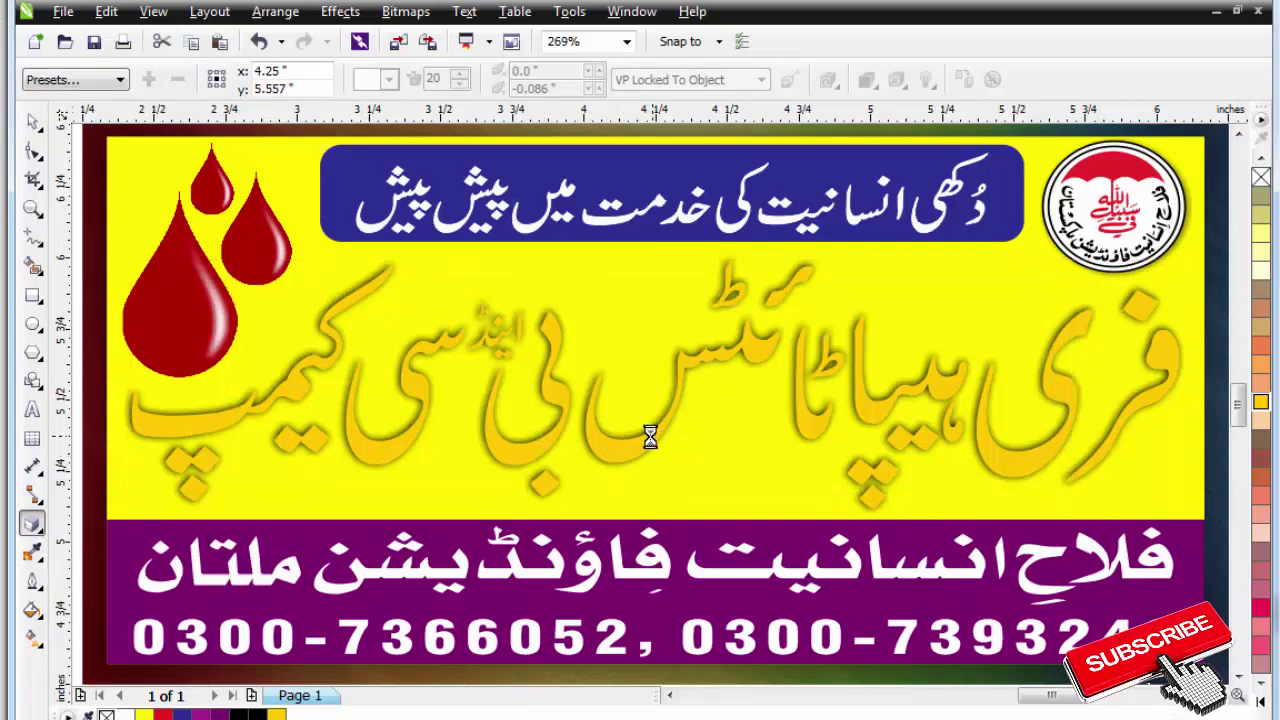
pyautogui.click(388, 80)
pyautogui.click(404, 152)
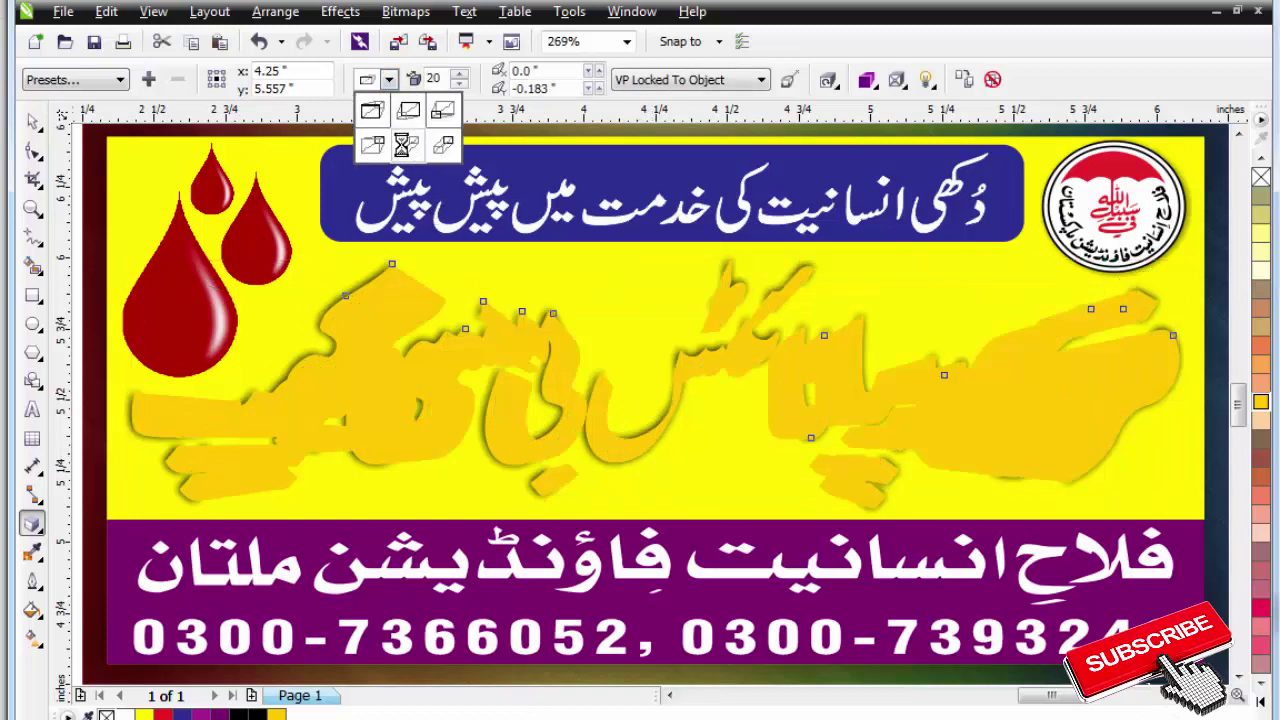
# Add light source 2 to the heading's extrusion, place it at the lower front left of the sphere and slightly reduce its intensity.
pyautogui.click(925, 80)
pyautogui.click(933, 160)
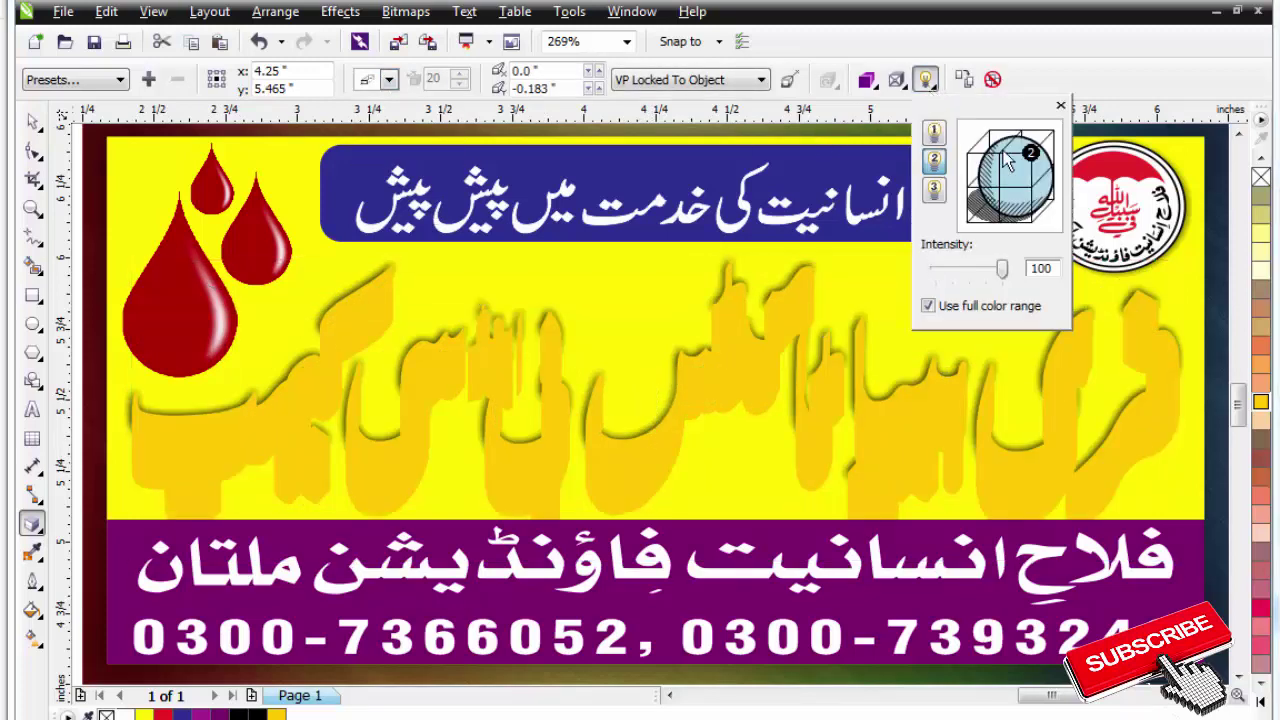
pyautogui.moveTo(1000, 195); pyautogui.dragTo(997, 186)
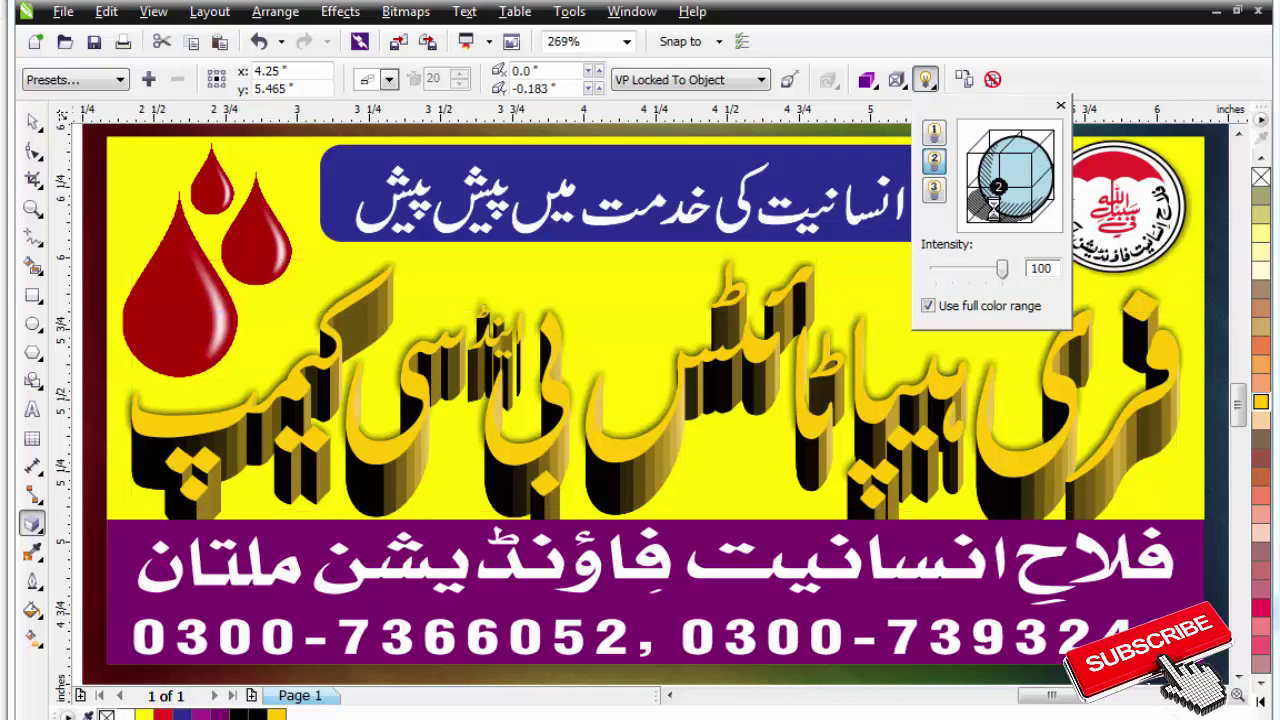
pyautogui.moveTo(1002, 268); pyautogui.dragTo(993, 268)
# Shorten the heading's extrusion so its vanishing point sits about 0.052 inches below the lettering's center.
pyautogui.click(728, 383)
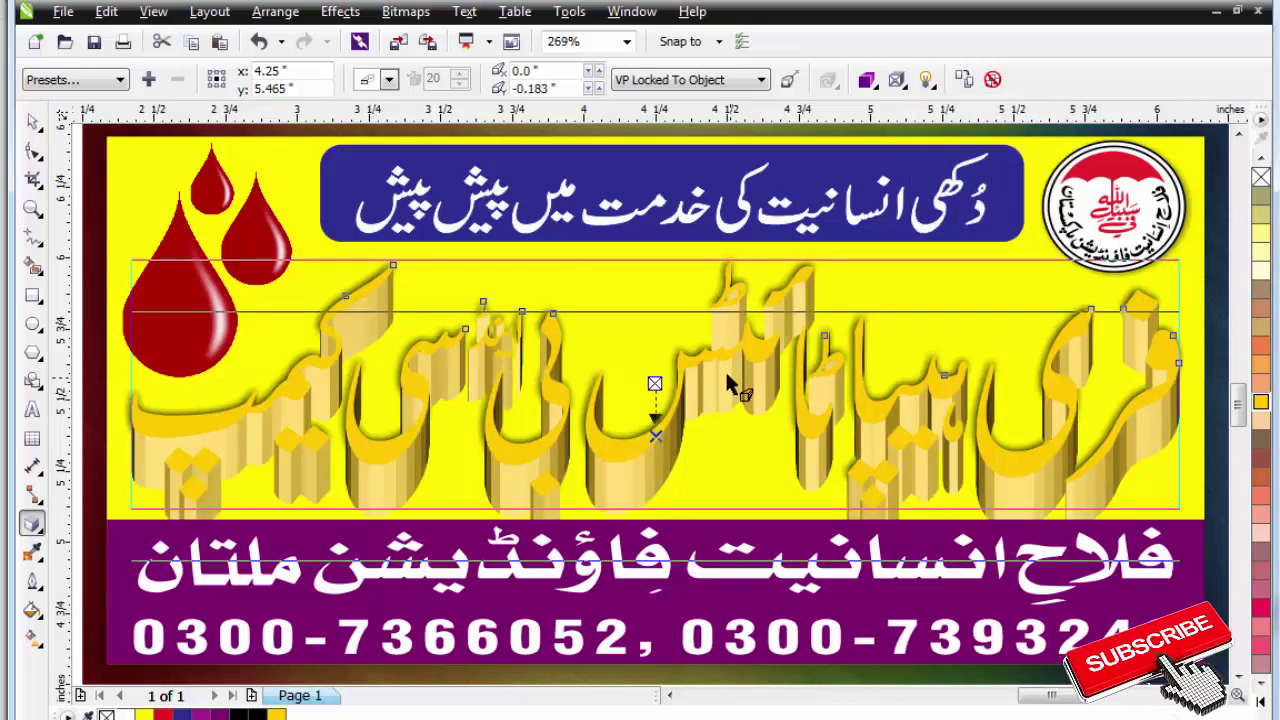
pyautogui.scroll(3, 743, 480)
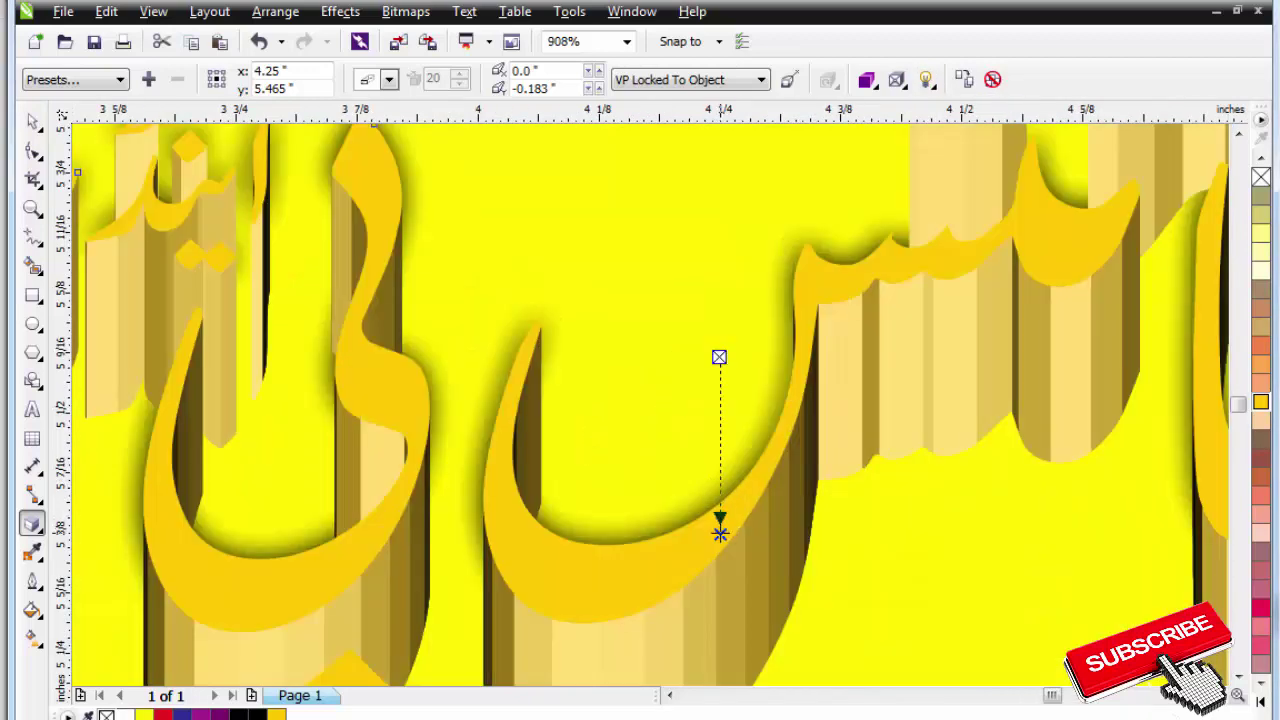
pyautogui.scroll(-5, 720, 390)
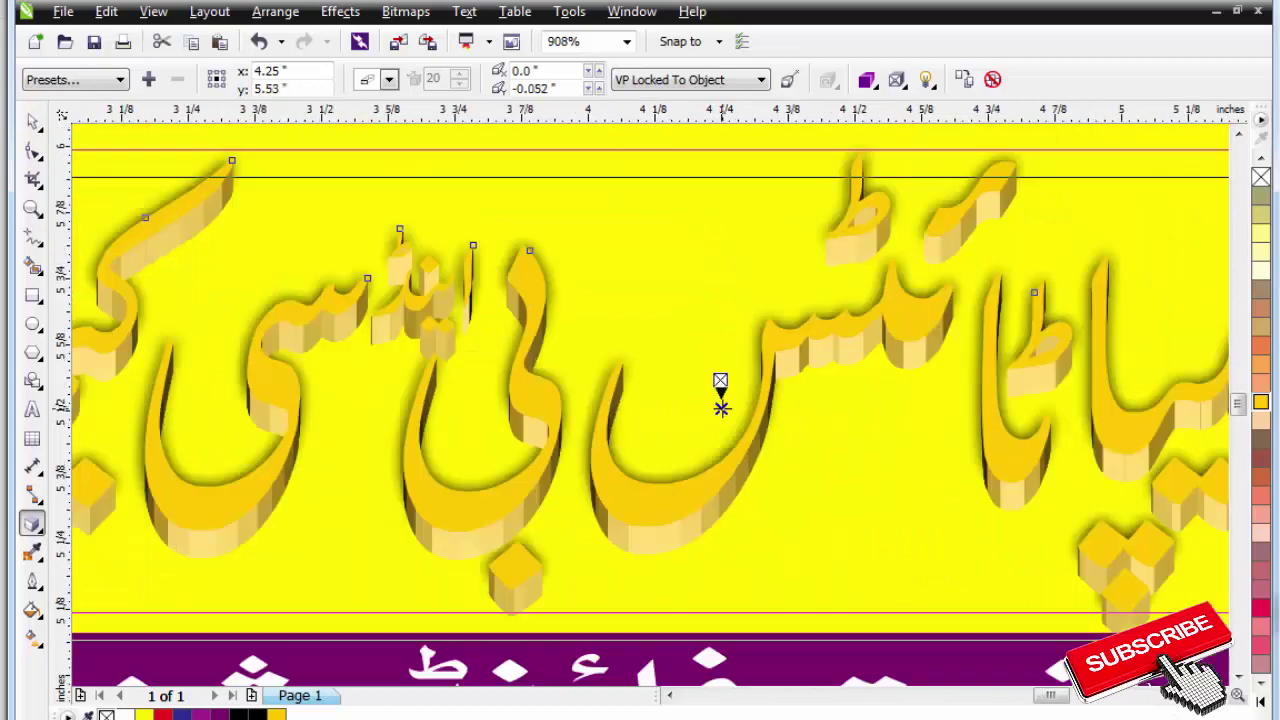
# Select the blurred shadow bitmap and nudge it down about 0.05 inches beneath the extruded heading.
pyautogui.scroll(3, 798, 487)
pyautogui.click(643, 293)
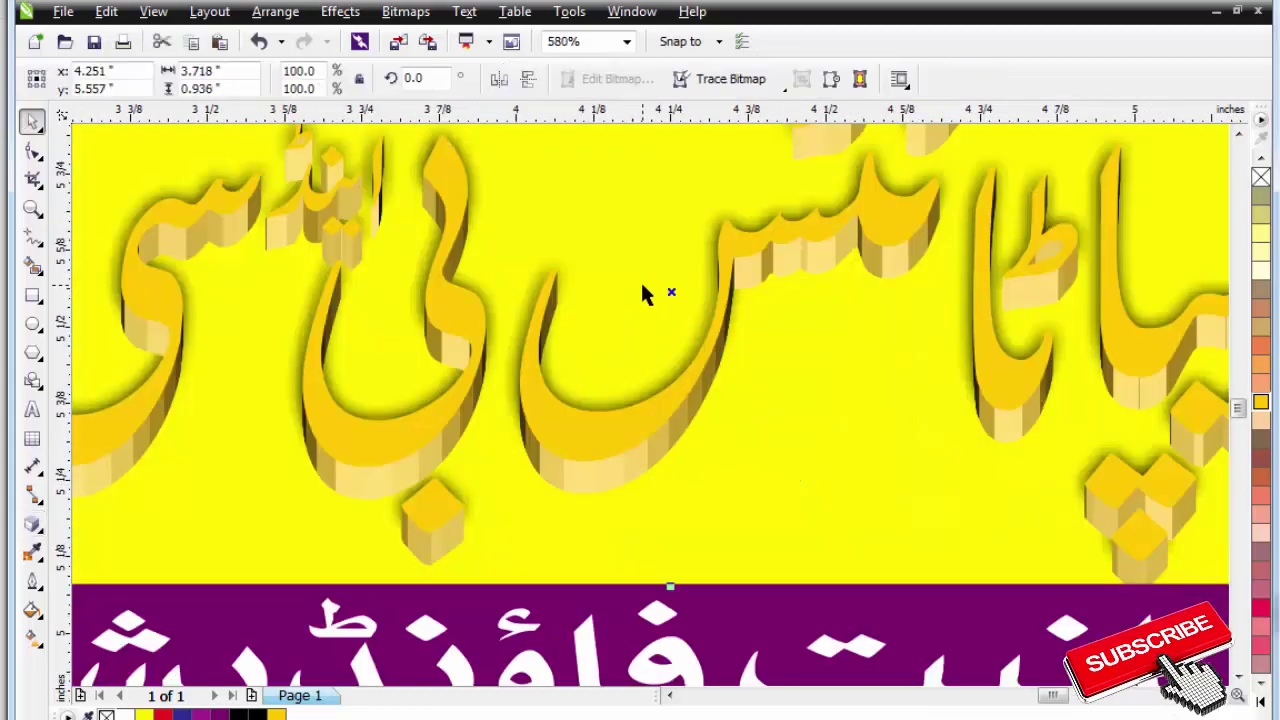
pyautogui.press('Down')
pyautogui.press('Down')
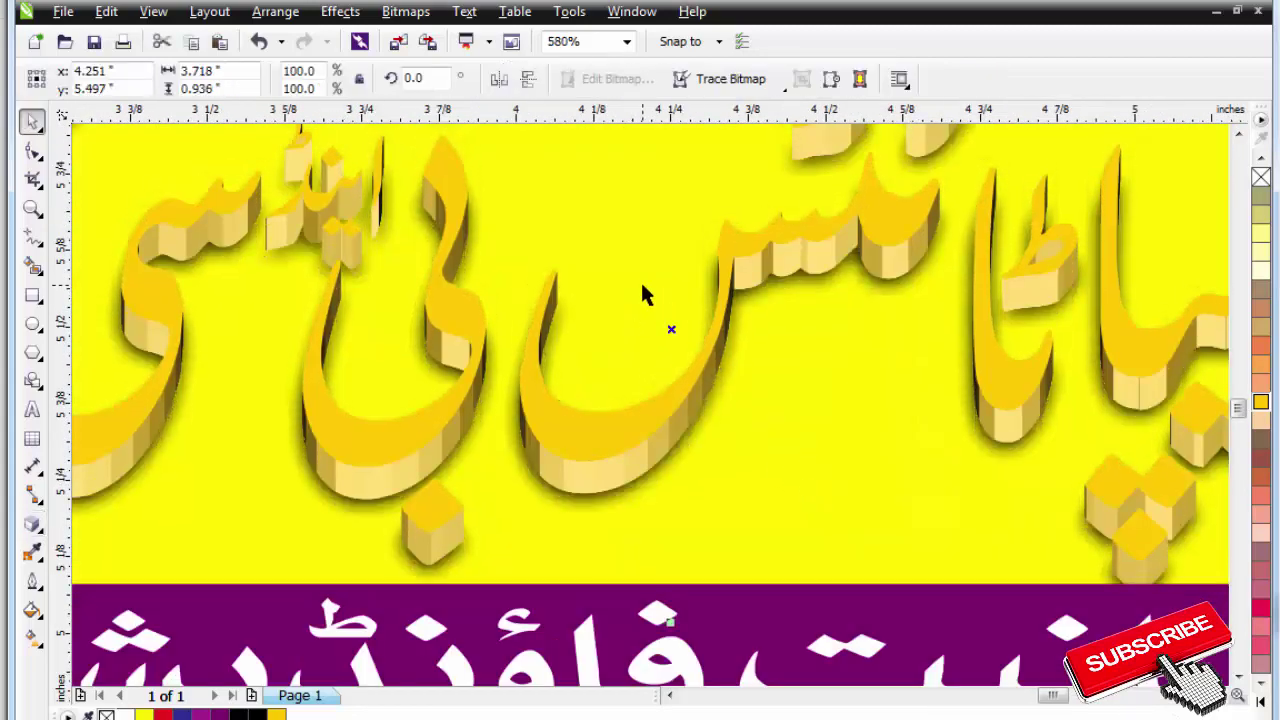
pyautogui.press('Up')
# Reopen the heading's extrusion lighting and set light source 2 to an intensity of 87.
pyautogui.doubleClick(567, 415)
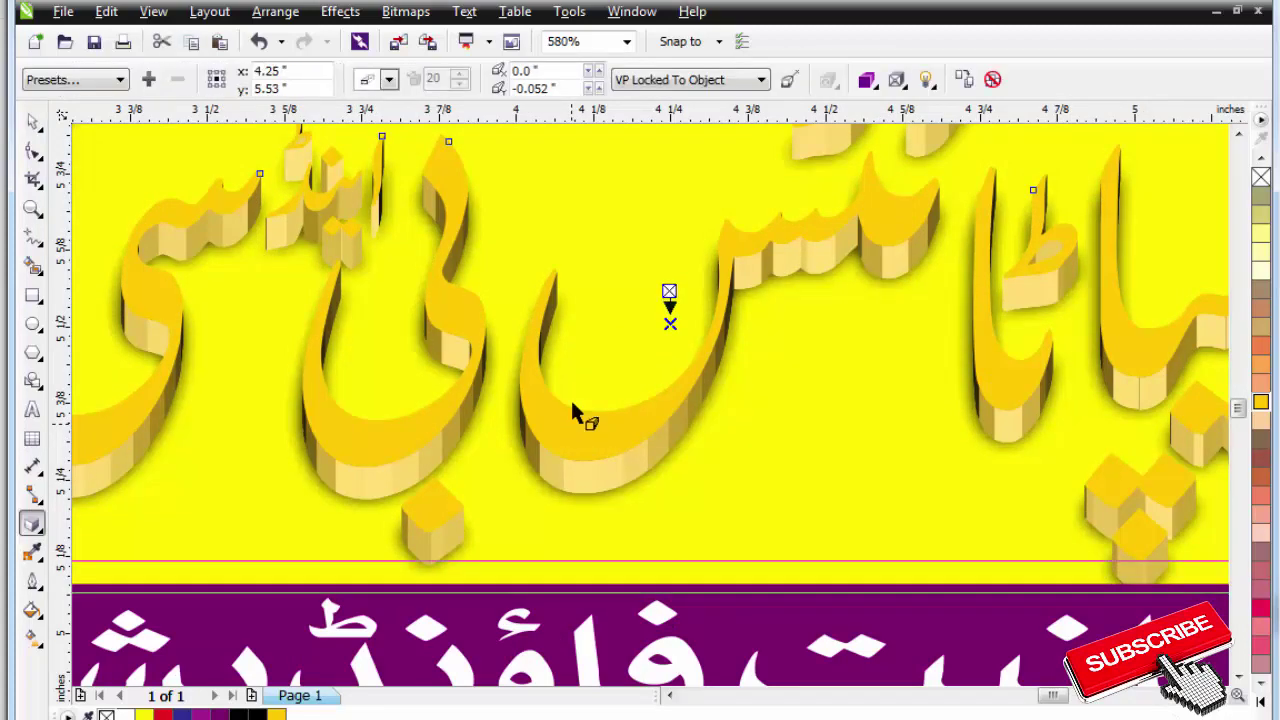
pyautogui.scroll(-2, 722, 318)
pyautogui.scroll(1, 1034, 434)
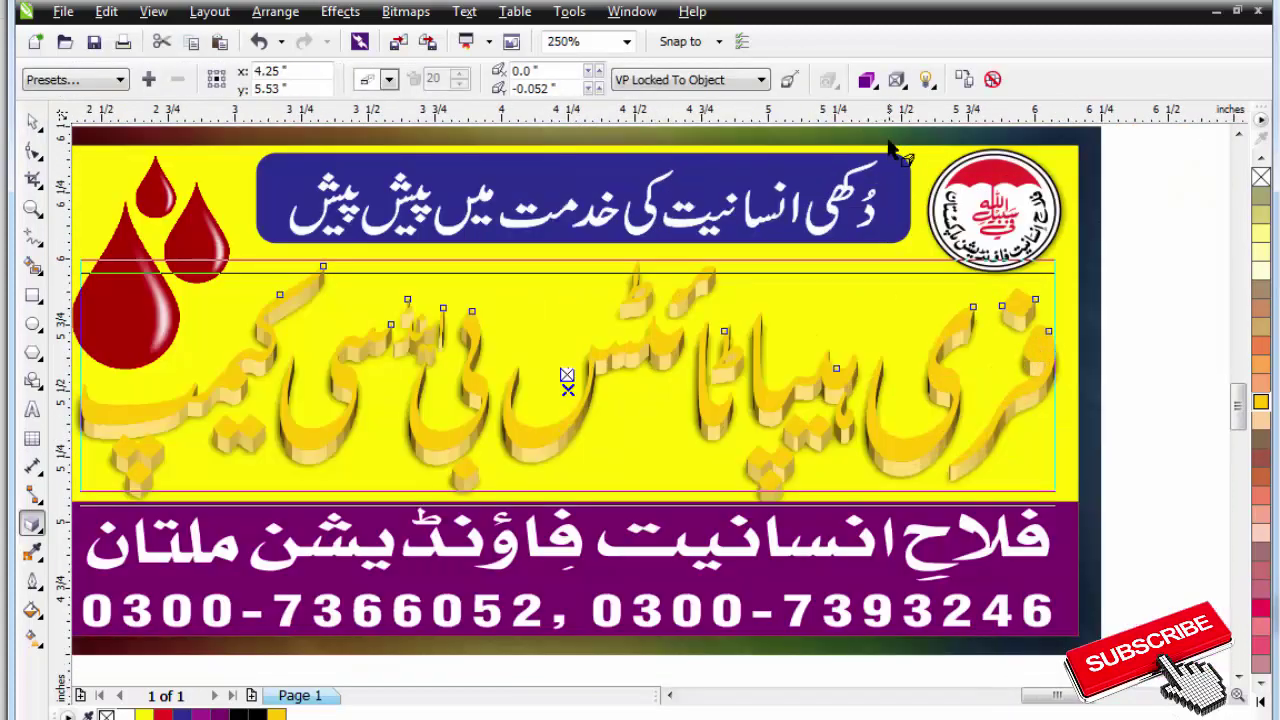
pyautogui.click(925, 79)
pyautogui.click(999, 194)
pyautogui.moveTo(998, 272); pyautogui.dragTo(1000, 270)
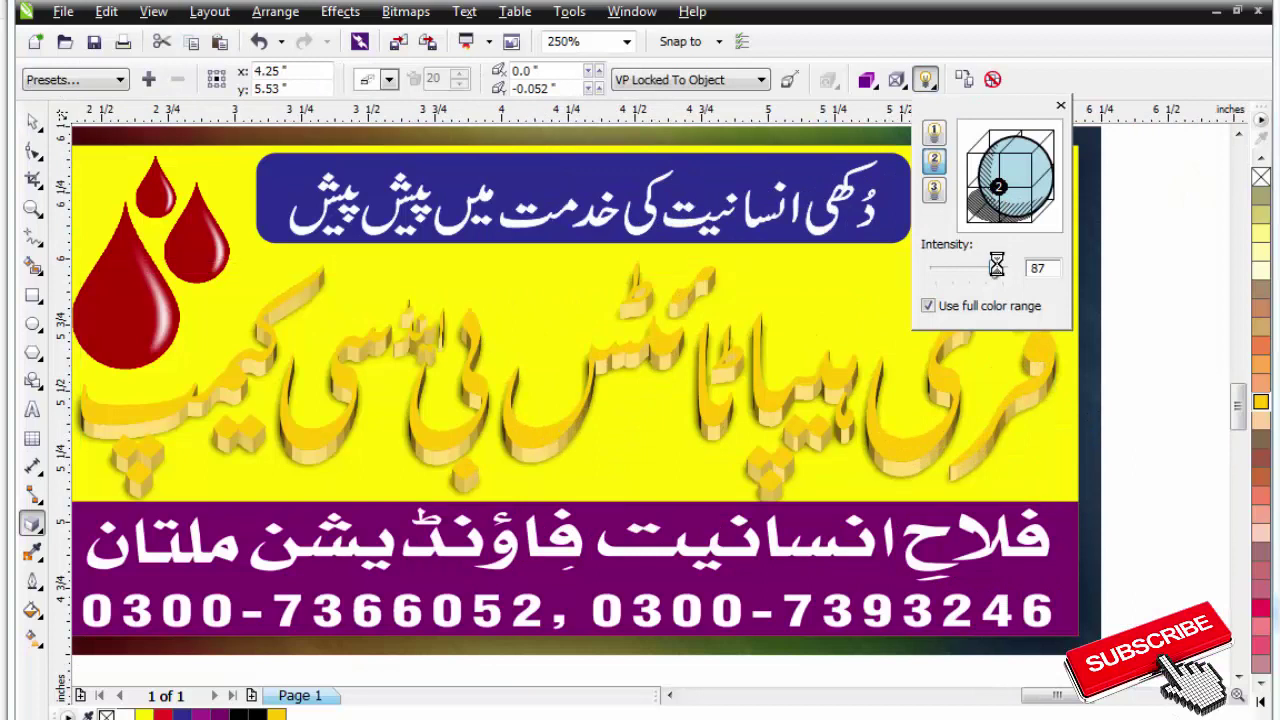
# Turn on light source 1 for the heading's extrusion and lower its intensity to 30.
pyautogui.click(935, 138)
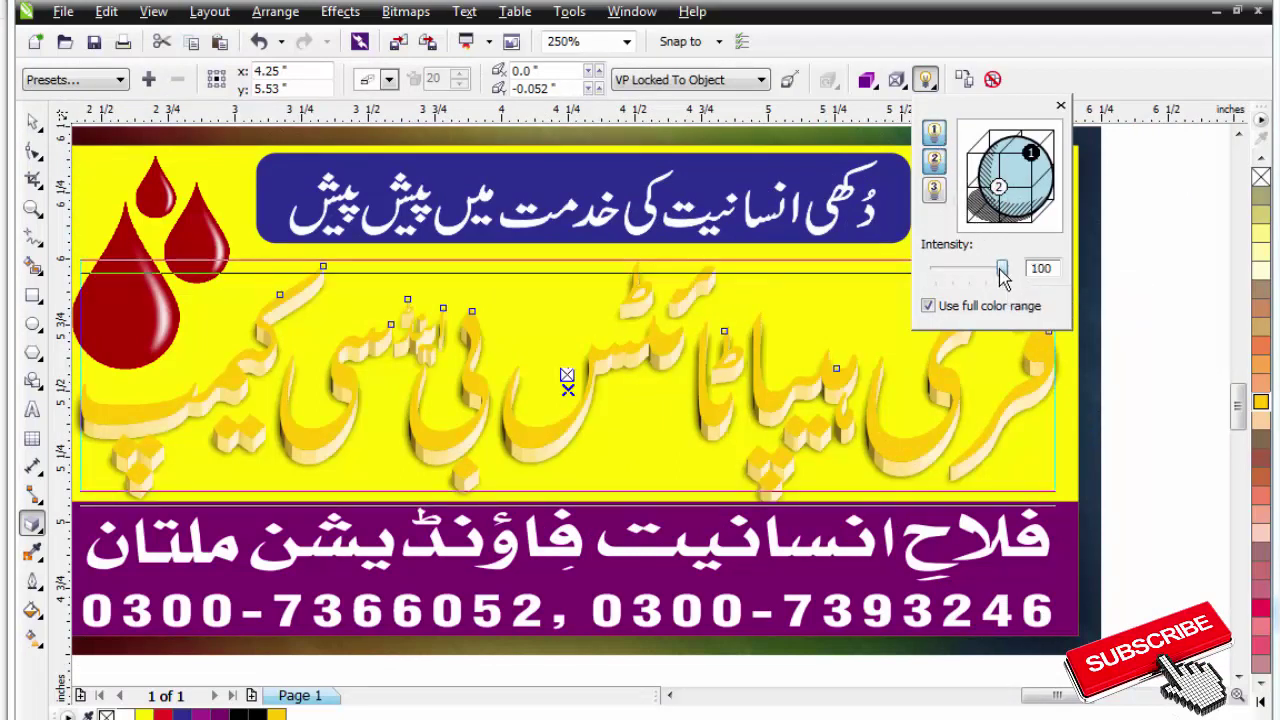
pyautogui.moveTo(1000, 270); pyautogui.dragTo(963, 272)
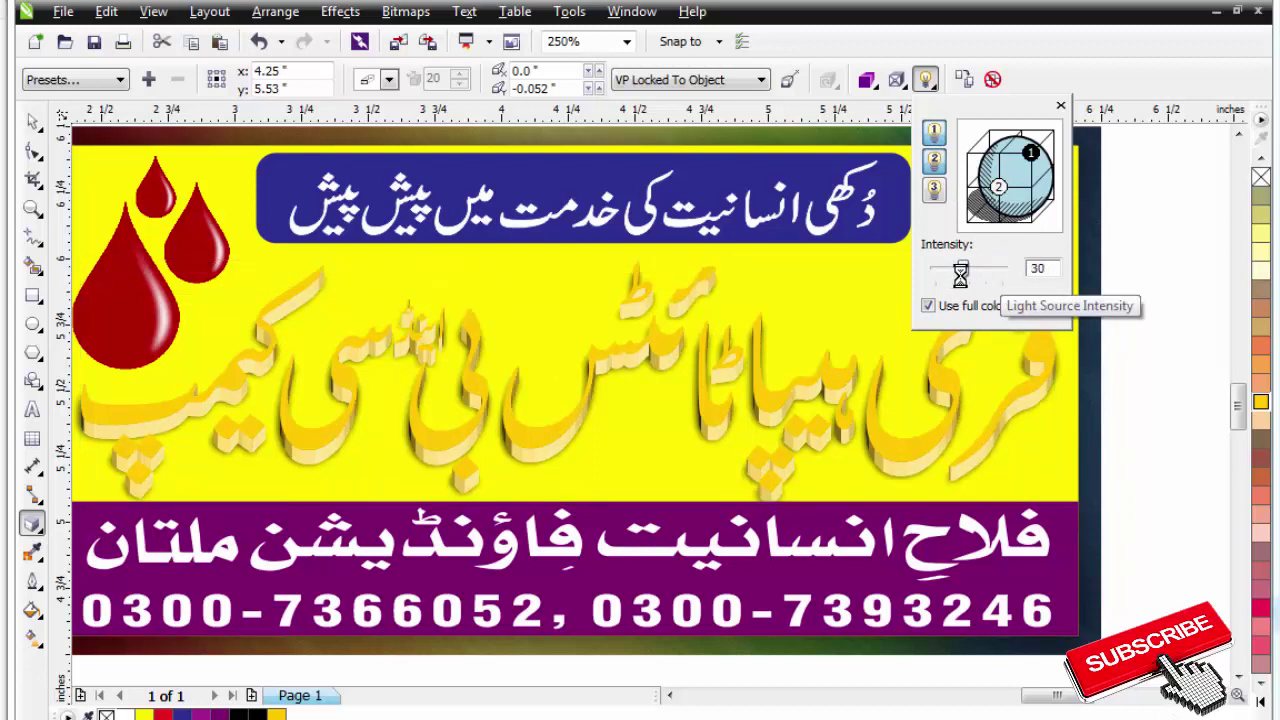
pyautogui.click(648, 358)
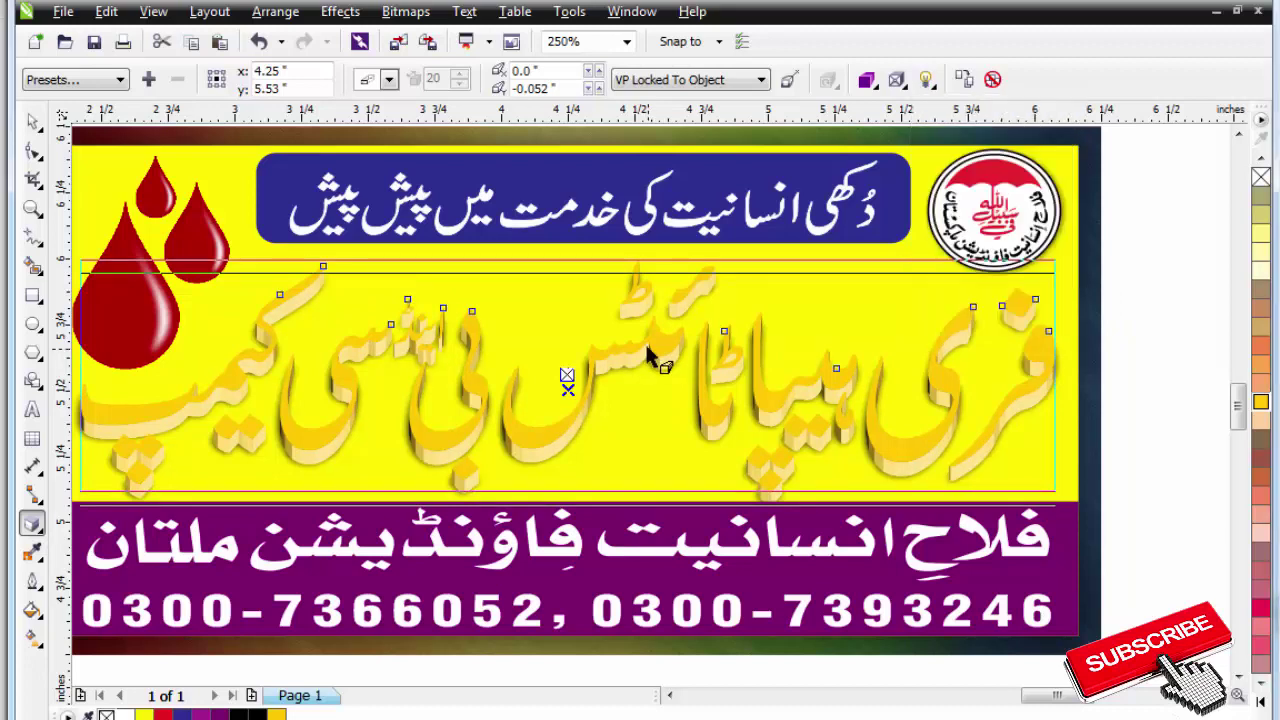
# Break the heading's extrude group apart into separate lettering and extrusion objects.
pyautogui.hotkey('alt', 'a')
pyautogui.press('b')
pyautogui.press('space')
pyautogui.press('Escape')
# Nudge the heading's blurred shadow down another 0.01 inches and select the golden front lettering.
pyautogui.click(619, 328)
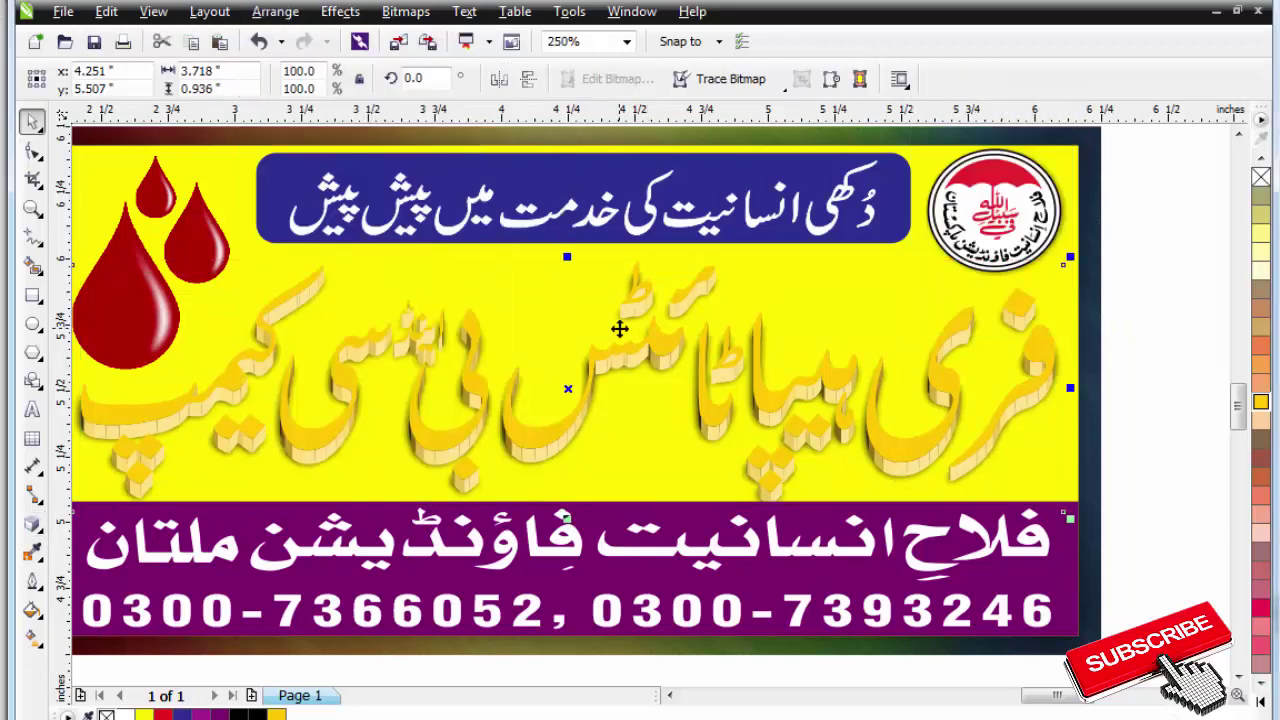
pyautogui.press('Down')
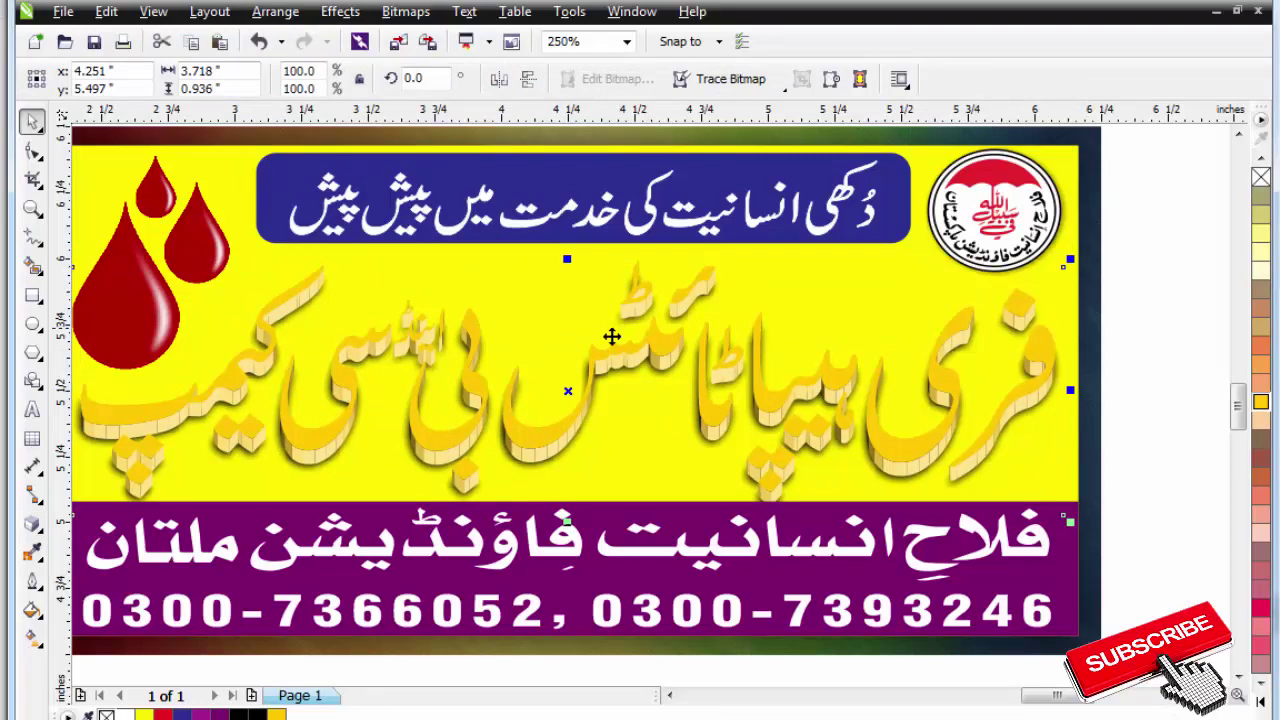
pyautogui.press('Escape')
pyautogui.click(628, 358)
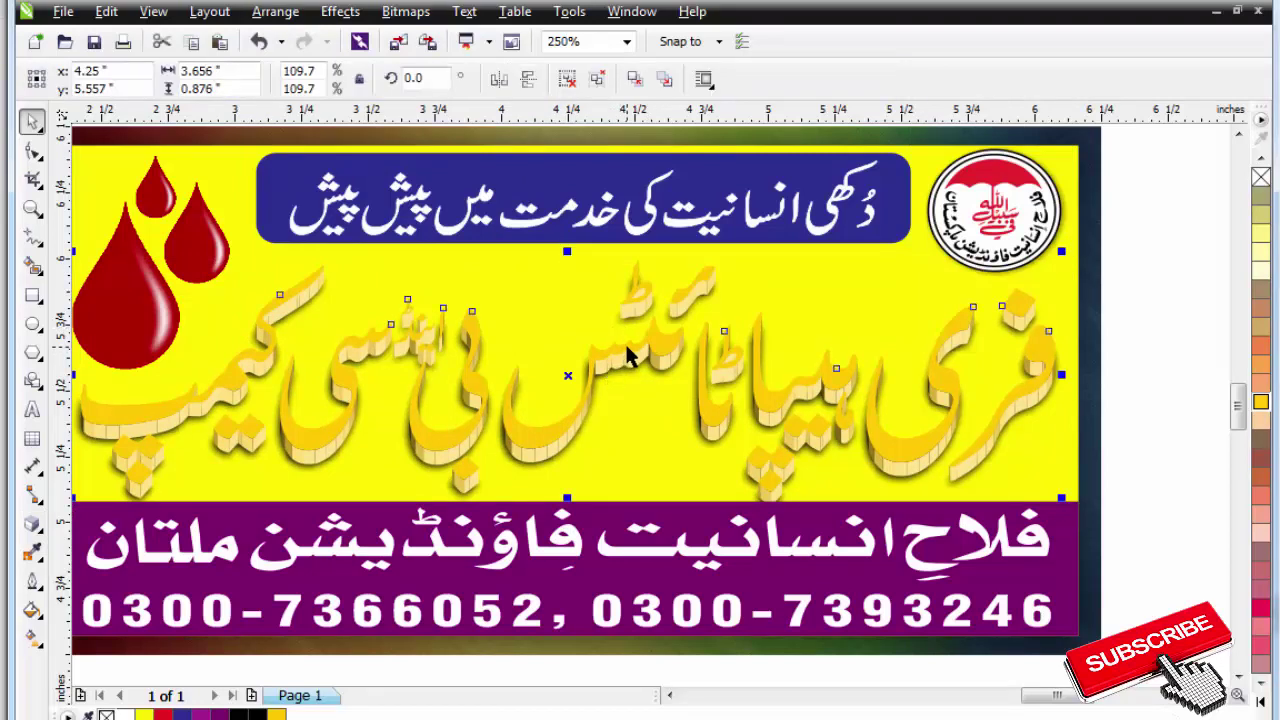
# Fill the heading's front lettering with red and give it a white outline 2.0 points wide.
pyautogui.press('Escape')
pyautogui.click(668, 350)
pyautogui.click(1260, 700)
pyautogui.click(1197, 455)
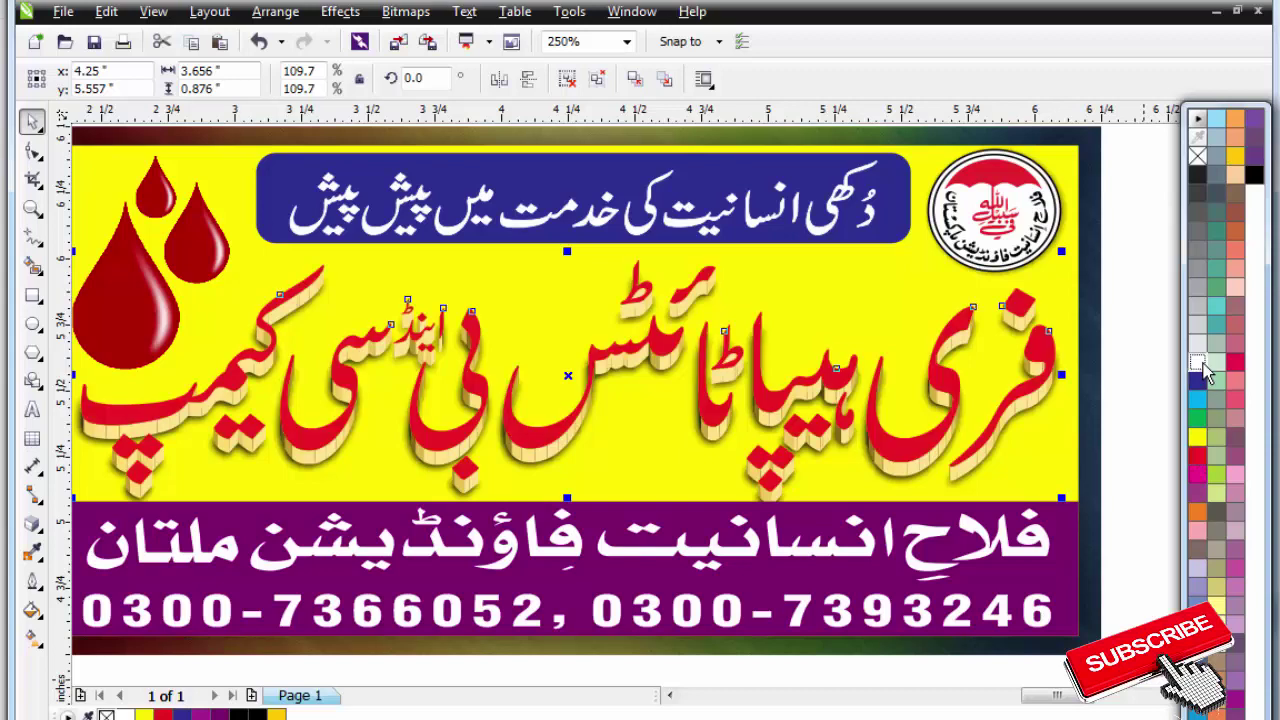
pyautogui.rightClick(1205, 372)
pyautogui.press('F12')
pyautogui.doubleClick(481, 260)
pyautogui.write('2.')
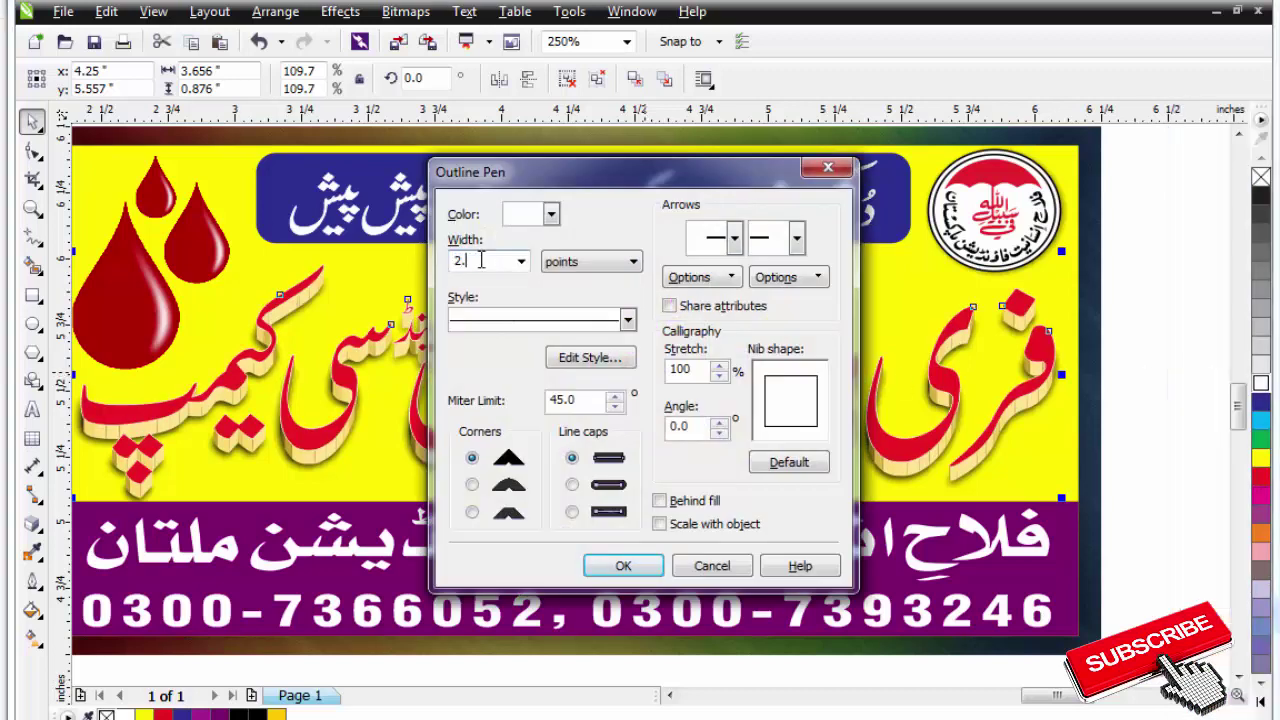
pyautogui.press('Return')
# Set the heading's outline to sit behind the fill, scale with the object, and use rounded corners and line caps.
pyautogui.press('F12')
pyautogui.click(659, 500)
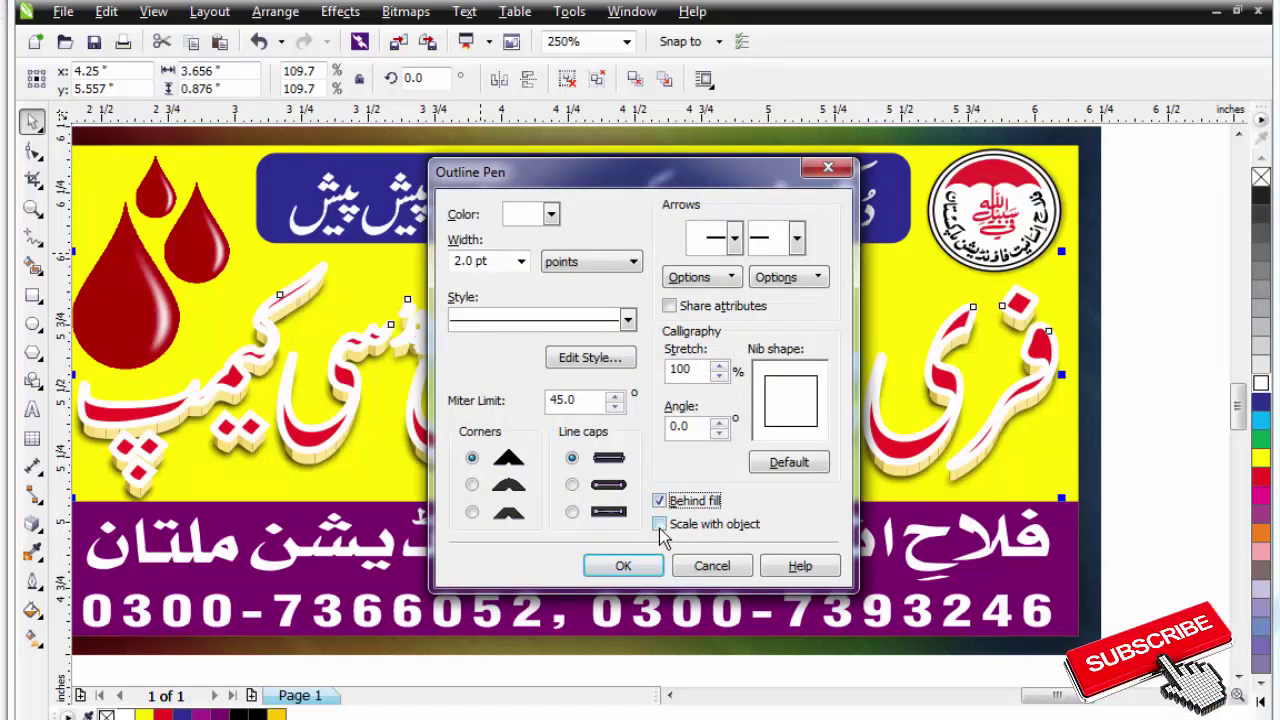
pyautogui.click(659, 524)
pyautogui.click(571, 484)
pyautogui.click(472, 484)
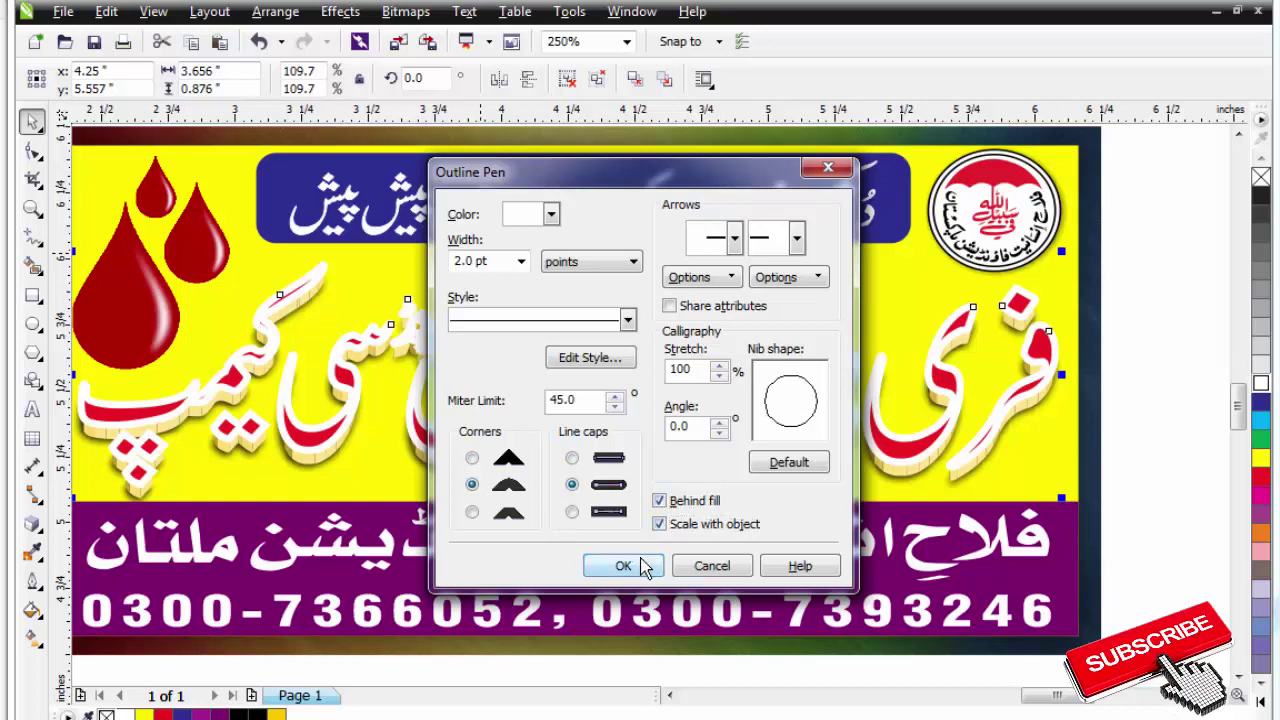
pyautogui.click(641, 560)
pyautogui.press('Escape')
pyautogui.scroll(-1, 652, 508)
pyautogui.press('F2')
pyautogui.moveTo(330, 296); pyautogui.dragTo(950, 618)
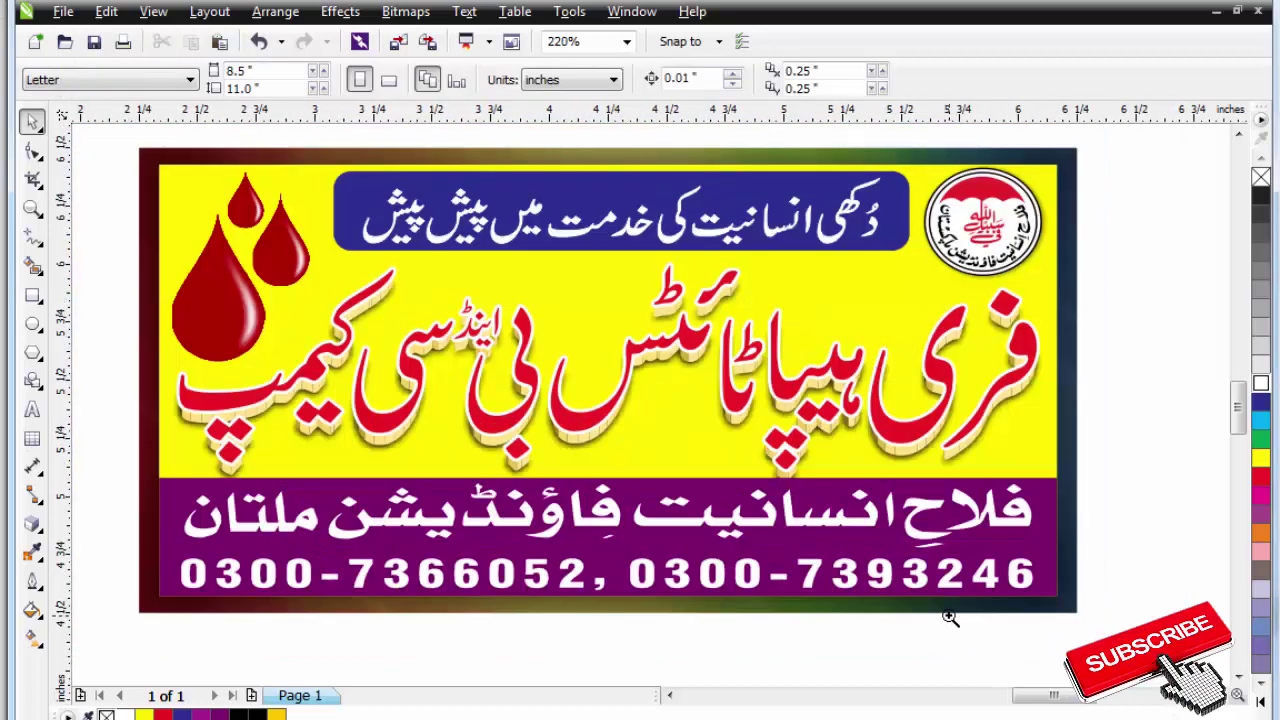
# Darken the heading lettering's red fill by adding black to its CMYK colour.
pyautogui.click(311, 372)
pyautogui.hotkey('shift', 'F11')
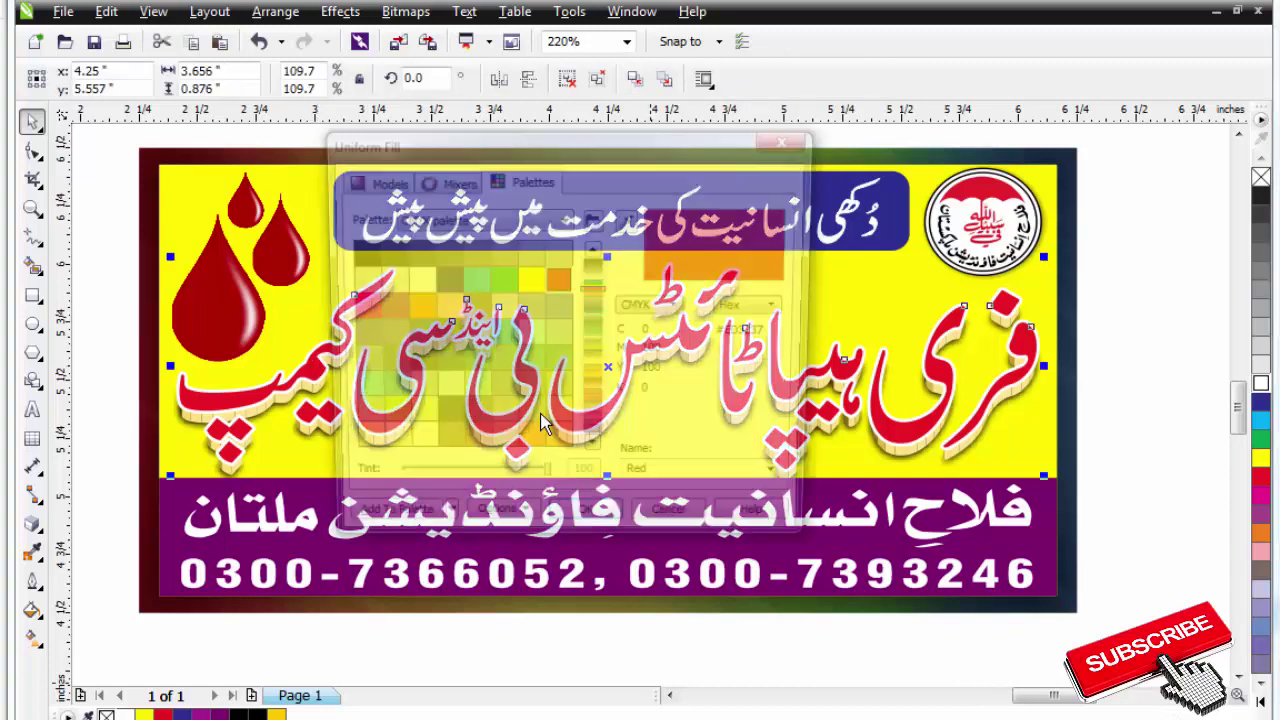
pyautogui.click(672, 426)
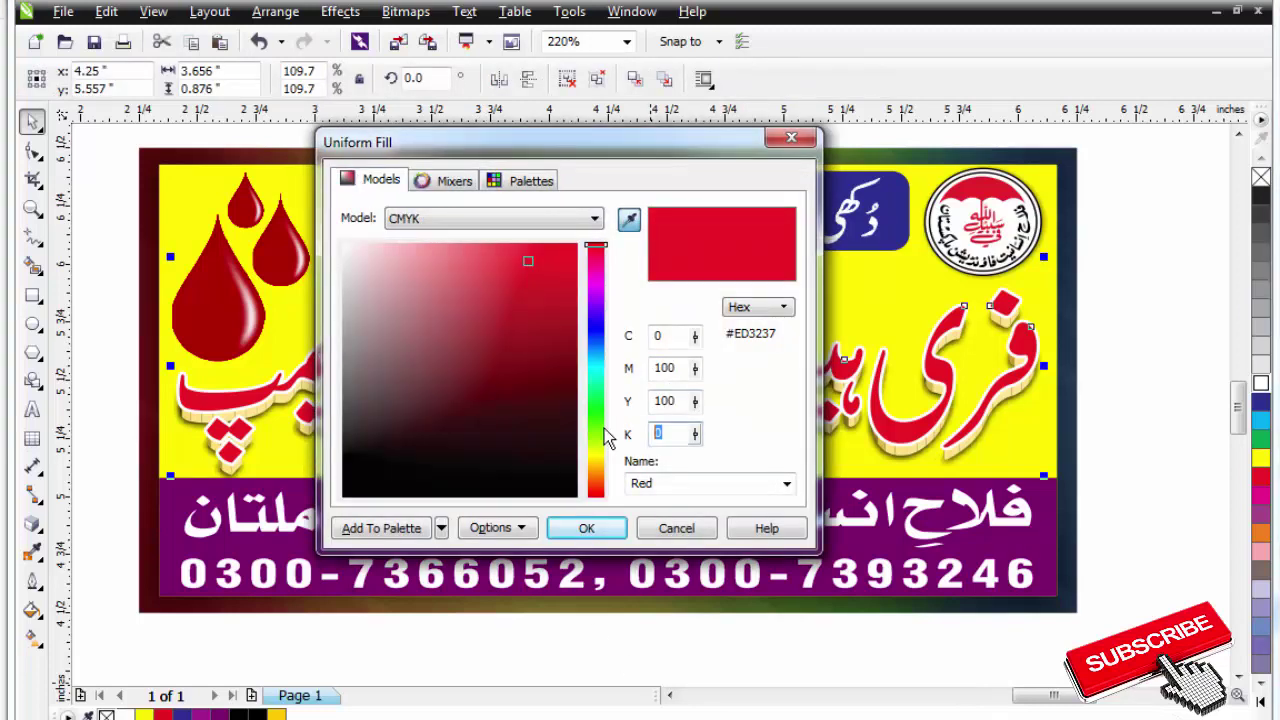
pyautogui.press('Return')
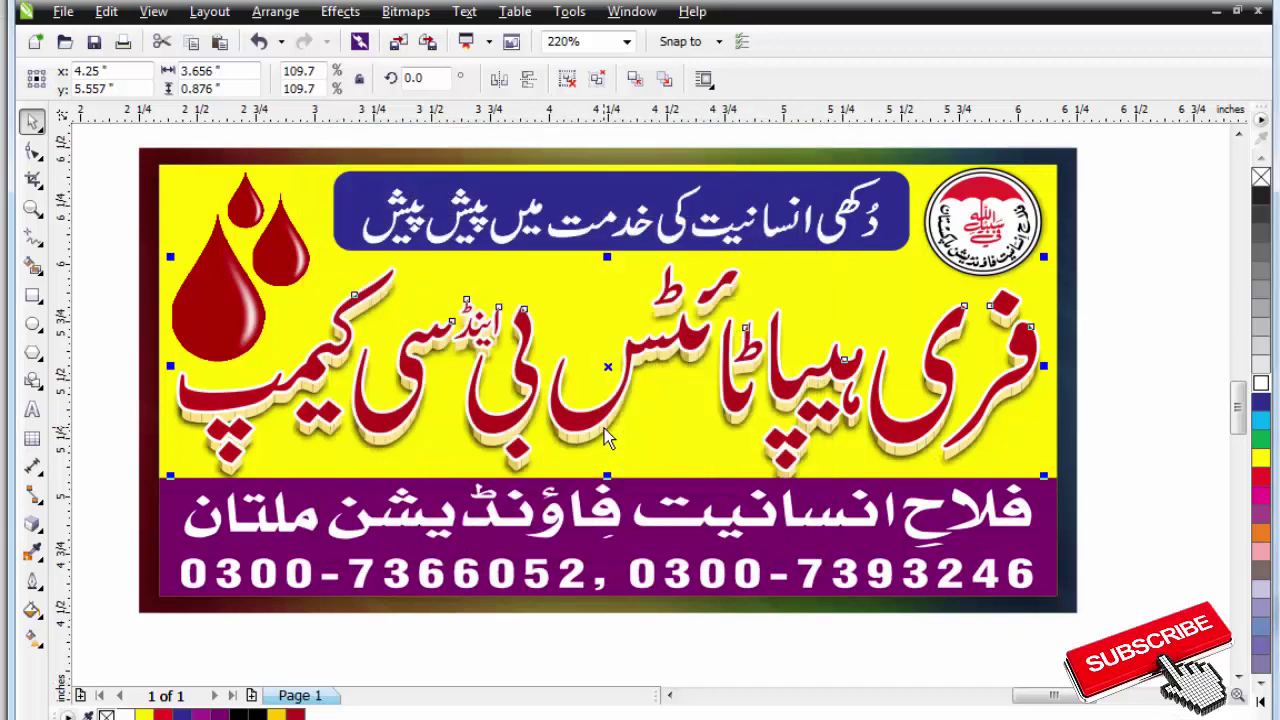
pyautogui.click(1167, 245)
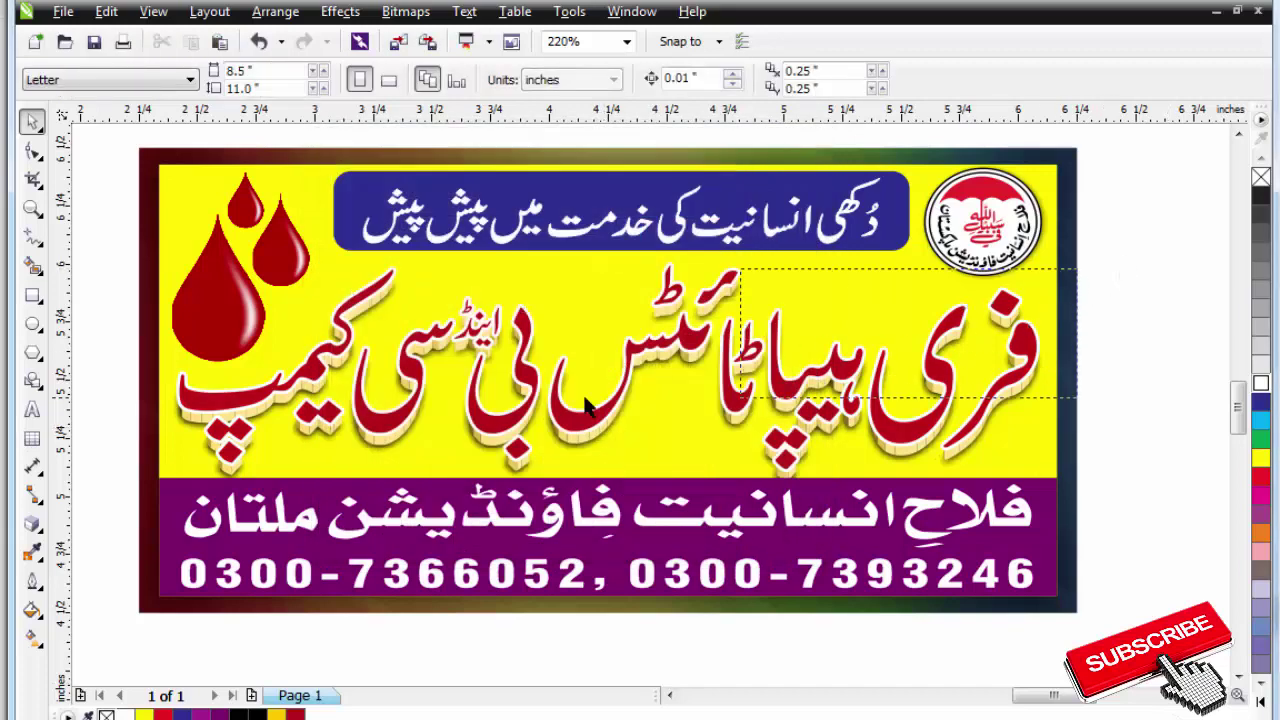
# Select all parts of the heading together and reduce their overall height to about 0.916 inches.
pyautogui.moveTo(128, 246); pyautogui.dragTo(1146, 500)
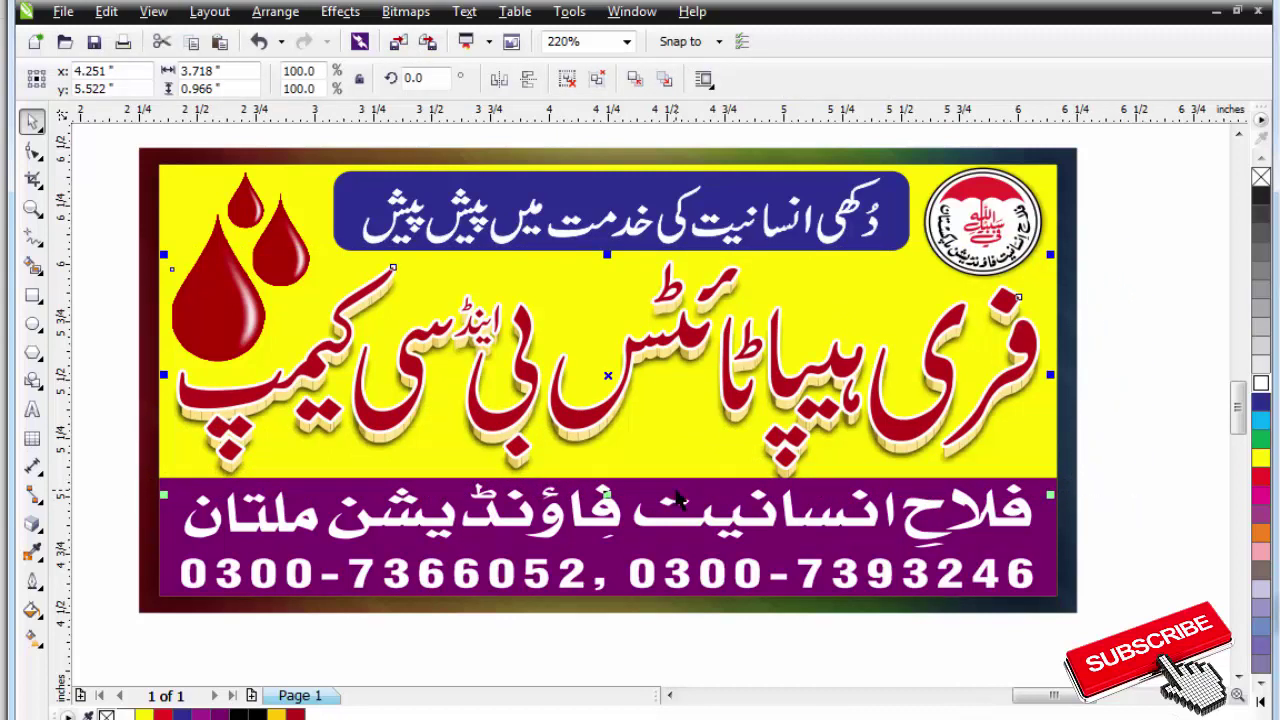
pyautogui.moveTo(607, 494); pyautogui.dragTo(618, 486)
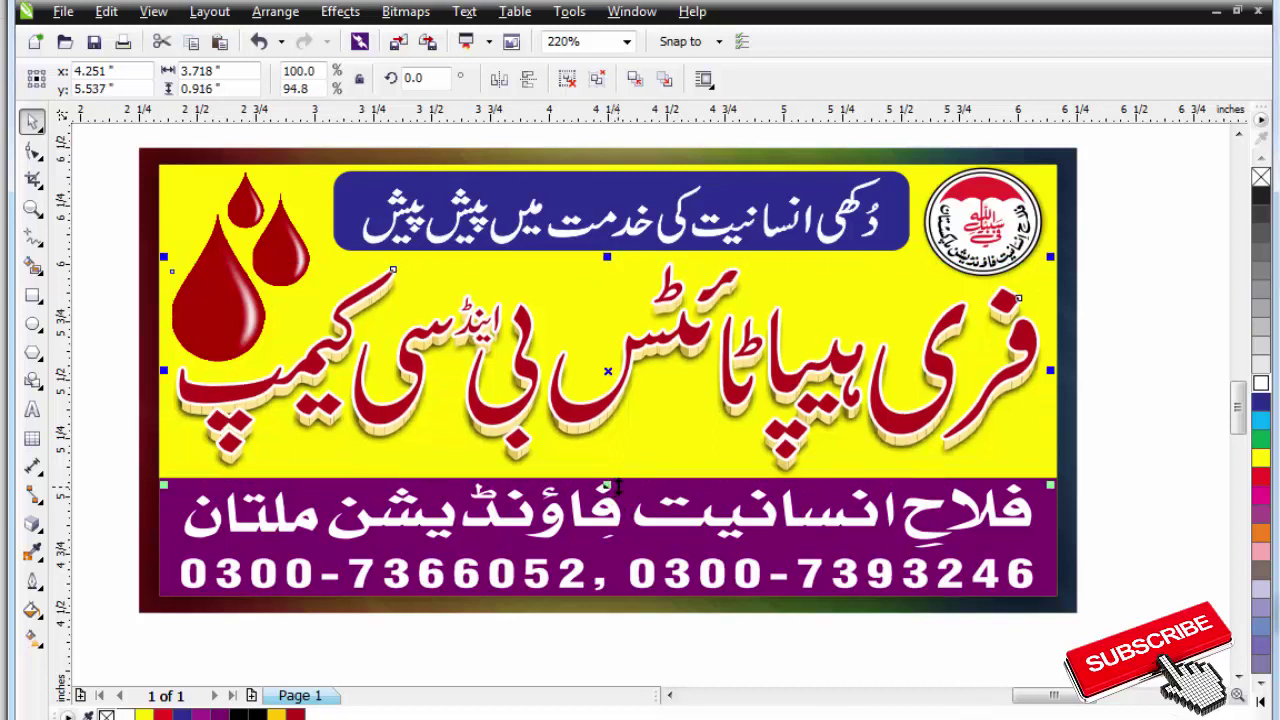
pyautogui.press('Escape')
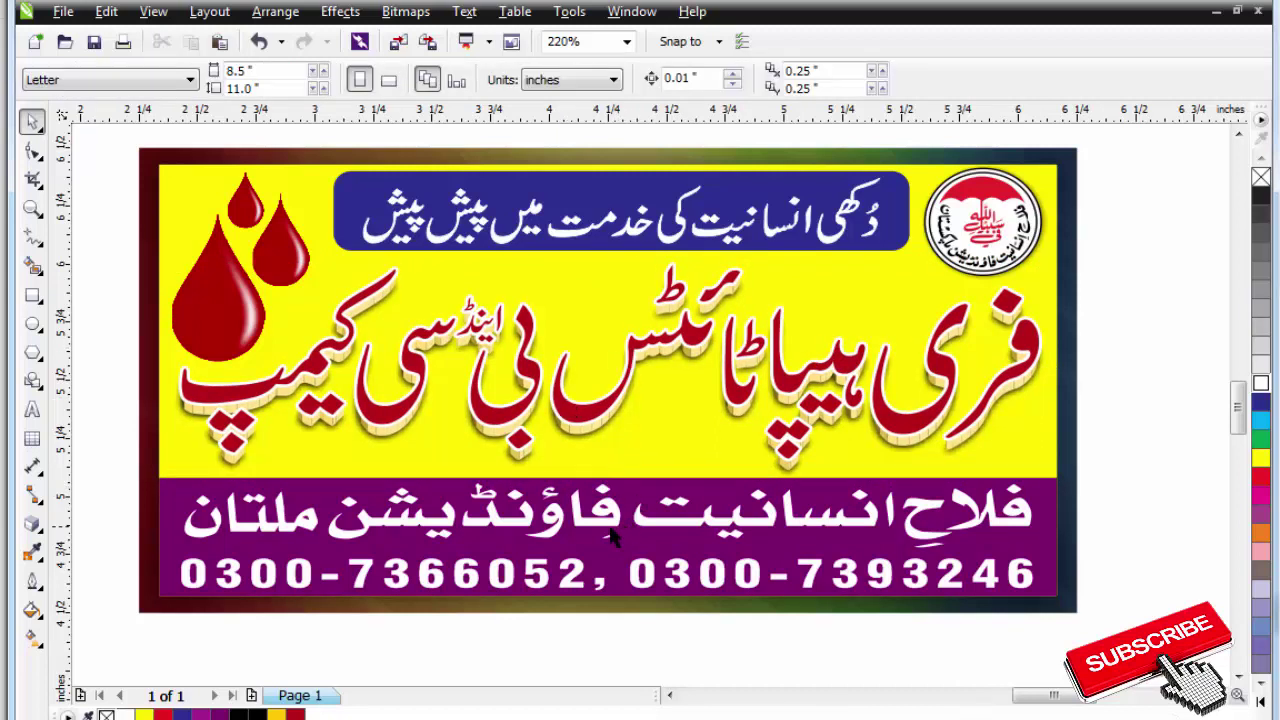
# Ungroup the contact bar's white text and select the small stroke beneath the word فاؤنڈیشن.
pyautogui.click(607, 542)
pyautogui.press('Escape')
pyautogui.click(608, 544)
pyautogui.press('F2')
pyautogui.moveTo(181, 438); pyautogui.dragTo(800, 620)
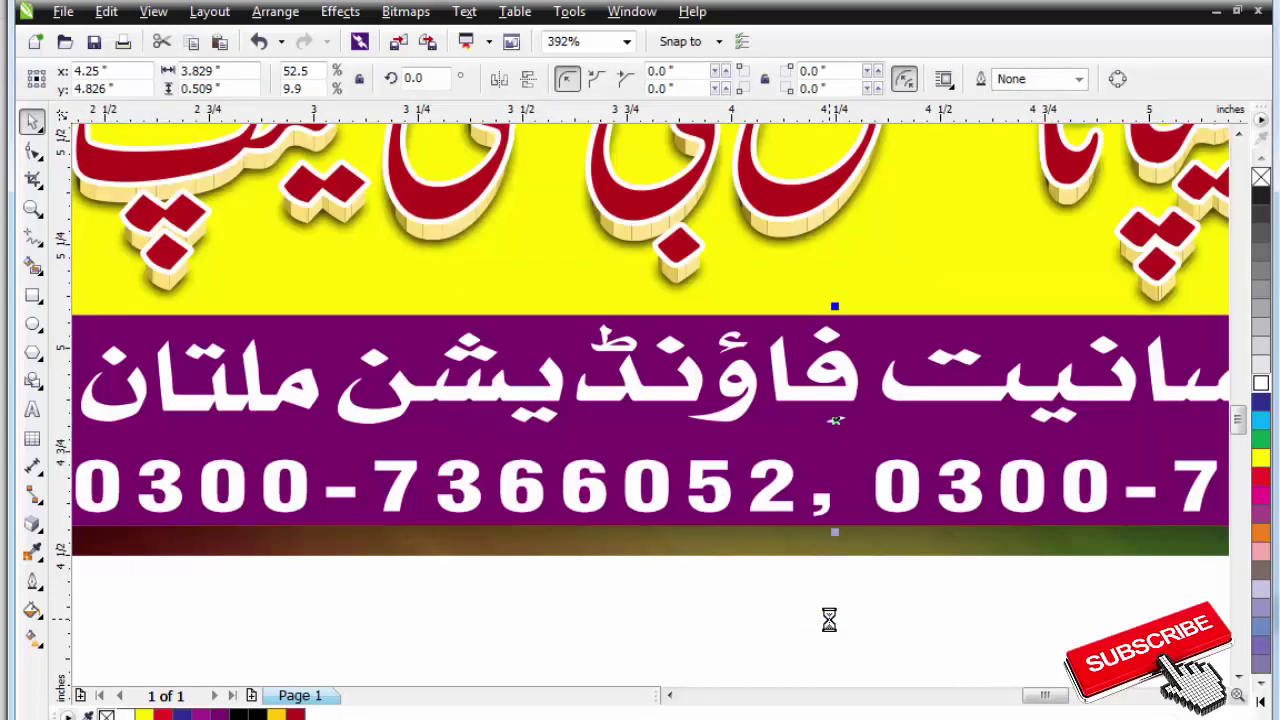
pyautogui.press('Escape')
pyautogui.click(775, 360)
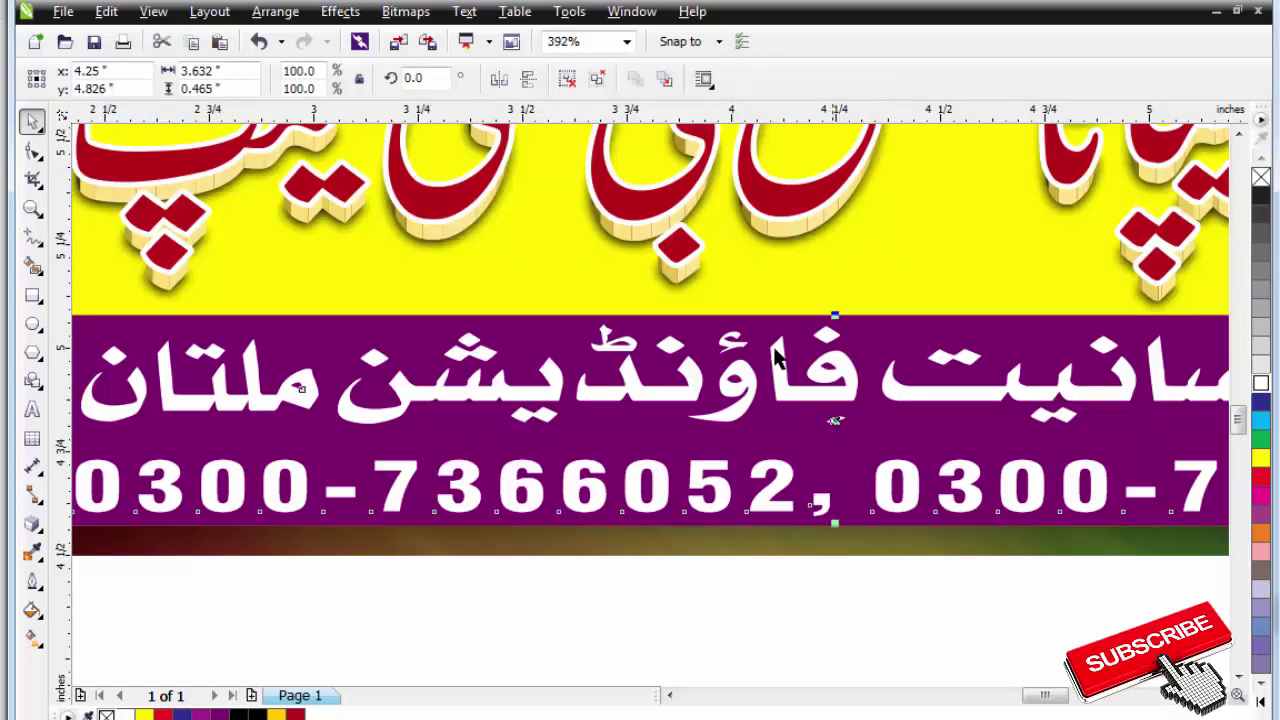
pyautogui.press('Escape')
pyautogui.click(838, 422)
pyautogui.scroll(-1, 838, 422)
pyautogui.press('F2')
pyautogui.moveTo(720, 366); pyautogui.dragTo(1225, 493)
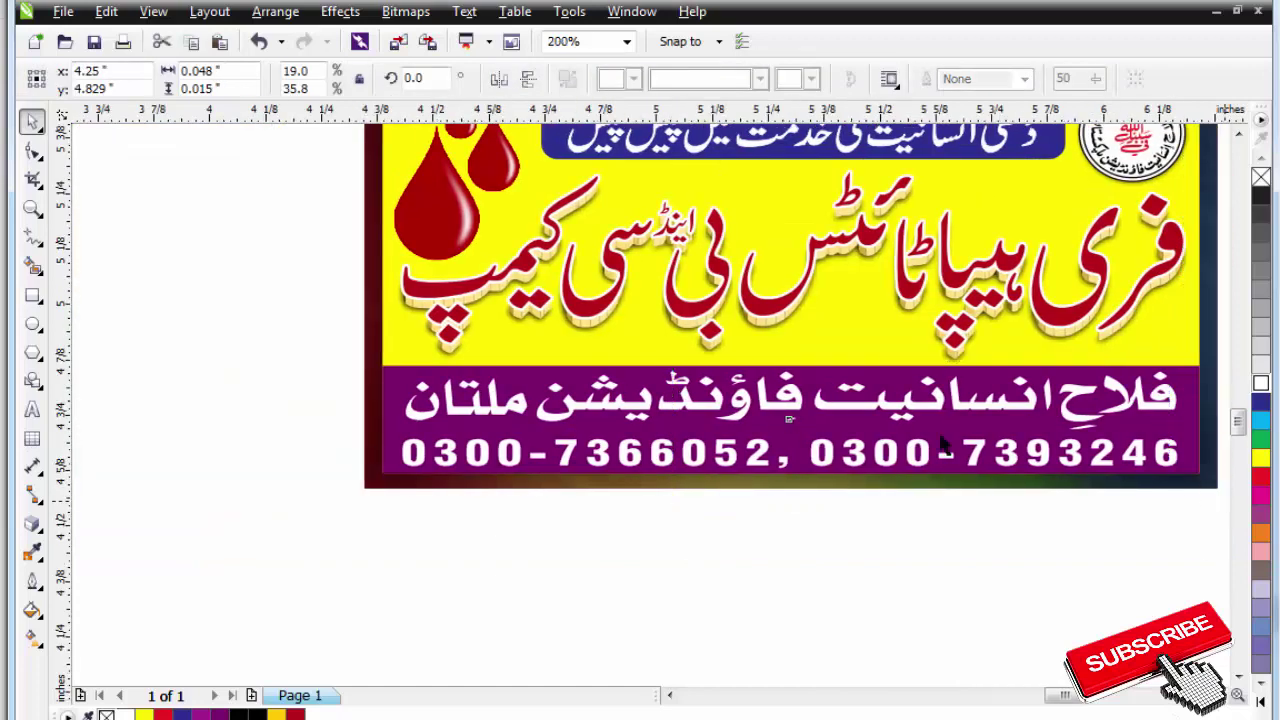
# Move the stroke beneath the alif of انسانیت, slant it, and enlarge it to about 0.092 by 0.074 inches.
pyautogui.moveTo(320, 377); pyautogui.dragTo(866, 365)
pyautogui.scroll(4, 860, 385)
pyautogui.moveTo(758, 366); pyautogui.dragTo(758, 387)
pyautogui.moveTo(808, 401); pyautogui.dragTo(856, 301)
pyautogui.click(903, 394)
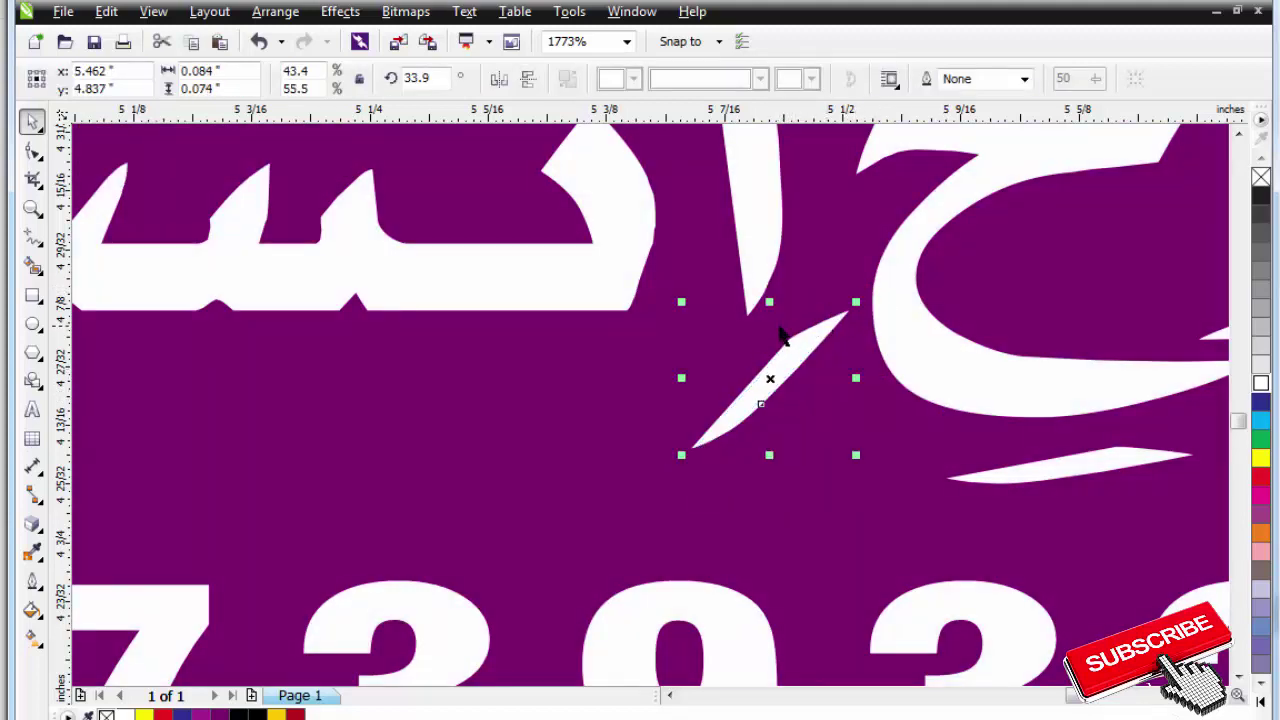
pyautogui.moveTo(856, 379); pyautogui.dragTo(864, 379)
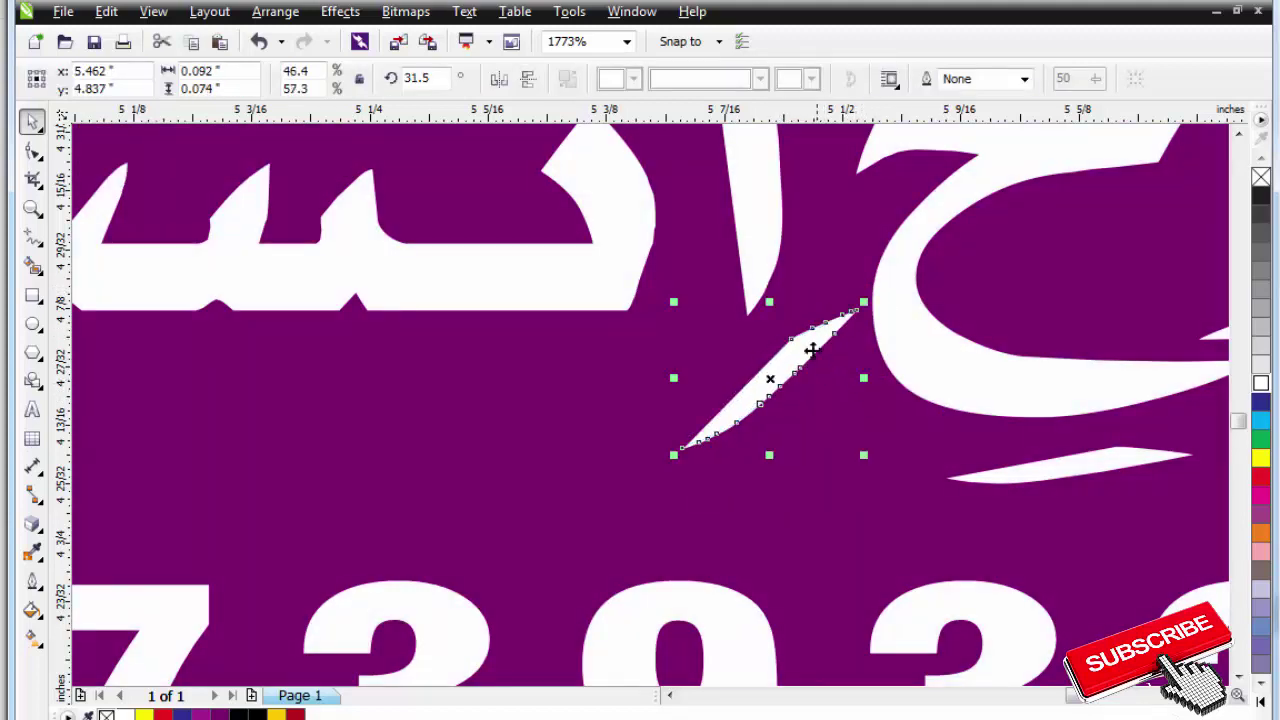
pyautogui.moveTo(808, 348); pyautogui.dragTo(798, 338)
pyautogui.scroll(-2, 798, 338)
pyautogui.scroll(-5, 795, 363)
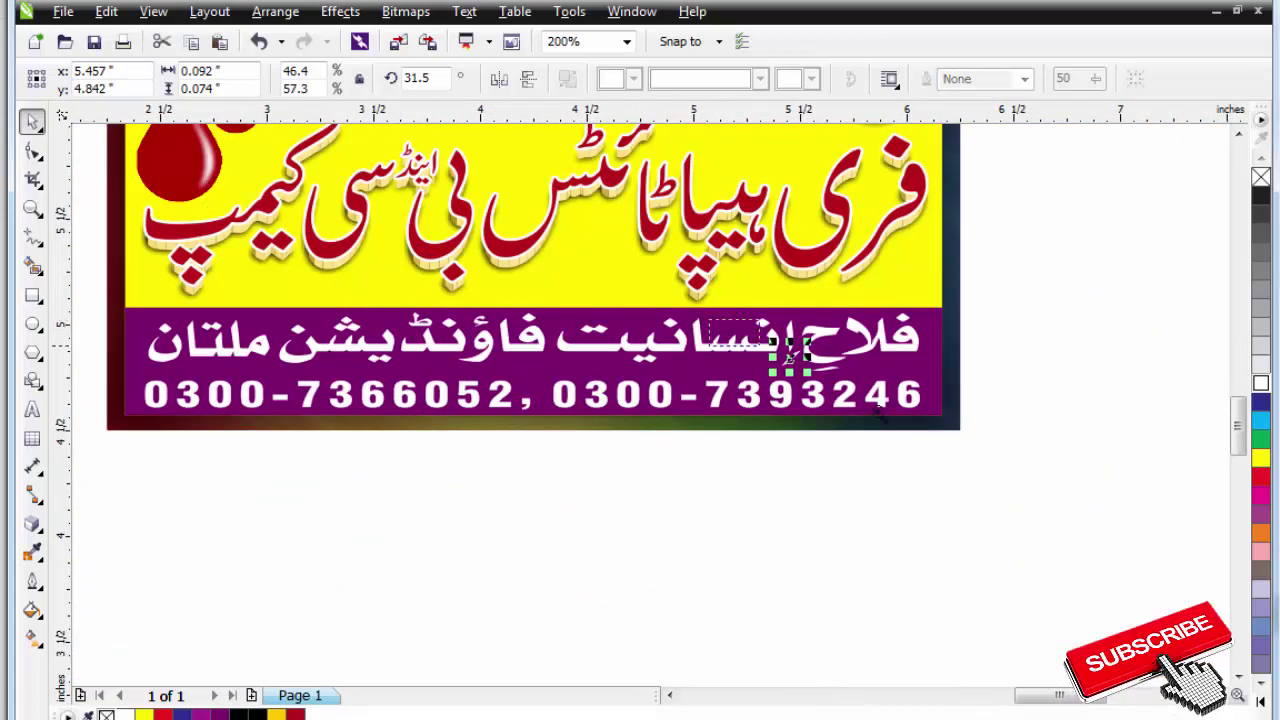
pyautogui.scroll(5, 790, 348)
pyautogui.click(456, 291)
pyautogui.moveTo(497, 257); pyautogui.dragTo(500, 268)
pyautogui.press('Escape')
pyautogui.click(456, 294)
pyautogui.click(456, 289)
pyautogui.press('Escape')
# Group the foundation name with the phone numbers and shrink the group to about 3.613 by 0.452 inches.
pyautogui.scroll(-7, 109, 194)
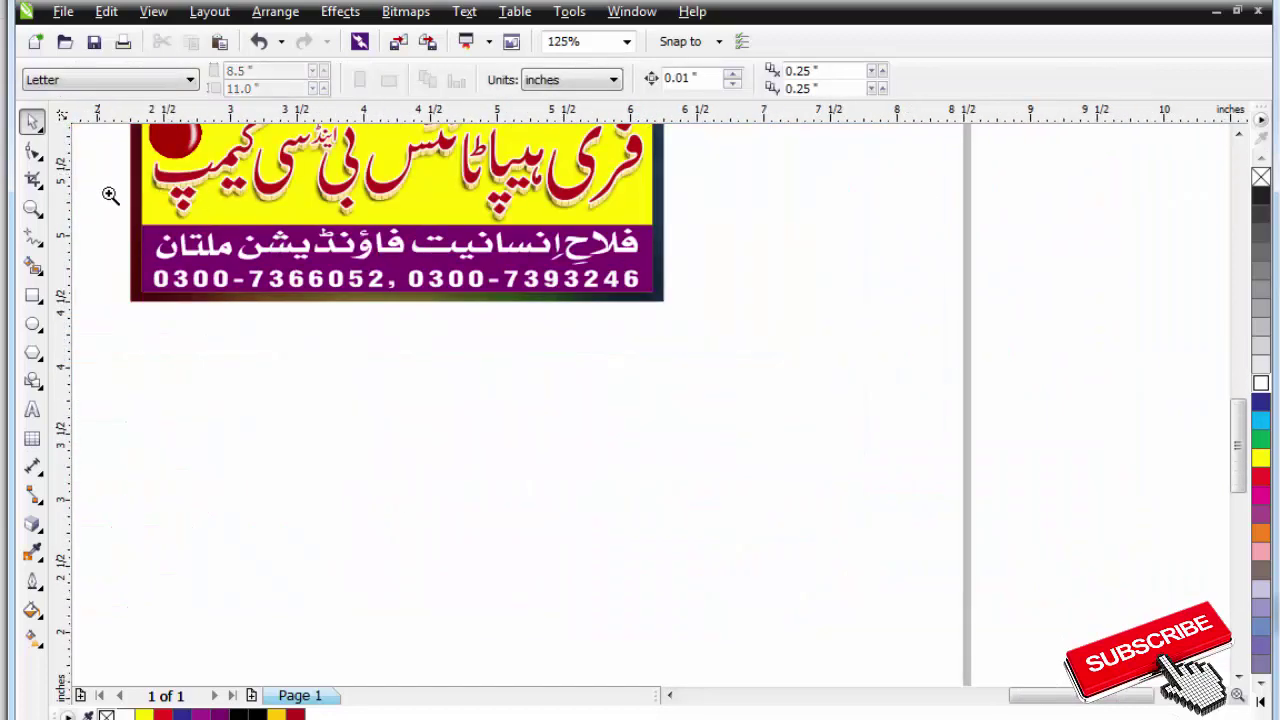
pyautogui.scroll(3, 340, 315)
pyautogui.moveTo(162, 302); pyautogui.dragTo(1166, 398)
pyautogui.press('Escape')
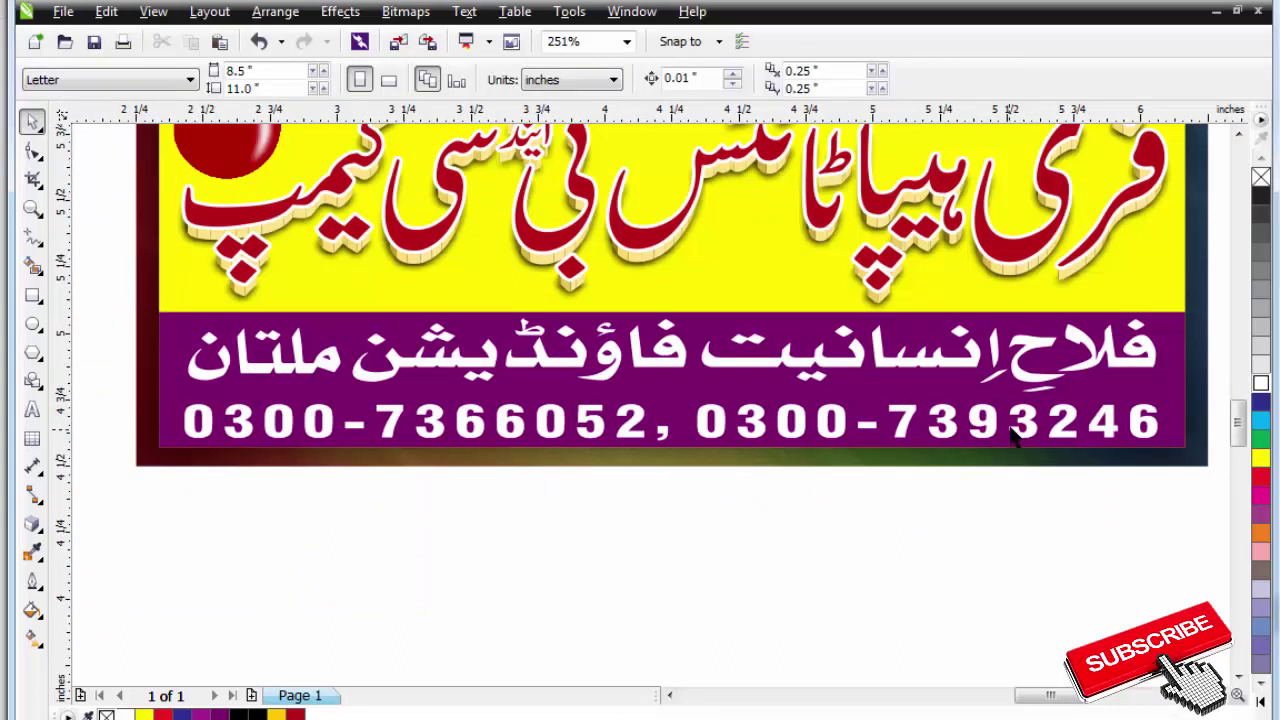
pyautogui.click(1067, 410)
pyautogui.keyDown('shift'); pyautogui.click(1126, 362); pyautogui.keyUp('shift')
pyautogui.hotkey('ctrl', 'g')
pyautogui.keyDown('shift'); pyautogui.click(1165, 338); pyautogui.keyUp('shift')
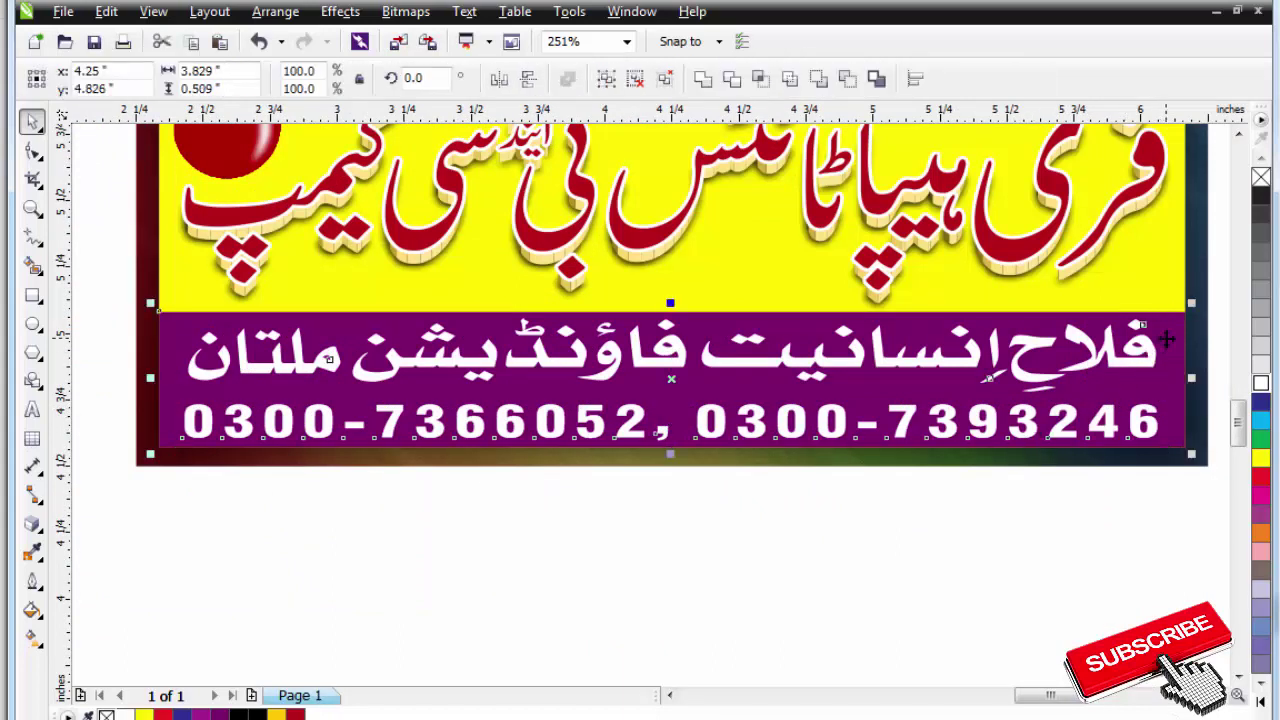
pyautogui.press('Escape')
pyautogui.click(1140, 347)
pyautogui.moveTo(1164, 307); pyautogui.dragTo(1151, 308)
pyautogui.moveTo(1151, 378); pyautogui.dragTo(1164, 375)
pyautogui.moveTo(1028, 362); pyautogui.dragTo(1028, 362)
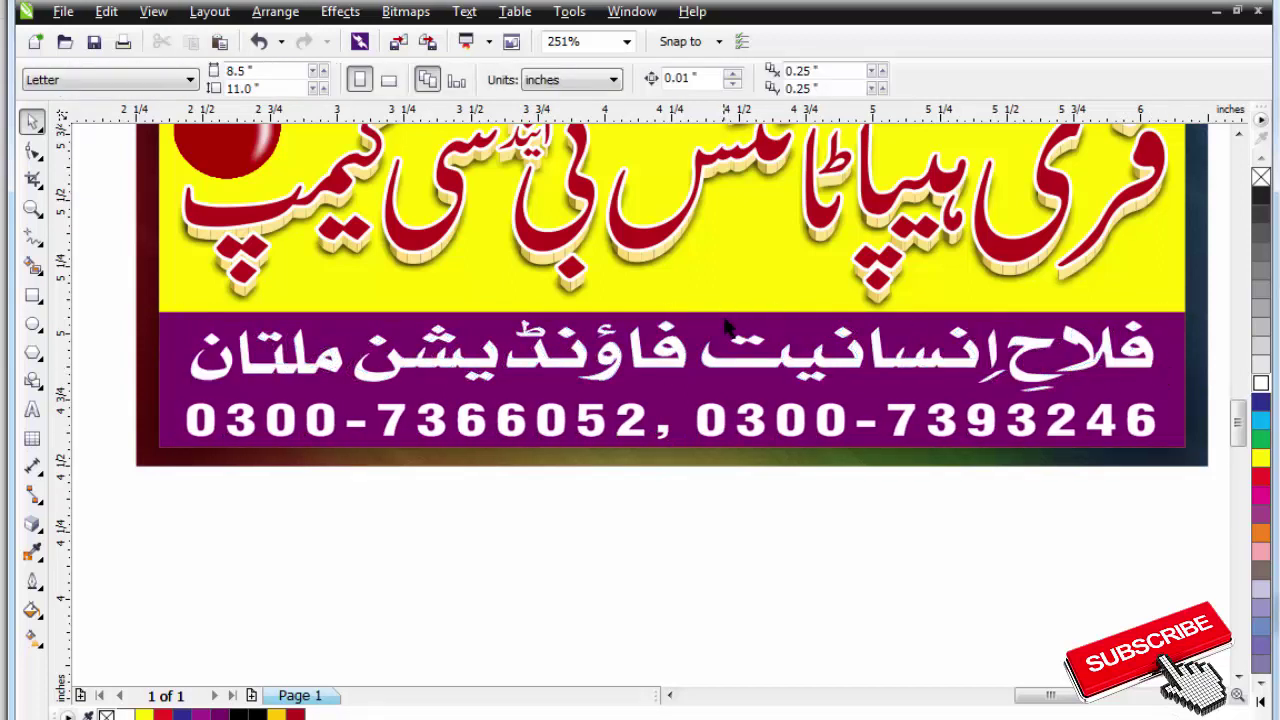
# Make a copy of the purple bar as a strip about 0.009 inches high along its upper edge and fill it black.
pyautogui.click(710, 440)
pyautogui.moveTo(669, 454); pyautogui.dragTo(684, 314)
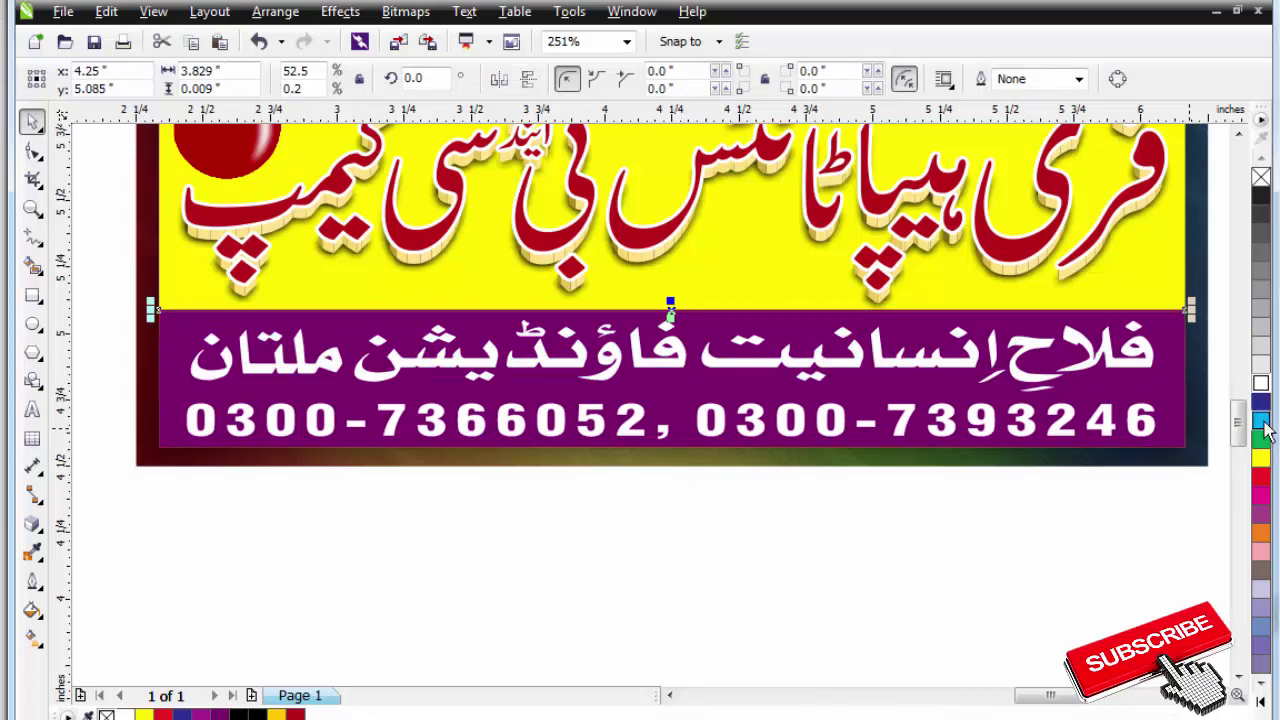
pyautogui.click(1260, 486)
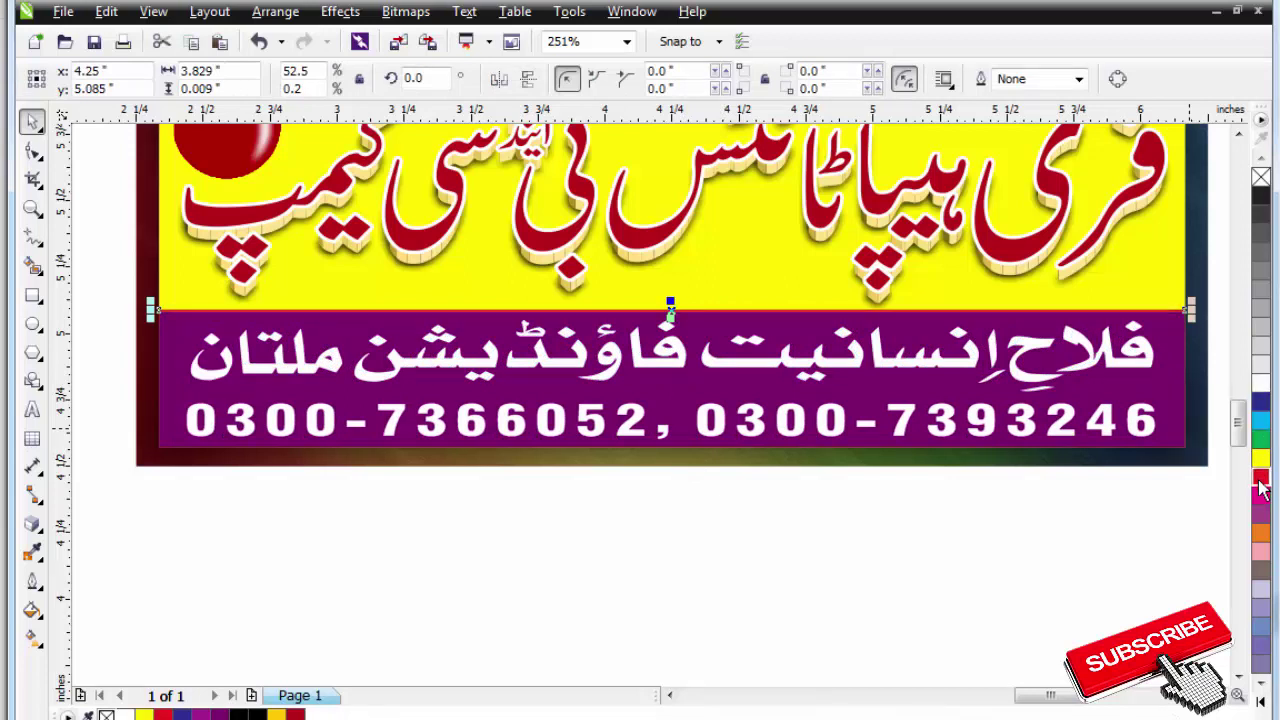
pyautogui.click(1259, 424)
pyautogui.click(1260, 402)
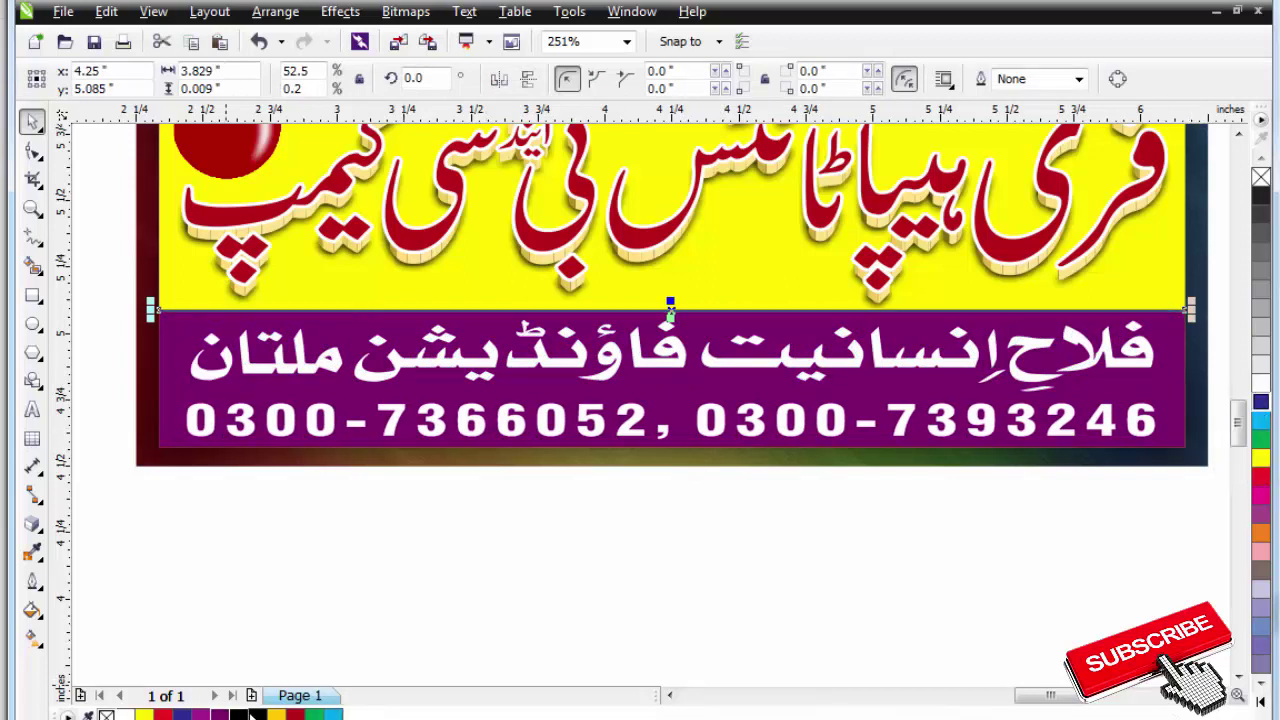
pyautogui.click(279, 635)
# Delete the old medical camp banner lying outside the page.
pyautogui.scroll(-2, 765, 470)
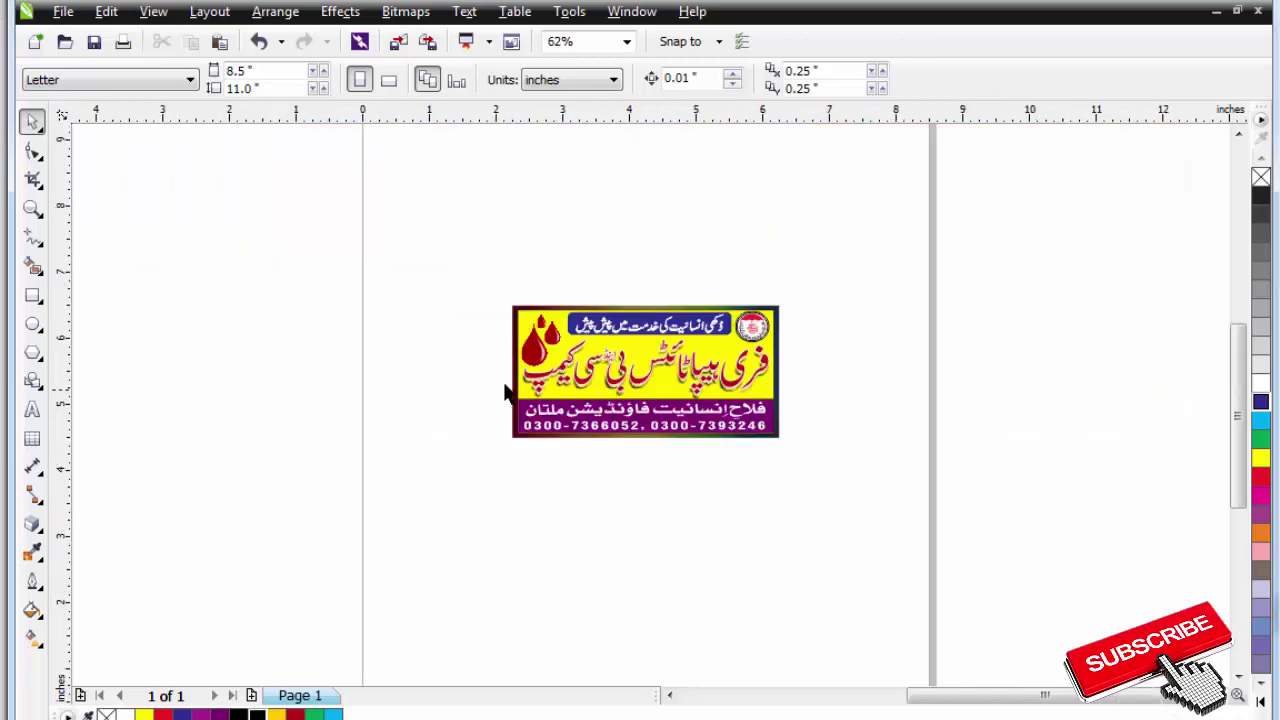
pyautogui.scroll(-1, 505, 393)
pyautogui.scroll(-1, 226, 258)
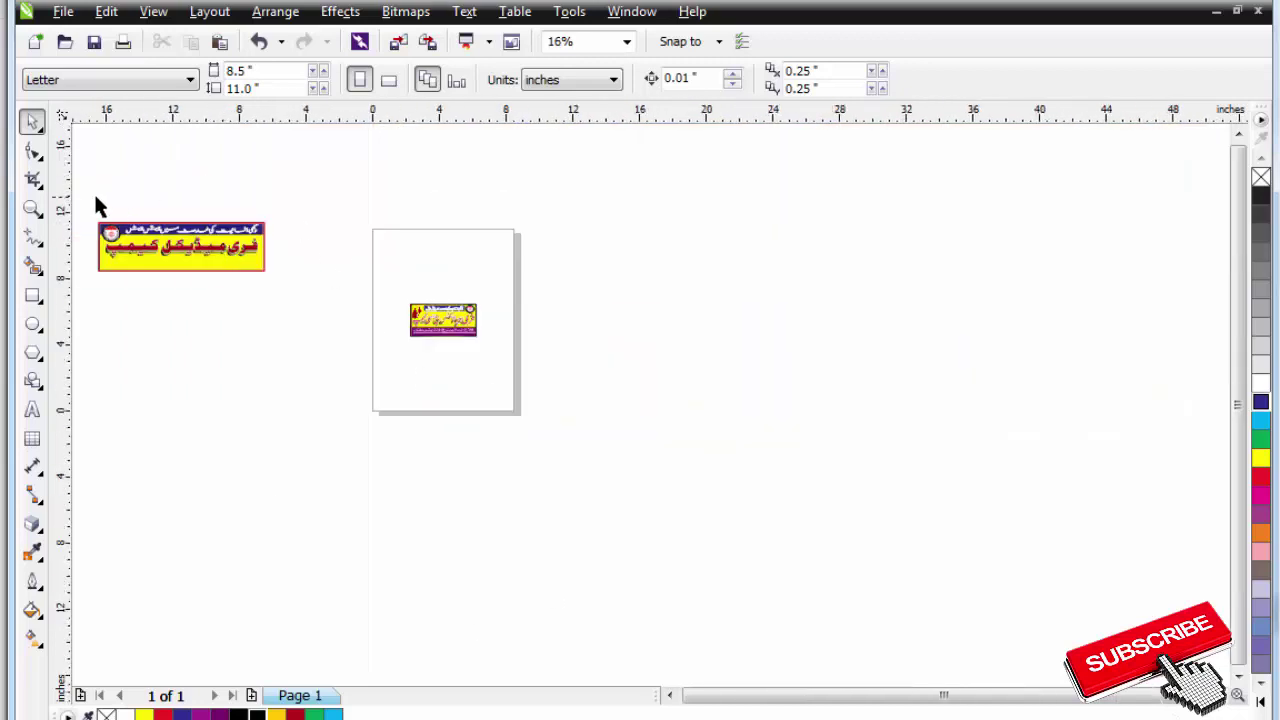
pyautogui.moveTo(232, 278); pyautogui.dragTo(290, 300)
pyautogui.press('Delete')
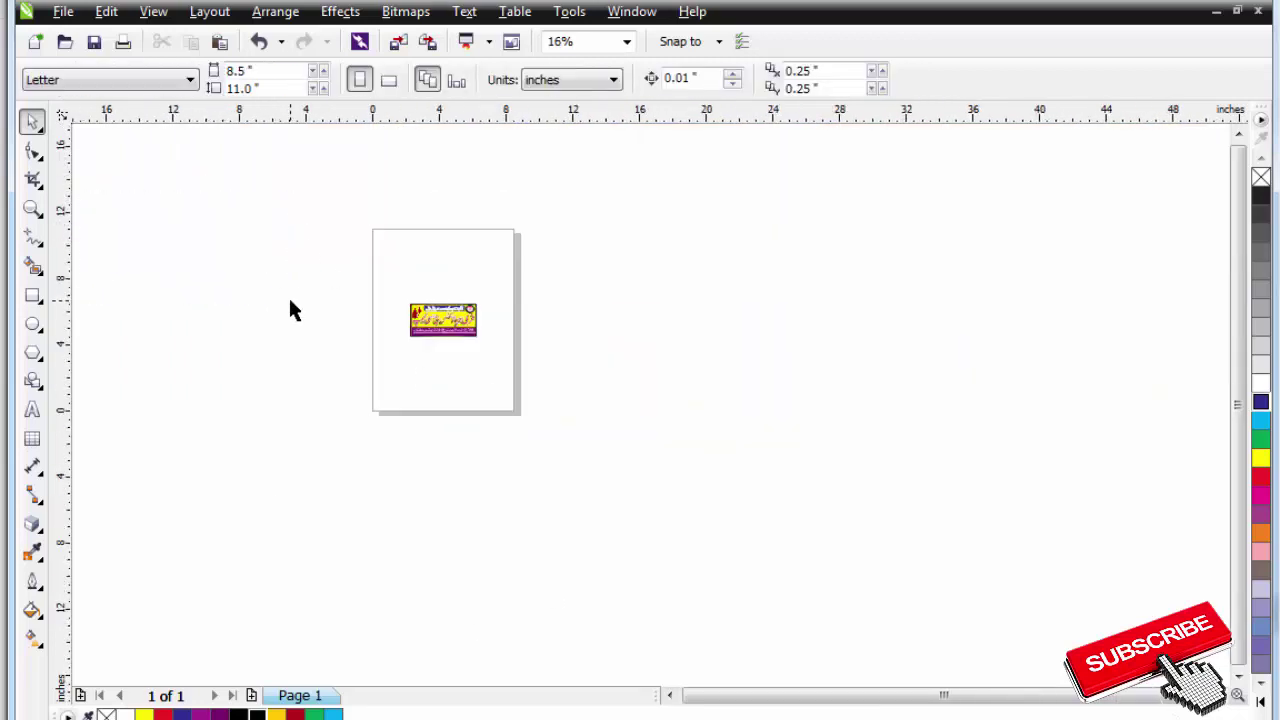
# Ungroup the contact bar's text and select the word ملتان on its own.
pyautogui.press('F4')
pyautogui.scroll(-1, 764, 442)
pyautogui.press('z')
pyautogui.moveTo(329, 277); pyautogui.dragTo(1037, 594)
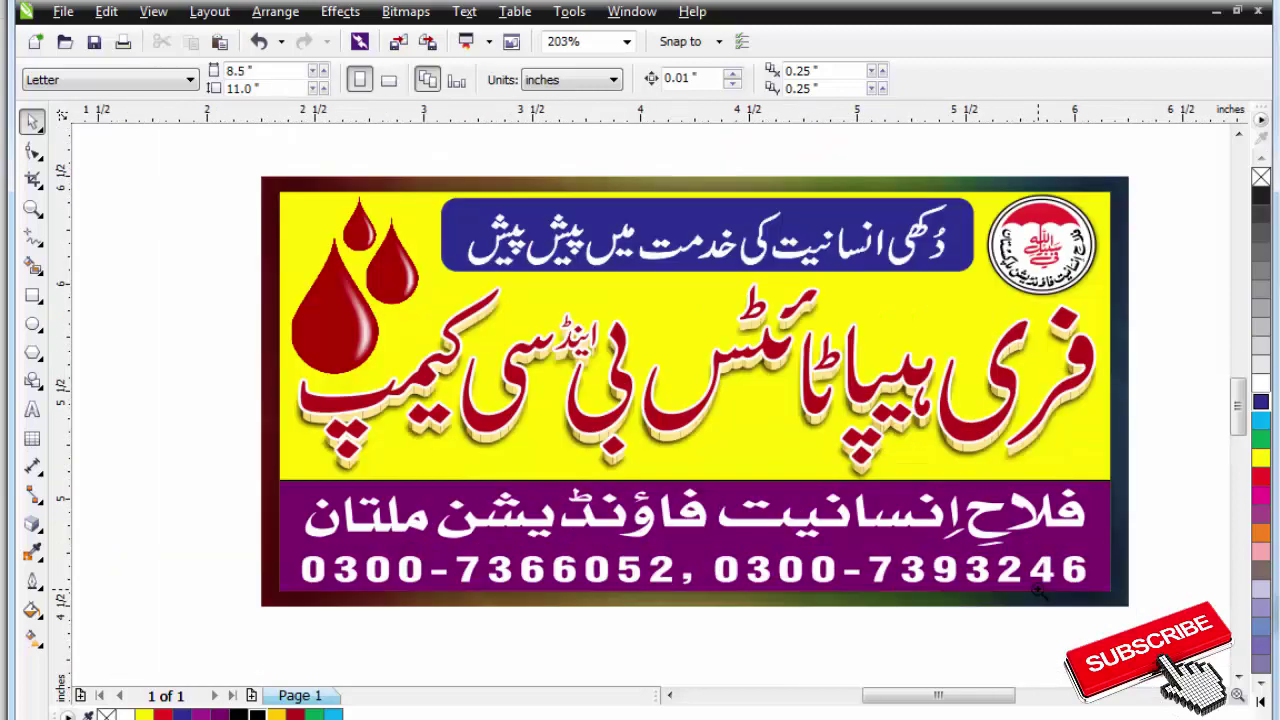
pyautogui.click(393, 533)
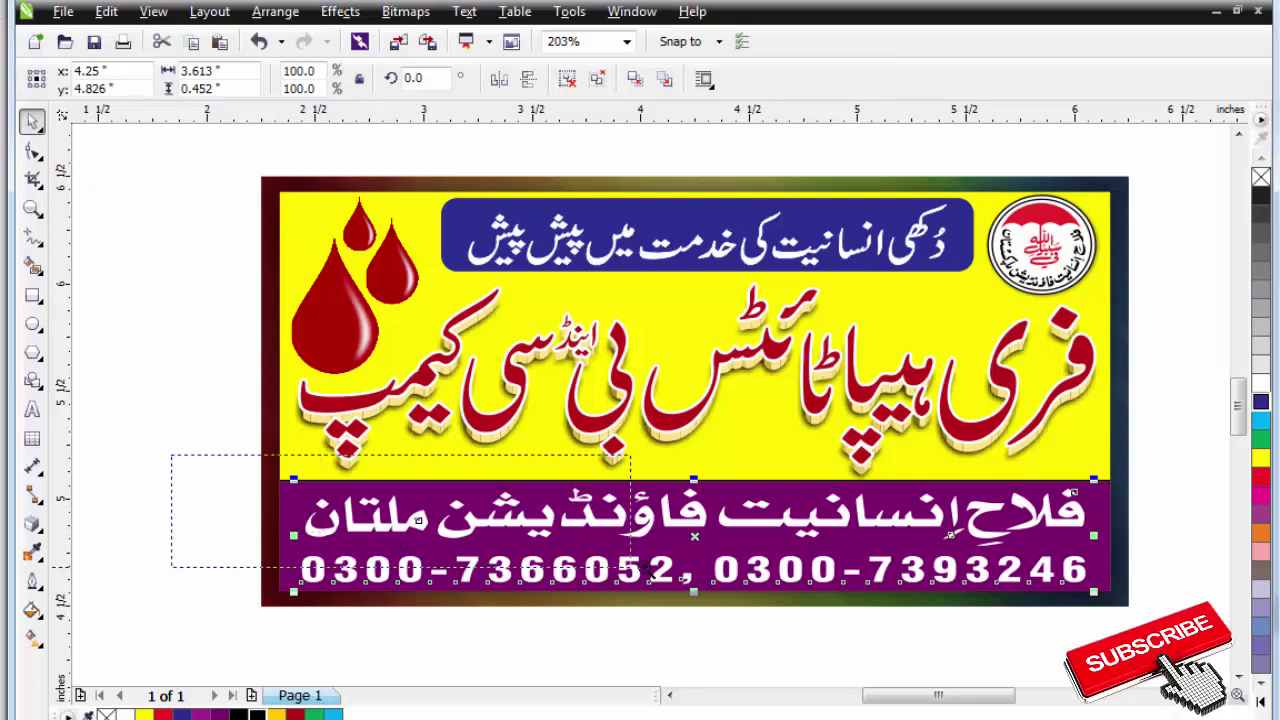
pyautogui.moveTo(645, 568); pyautogui.dragTo(672, 569)
pyautogui.hotkey('ctrl', 'u')
pyautogui.press('Escape')
pyautogui.click(645, 414)
pyautogui.press('Delete')
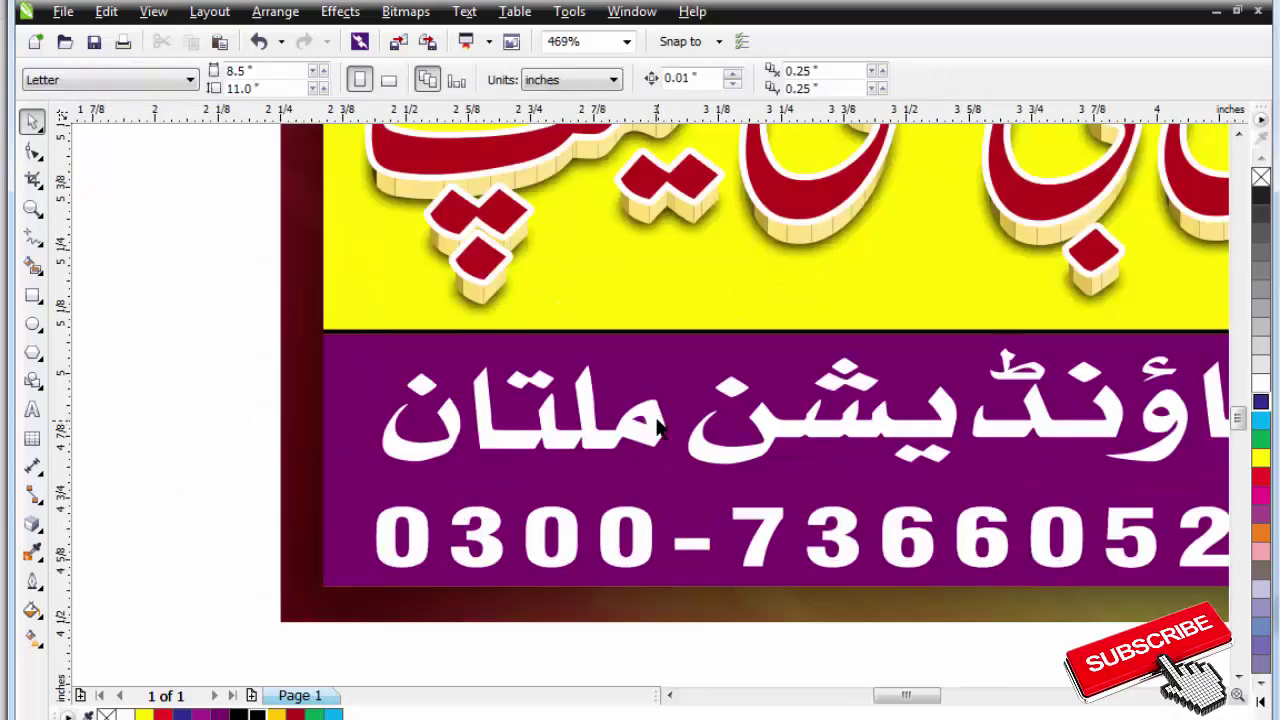
pyautogui.click(658, 420)
pyautogui.hotkey('ctrl', 'u')
pyautogui.press('Escape')
pyautogui.click(657, 414)
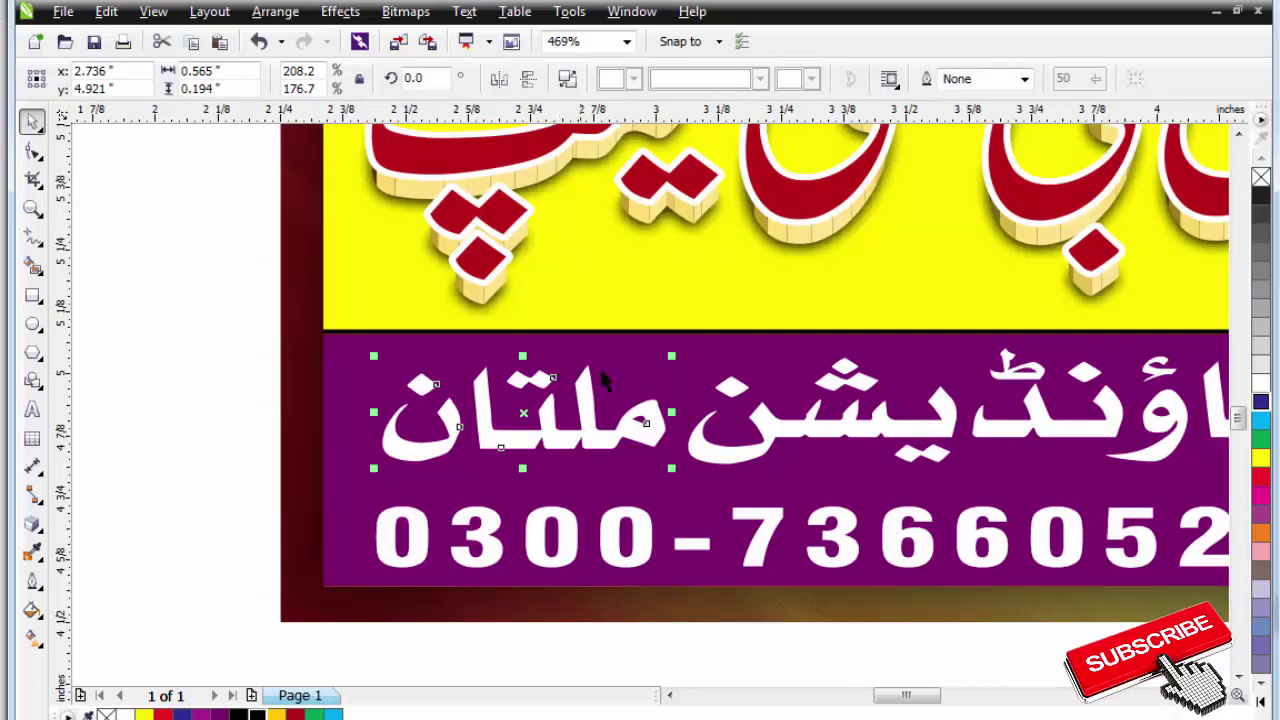
# Enlarge the word ملتان to about 0.657 by 0.272 inches and shift it slightly towards the bar's outer end.
pyautogui.moveTo(670, 355); pyautogui.dragTo(642, 429)
pyautogui.moveTo(511, 346); pyautogui.dragTo(517, 332)
pyautogui.moveTo(685, 335); pyautogui.dragTo(674, 340)
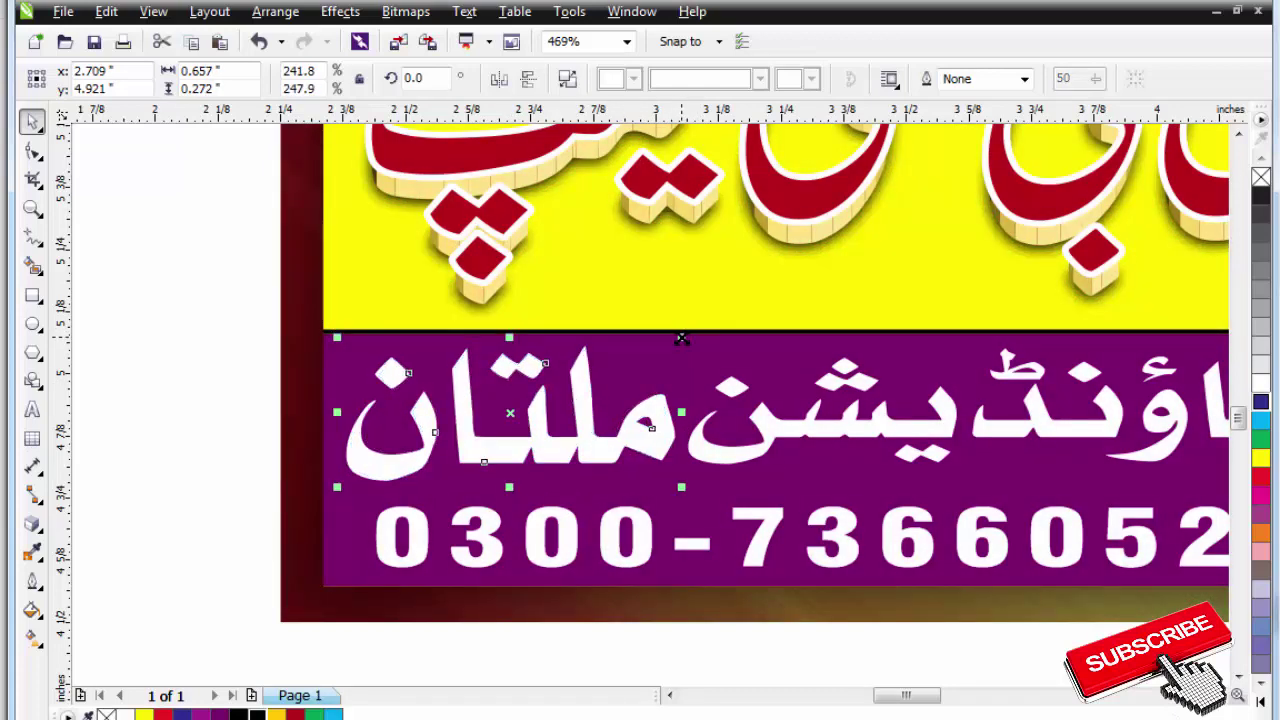
pyautogui.scroll(-3, 670, 340)
pyautogui.scroll(-1, 670, 338)
pyautogui.press('F2')
pyautogui.moveTo(566, 217); pyautogui.dragTo(980, 414)
pyautogui.press('Escape')
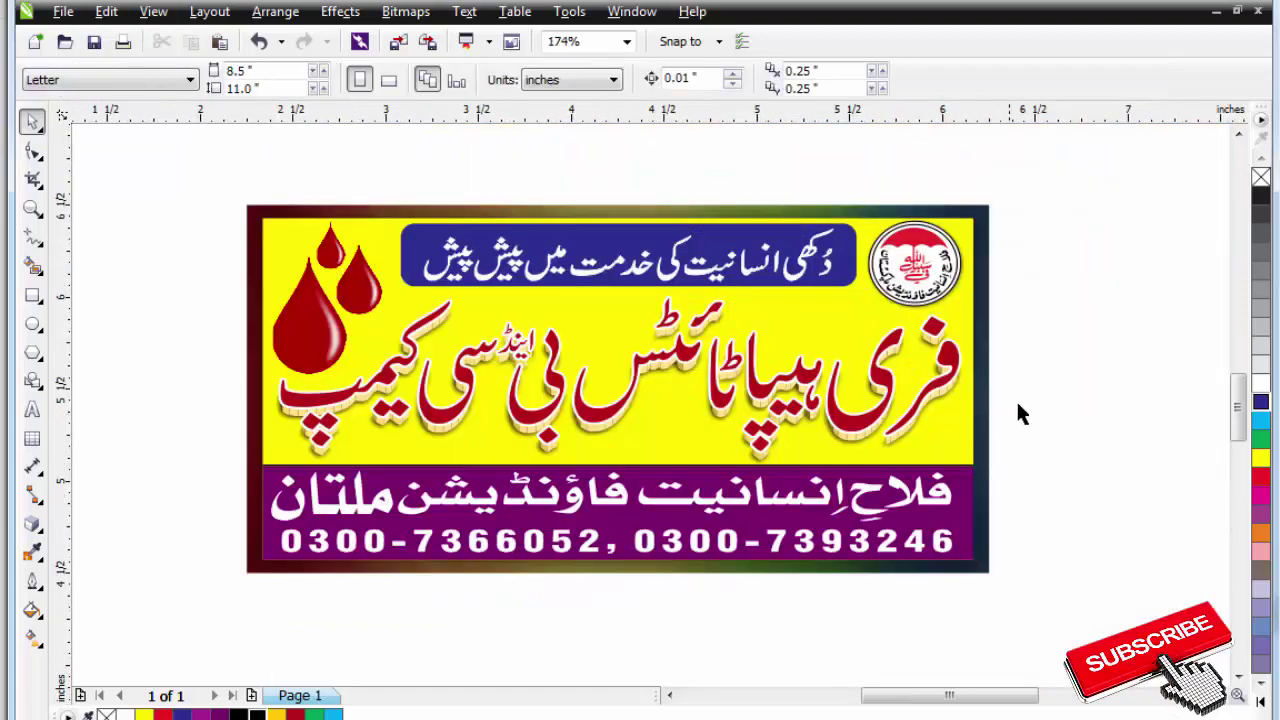
# Save the banner as a CorelDRAW file named "Free blood campus".
pyautogui.scroll(1, 1020, 413)
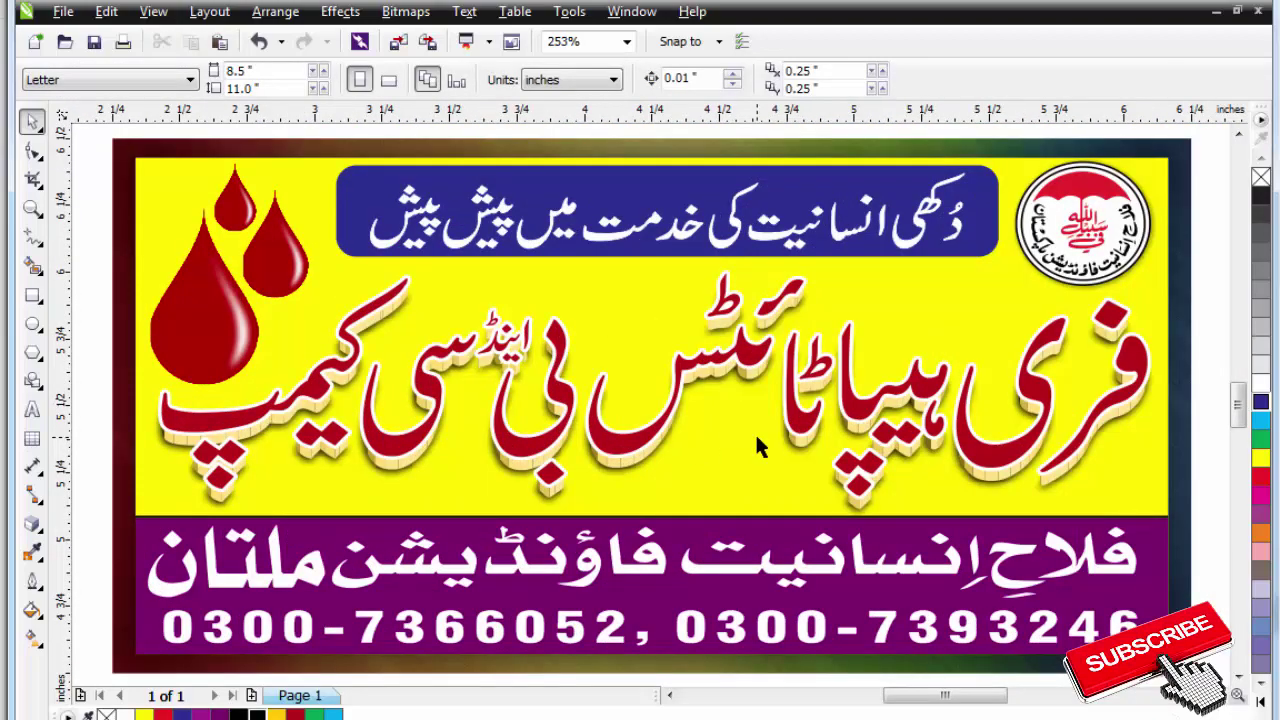
pyautogui.hotkey('ctrl', 's')
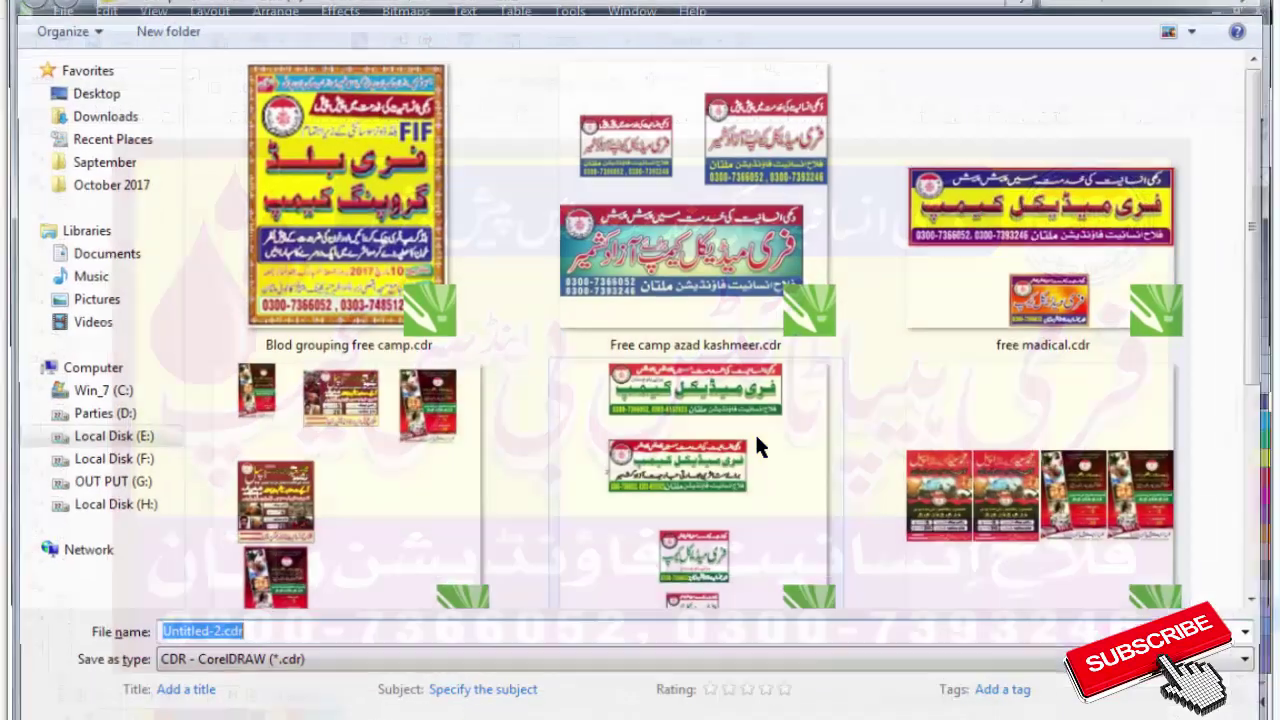
pyautogui.write('Free')
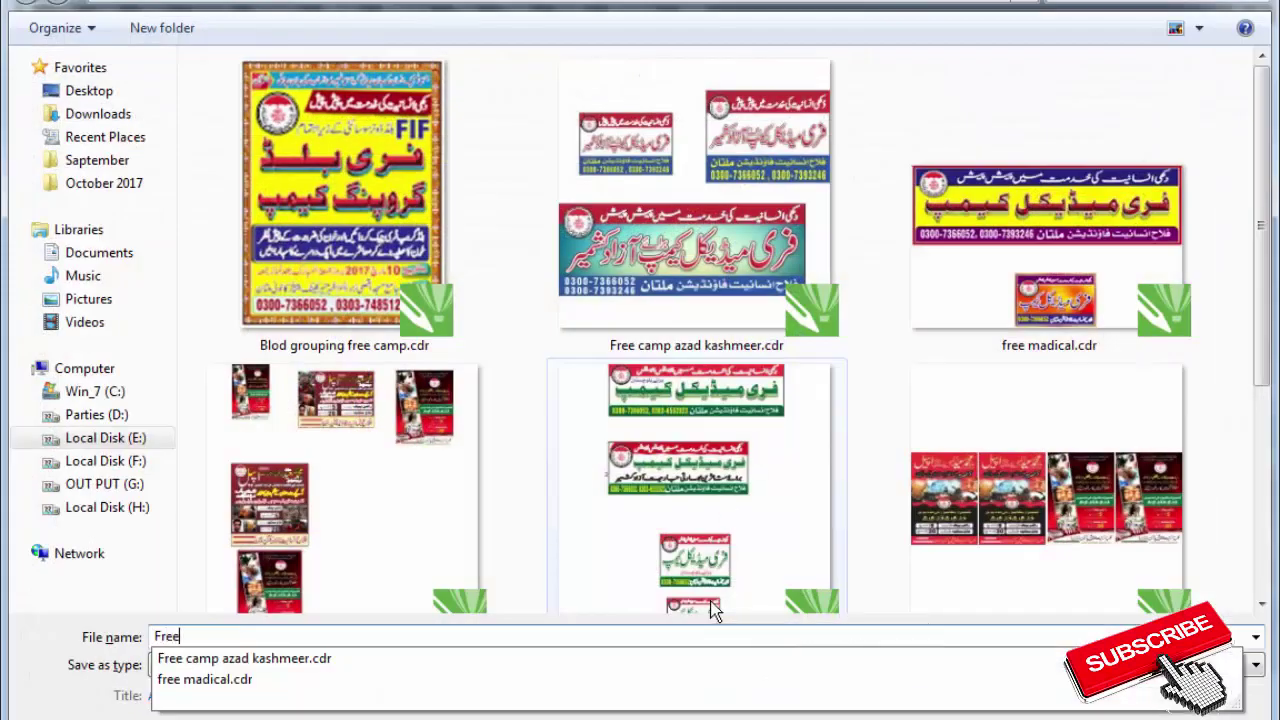
pyautogui.write(' blood campus')
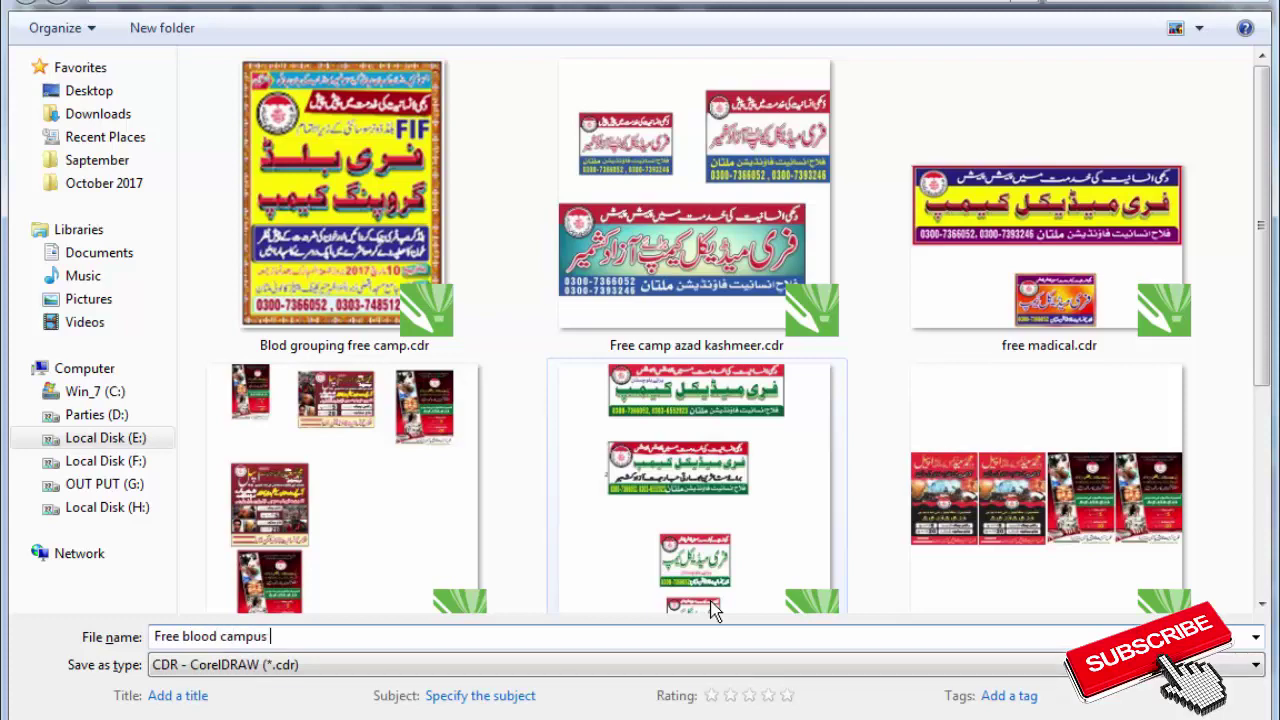
pyautogui.press('Return')
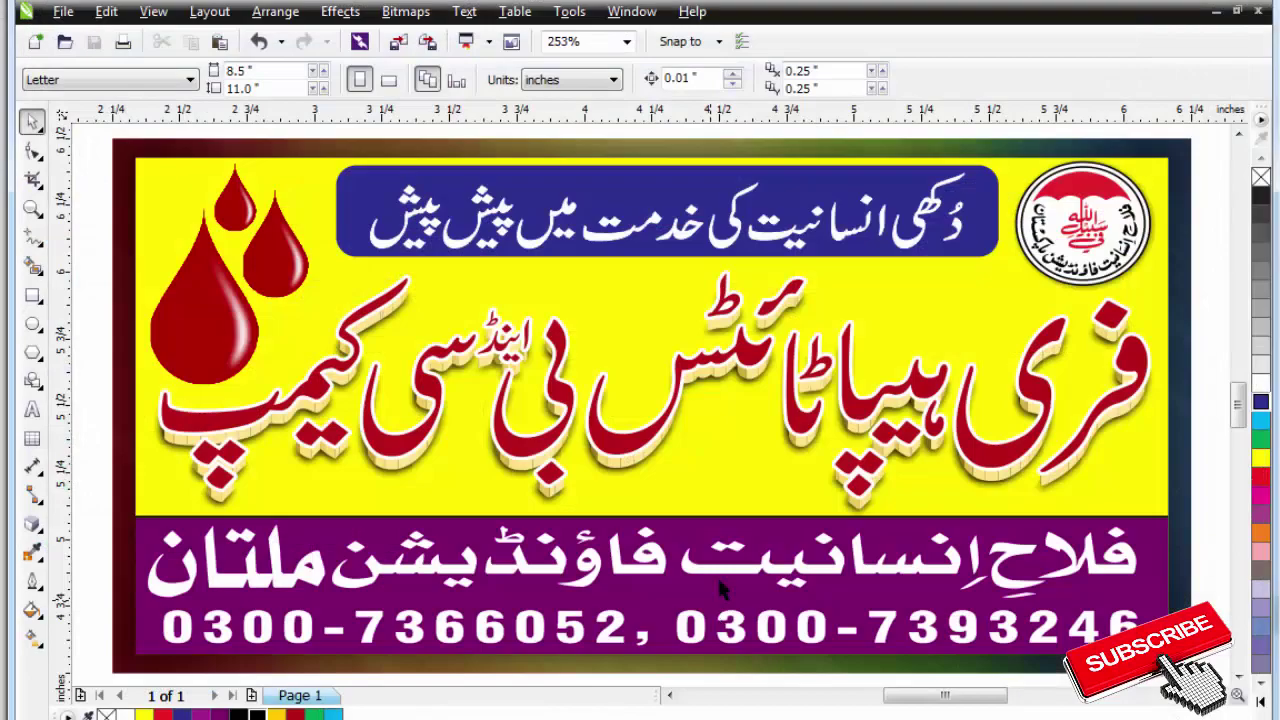